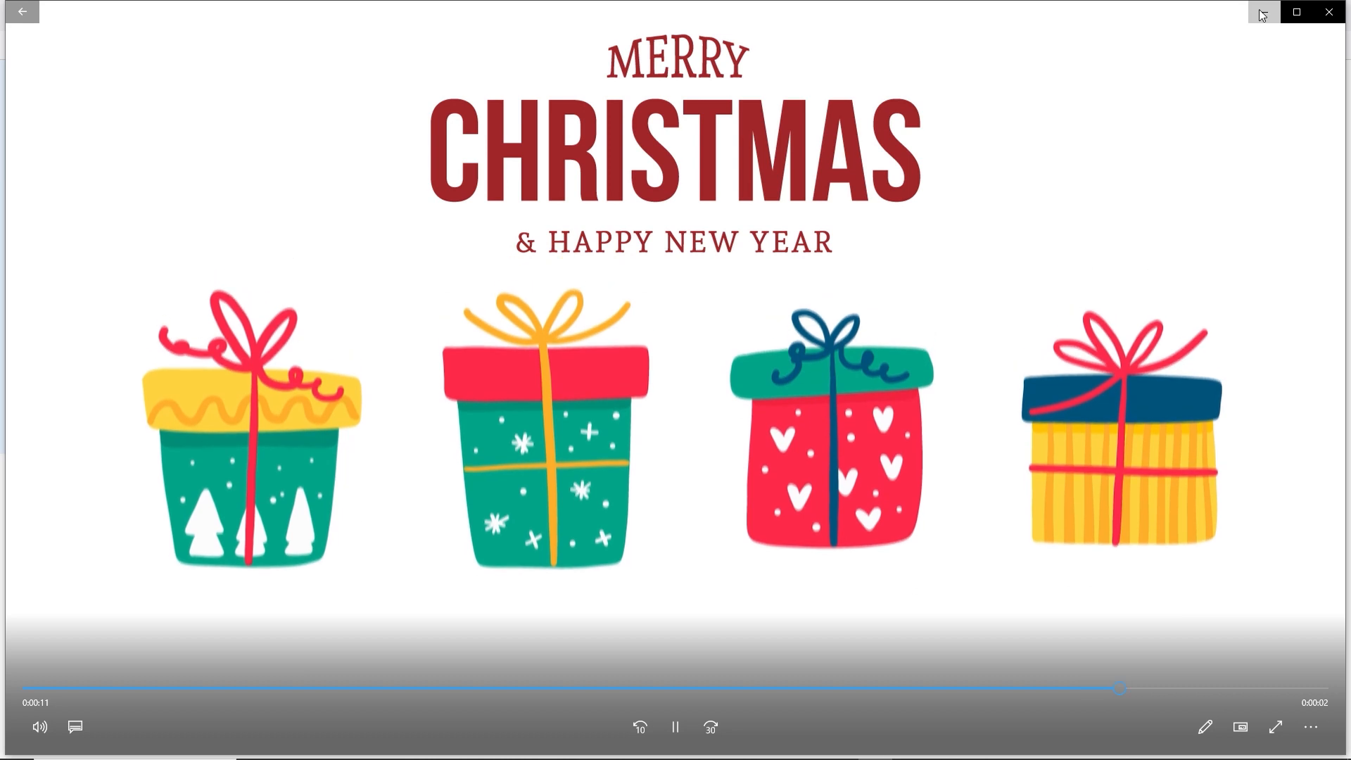
# Leave the previews of the finished Christmas animation and switch to the Freepik gift collection page in Chrome.
pyautogui.click(1264, 12)
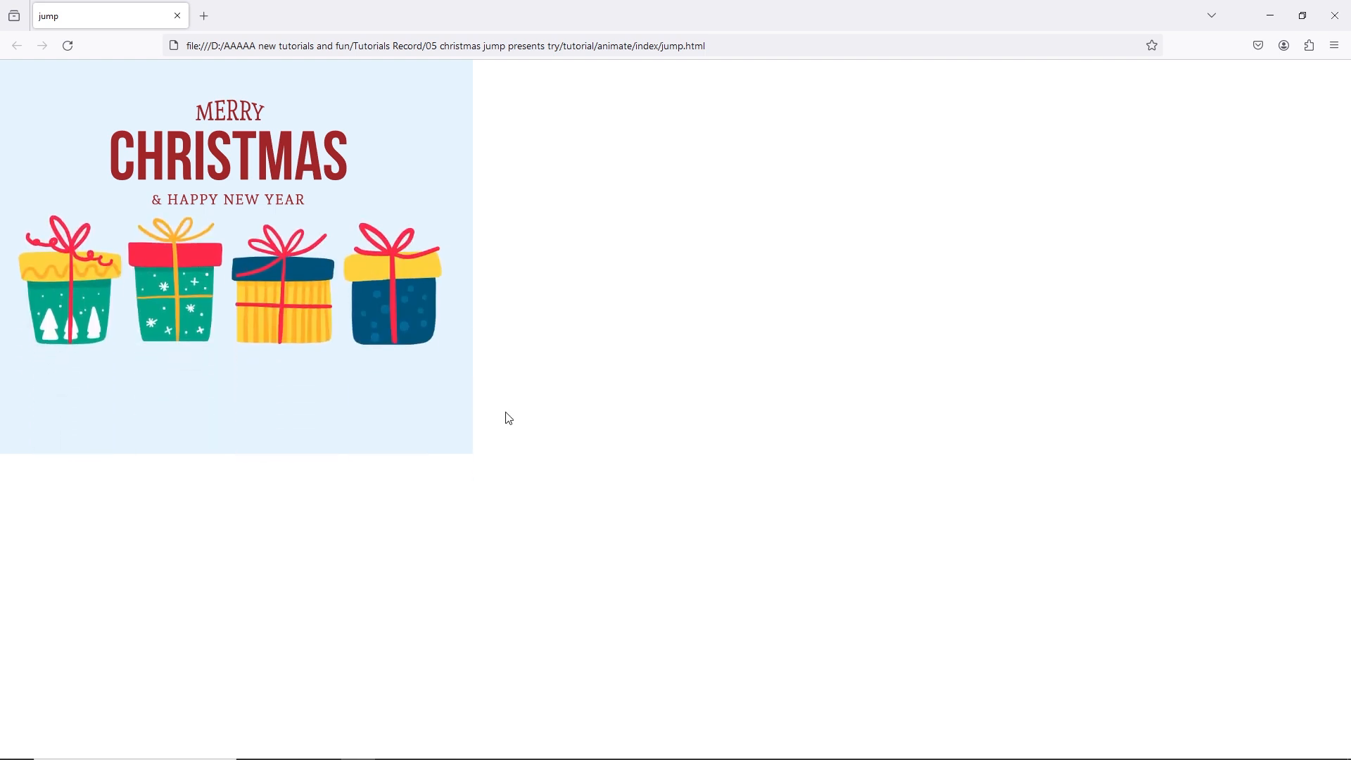
pyautogui.click(879, 753)
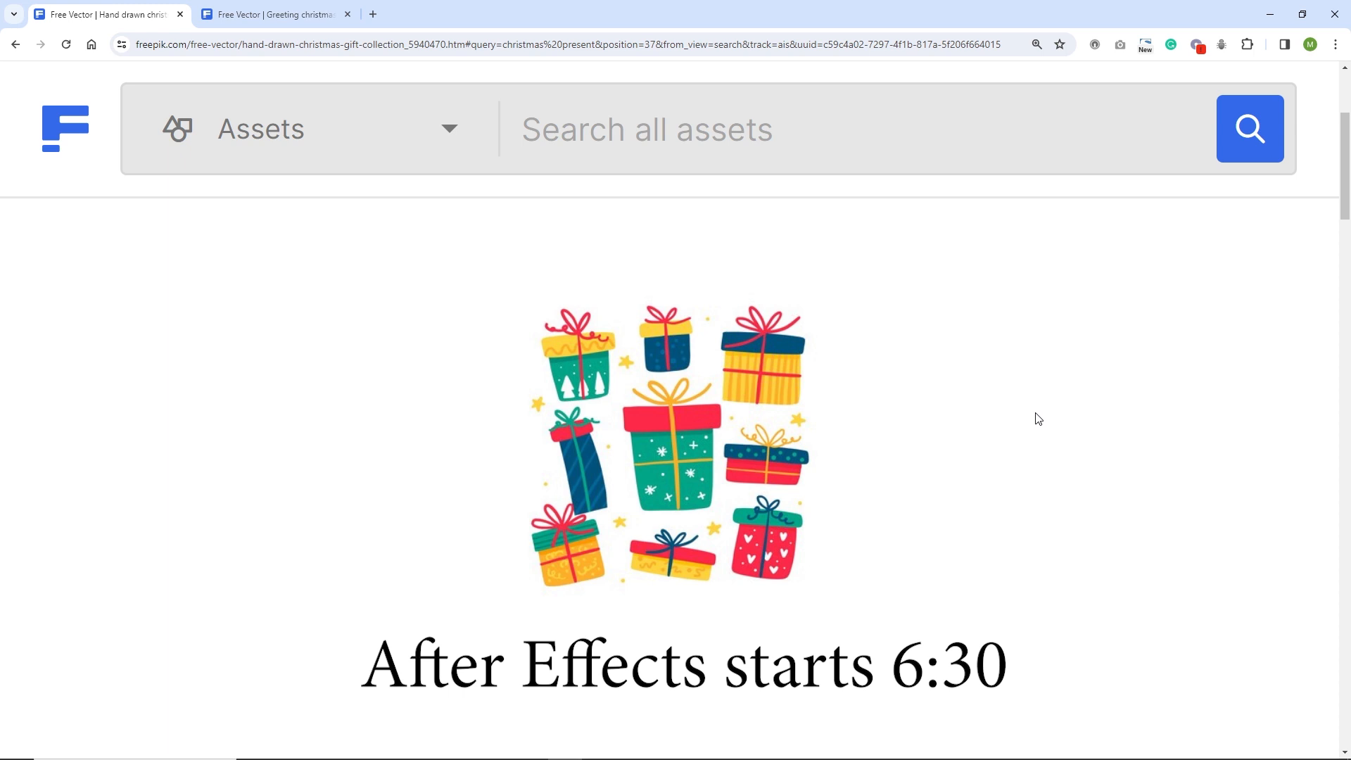
# Try the free download of hand-drawn-christmas-gift-collection.zip from Freepik, and cancel saving it.
pyautogui.scroll(-4, 1006, 502)
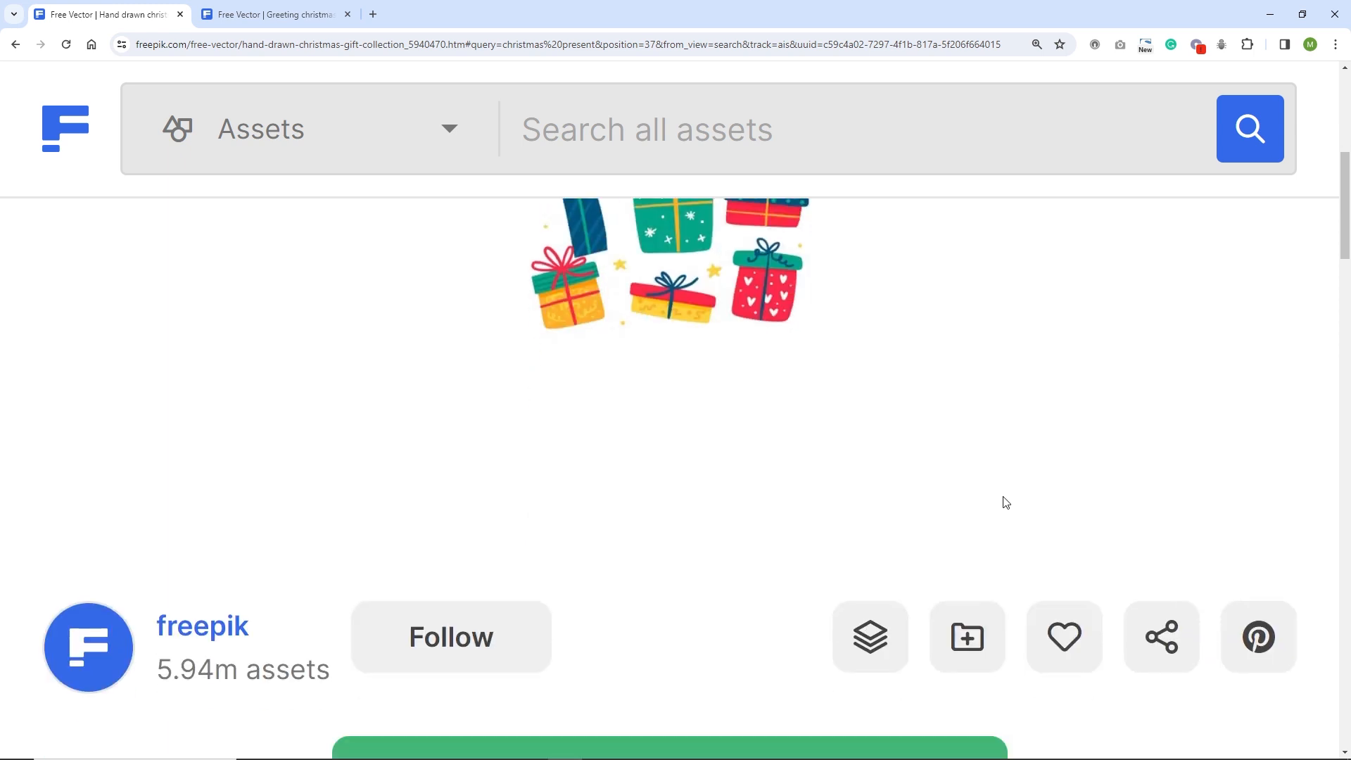
pyautogui.scroll(-4, 849, 451)
pyautogui.click(786, 549)
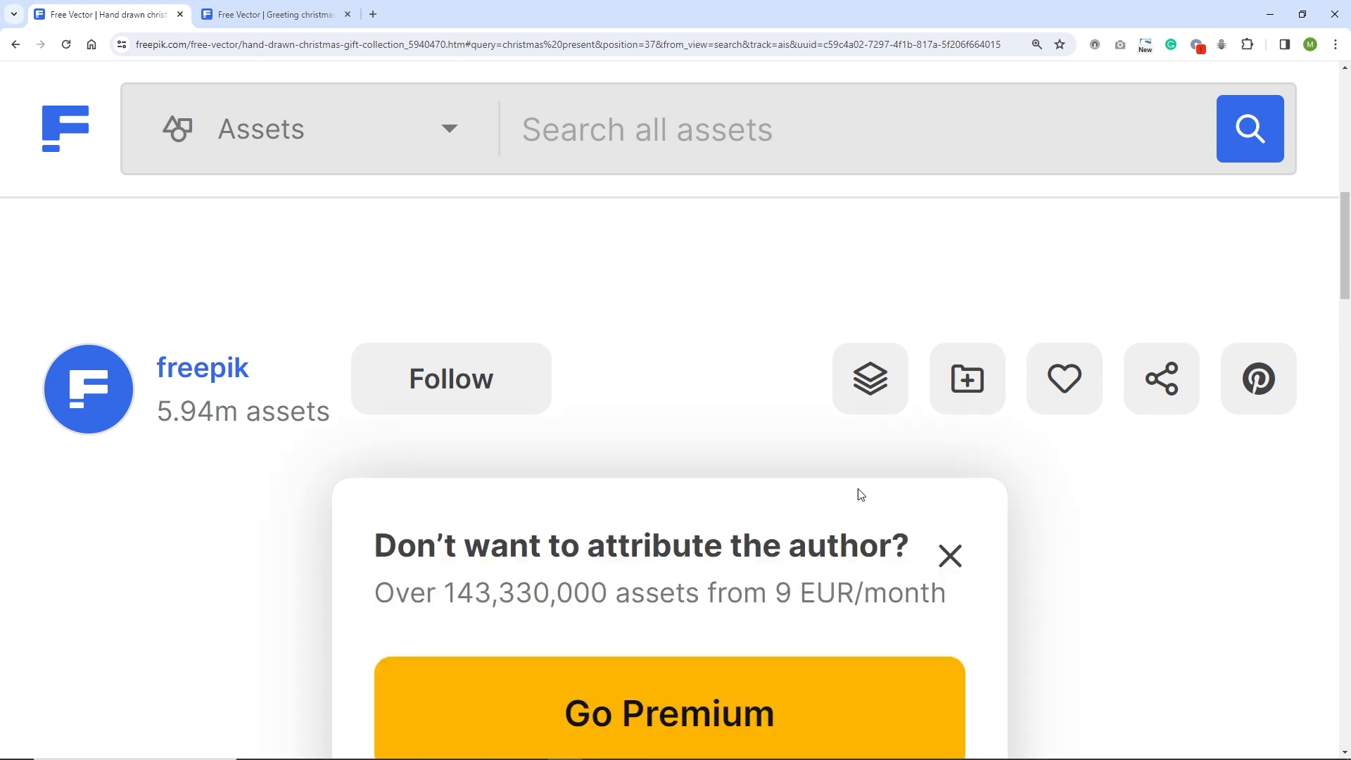
pyautogui.scroll(-7, 851, 496)
pyautogui.click(840, 507)
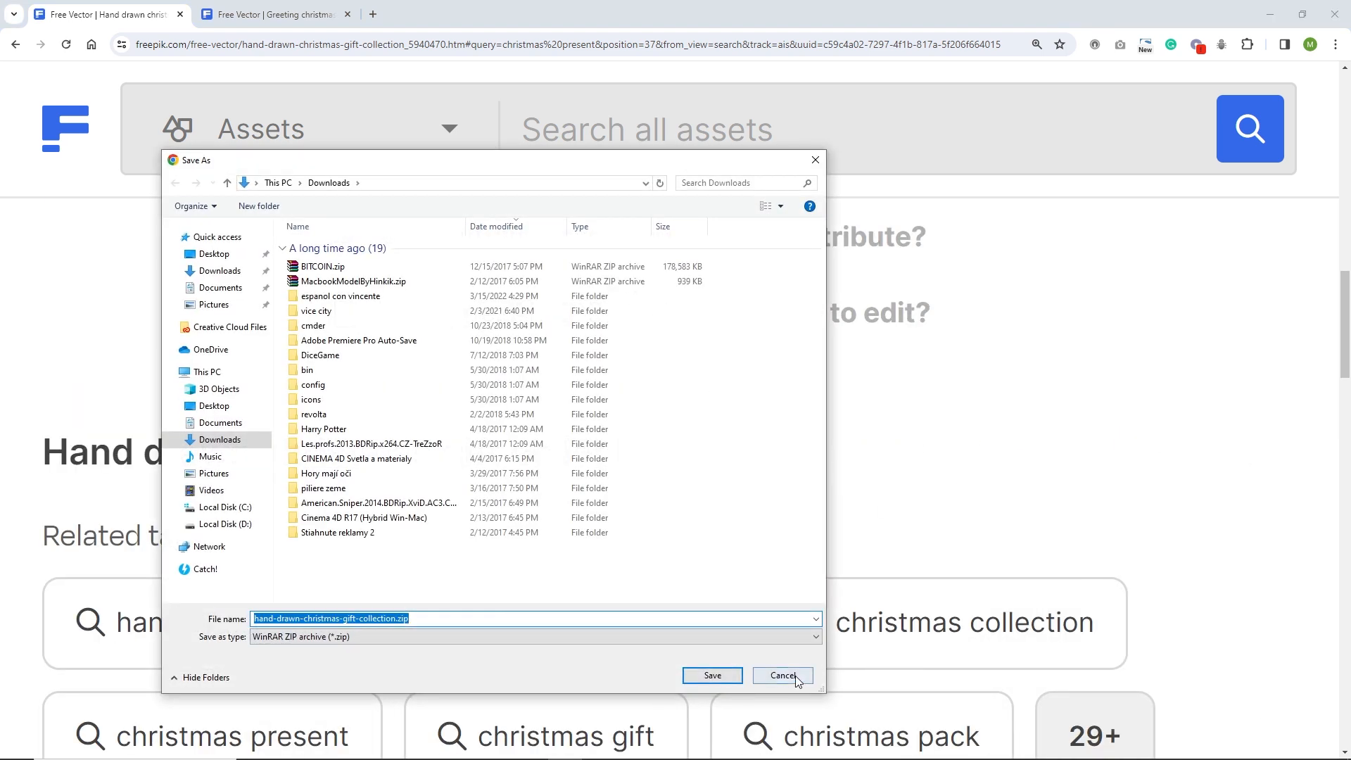
pyautogui.click(782, 676)
pyautogui.scroll(7, 915, 538)
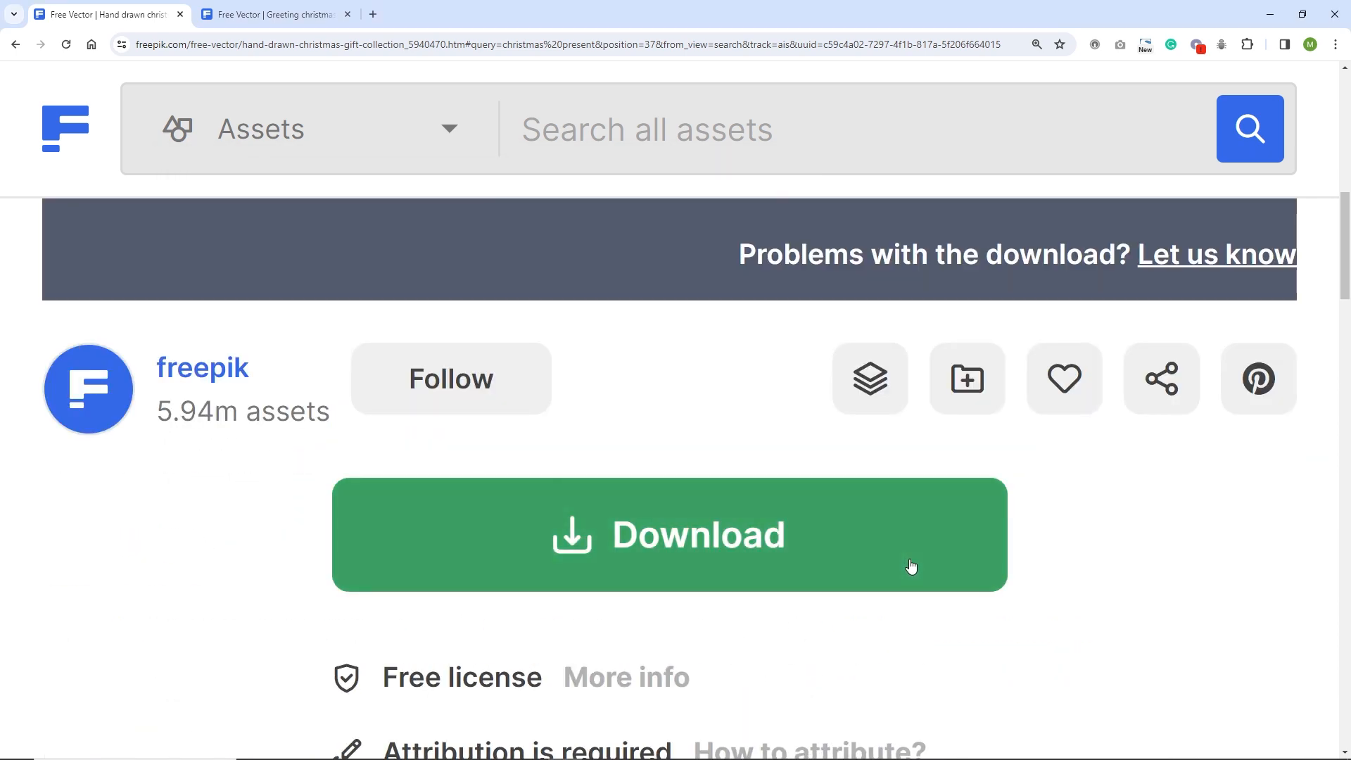
pyautogui.click(912, 564)
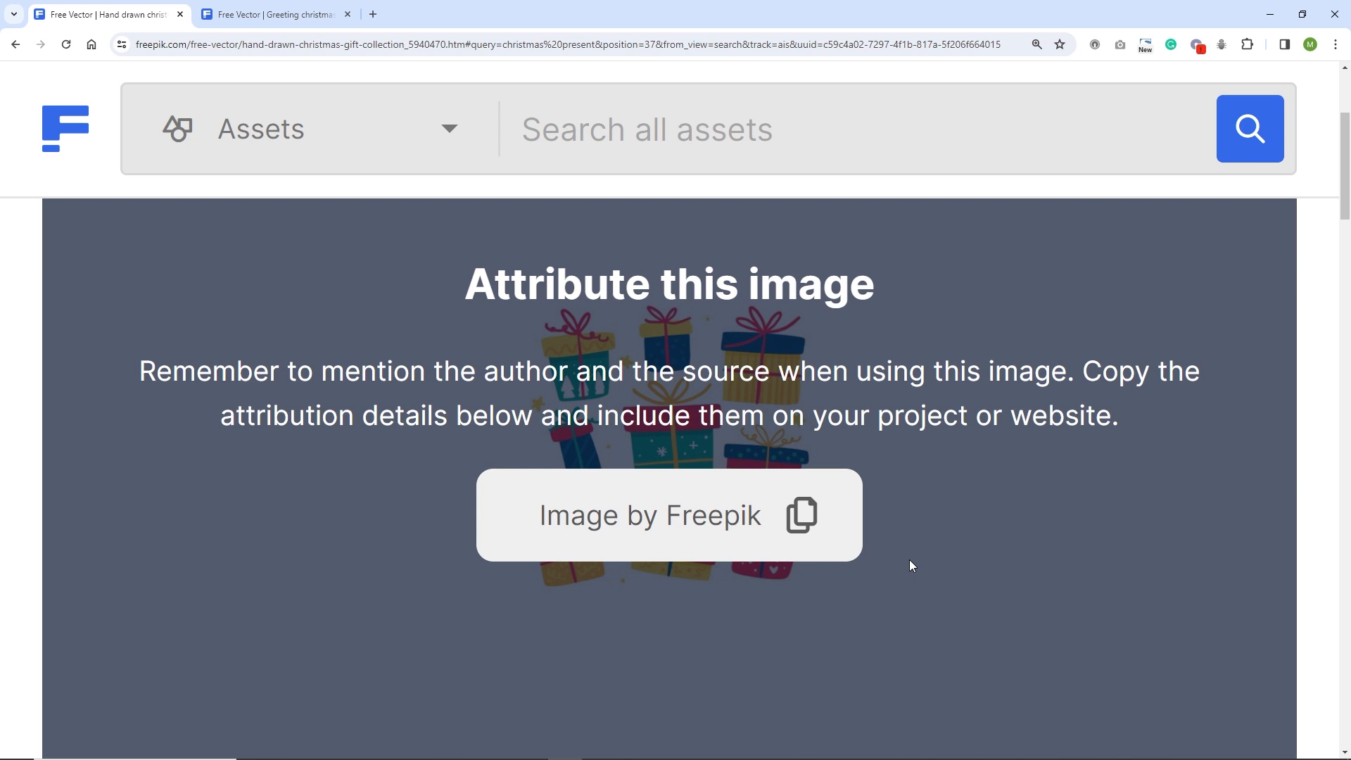
# In File Explorer, open the freepik project folder and delete every file except hand-drawn-christmas-gift-collection.zip.
pyautogui.click(323, 746)
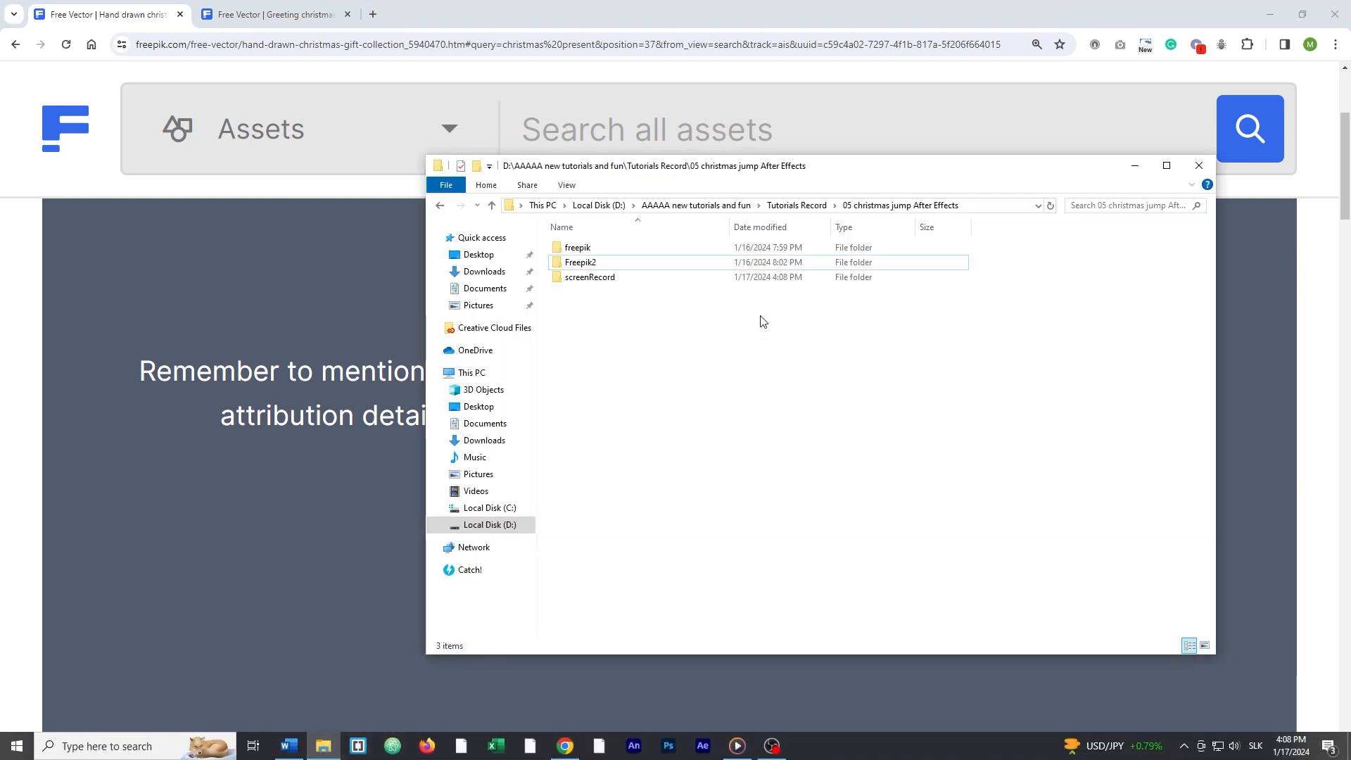
pyautogui.doubleClick(577, 248)
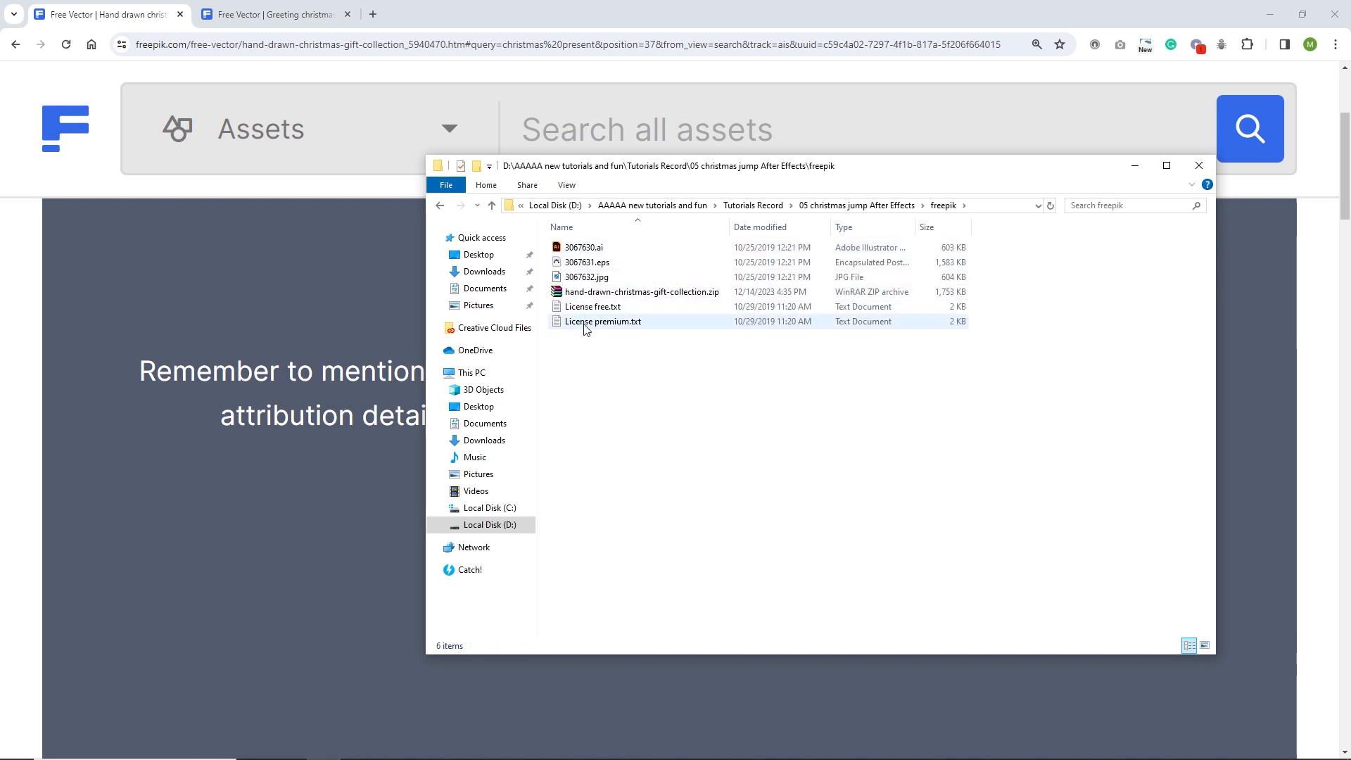
pyautogui.moveTo(586, 329); pyautogui.dragTo(582, 246)
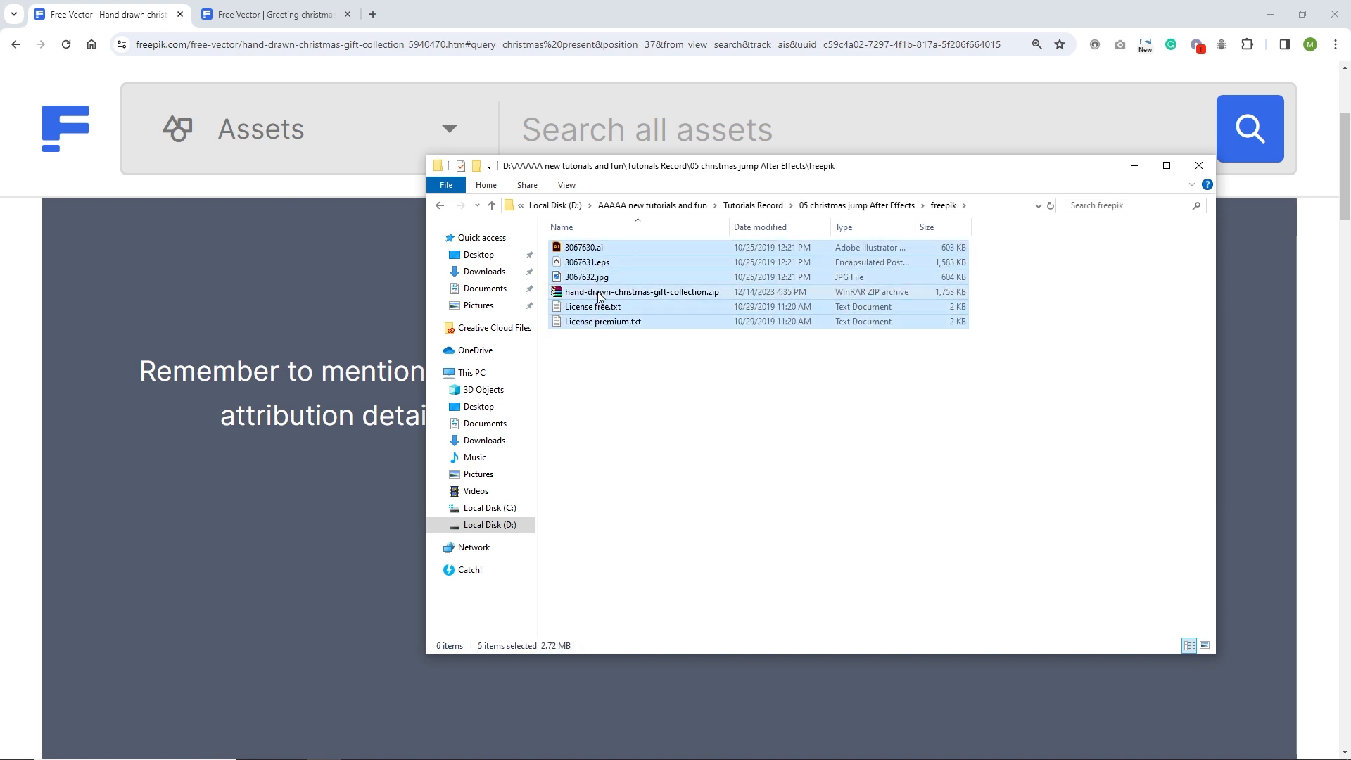
pyautogui.press('Delete')
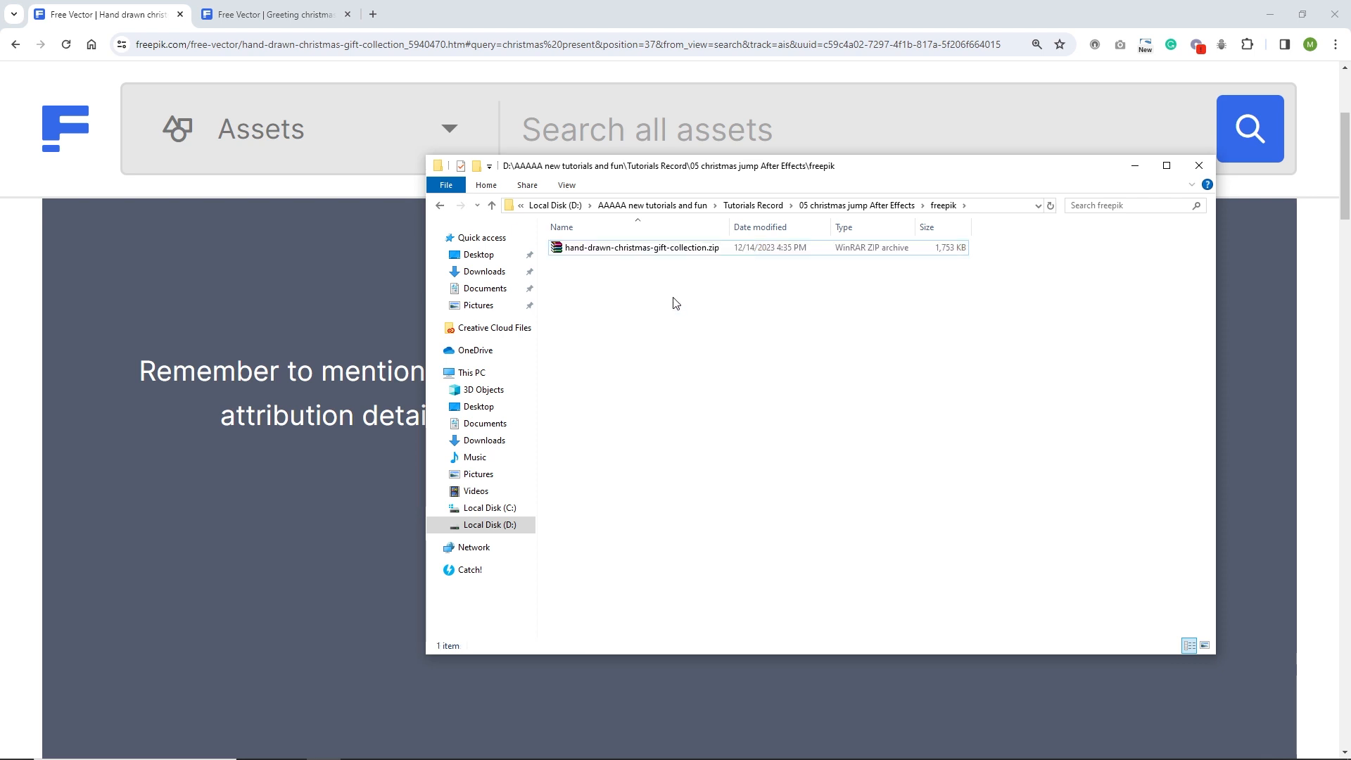
# Extract hand-drawn-christmas-gift-collection.zip directly into the freepik folder.
pyautogui.click(589, 250)
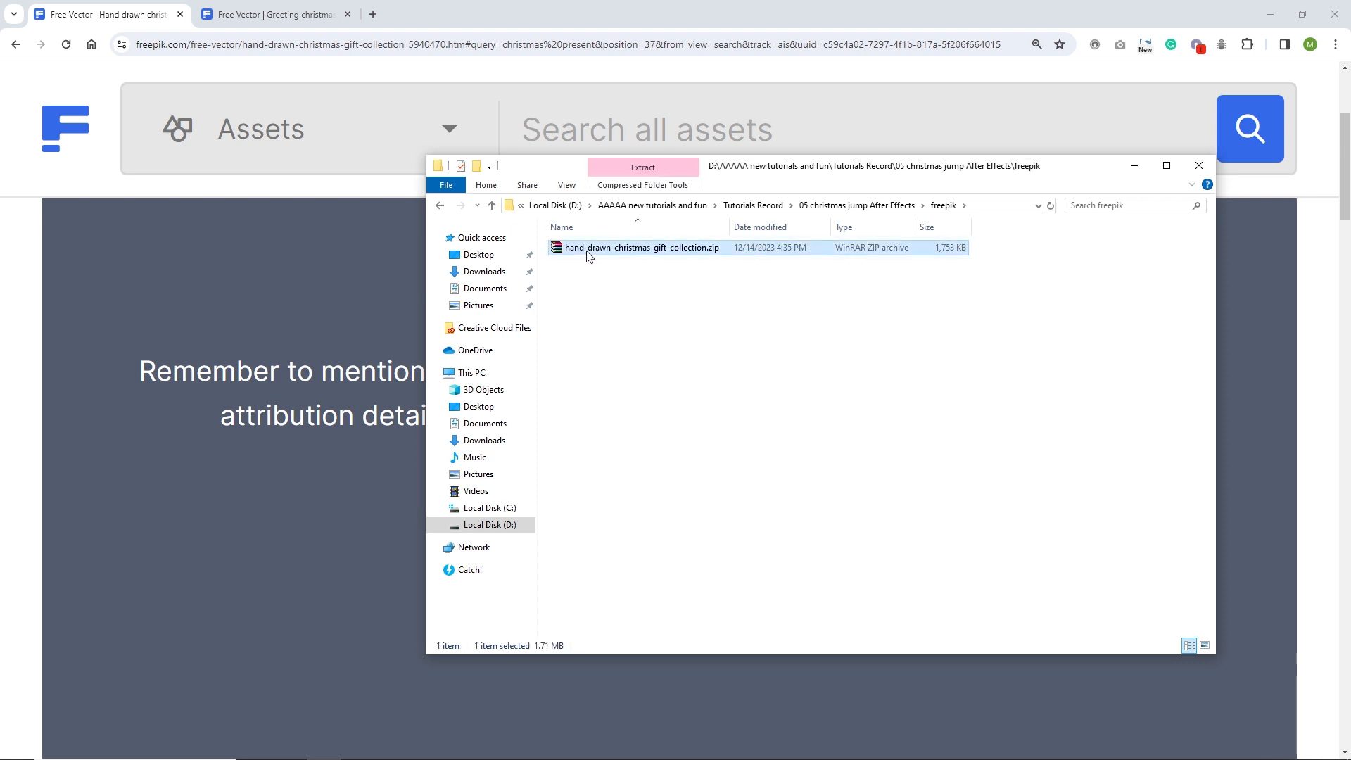
pyautogui.rightClick(652, 264)
pyautogui.click(677, 334)
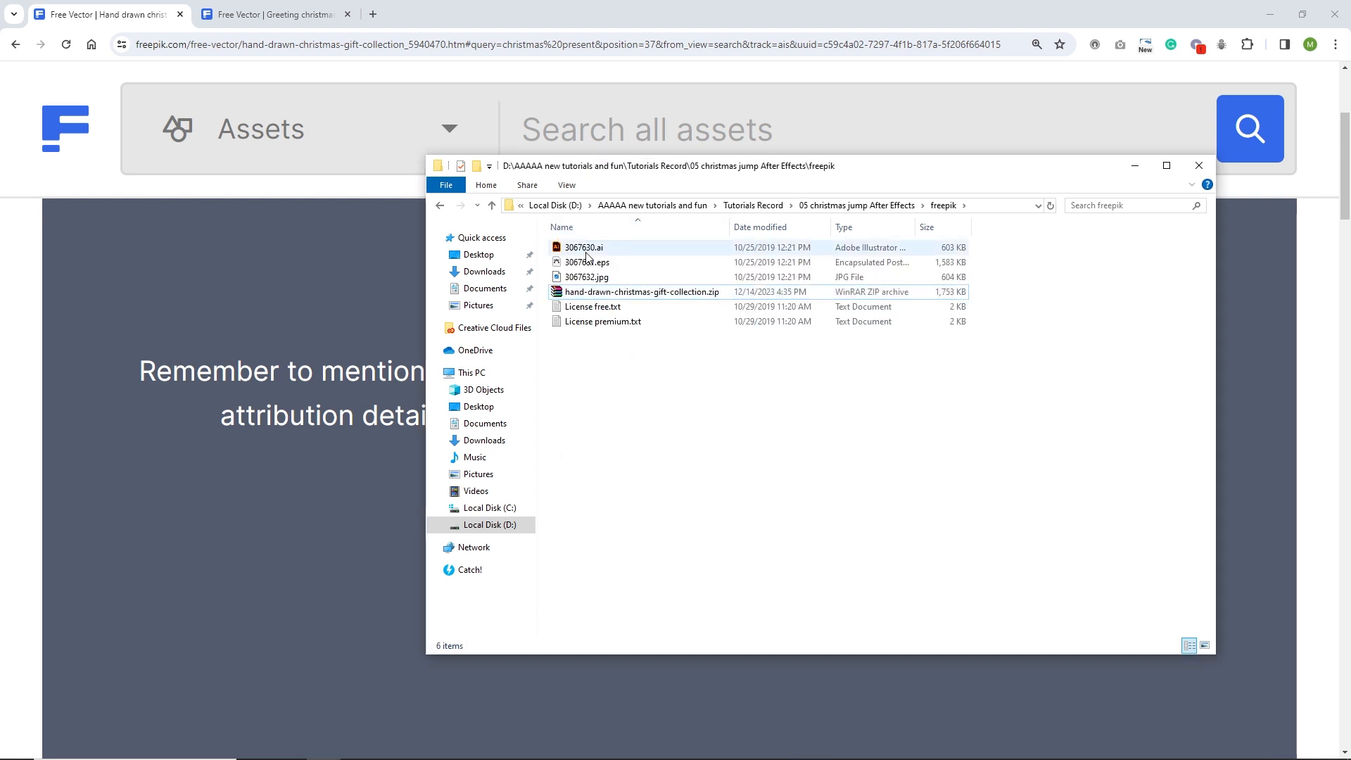
# Open the extracted vector file 3067630.ai in Illustrator.
pyautogui.click(587, 252)
pyautogui.click(587, 251)
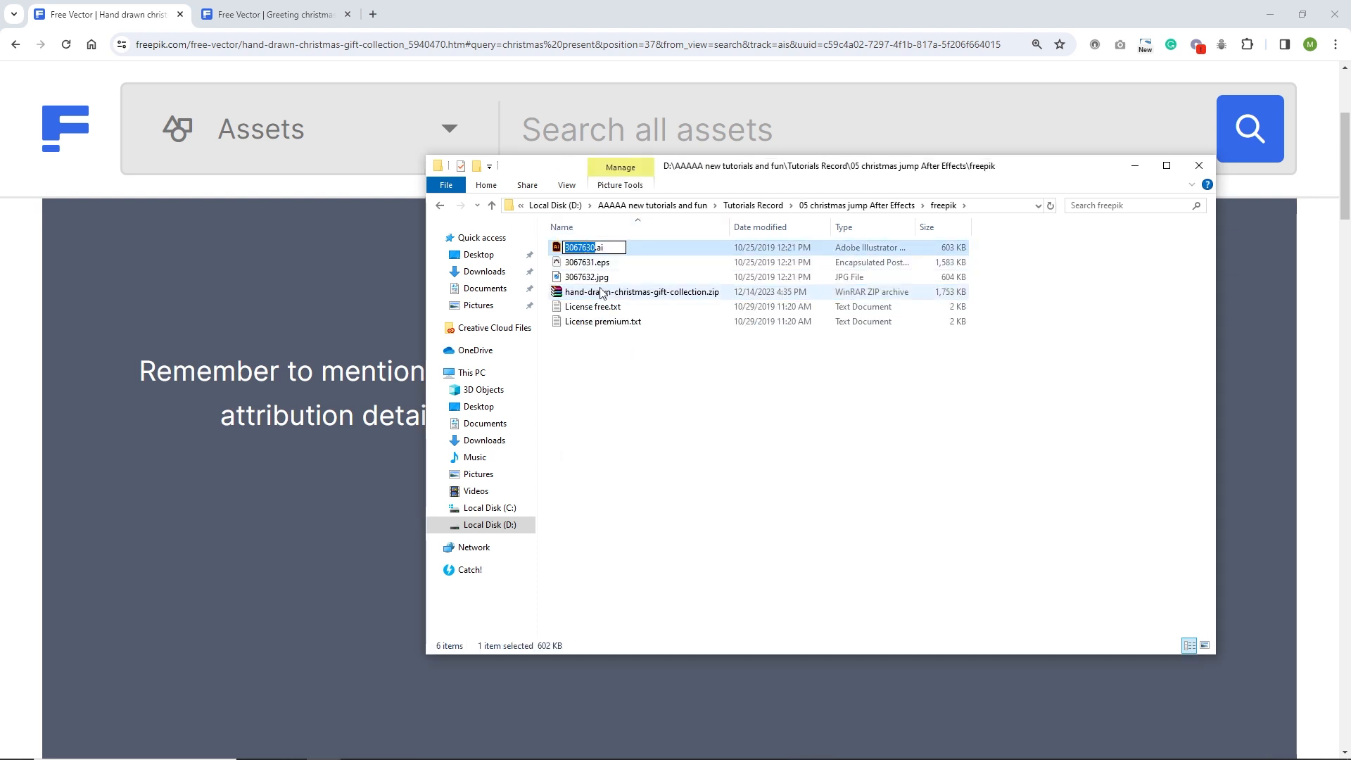
pyautogui.click(612, 355)
pyautogui.click(559, 251)
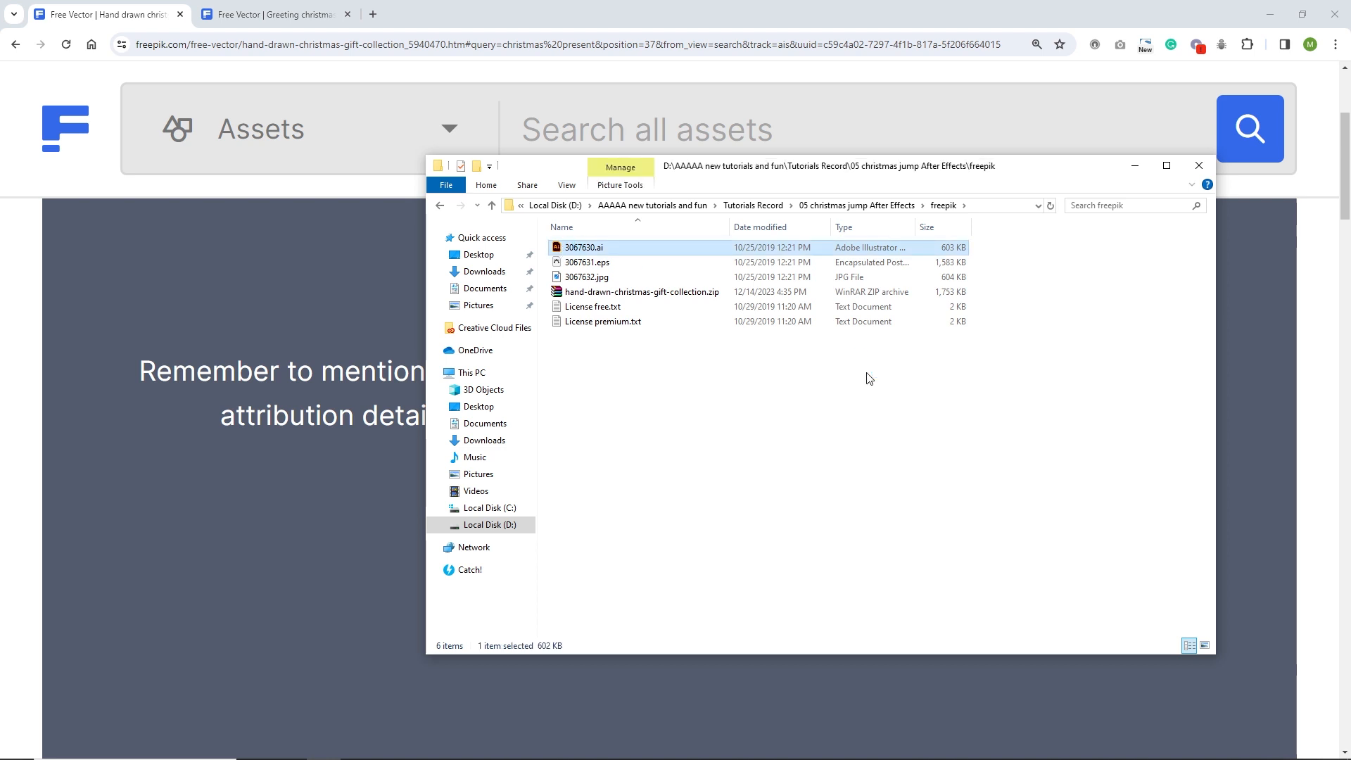
pyautogui.press('Return')
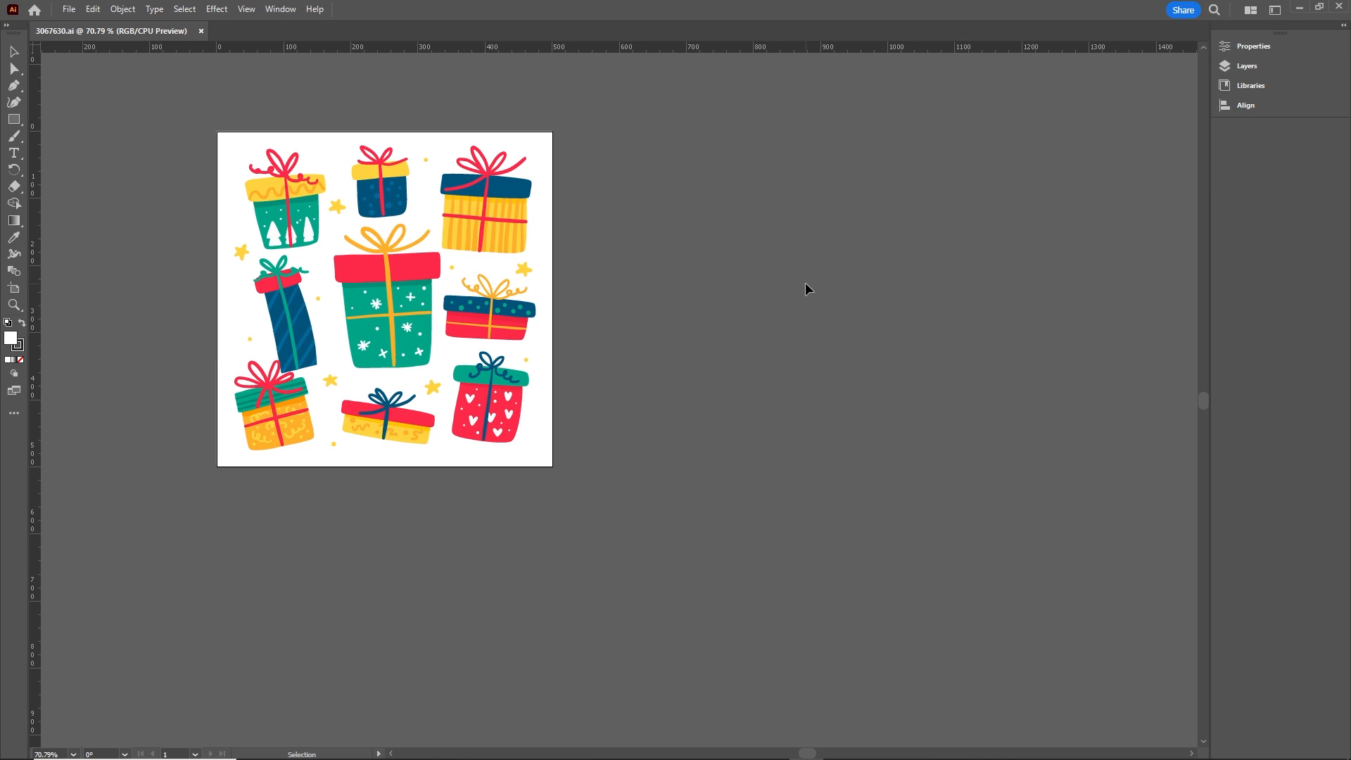
# Create a new 1920 x 1080 px landscape document in RGB Color at 72 ppi.
pyautogui.hotkey('ctrl', 'n')
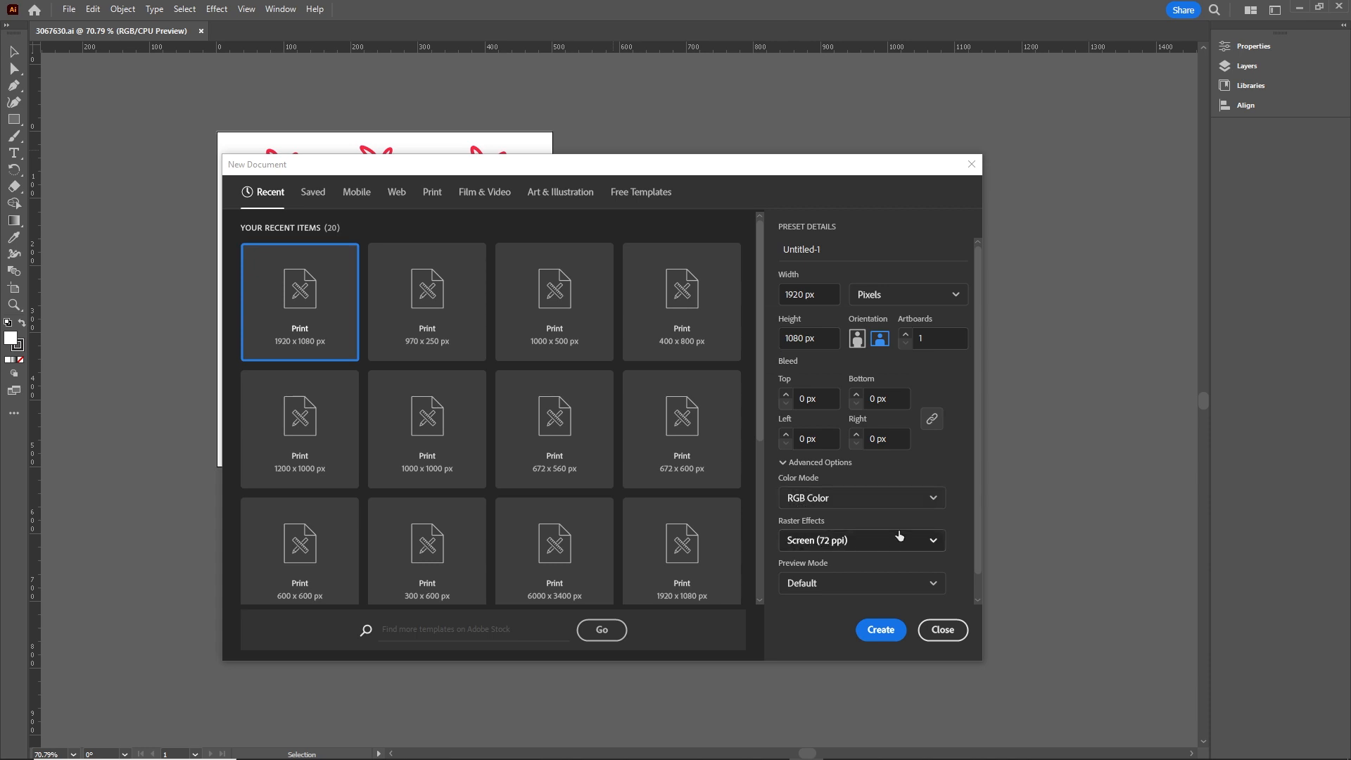
pyautogui.click(878, 632)
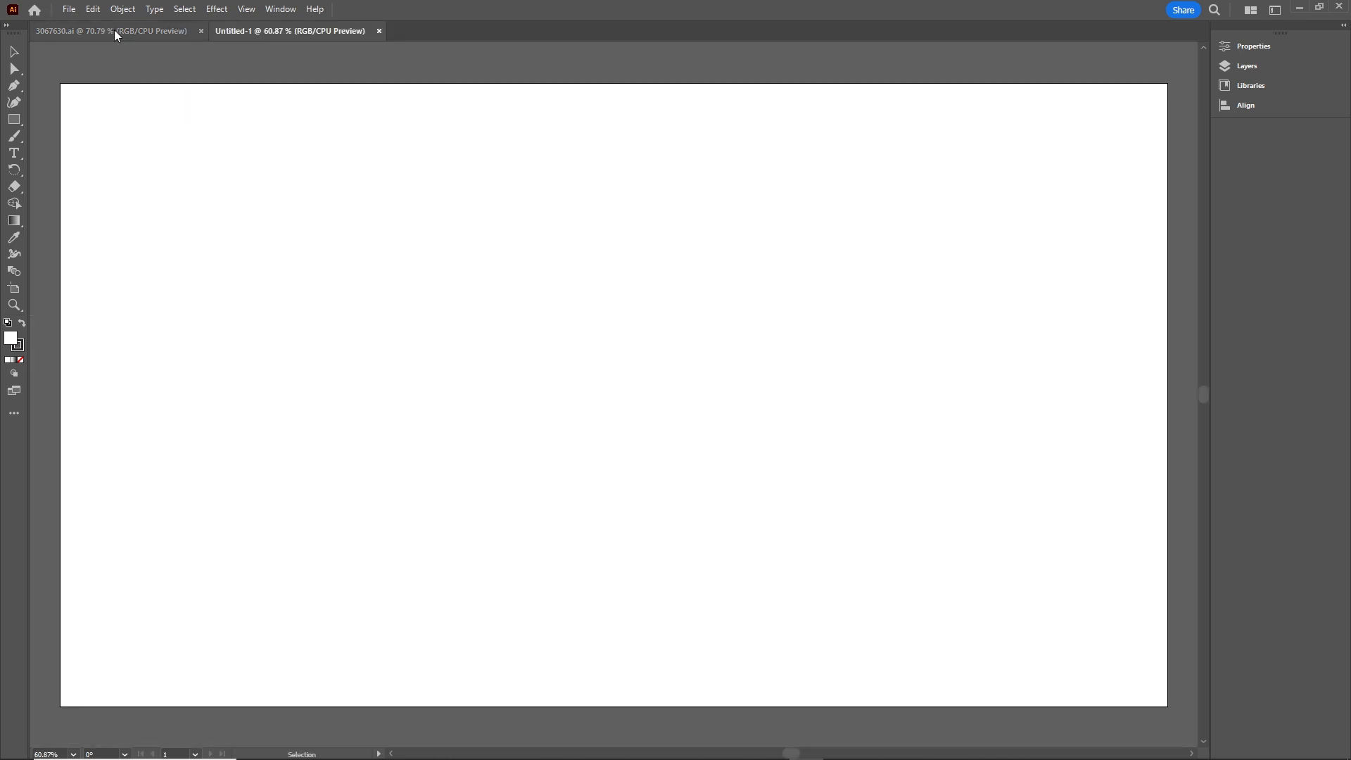
# Copy the tree, snowflake, yellow striped and heart gifts from 3067630.ai into the new document.
pyautogui.click(114, 30)
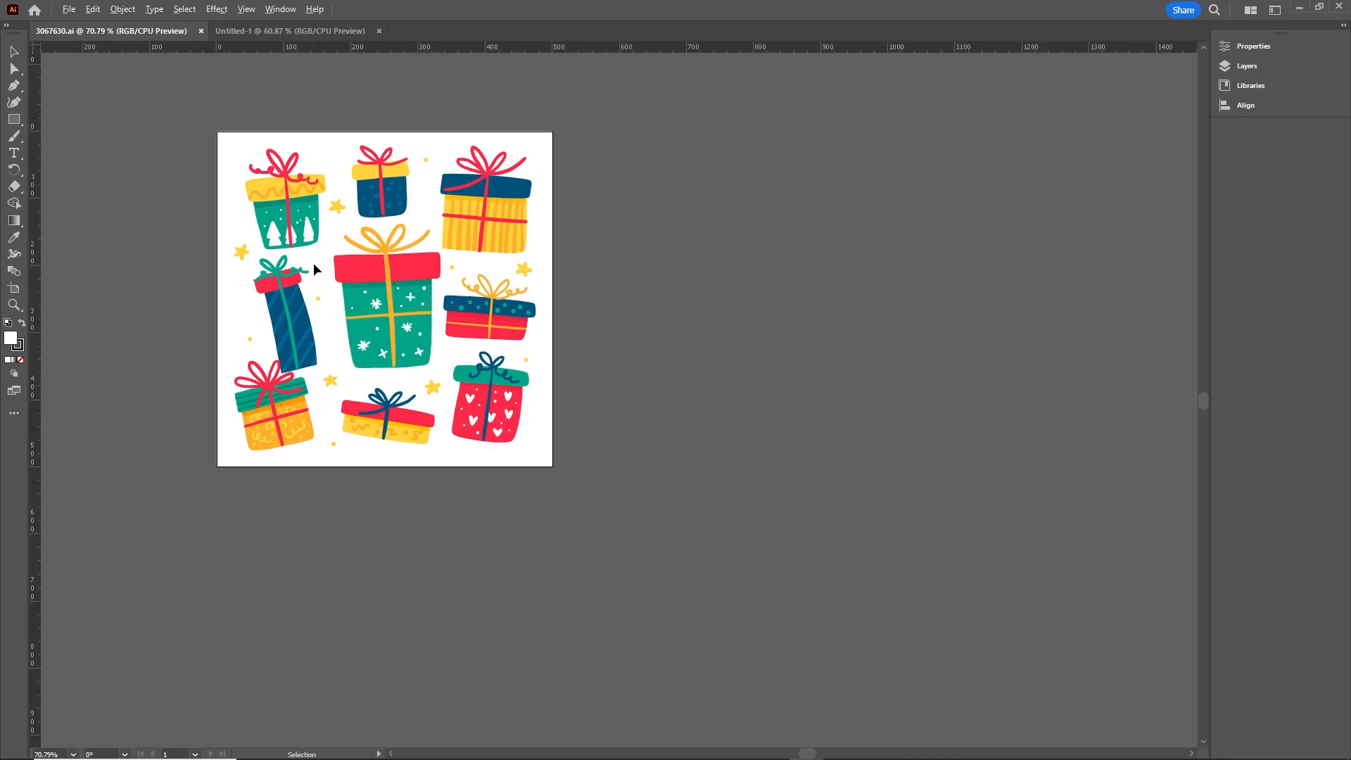
pyautogui.scroll(2, 313, 264)
pyautogui.moveTo(430, 209); pyautogui.dragTo(523, 303)
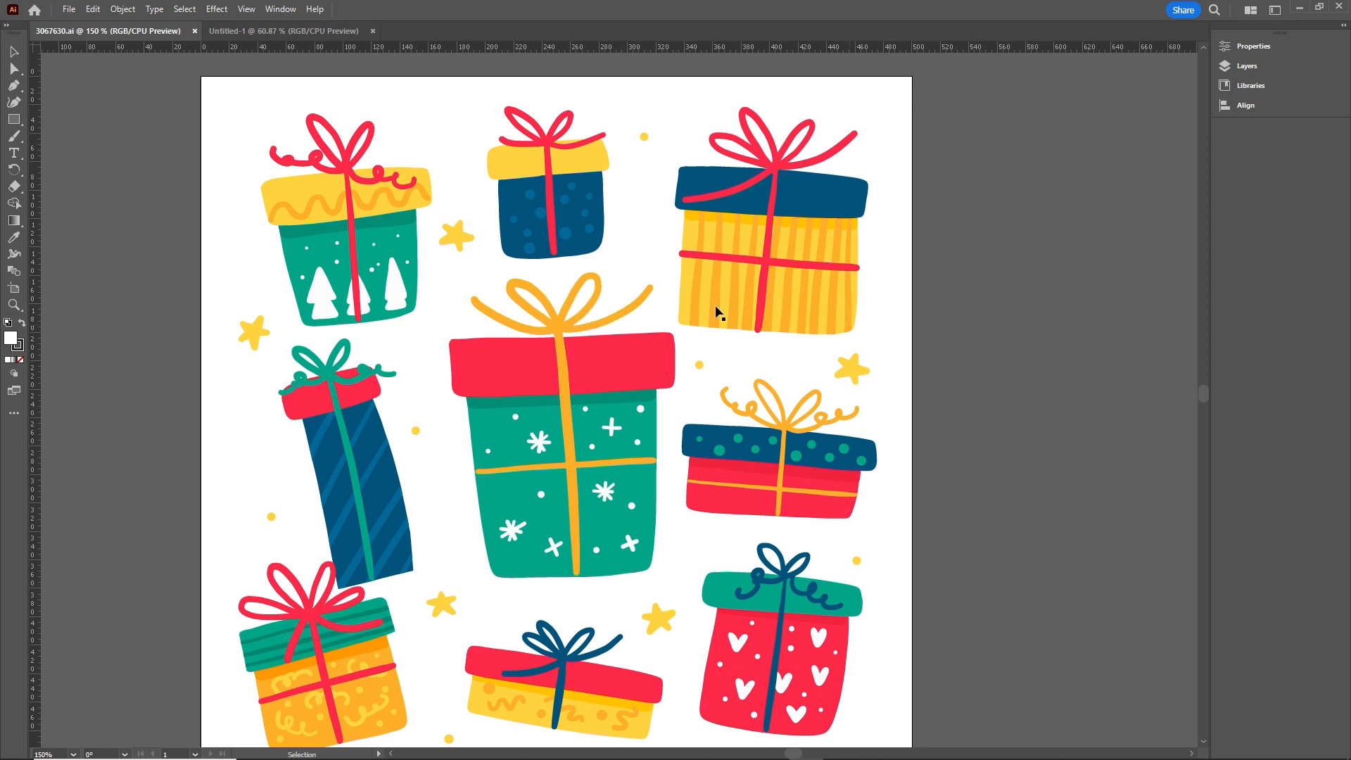
pyautogui.click(313, 209)
pyautogui.keyDown('shift'); pyautogui.click(603, 392); pyautogui.keyUp('shift')
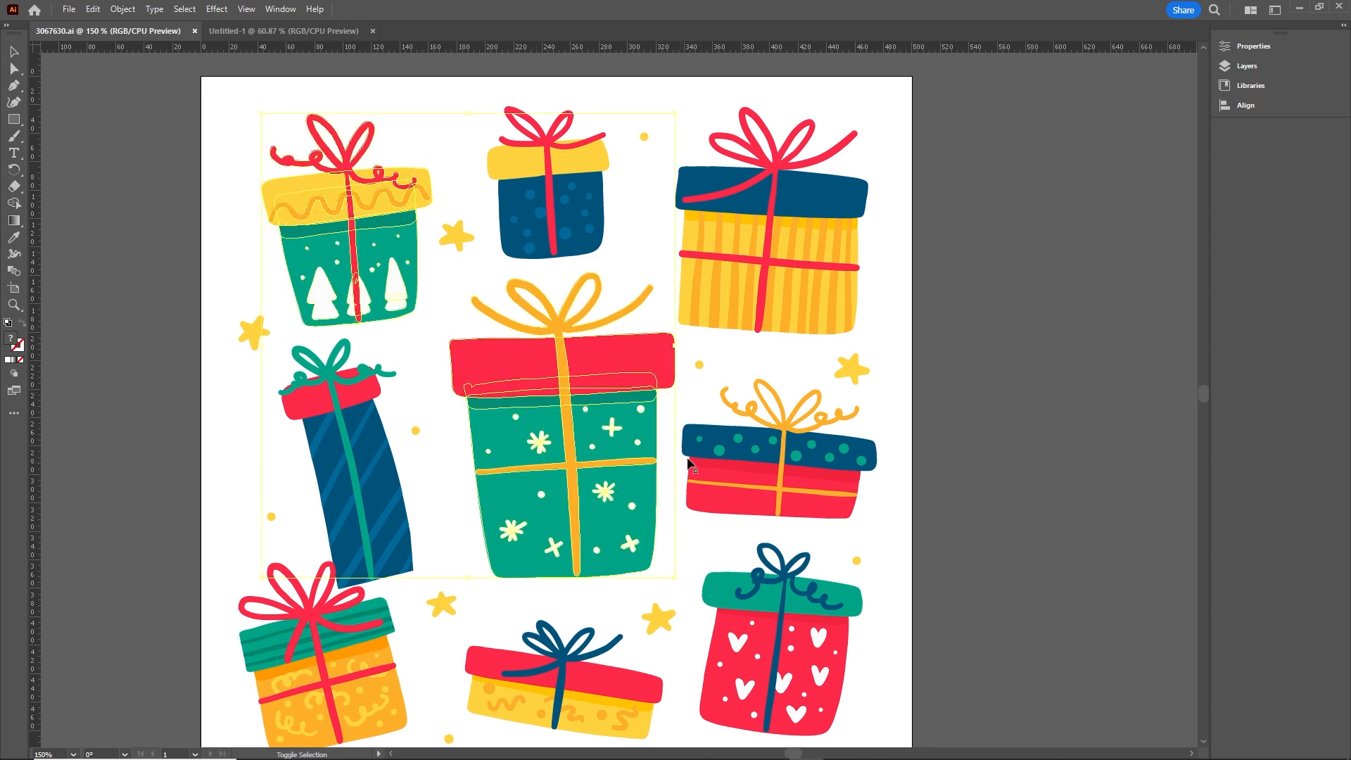
pyautogui.keyDown('shift'); pyautogui.click(767, 257); pyautogui.keyUp('shift')
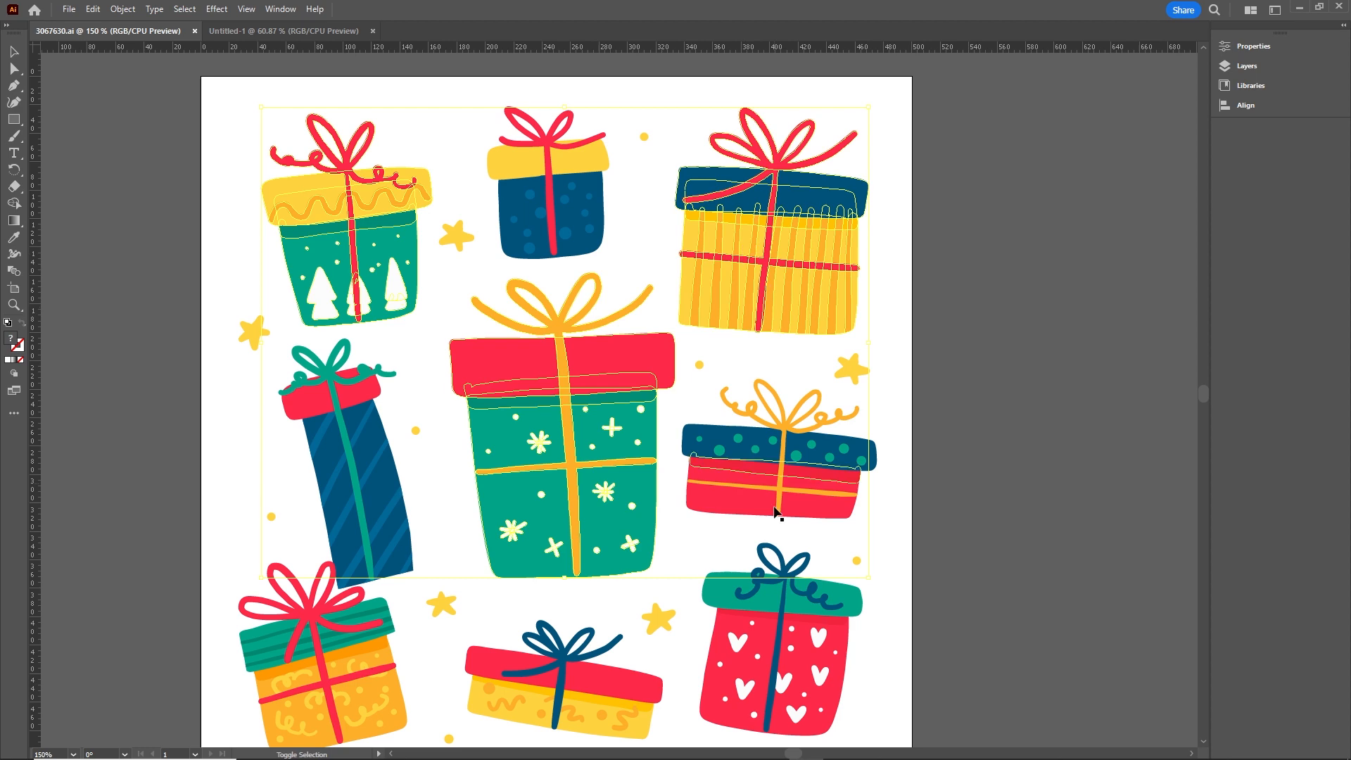
pyautogui.keyDown('shift'); pyautogui.click(765, 647); pyautogui.keyUp('shift')
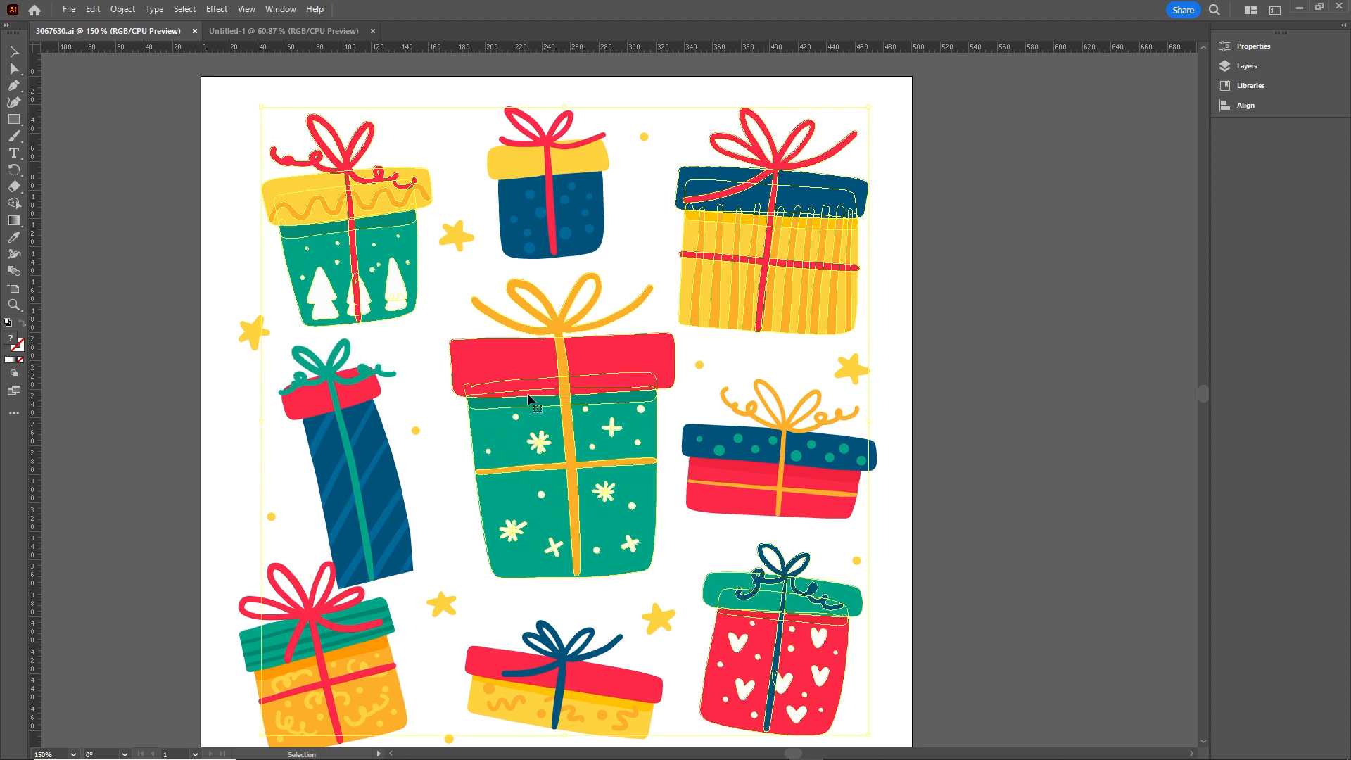
pyautogui.moveTo(560, 417)
pyautogui.mouseDown()
pyautogui.moveTo(491, 265)
pyautogui.moveTo(308, 91)
pyautogui.moveTo(293, 35)
pyautogui.moveTo(299, 87)
pyautogui.moveTo(580, 424)
pyautogui.mouseUp()
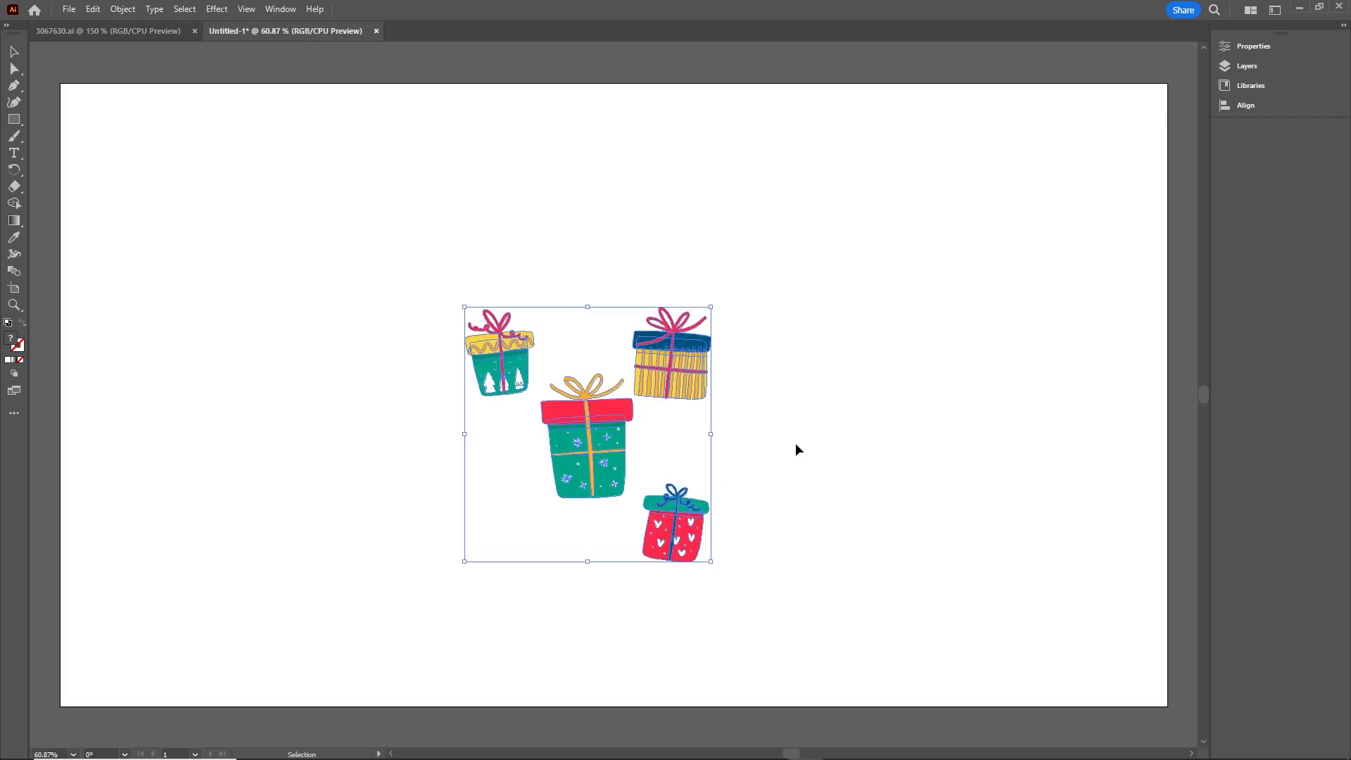
# Enlarge the four gifts together, and move the tree and snowflake gifts to the lower part of the artboard.
pyautogui.moveTo(710, 306); pyautogui.dragTo(1003, 87)
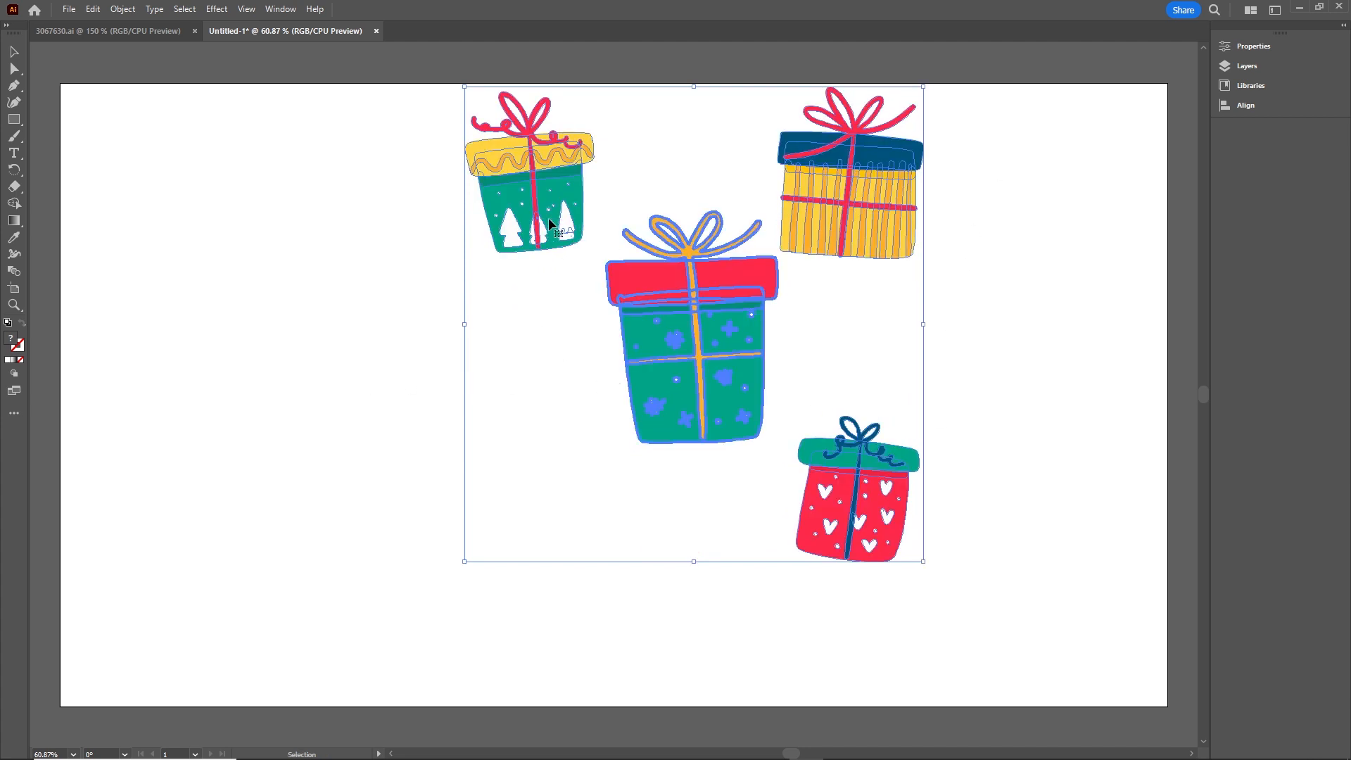
pyautogui.click(341, 247)
pyautogui.moveTo(496, 222); pyautogui.dragTo(312, 602)
pyautogui.moveTo(767, 306); pyautogui.dragTo(662, 518)
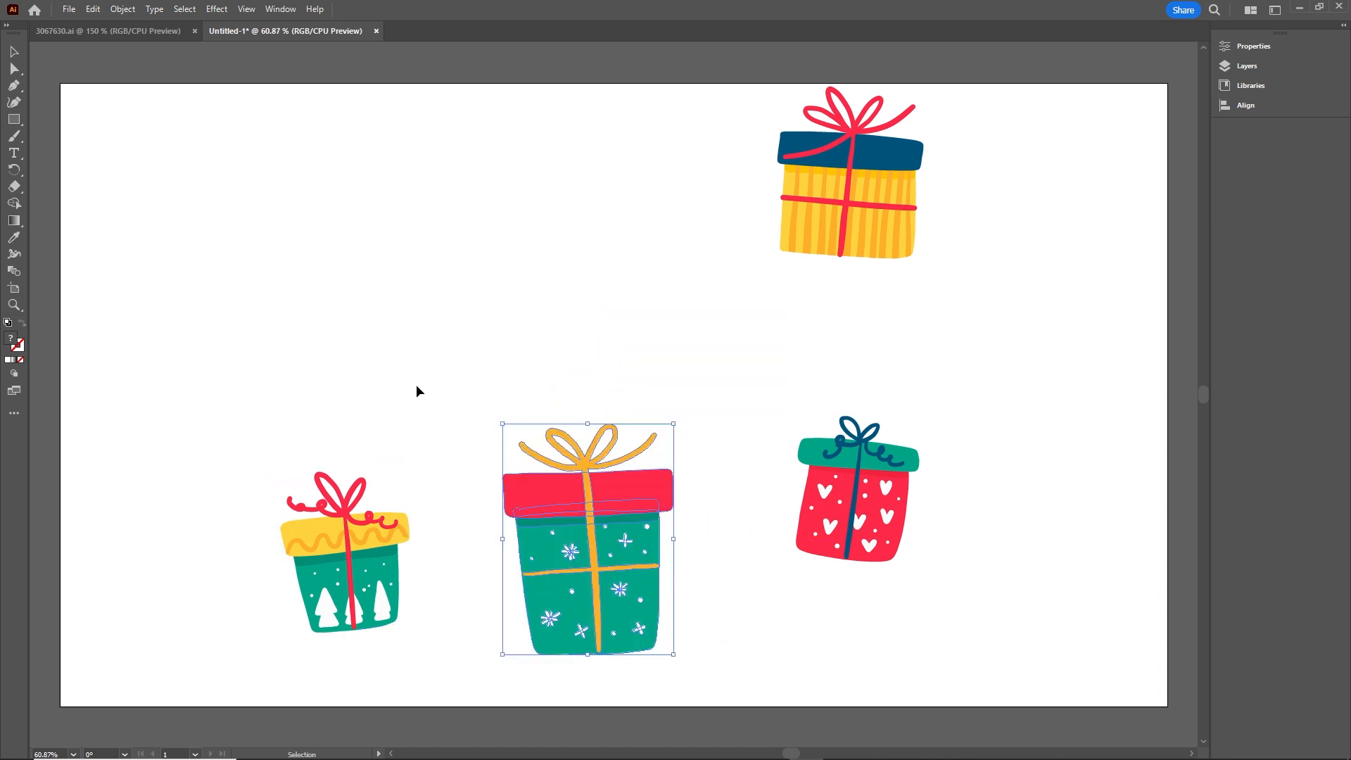
# Enlarge the yellow-lidded tree gift and reposition it beside the snowflake gift.
pyautogui.moveTo(337, 555); pyautogui.dragTo(339, 550)
pyautogui.moveTo(406, 452); pyautogui.dragTo(454, 378)
pyautogui.moveTo(408, 501); pyautogui.dragTo(378, 556)
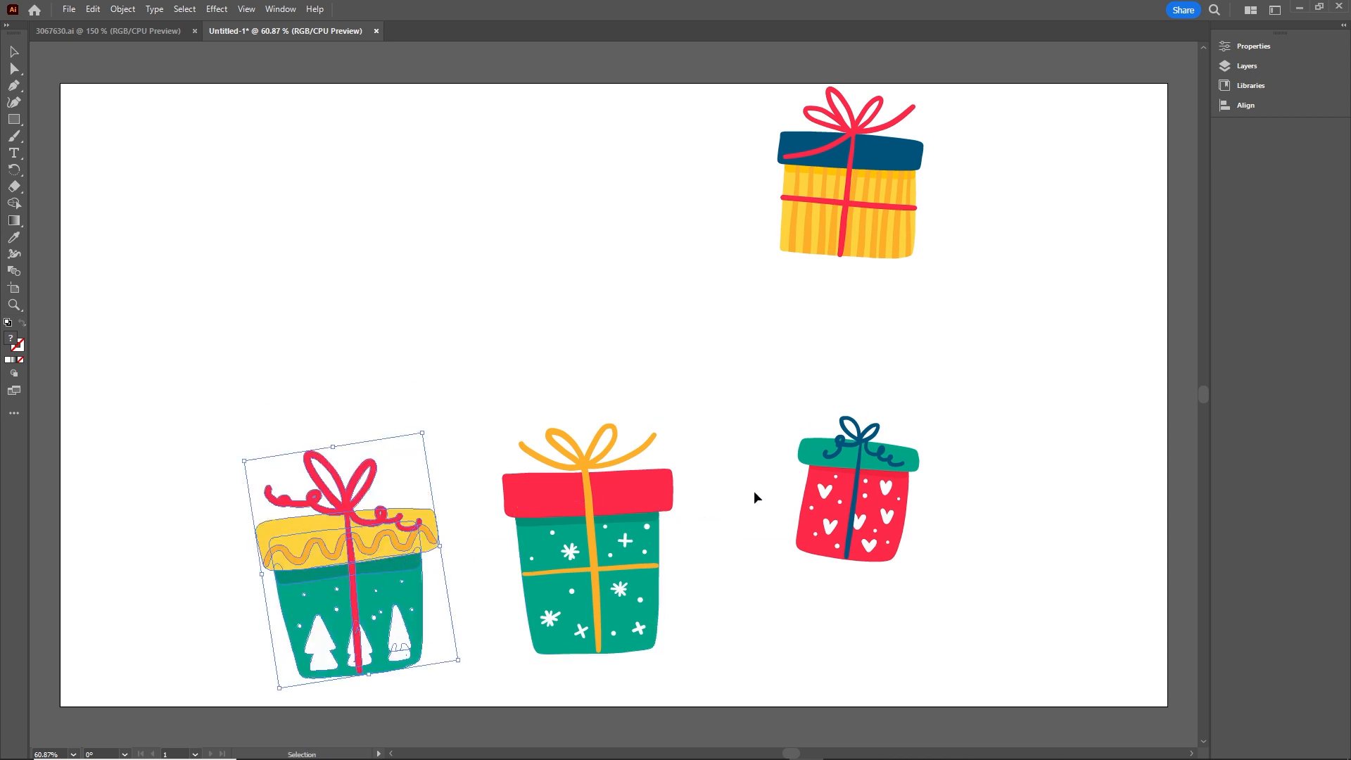
# Complete the row by placing the heart gift and then the yellow striped gift beside the snowflake gift, enlarging both.
pyautogui.moveTo(825, 519); pyautogui.dragTo(744, 621)
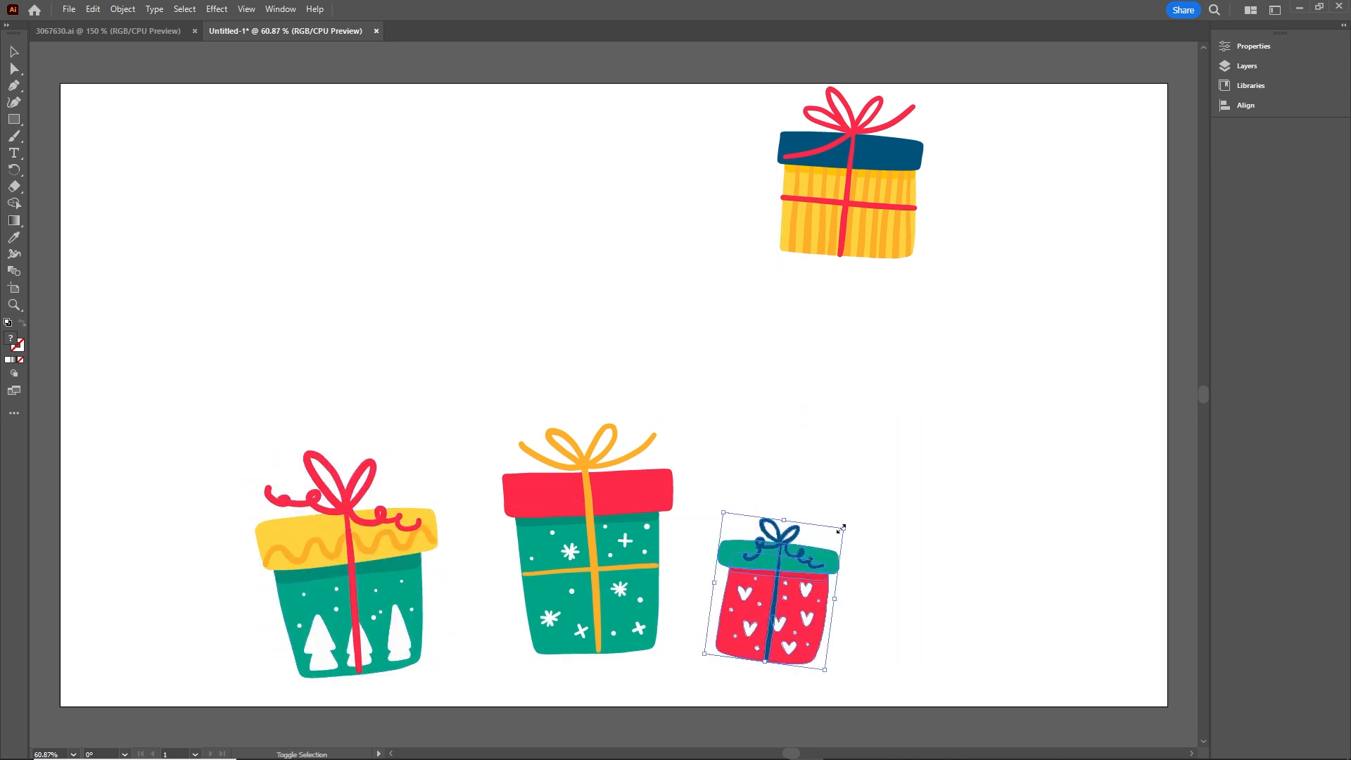
pyautogui.moveTo(844, 523); pyautogui.dragTo(904, 474)
pyautogui.click(879, 249)
pyautogui.moveTo(907, 233); pyautogui.dragTo(1053, 626)
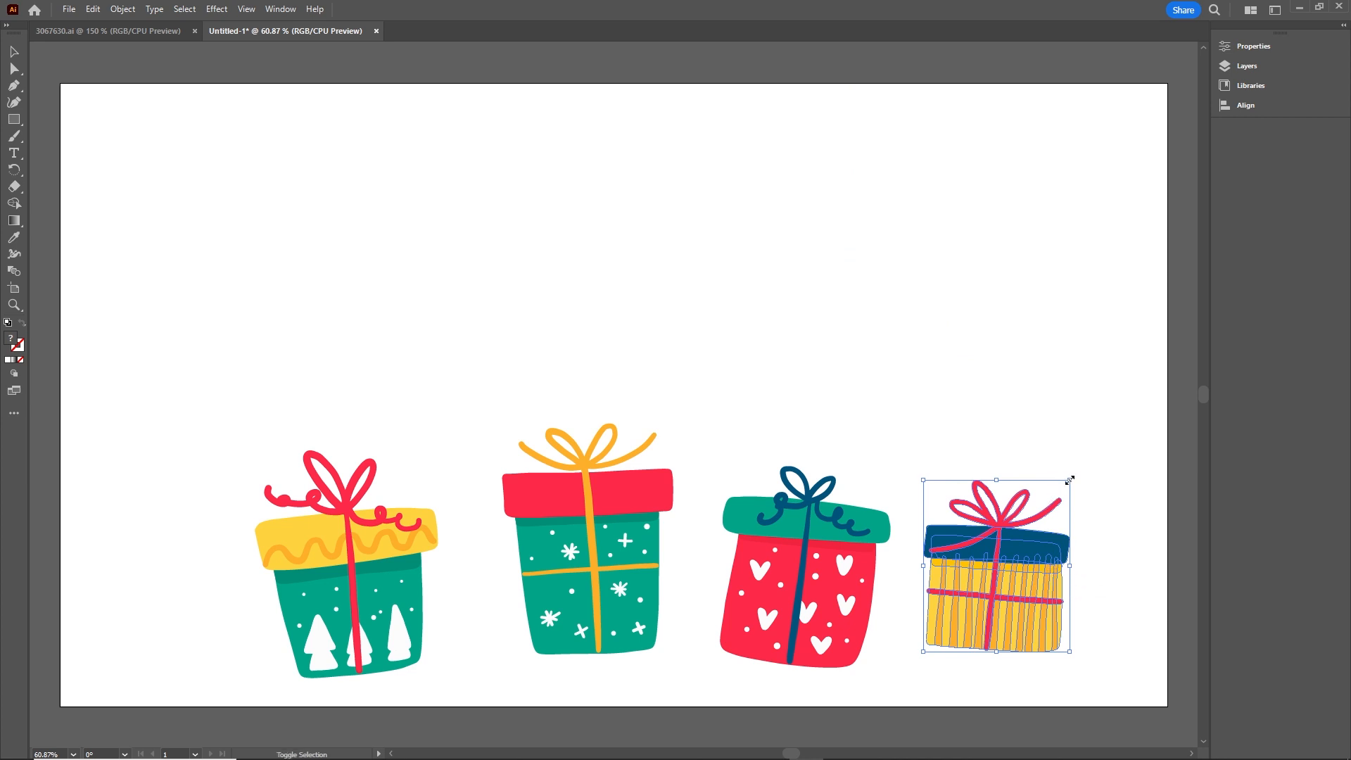
pyautogui.moveTo(1070, 480); pyautogui.dragTo(1089, 452)
pyautogui.click(914, 361)
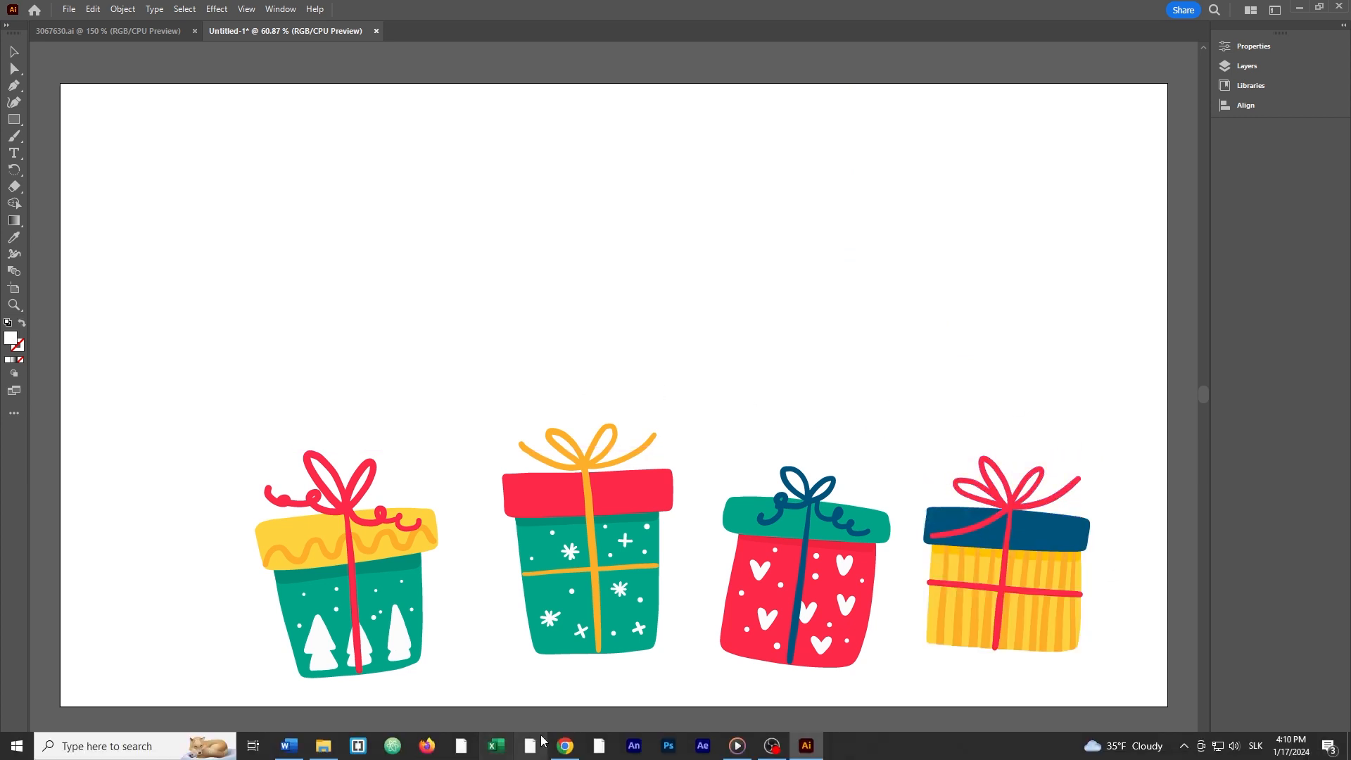
# Look through the related gift collections on the Freepik page in Chrome, and return to Illustrator.
pyautogui.click(565, 754)
pyautogui.scroll(-15, 567, 353)
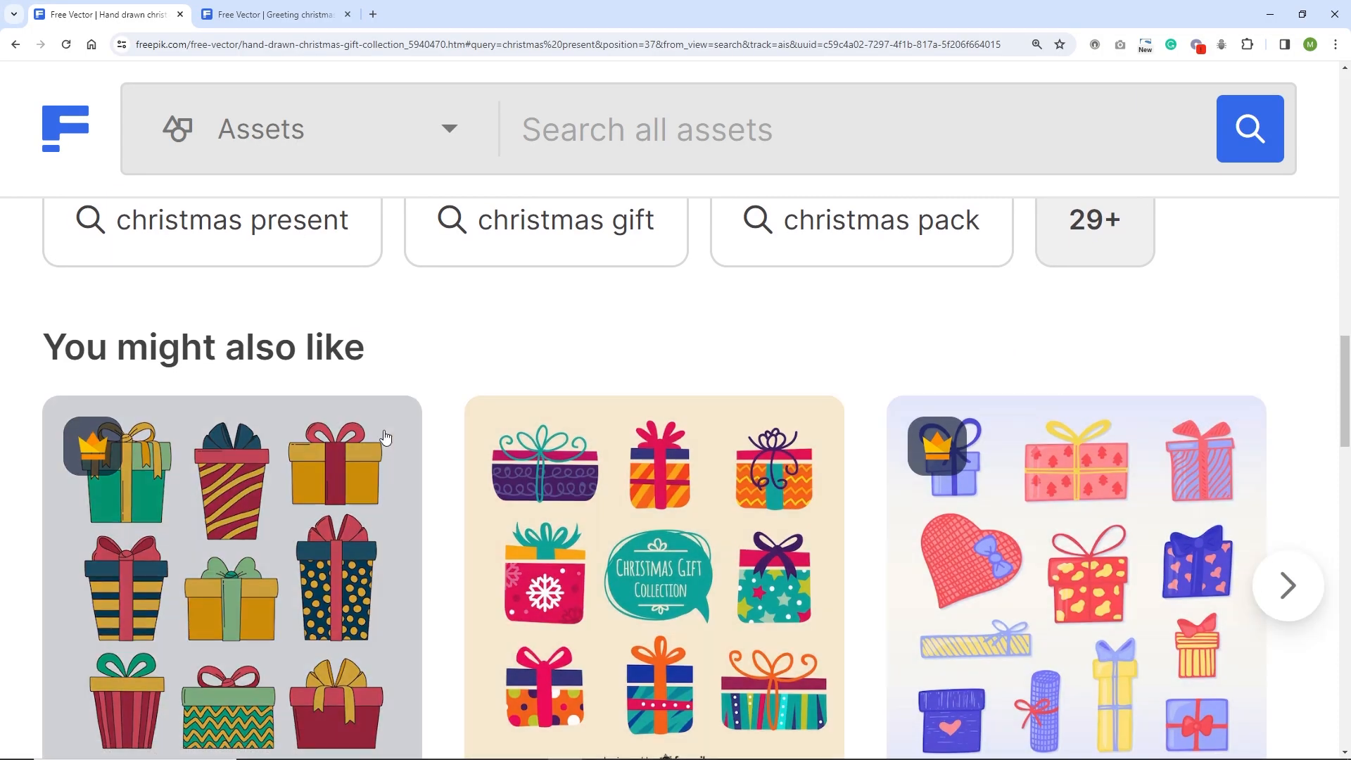
pyautogui.scroll(-3, 870, 420)
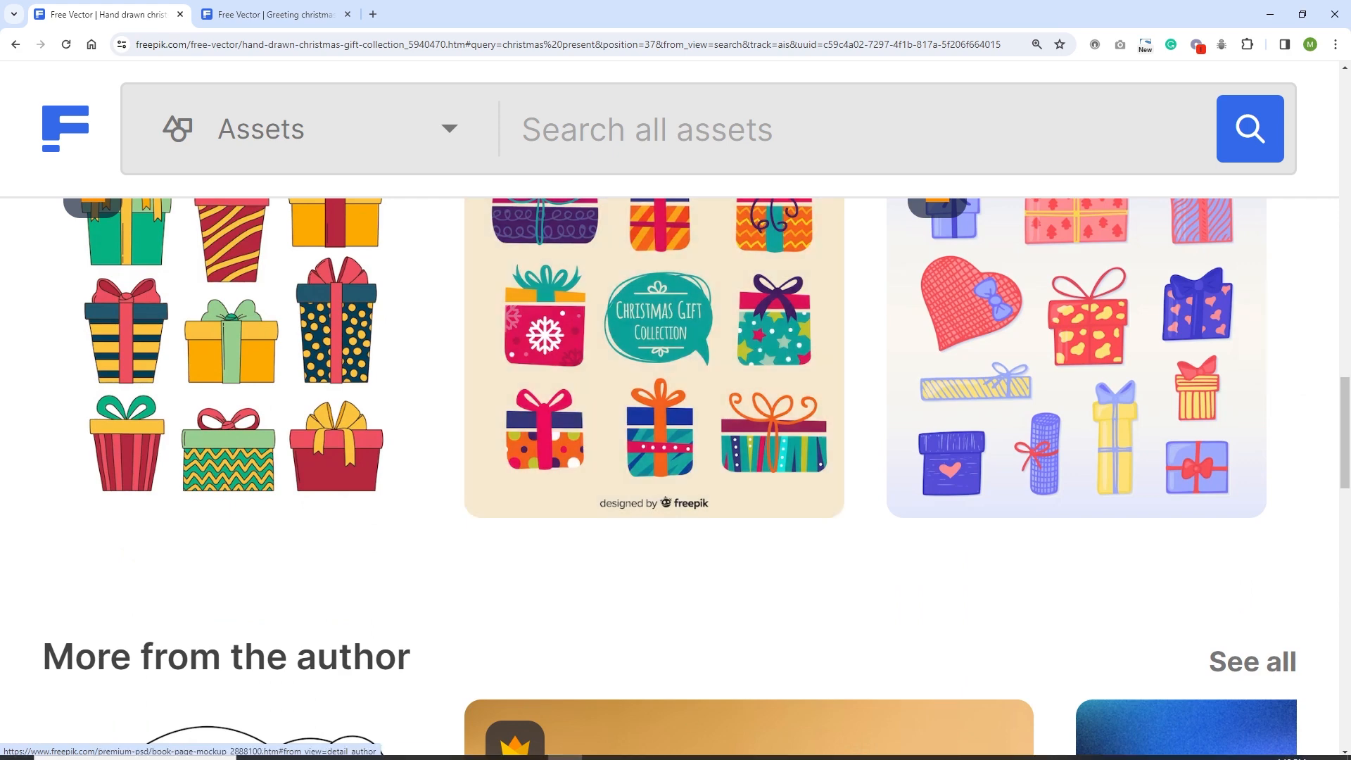
pyautogui.click(806, 747)
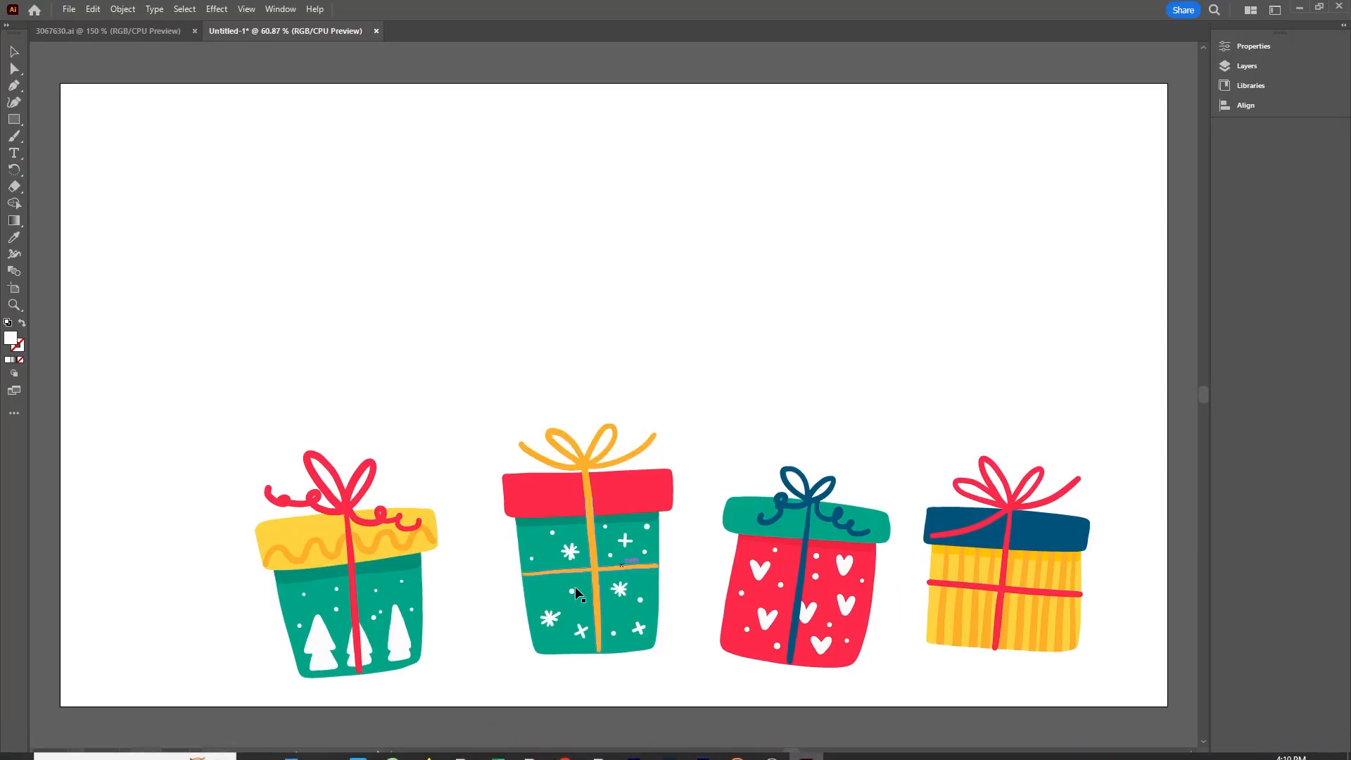
# Rotate the yellow-lidded tree gift so that it stands upright.
pyautogui.click(382, 576)
pyautogui.scroll(-4, 430, 576)
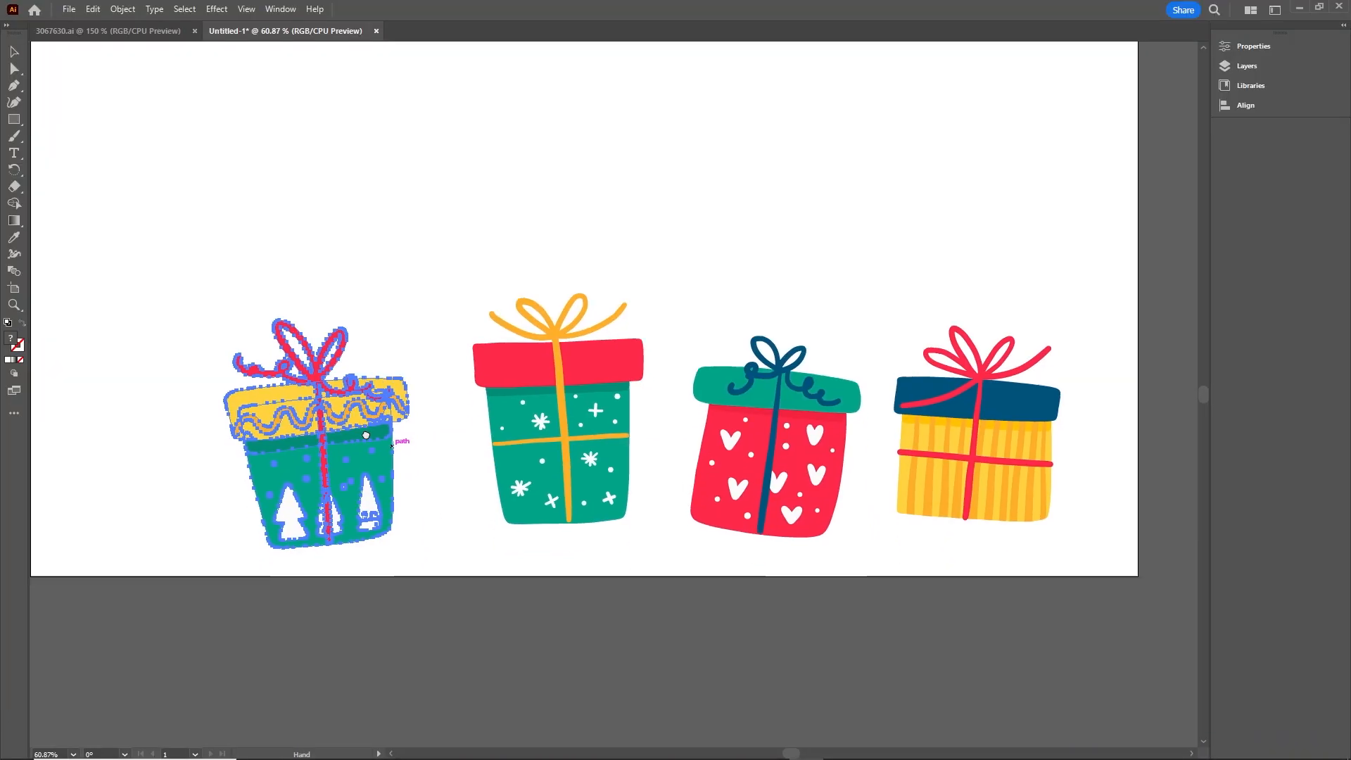
pyautogui.scroll(3, 392, 497)
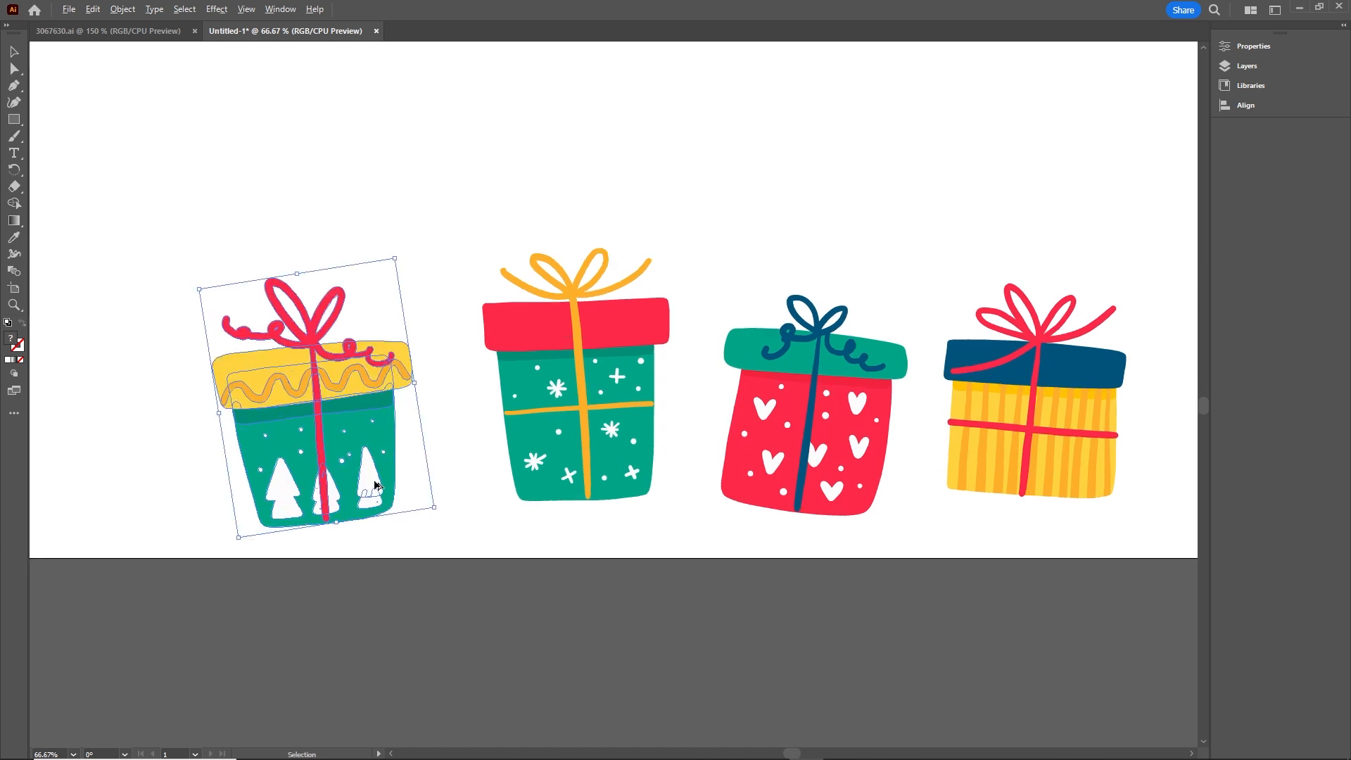
pyautogui.moveTo(330, 475); pyautogui.dragTo(507, 504)
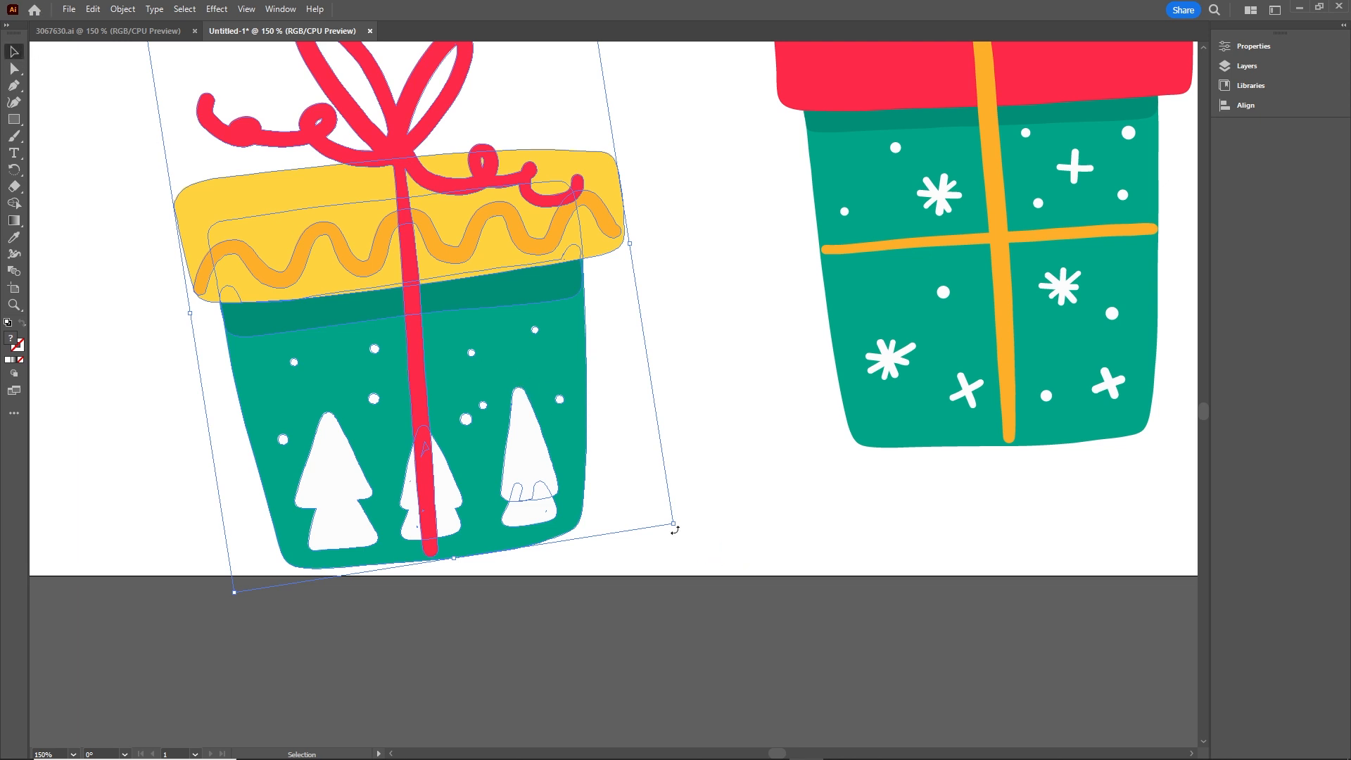
pyautogui.moveTo(680, 527); pyautogui.dragTo(648, 561)
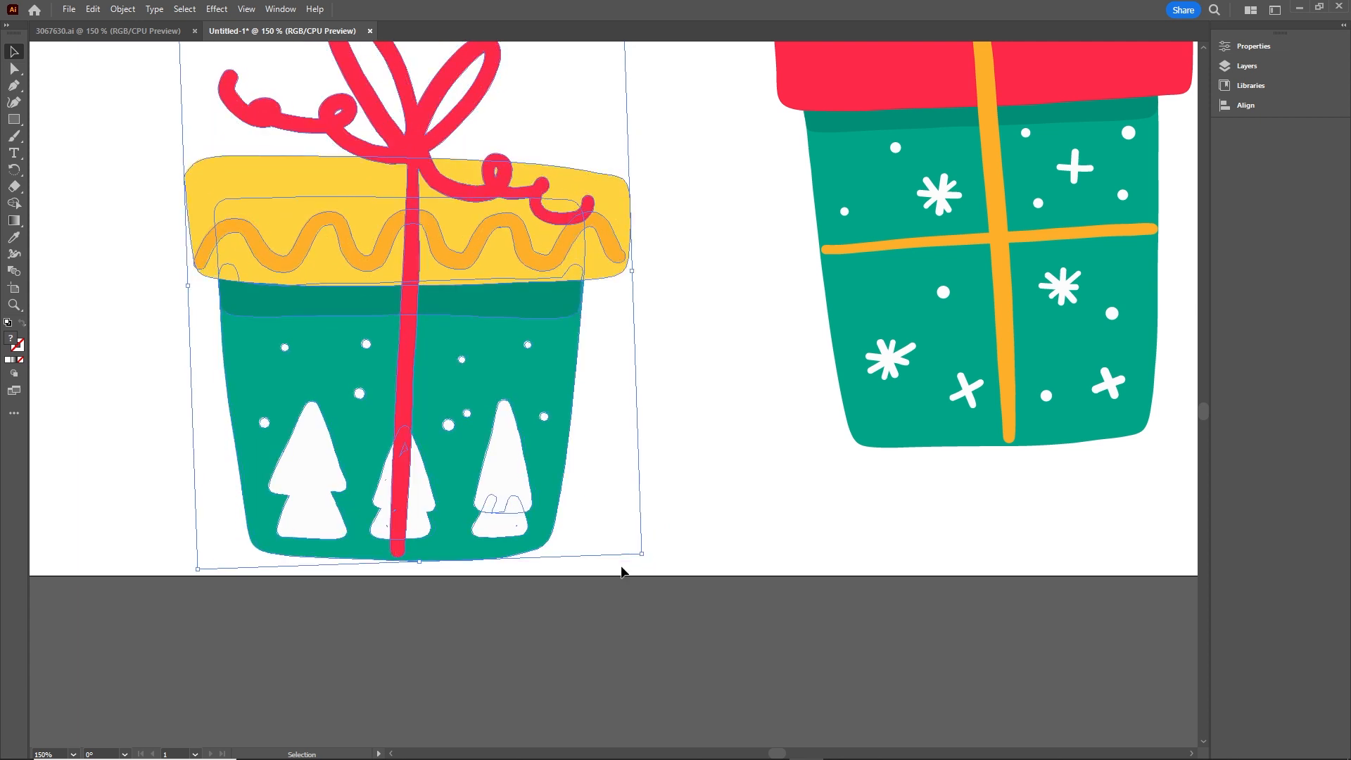
# Lower the tree gift onto the artboard's bottom edge and fine-tune its rotation.
pyautogui.hotkey('shift', 'Down')
pyautogui.press('Down')
pyautogui.press('Up')
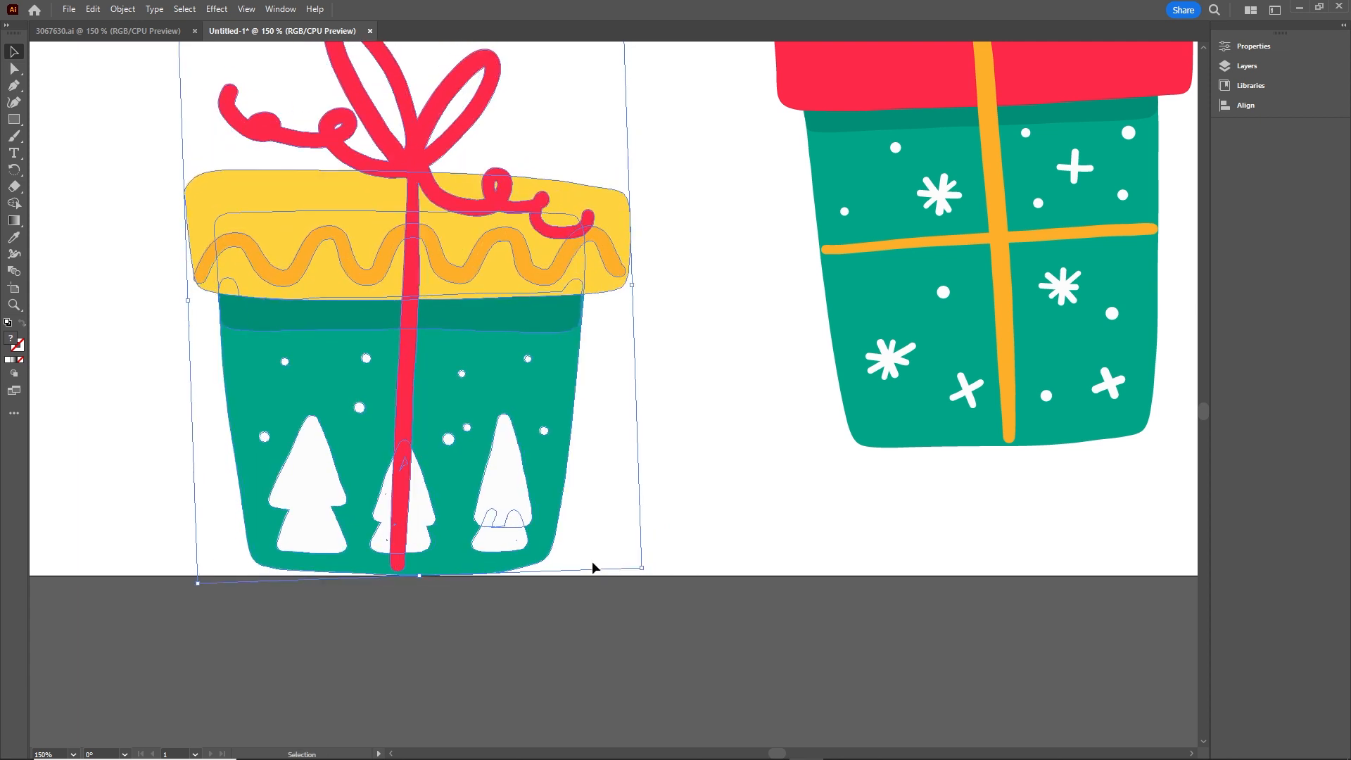
pyautogui.click(528, 688)
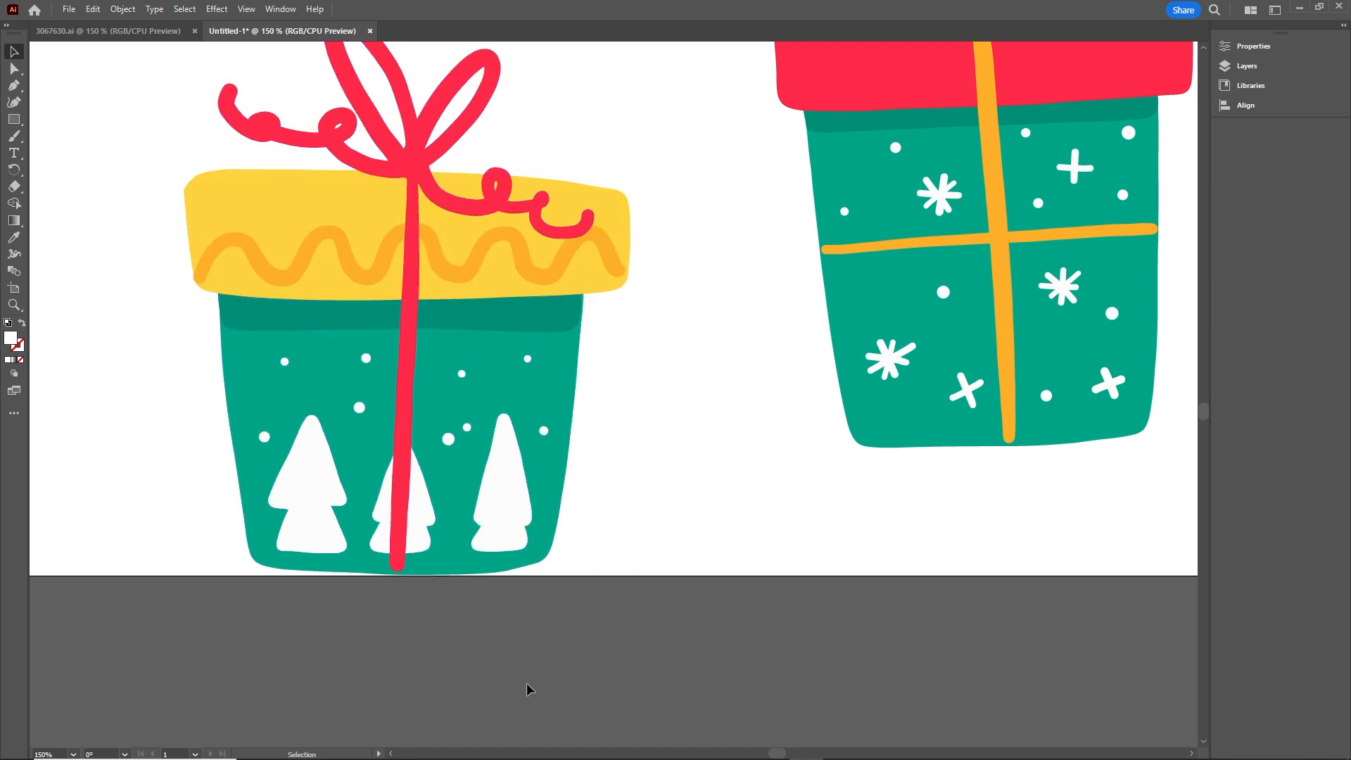
pyautogui.click(492, 555)
pyautogui.moveTo(646, 574); pyautogui.dragTo(649, 571)
pyautogui.click(861, 476)
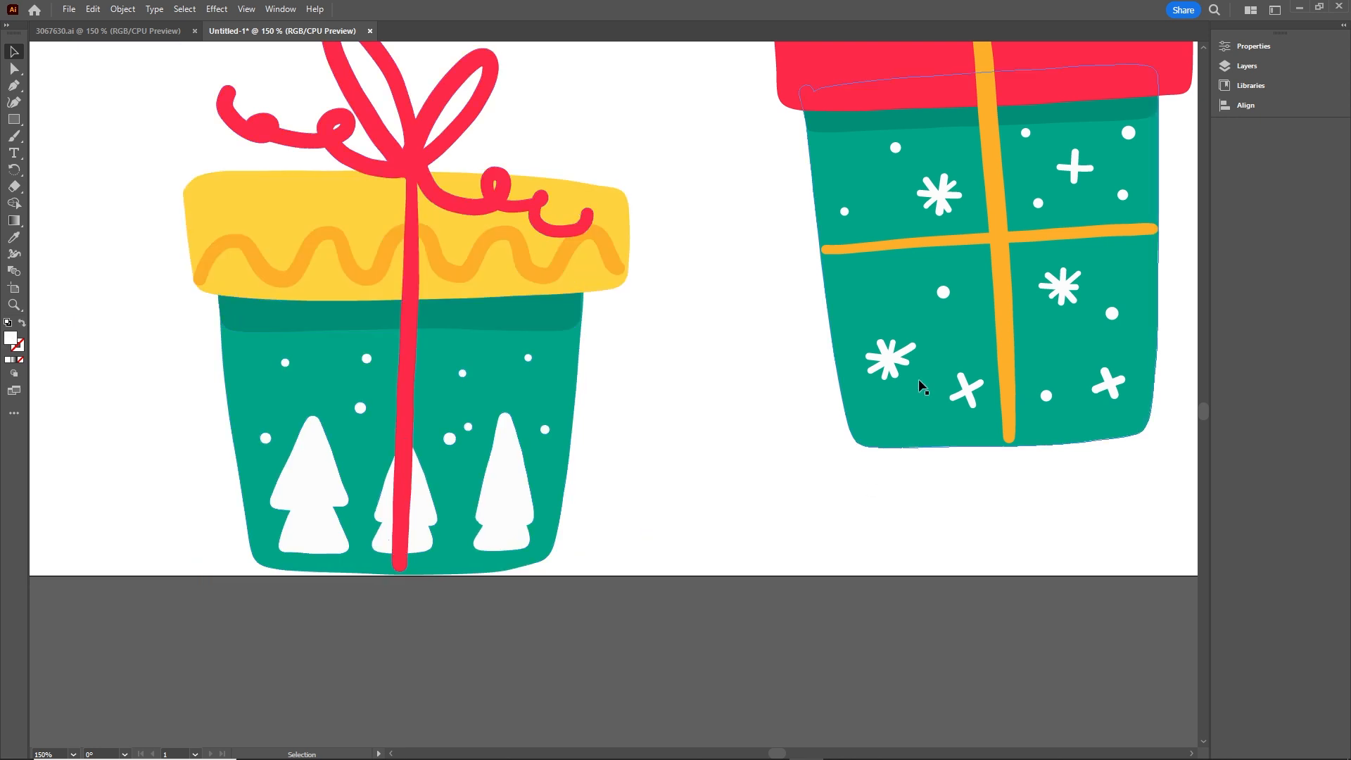
# Move the snowflake gift and the heart gift down to the artboard's bottom edge, rotating each one upright.
pyautogui.moveTo(940, 402); pyautogui.dragTo(893, 525)
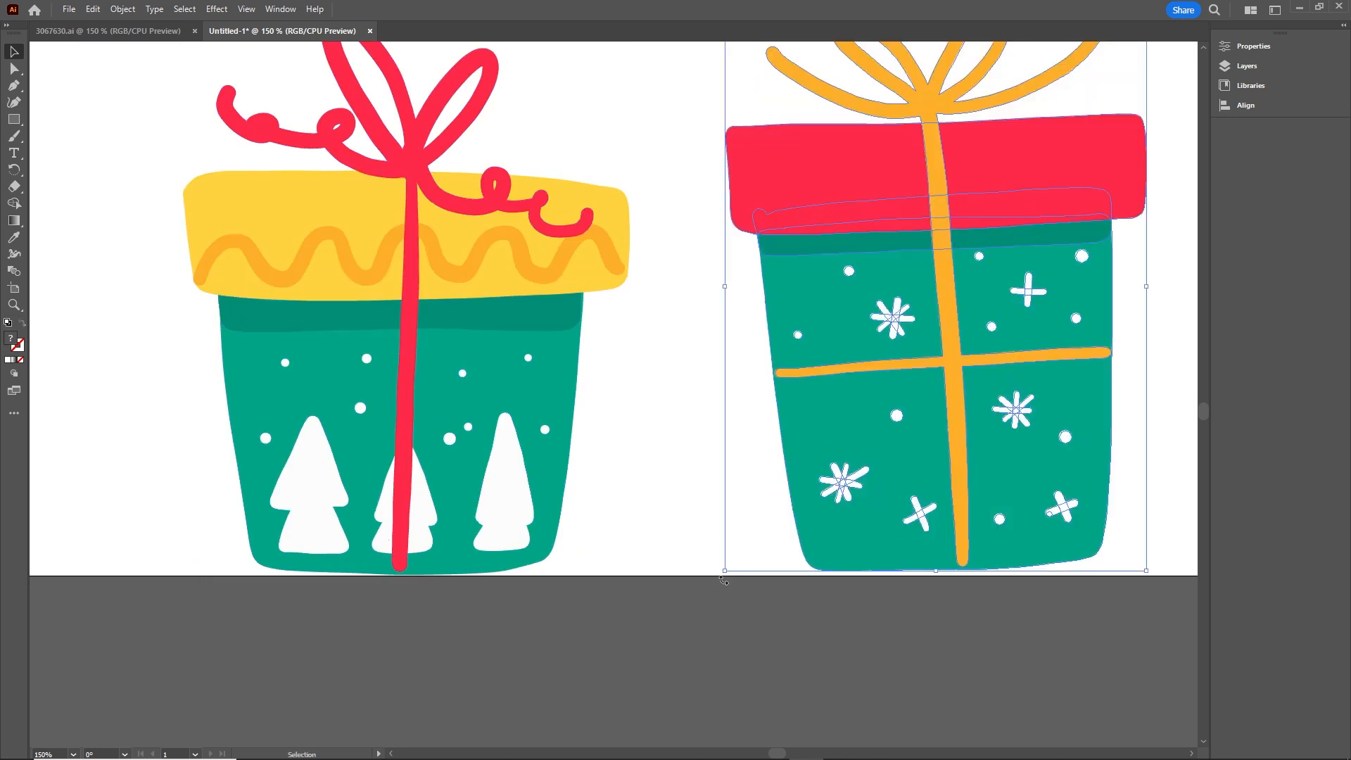
pyautogui.moveTo(720, 580); pyautogui.dragTo(715, 573)
pyautogui.press('space')
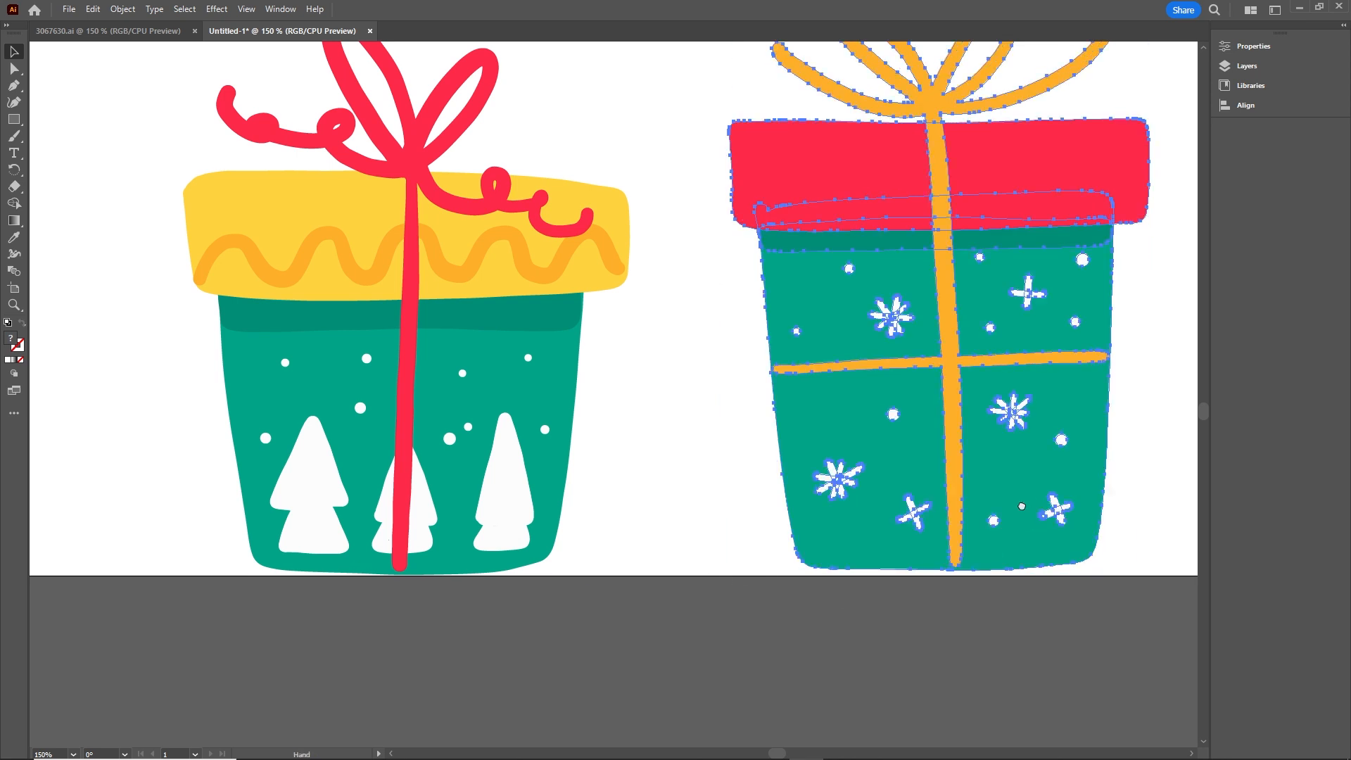
pyautogui.moveTo(1025, 500); pyautogui.dragTo(401, 422)
pyautogui.moveTo(826, 328); pyautogui.dragTo(778, 405)
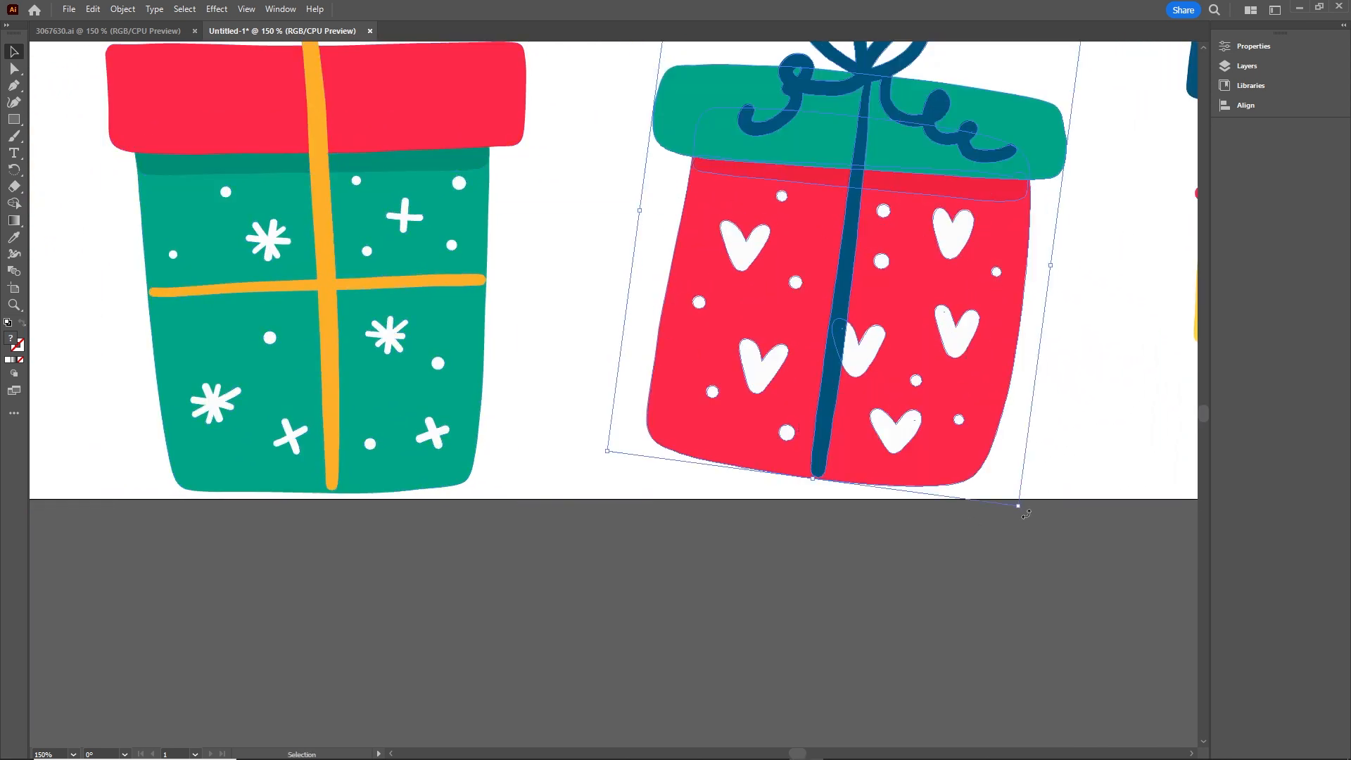
pyautogui.moveTo(1026, 514); pyautogui.dragTo(1064, 495)
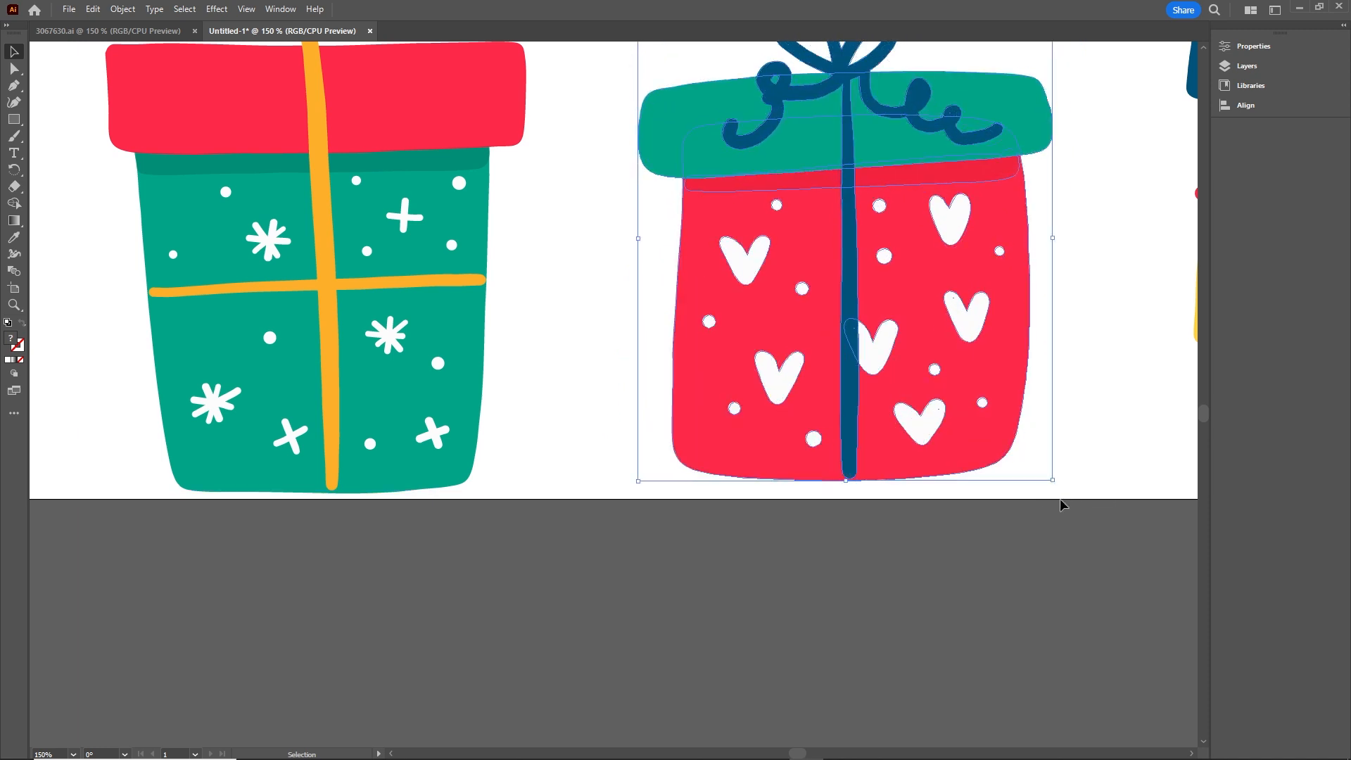
# Move the yellow striped gift down to the artboard's bottom edge and rotate it upright.
pyautogui.moveTo(958, 550); pyautogui.dragTo(430, 549)
pyautogui.moveTo(849, 328); pyautogui.dragTo(850, 454)
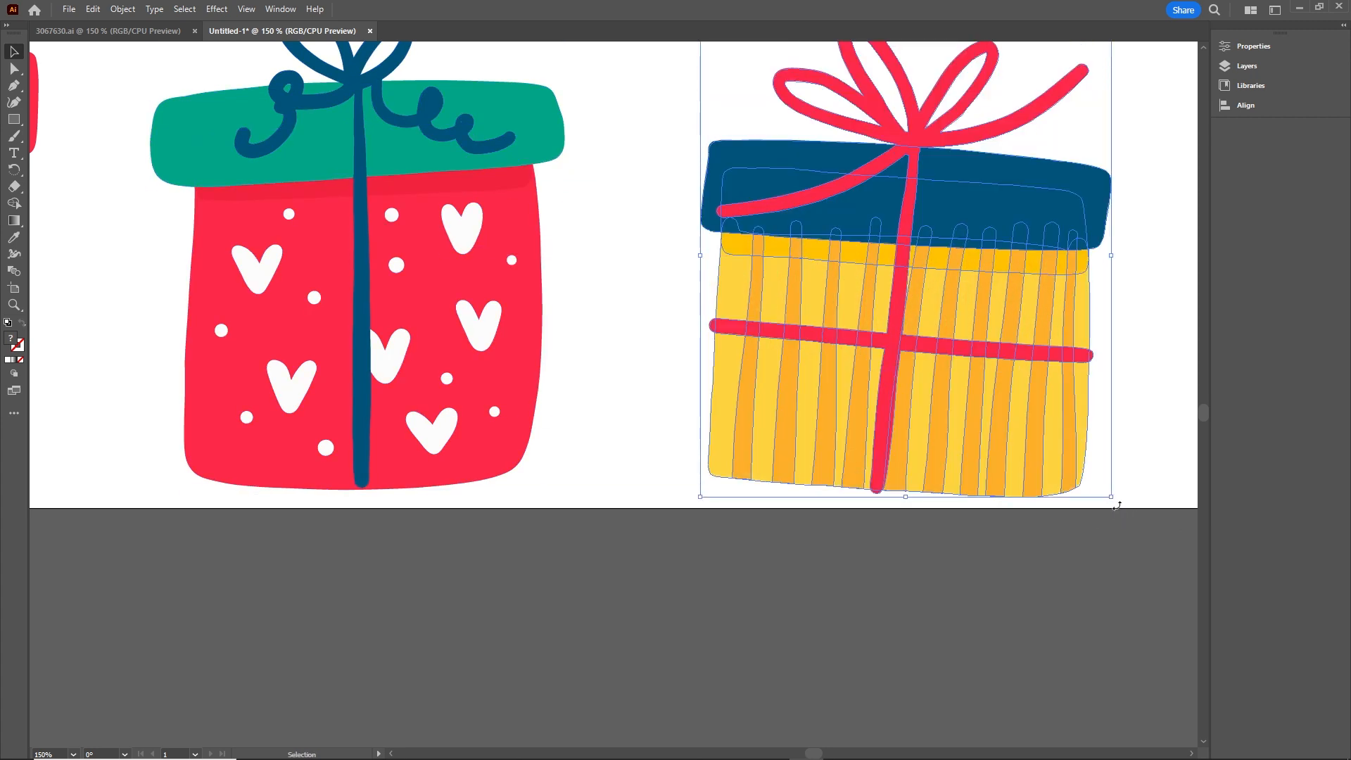
pyautogui.moveTo(1118, 505)
pyautogui.mouseDown()
pyautogui.moveTo(1123, 484)
pyautogui.moveTo(1133, 499)
pyautogui.mouseUp()
pyautogui.click(993, 562)
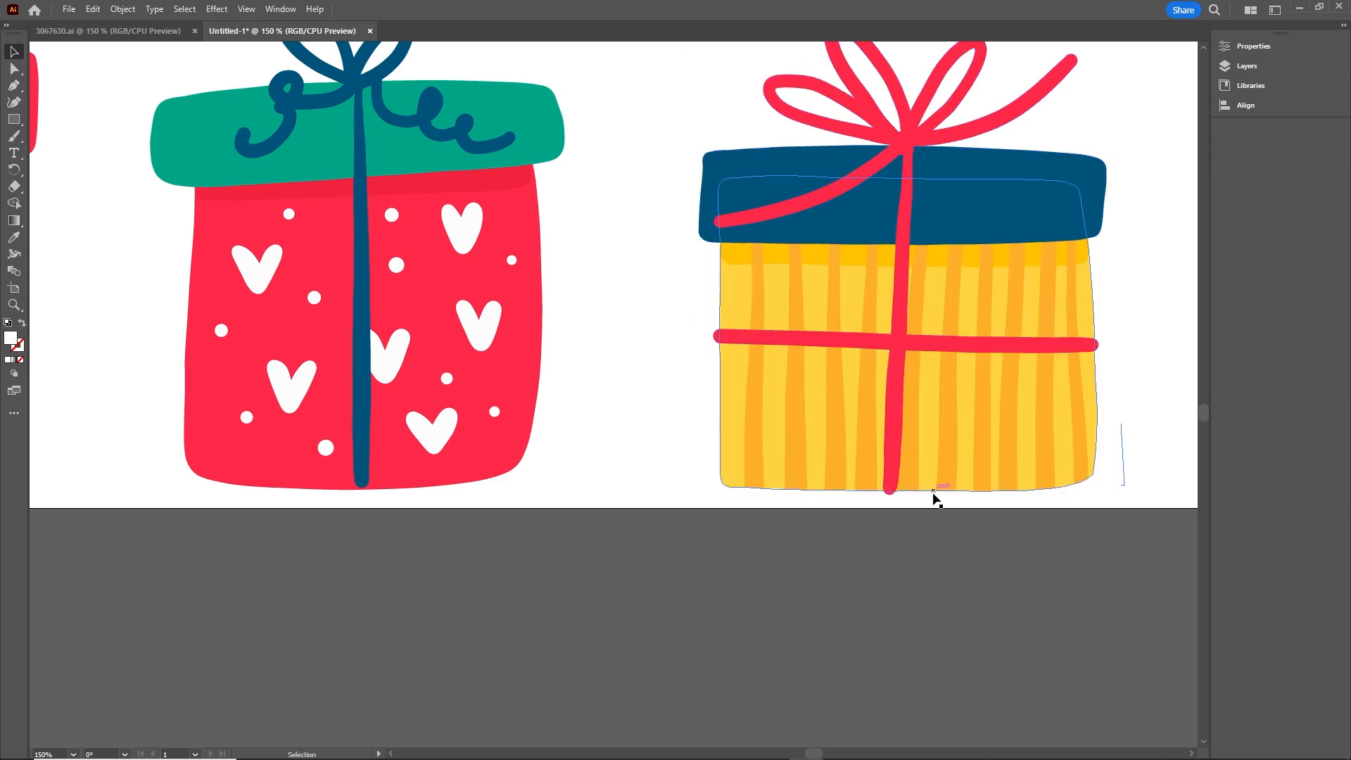
# Move the tree gift closer to the artboard's left edge, and shift the yellow striped gift slightly toward the heart gift.
pyautogui.hscroll(1, 877, 465)
pyautogui.scroll(-2, 876, 464)
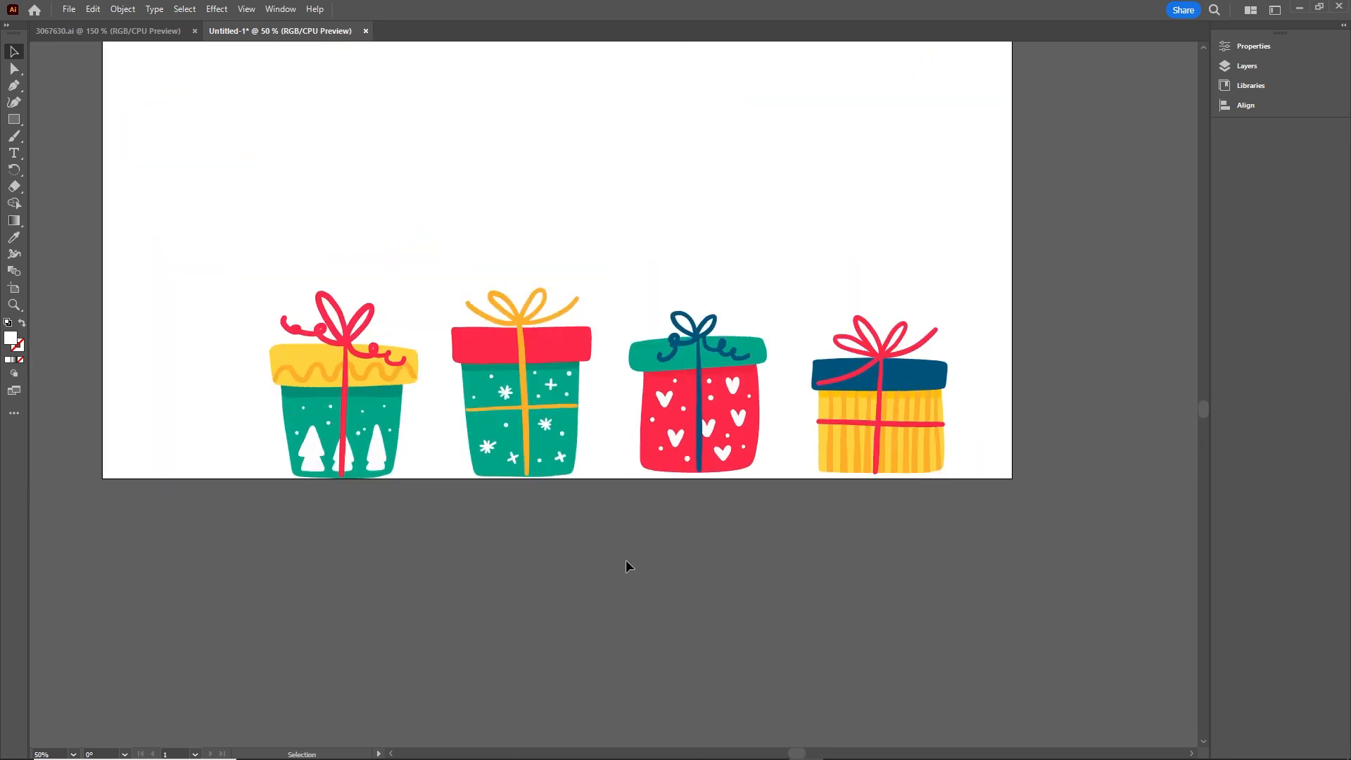
pyautogui.moveTo(631, 563); pyautogui.dragTo(634, 593)
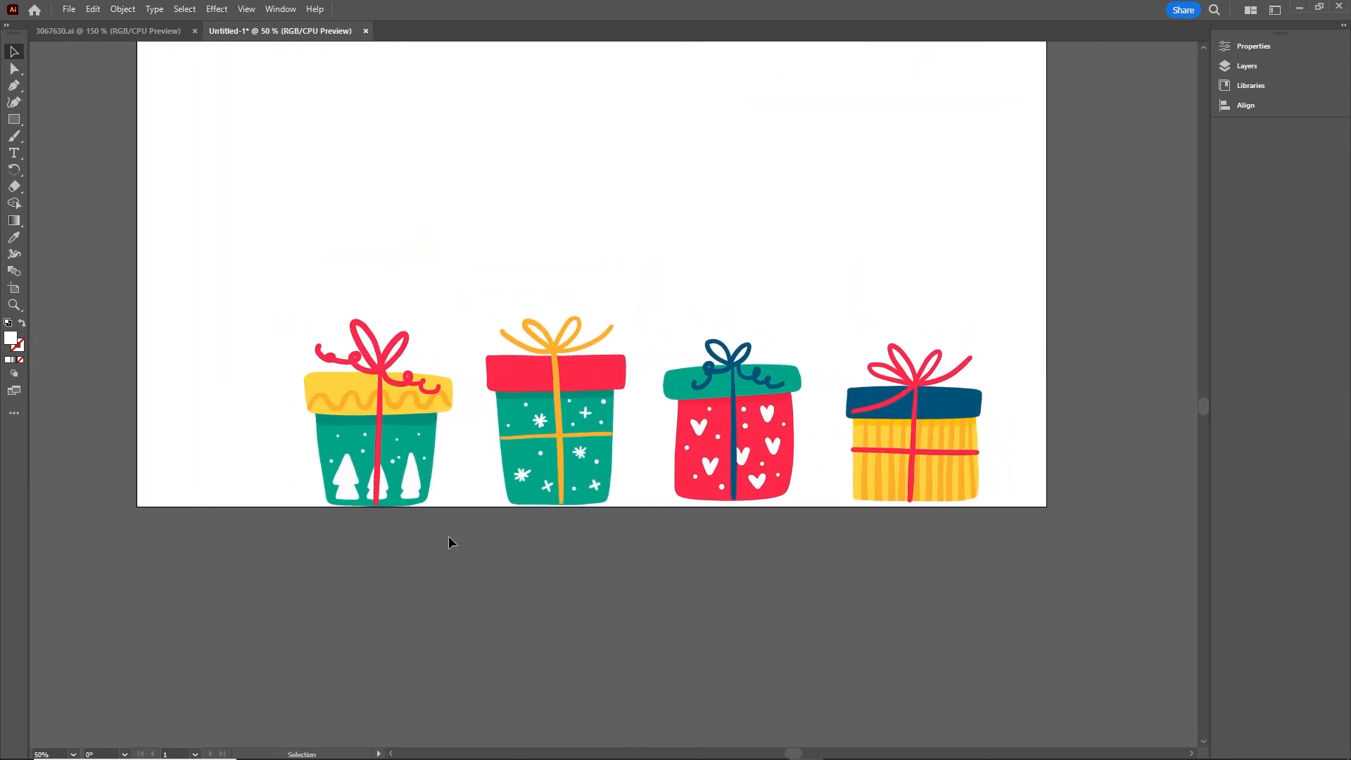
pyautogui.click(386, 468)
pyautogui.moveTo(386, 467); pyautogui.dragTo(309, 470)
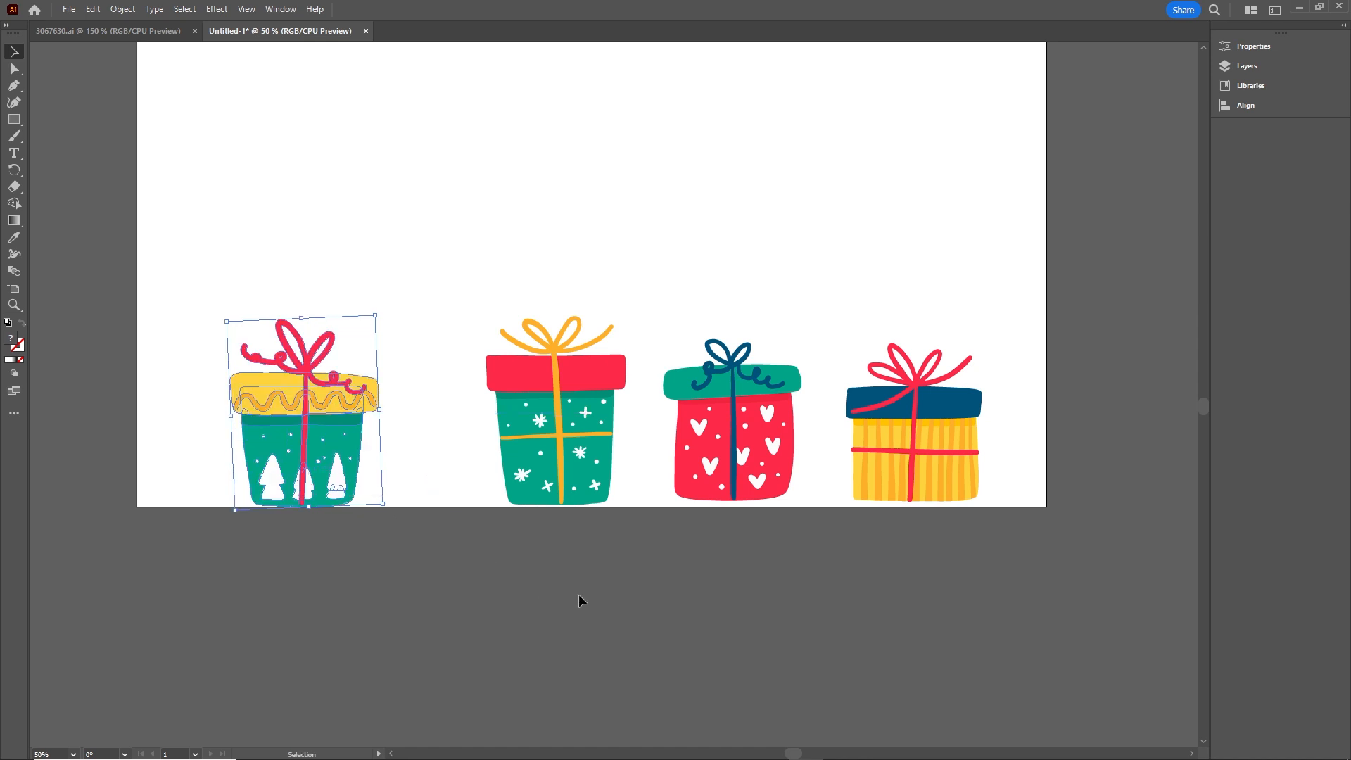
pyautogui.click(703, 571)
pyautogui.click(914, 477)
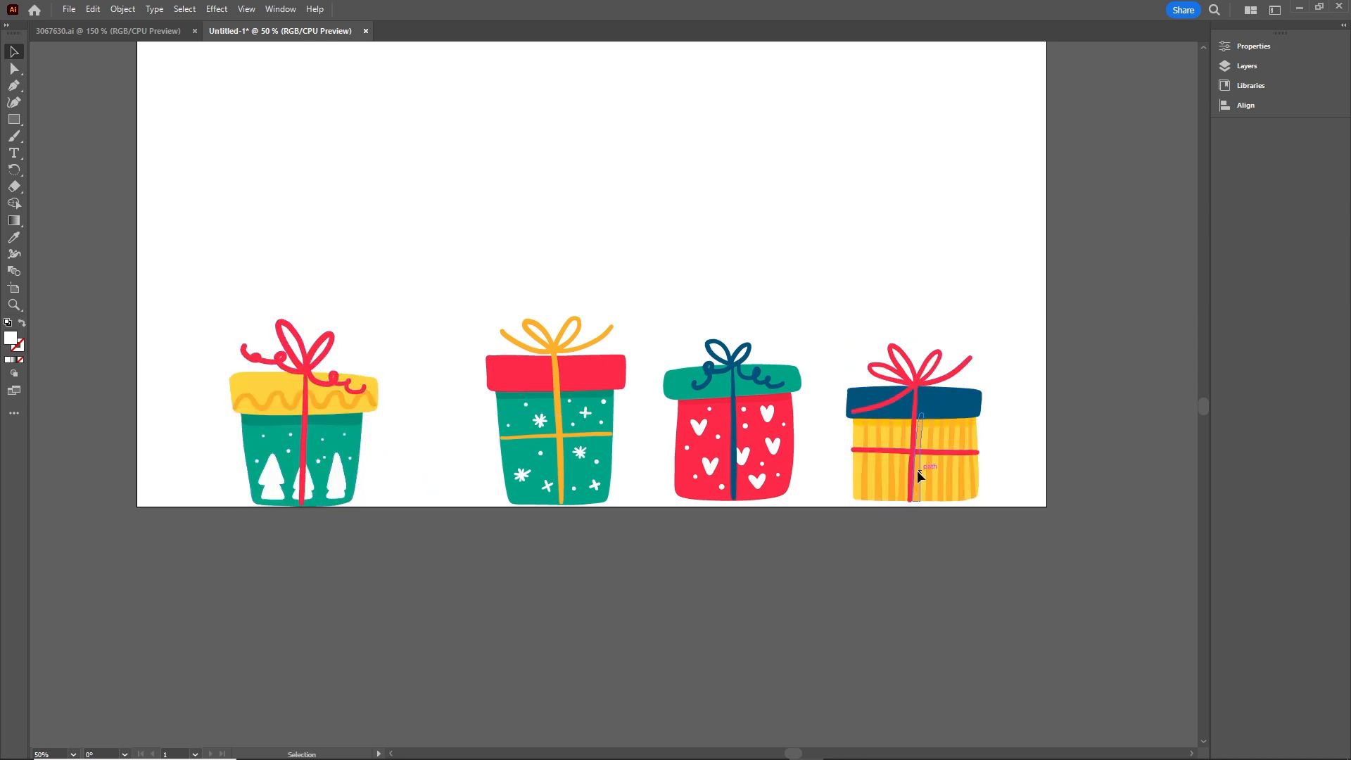
pyautogui.moveTo(929, 462); pyautogui.dragTo(909, 463)
pyautogui.click(1006, 591)
# Distribute all four gifts evenly by their horizontal centers, aligned to the selection.
pyautogui.moveTo(1056, 534); pyautogui.dragTo(131, 314)
pyautogui.click(1255, 107)
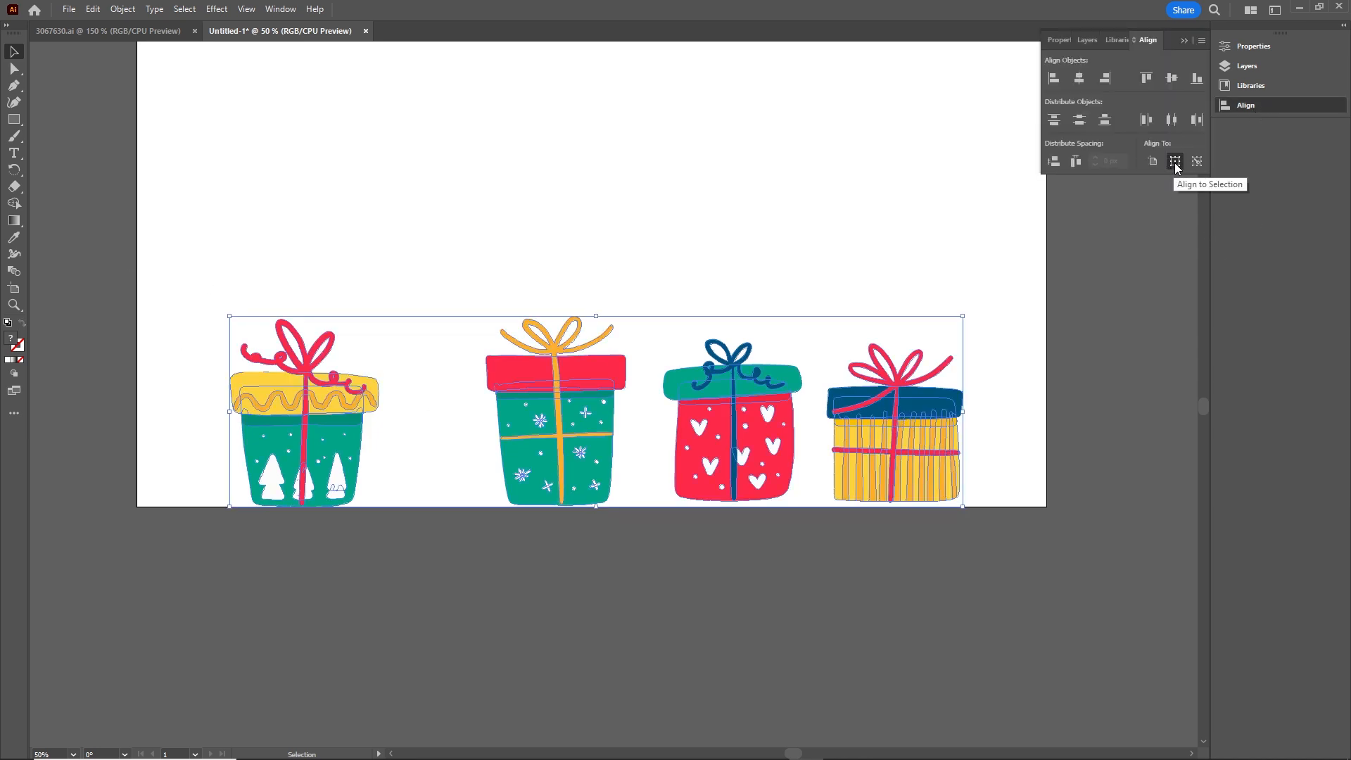
pyautogui.click(1171, 119)
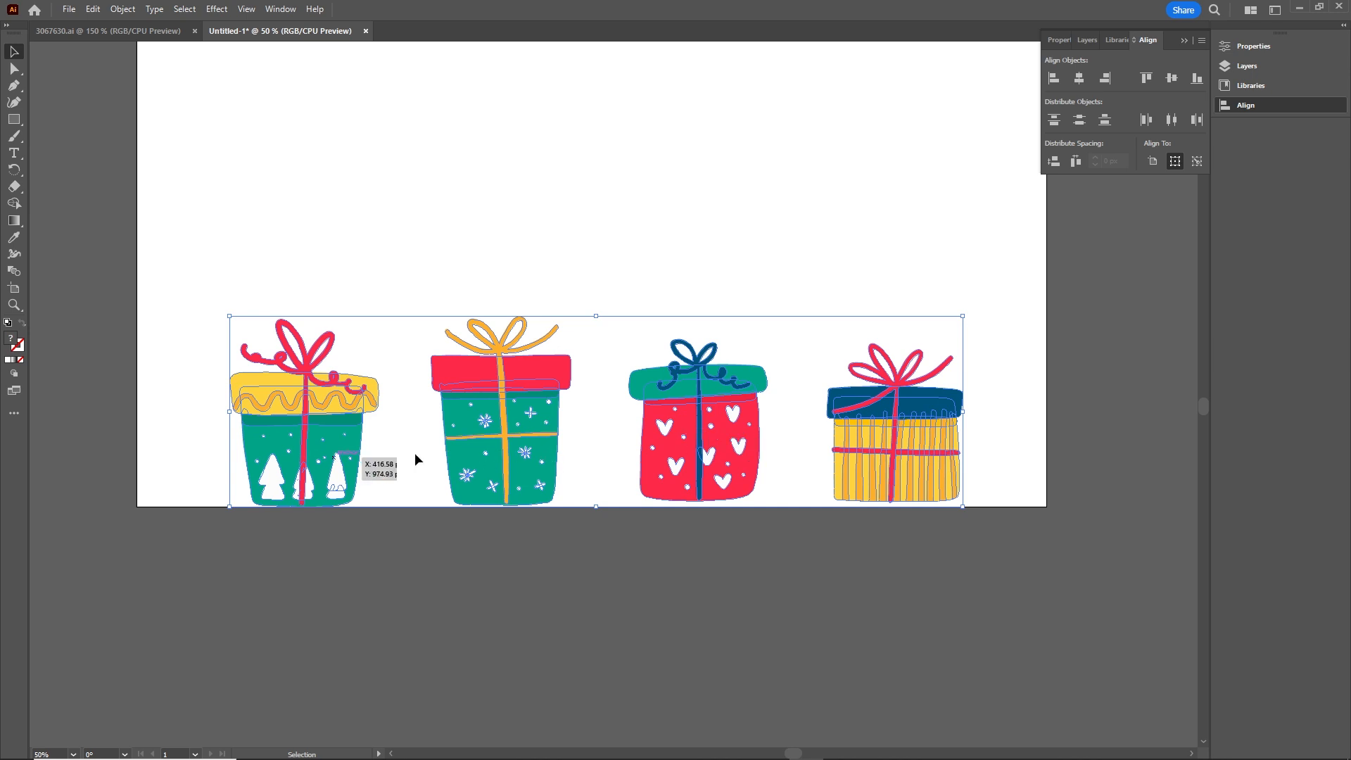
pyautogui.click(826, 591)
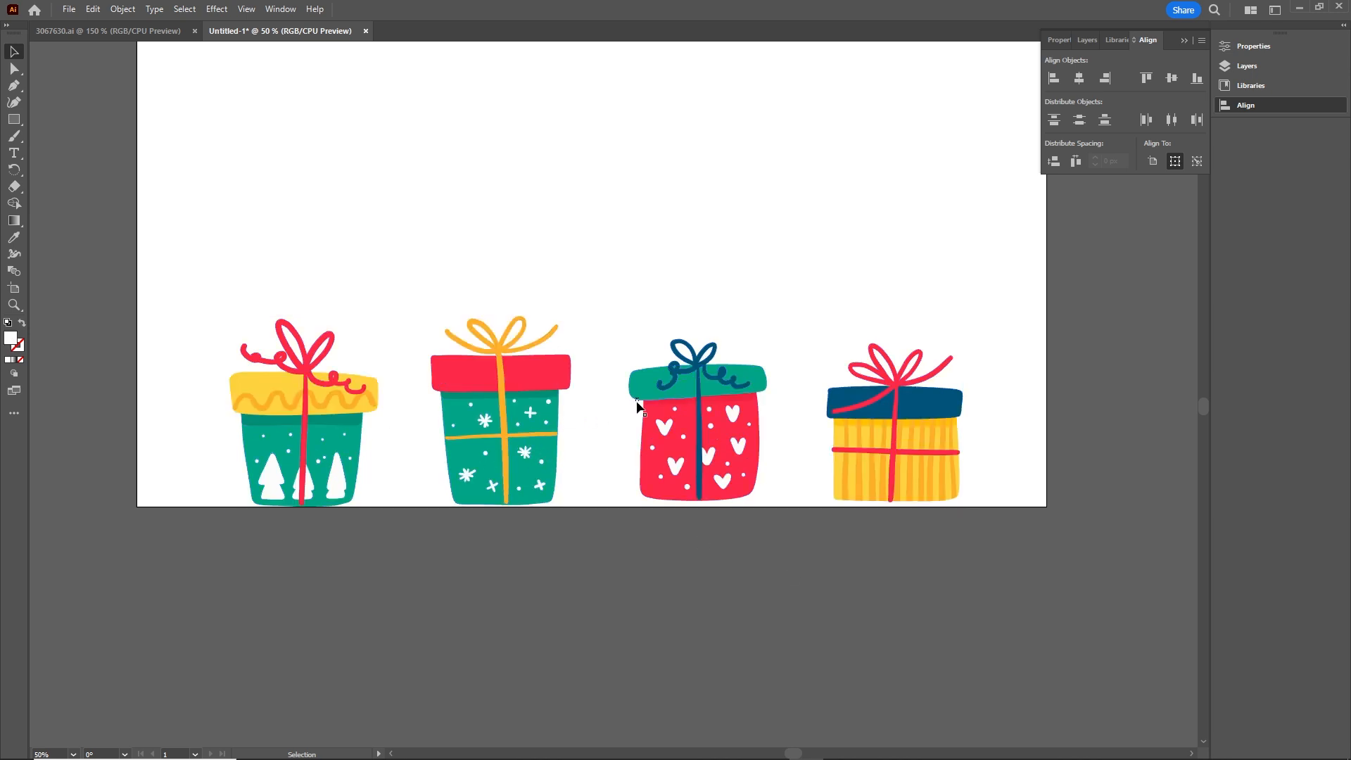
# Nudge the heart gift and the yellow striped gift down so that they rest on the artboard's bottom edge.
pyautogui.click(673, 432)
pyautogui.press('Down')
pyautogui.press('Down')
pyautogui.press('Down')
pyautogui.press('Down')
pyautogui.press('Down')
pyautogui.press('Down')
pyautogui.press('Down')
pyautogui.press('Down')
pyautogui.press('Down')
pyautogui.press('Down')
pyautogui.press('Down')
pyautogui.press('Down')
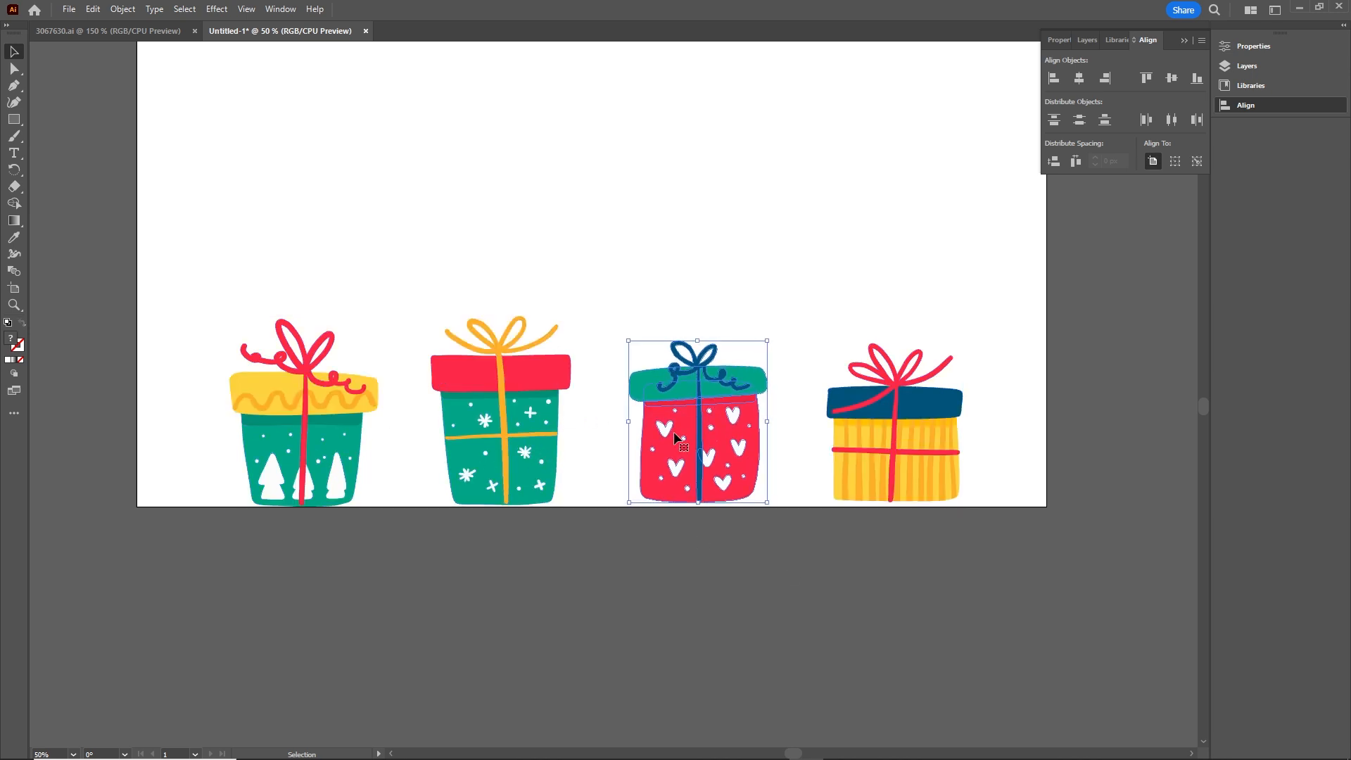
pyautogui.press('Down')
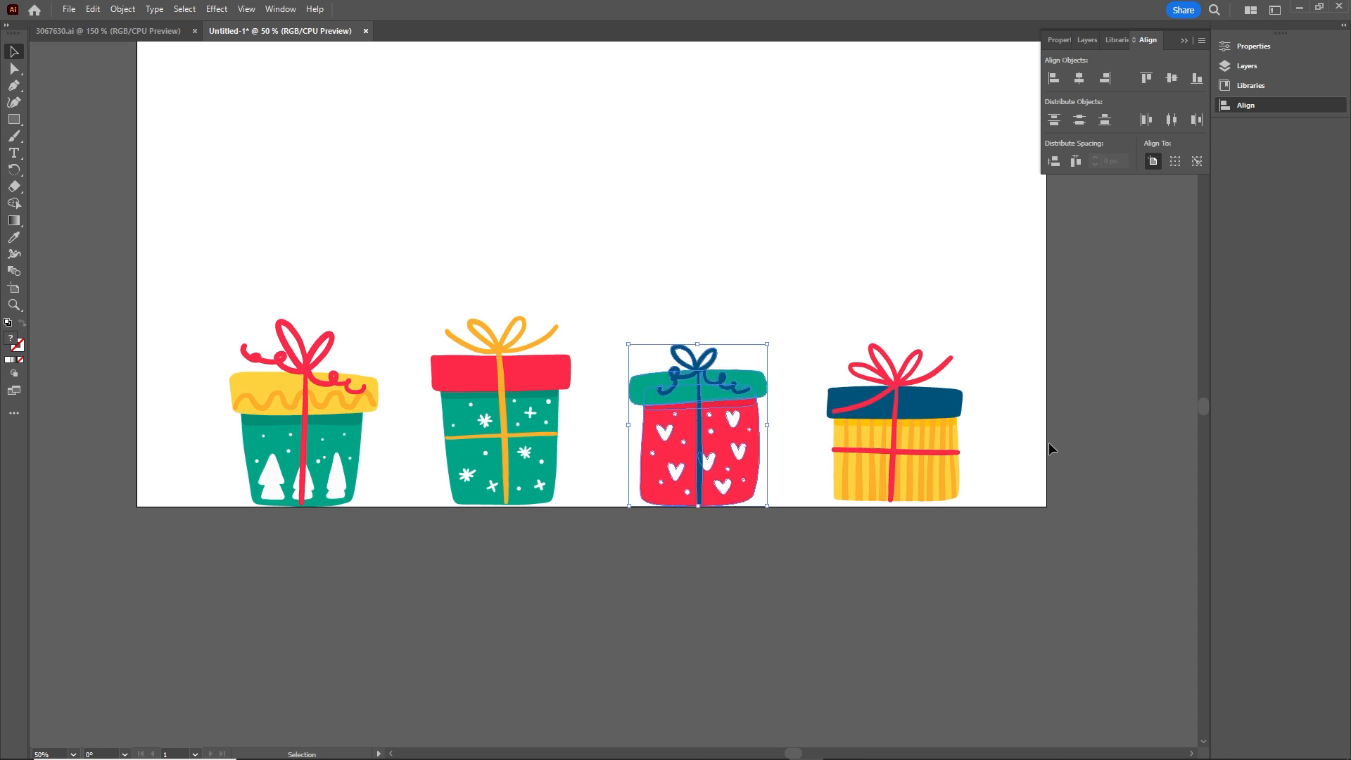
pyautogui.click(926, 470)
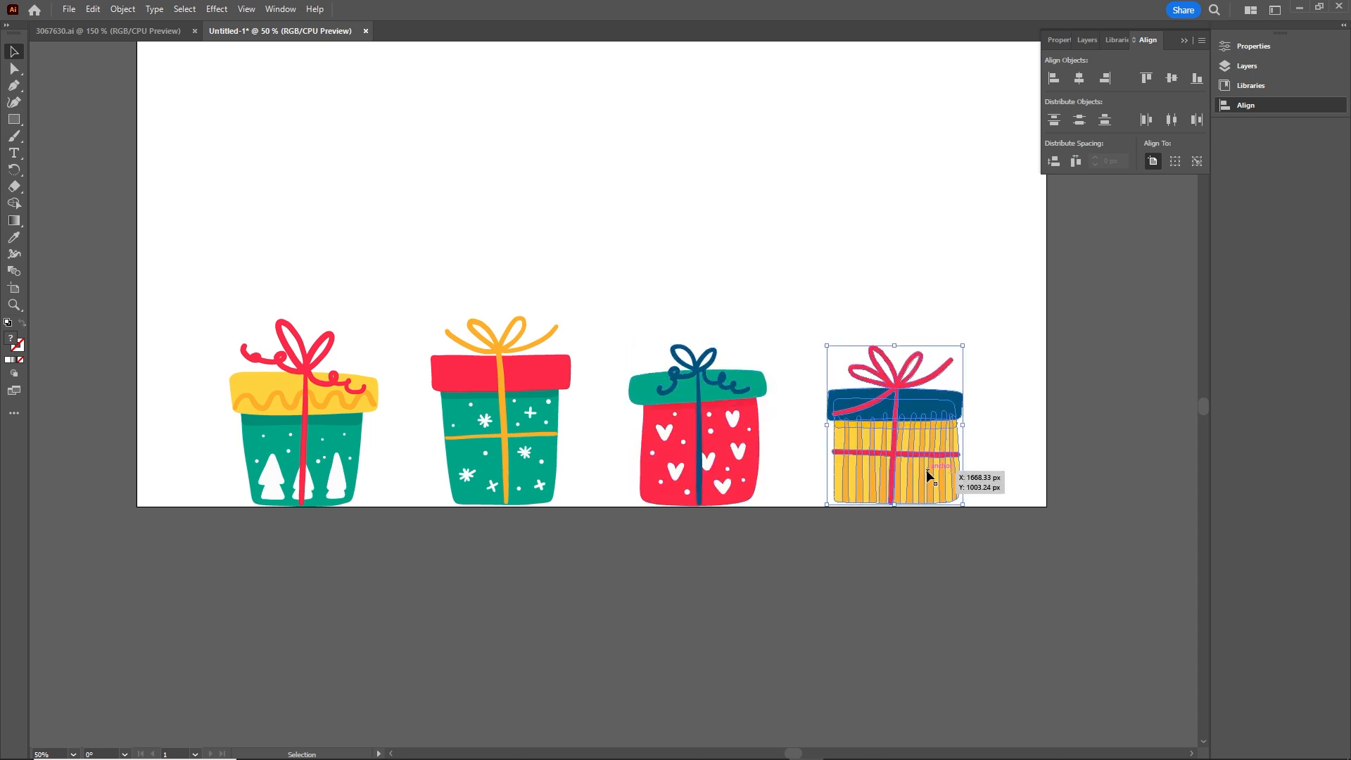
pyautogui.click(584, 602)
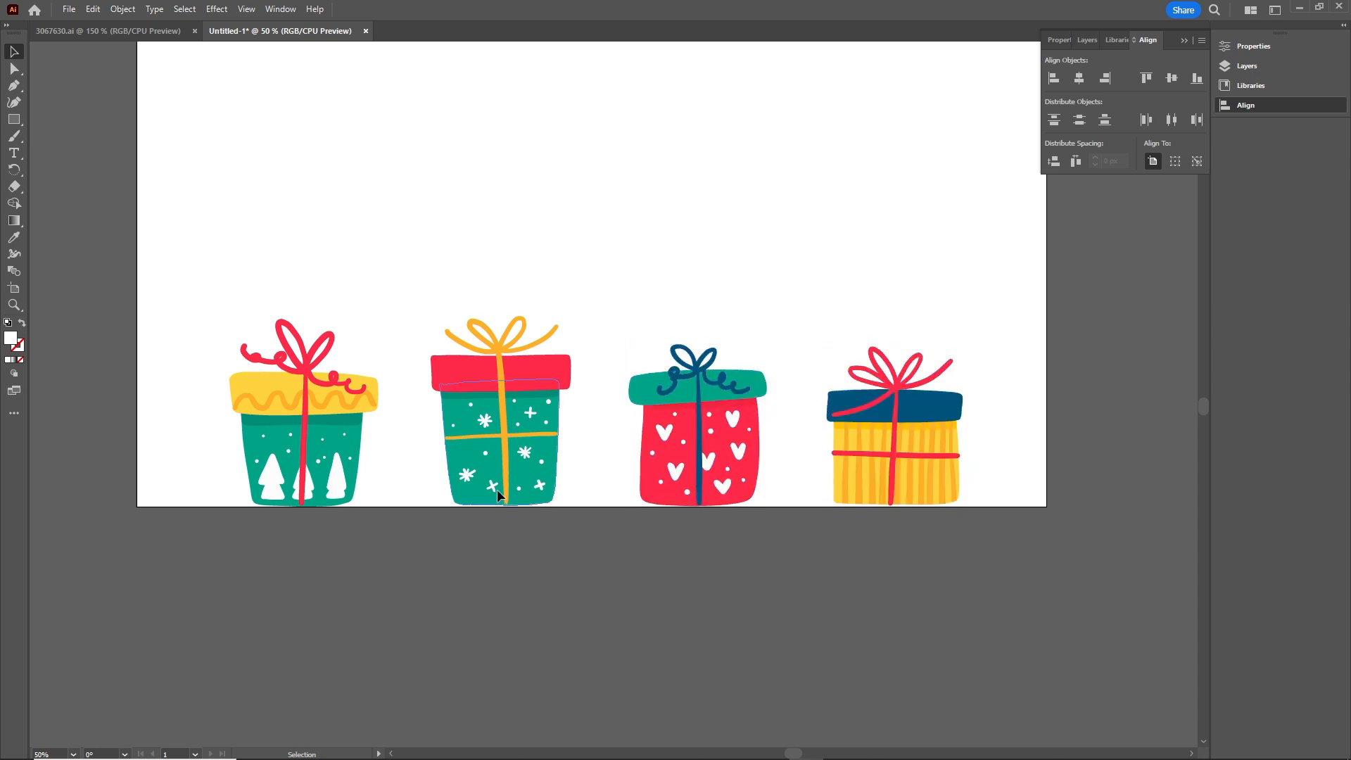
# Shift the snowflake gift slightly toward the heart gift, and collapse the Align panel.
pyautogui.moveTo(497, 488); pyautogui.dragTo(508, 491)
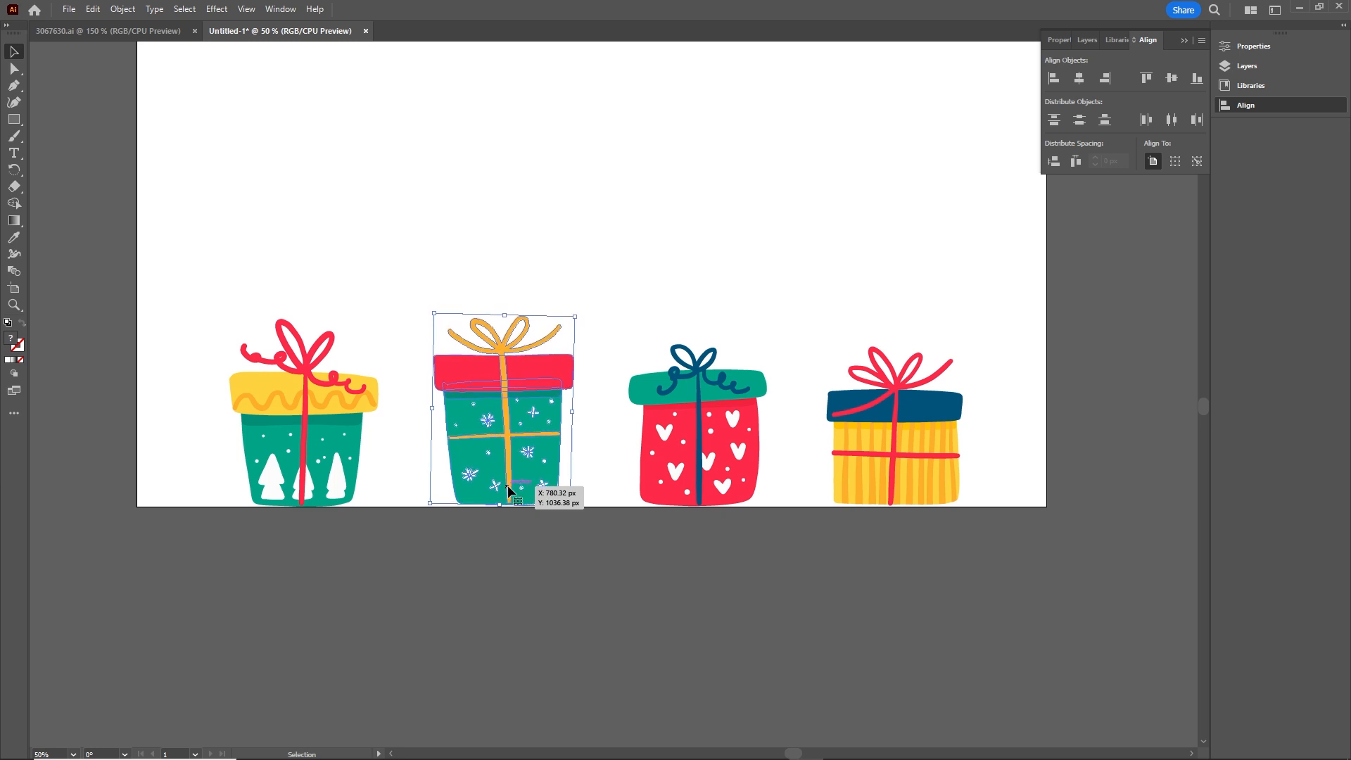
pyautogui.click(602, 556)
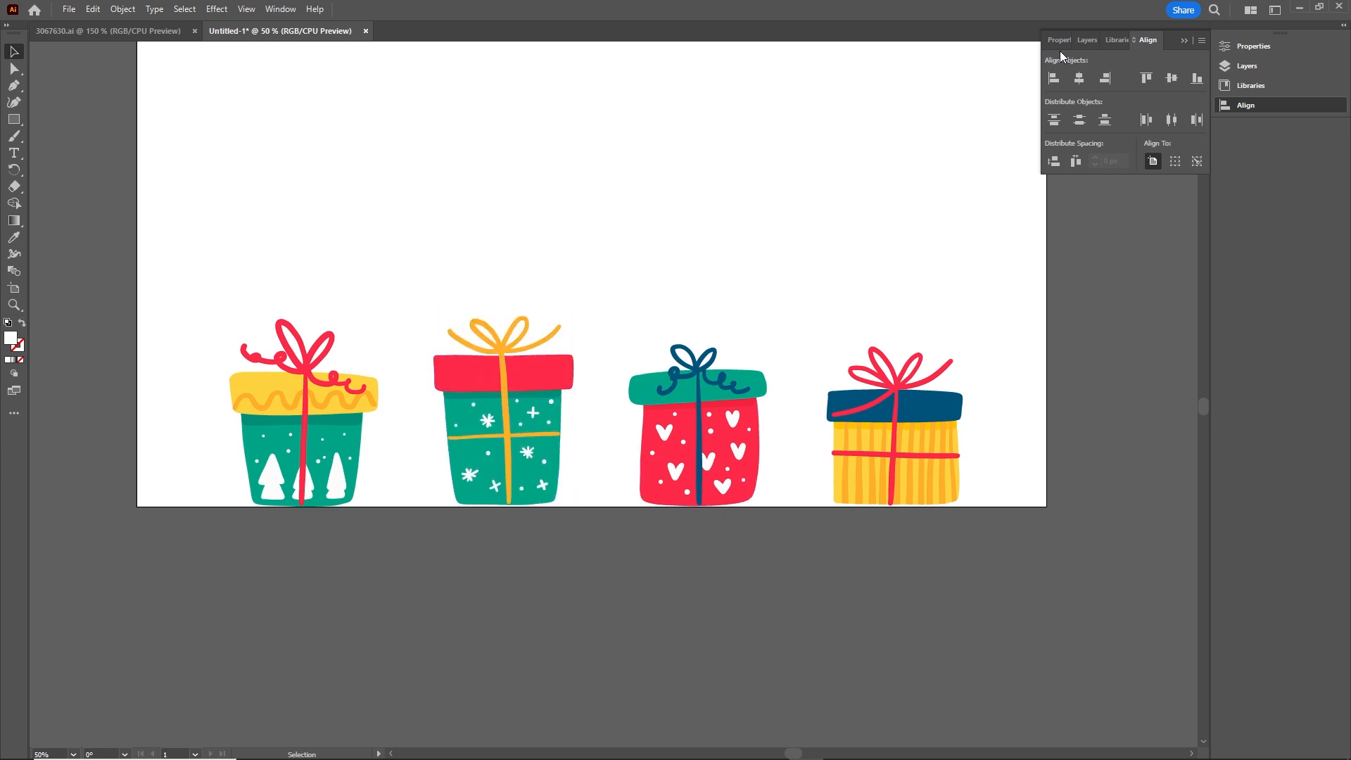
pyautogui.click(278, 11)
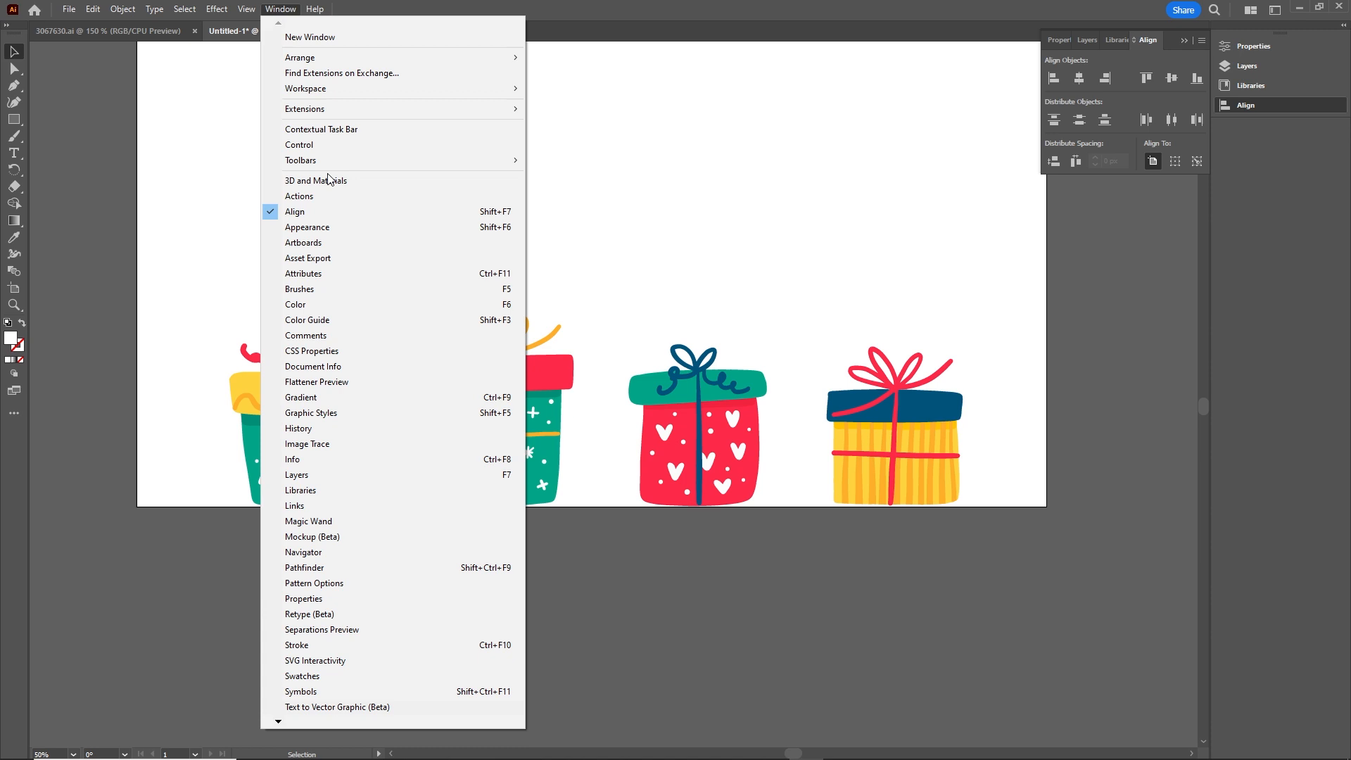
pyautogui.click(823, 174)
pyautogui.click(1184, 40)
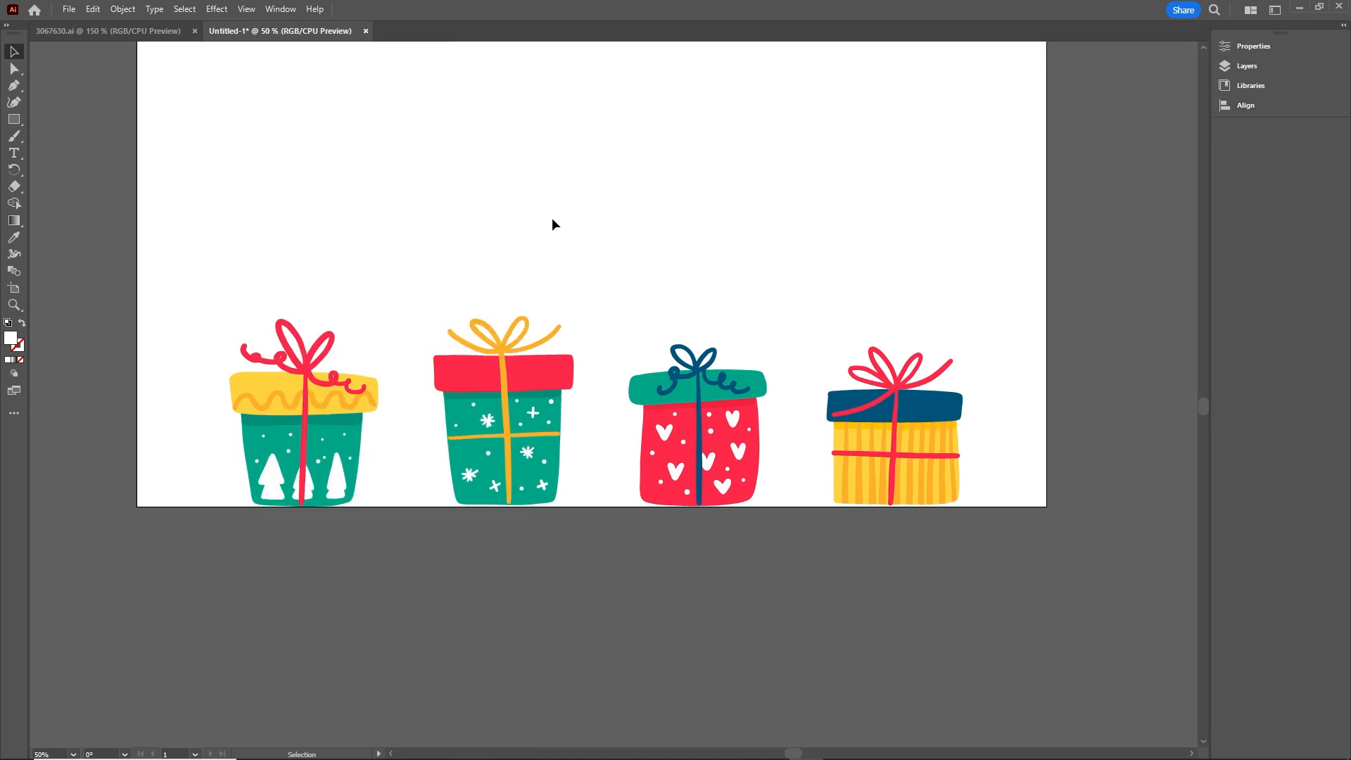
# Switch to Chrome and view the Freepik page of the Christmas greeting card with hanging ornaments.
pyautogui.scroll(3, 571, 194)
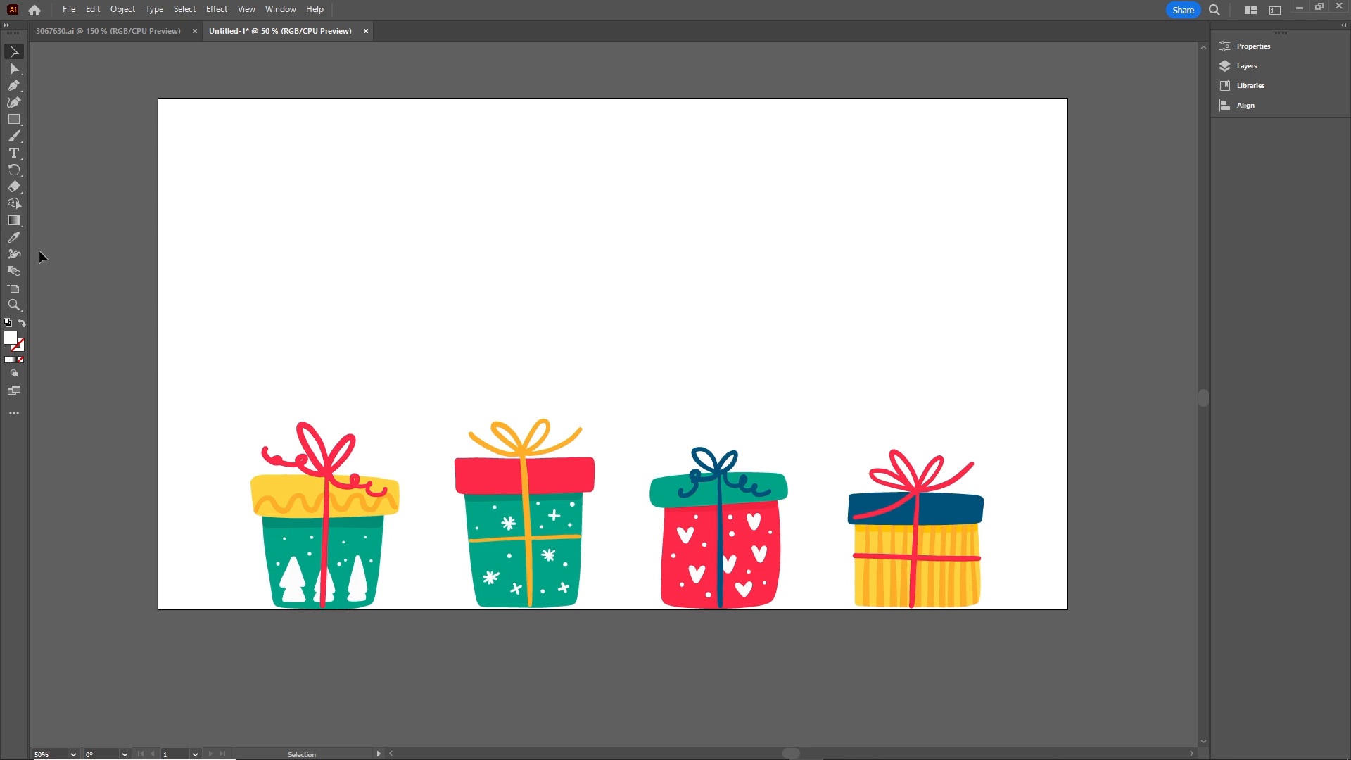
pyautogui.click(14, 153)
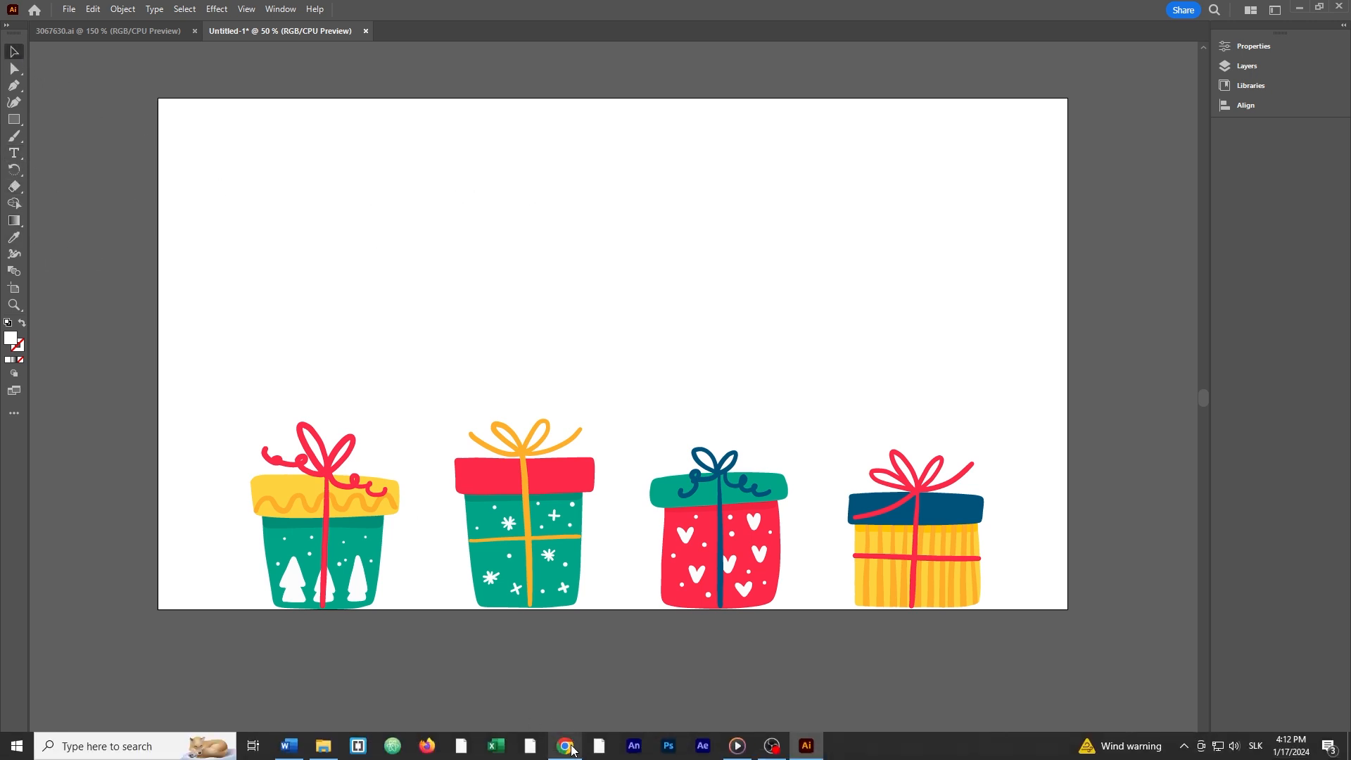
pyautogui.click(565, 745)
pyautogui.click(297, 20)
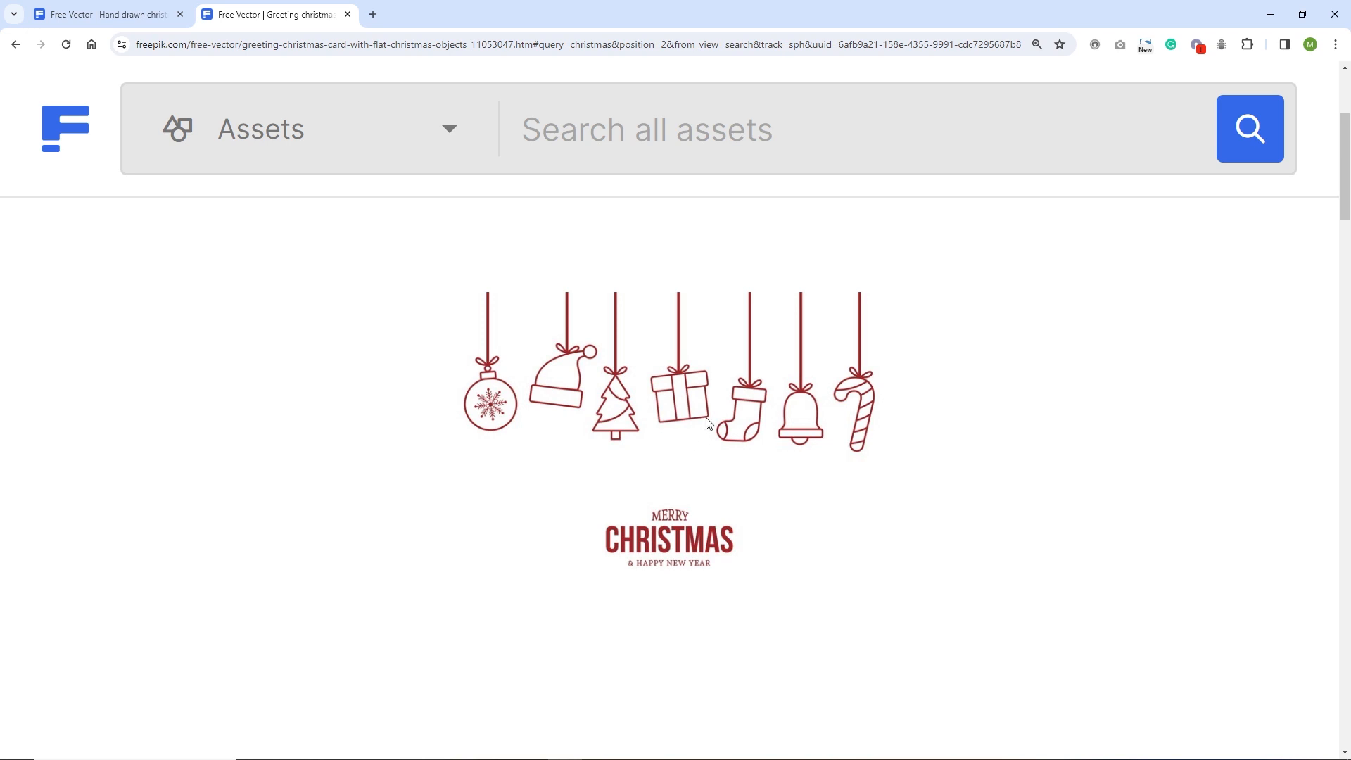
# Open 3076.eps in Illustrator from the Freepik2 folder inside "05 christmas jump After Effects".
pyautogui.click(330, 749)
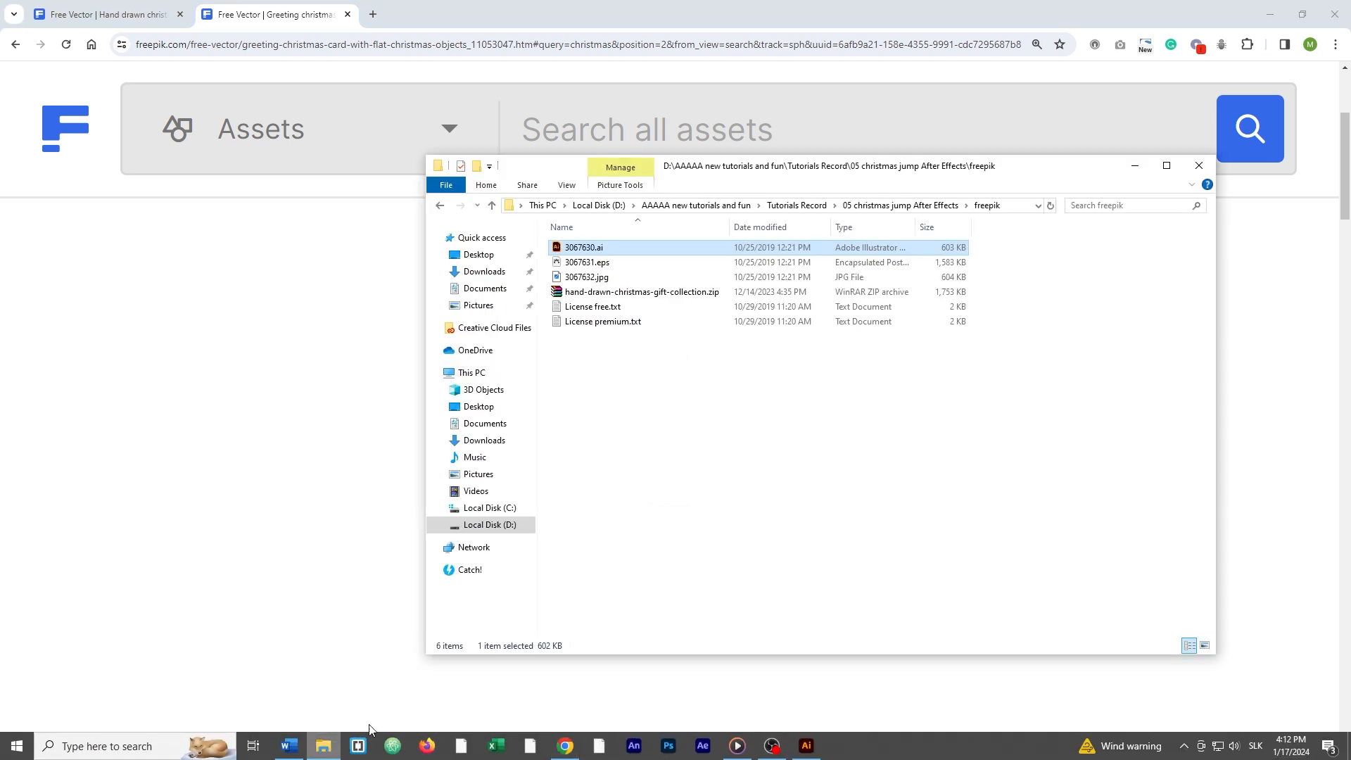
pyautogui.click(693, 373)
pyautogui.click(901, 204)
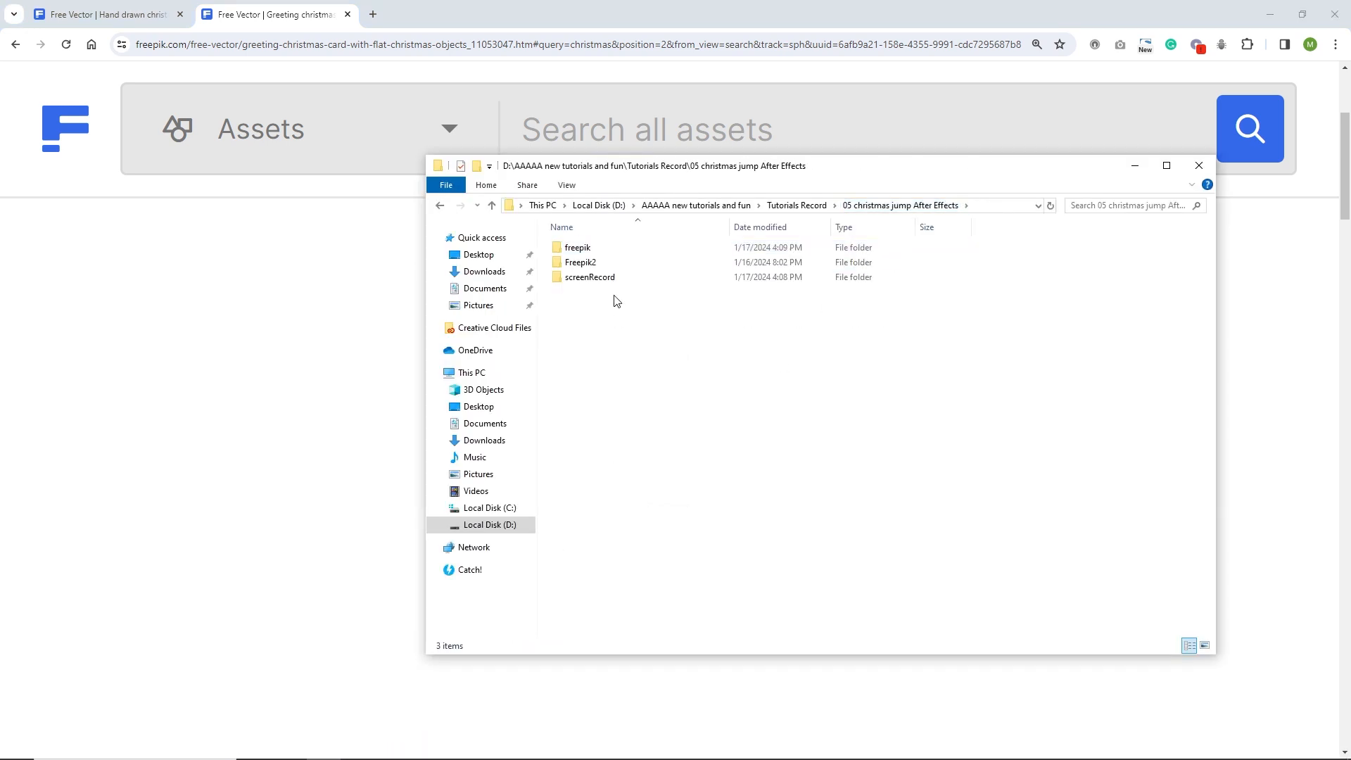
pyautogui.click(592, 267)
pyautogui.doubleClick(592, 268)
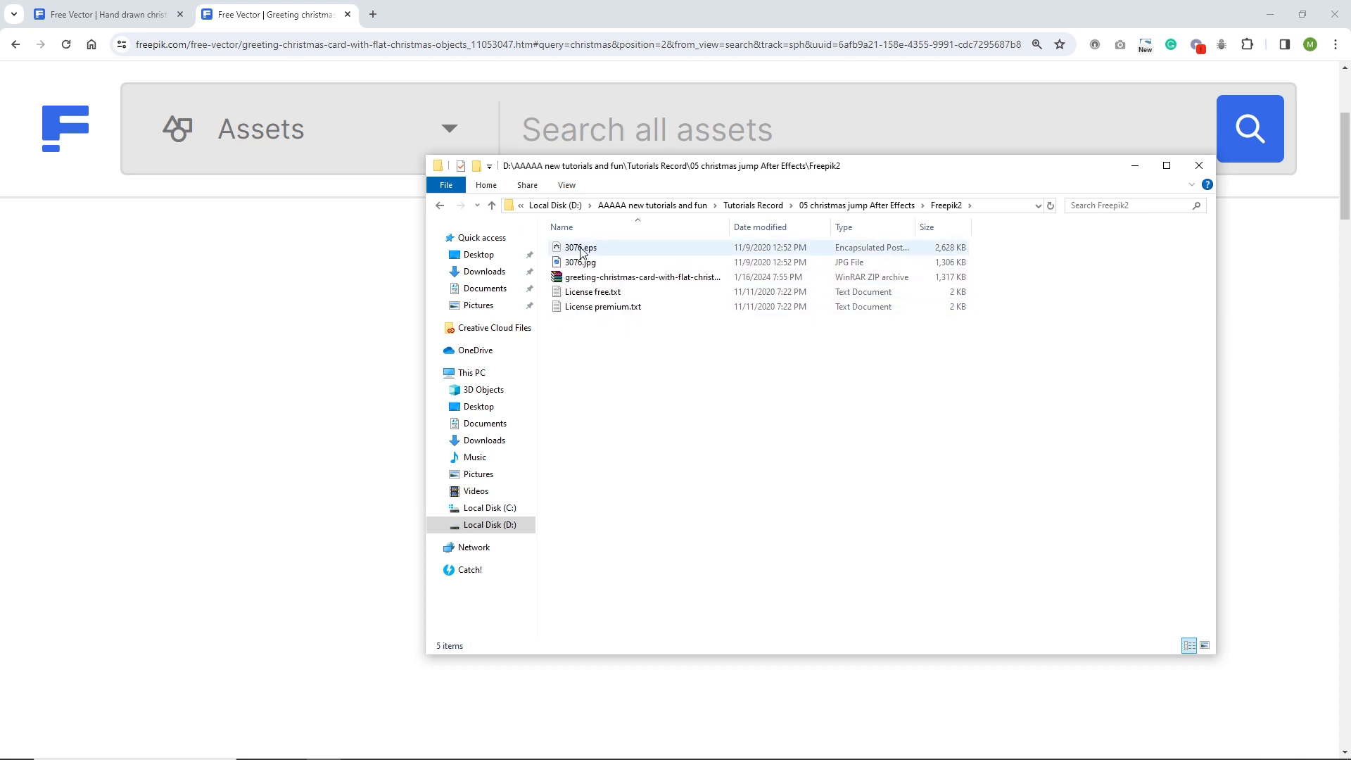
pyautogui.doubleClick(581, 248)
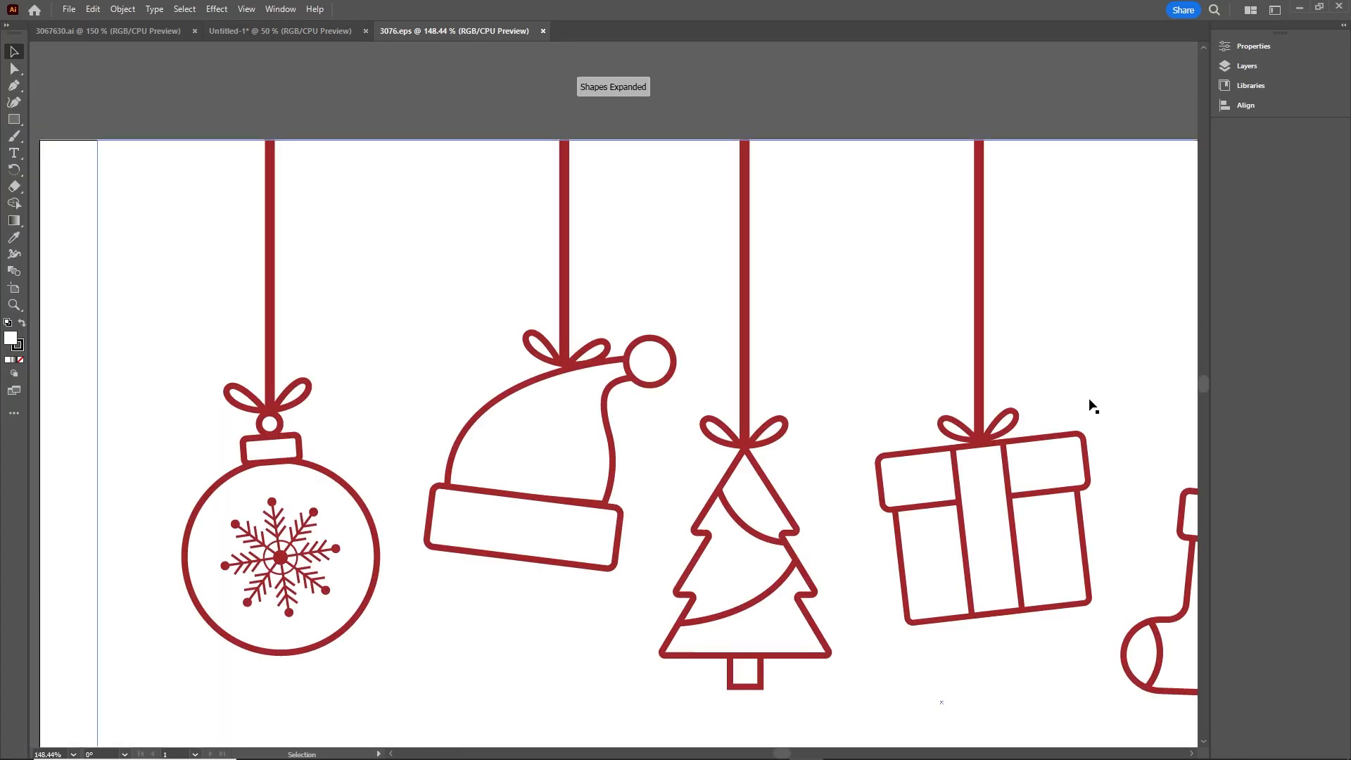
# Copy the "Merry Christmas & Happy New Year" lettering from 3076.eps into the Untitled-1 document, above the gifts.
pyautogui.moveTo(935, 497); pyautogui.dragTo(779, 179)
pyautogui.moveTo(807, 410); pyautogui.dragTo(796, 299)
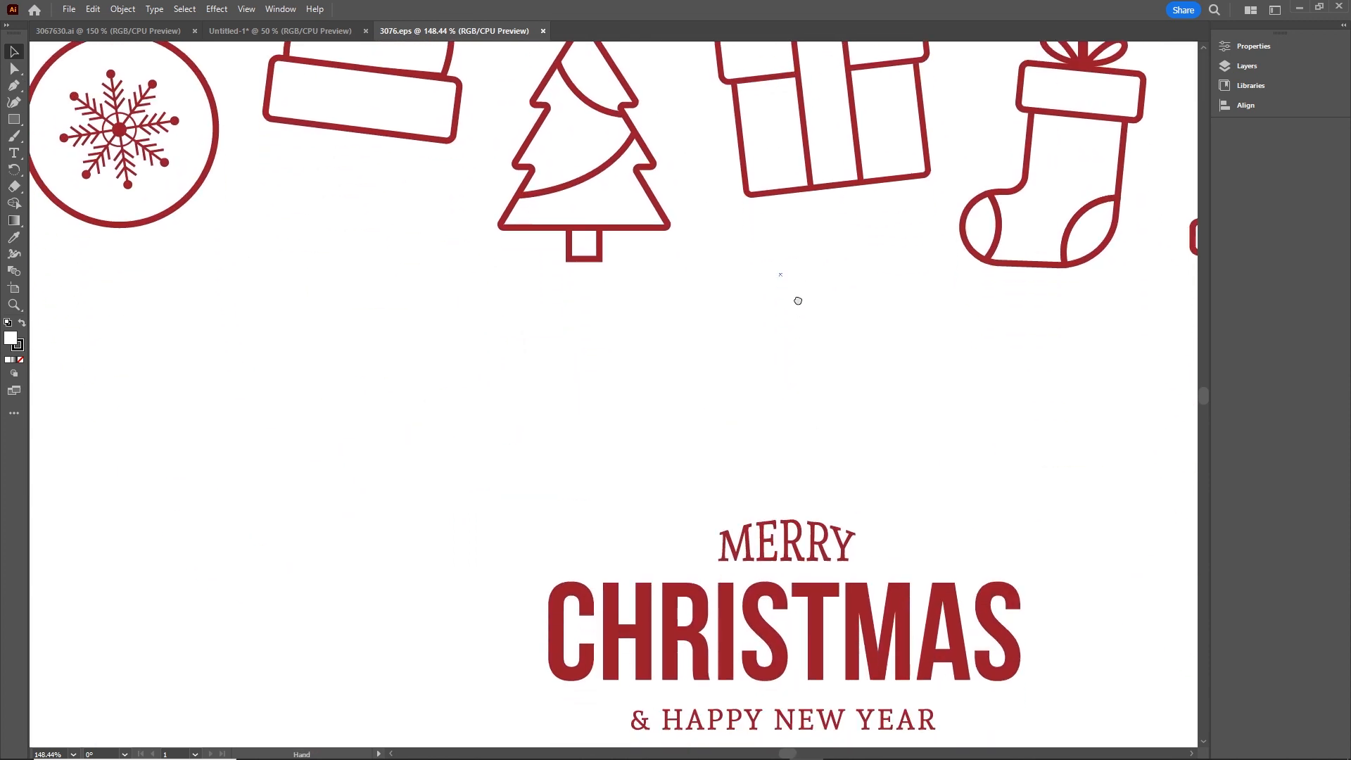
pyautogui.moveTo(821, 616); pyautogui.dragTo(626, 215)
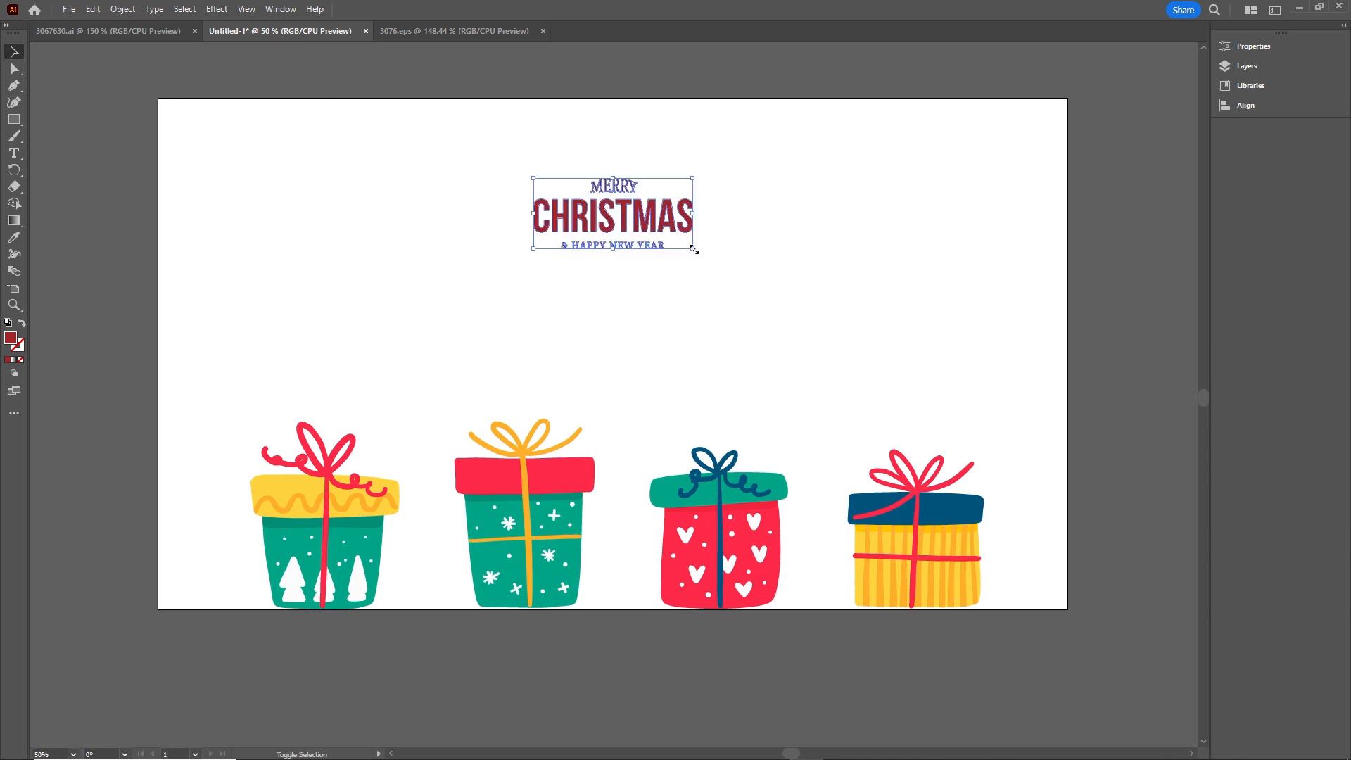
# Enlarge the Christmas lettering proportionally and centre it horizontally on the artboard.
pyautogui.moveTo(693, 246); pyautogui.dragTo(807, 299)
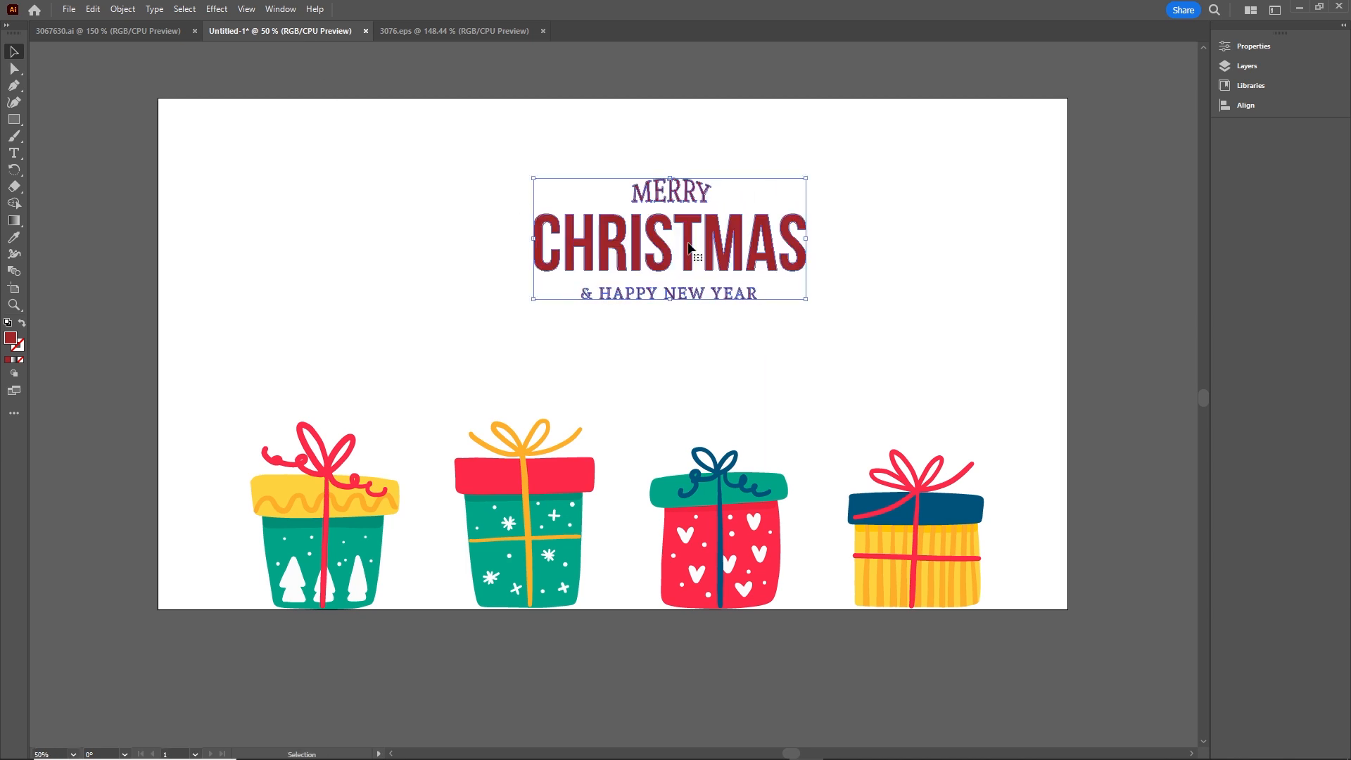
pyautogui.hotkey('ctrl', 'z')
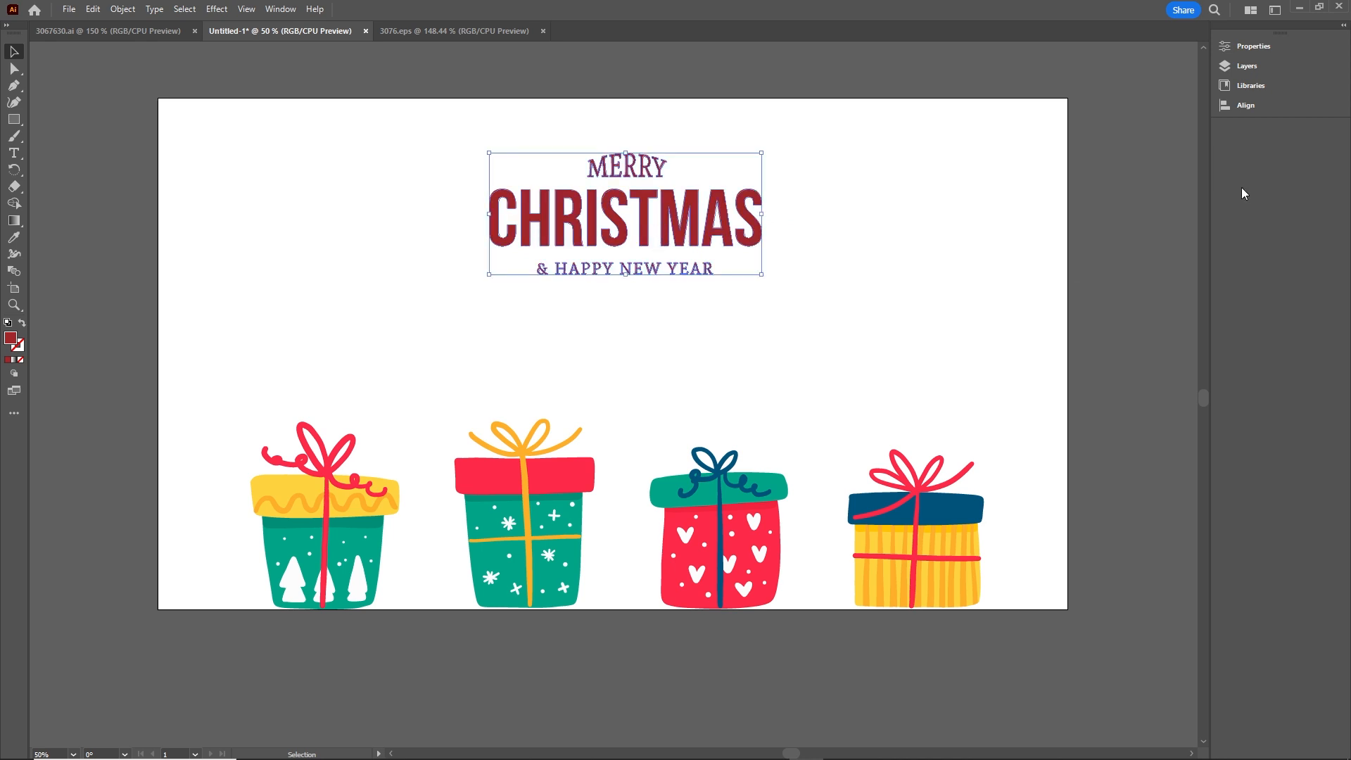
pyautogui.click(1249, 105)
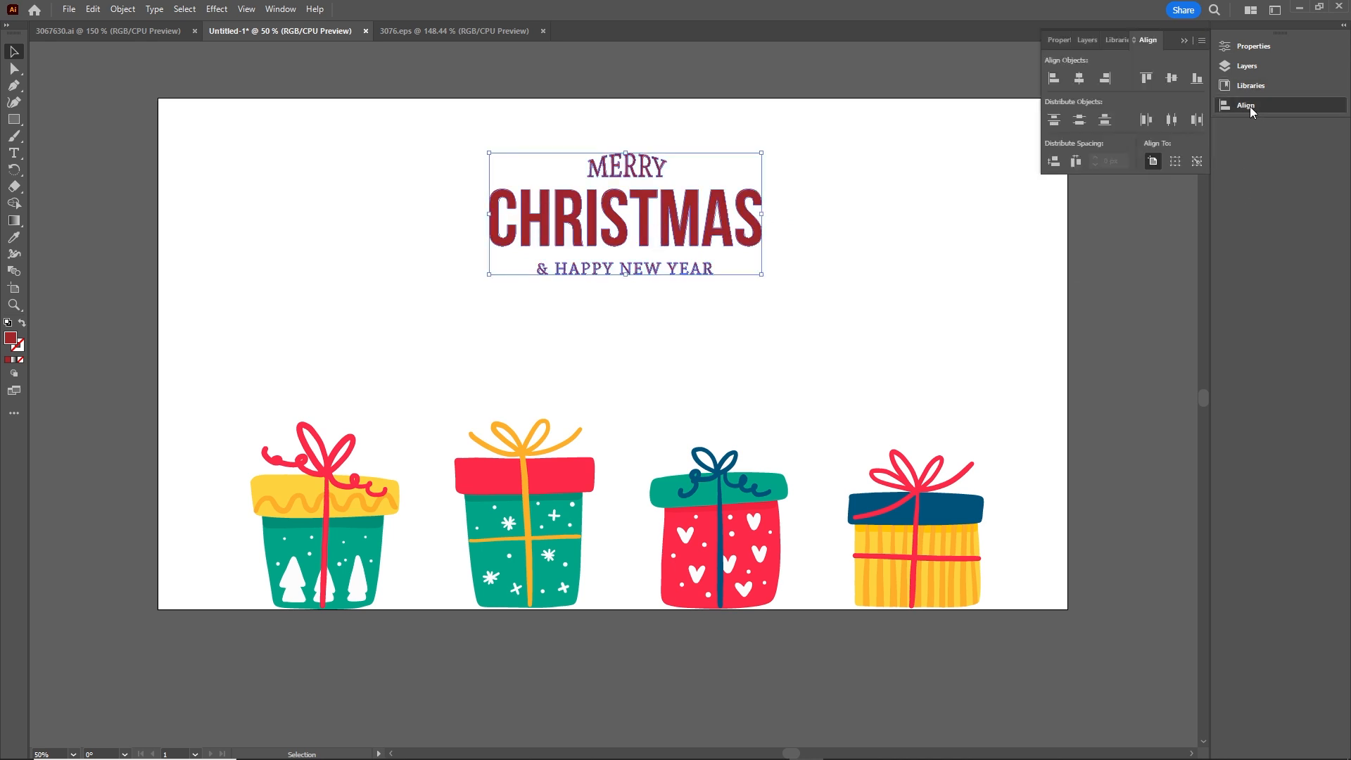
pyautogui.click(1080, 78)
pyautogui.click(825, 291)
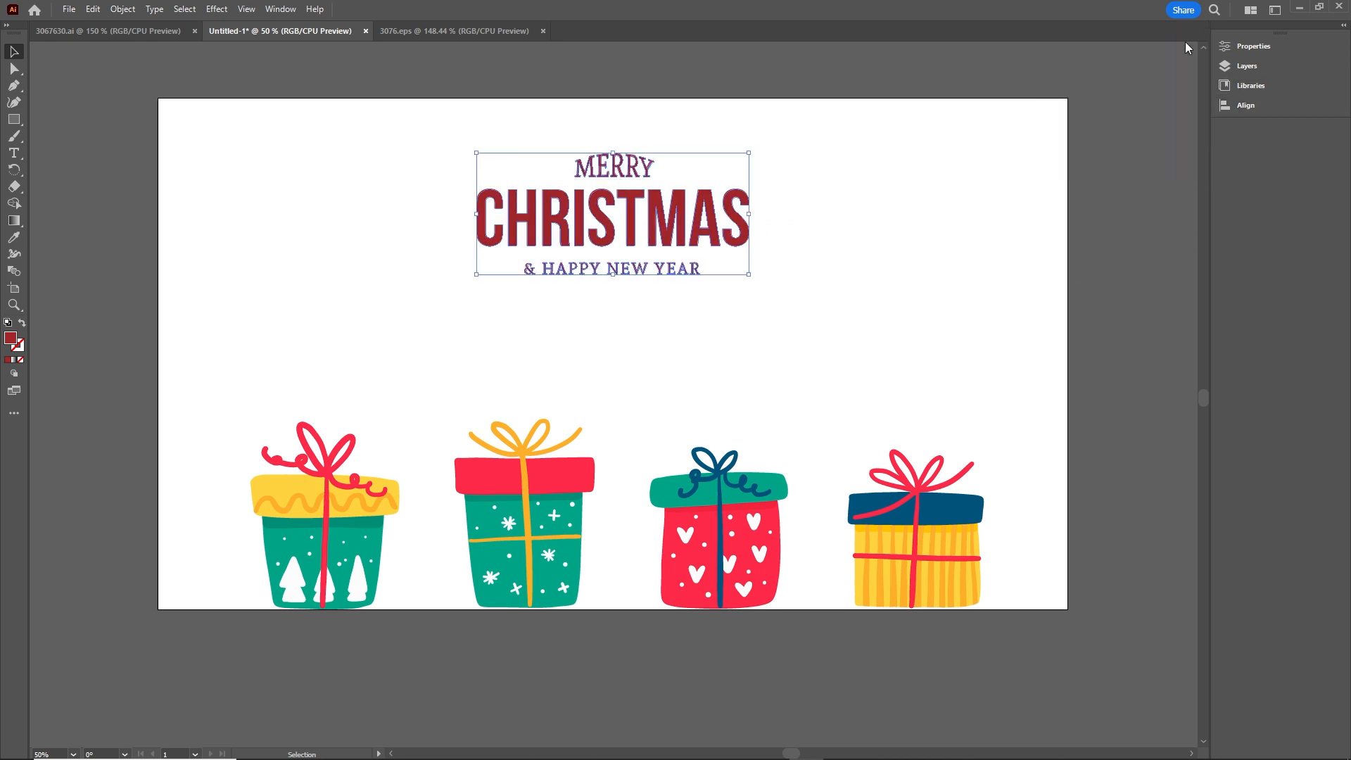
# Scale the lettering up proportionally around its centre until it spans a little over a third of the artboard's width.
pyautogui.click(825, 291)
pyautogui.click(697, 269)
pyautogui.moveTo(749, 273); pyautogui.dragTo(806, 298)
pyautogui.click(880, 281)
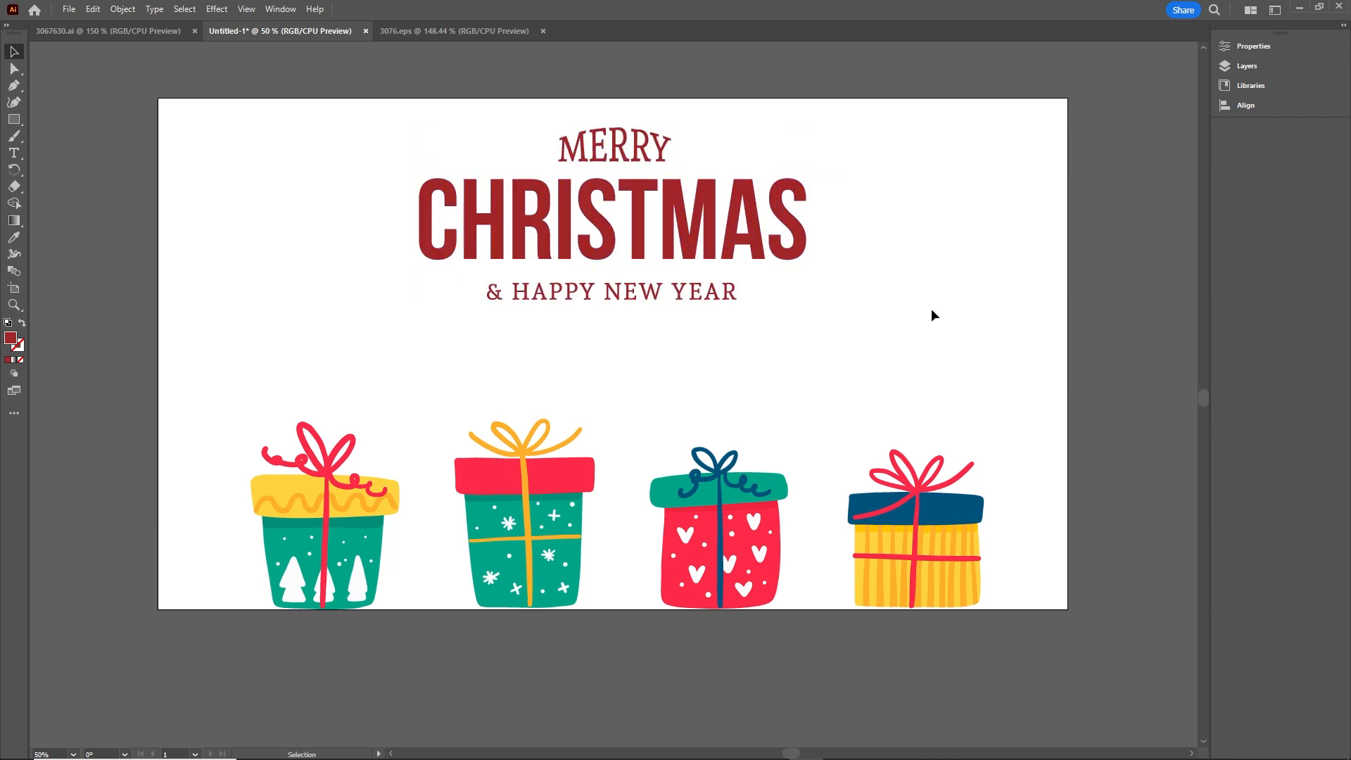
pyautogui.click(740, 232)
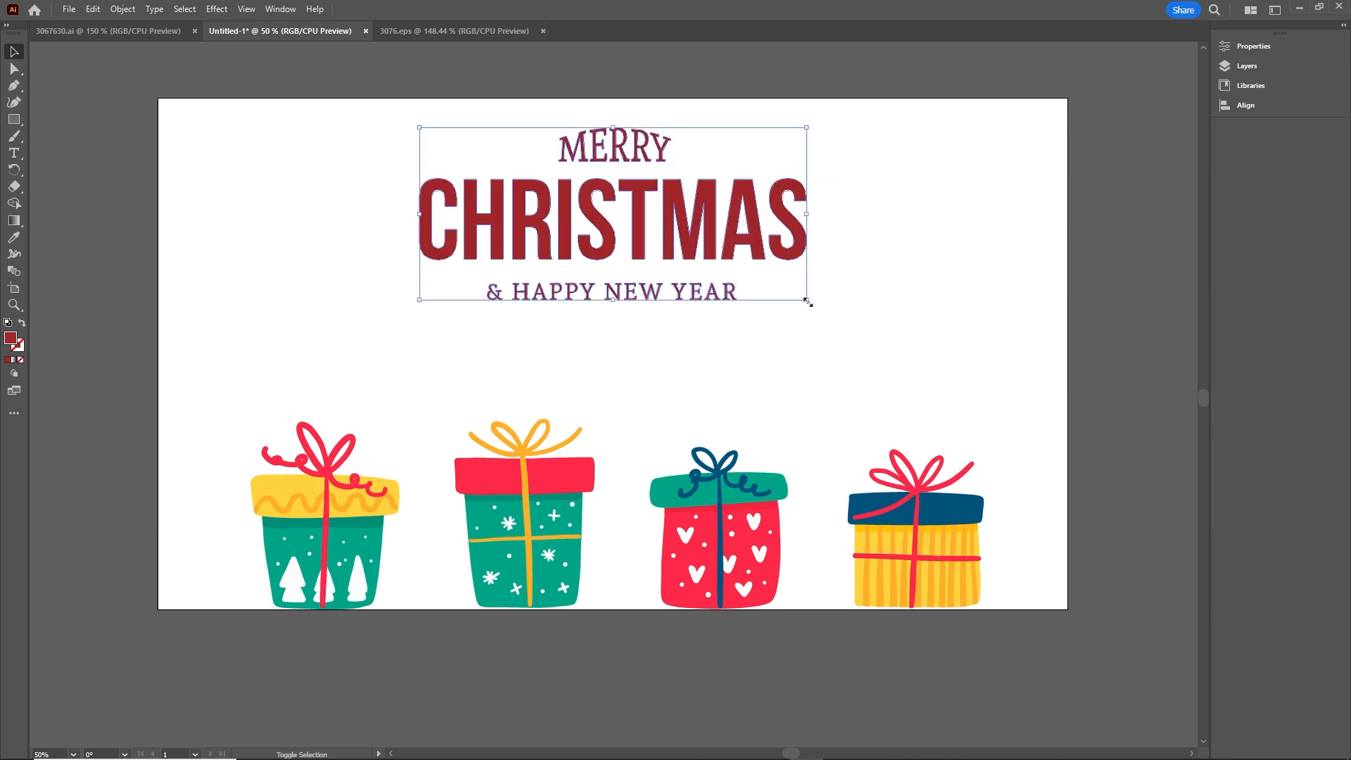
pyautogui.moveTo(807, 301); pyautogui.dragTo(779, 293)
pyautogui.click(948, 321)
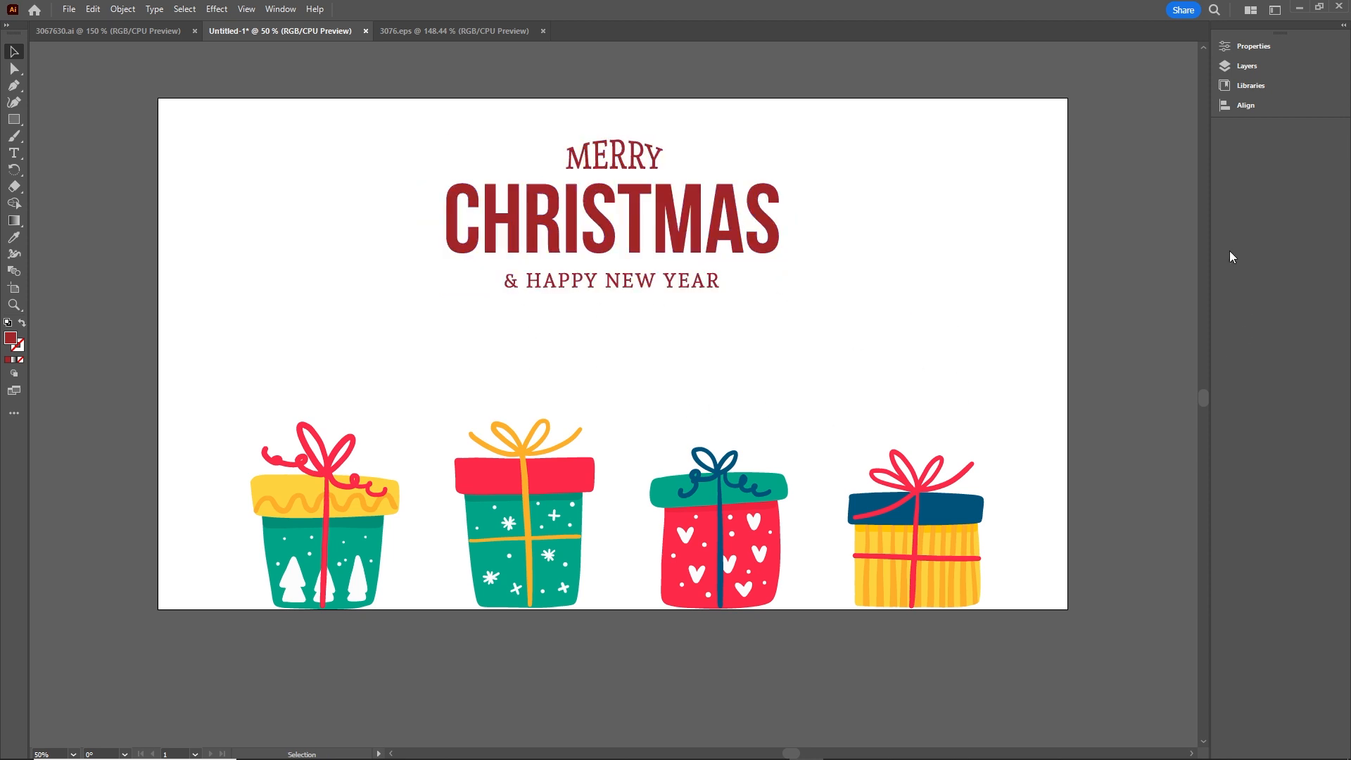
# Set the Layers panel's row size to a custom 60 pixels.
pyautogui.click(1246, 67)
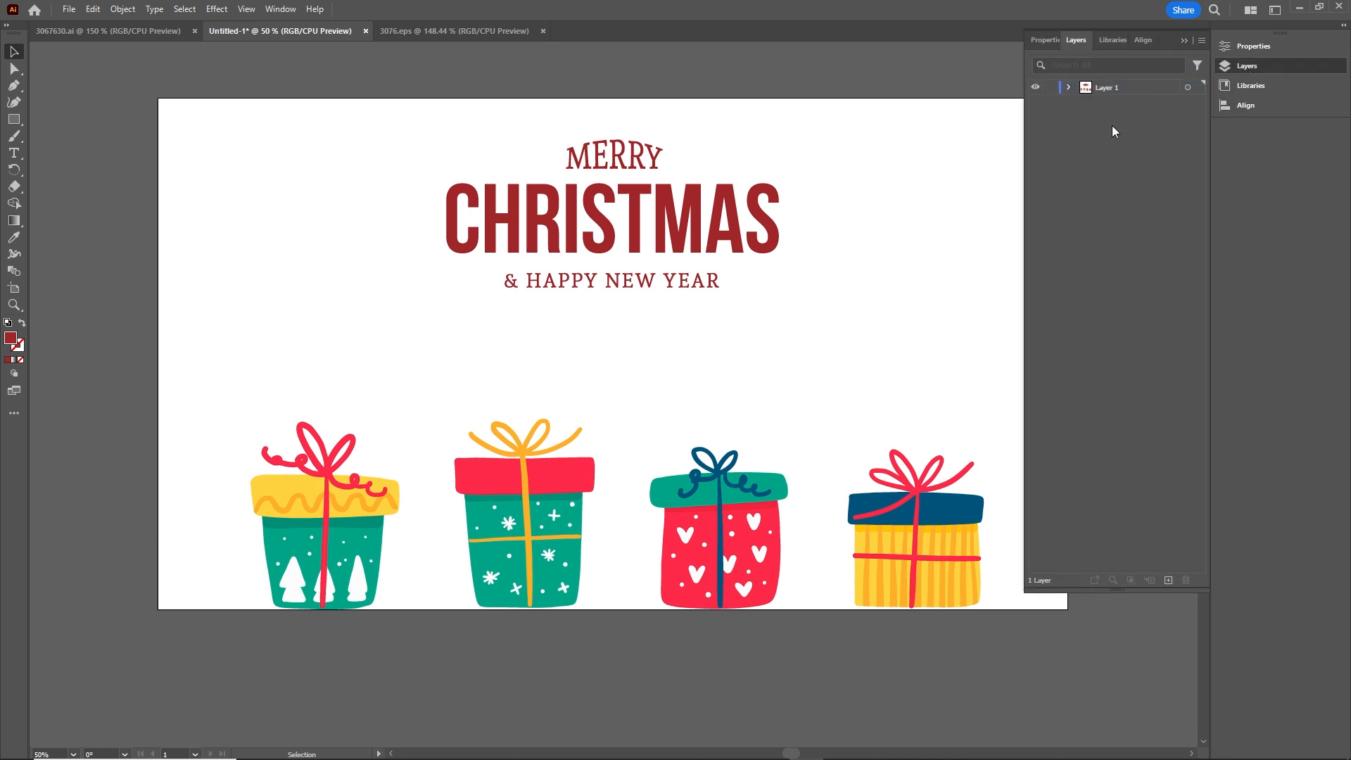
pyautogui.click(1201, 41)
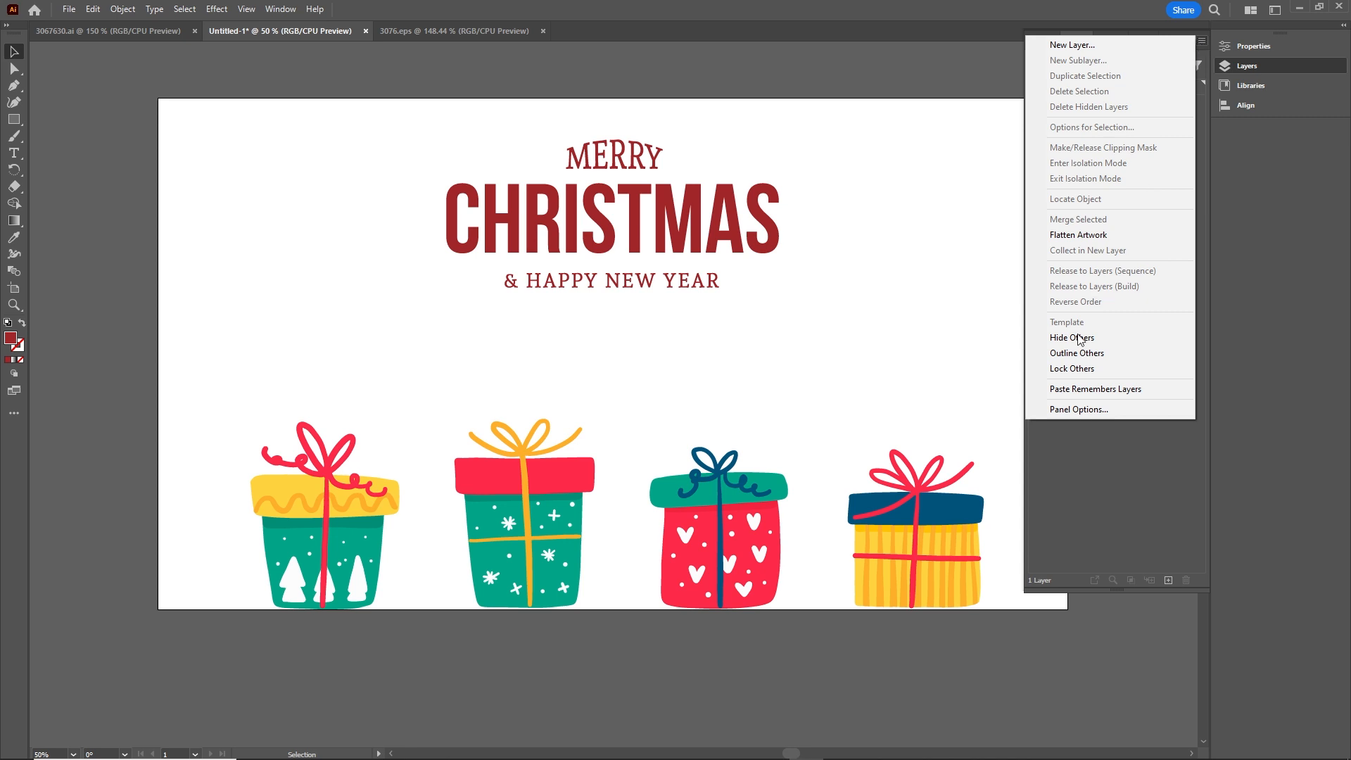
pyautogui.click(1083, 410)
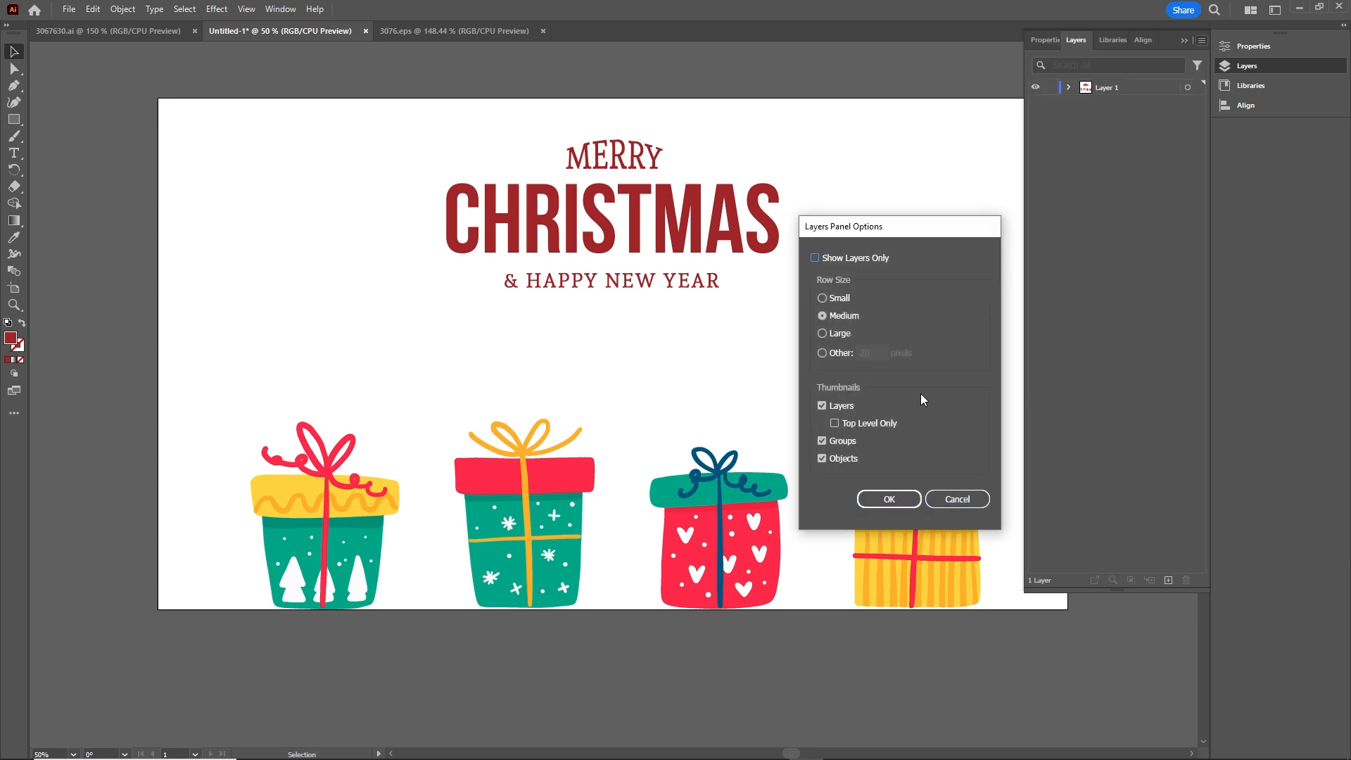
pyautogui.click(821, 354)
pyautogui.doubleClick(863, 350)
pyautogui.write('žě')
pyautogui.write('69')
pyautogui.press('BackSpace')
pyautogui.write('0')
pyautogui.click(887, 499)
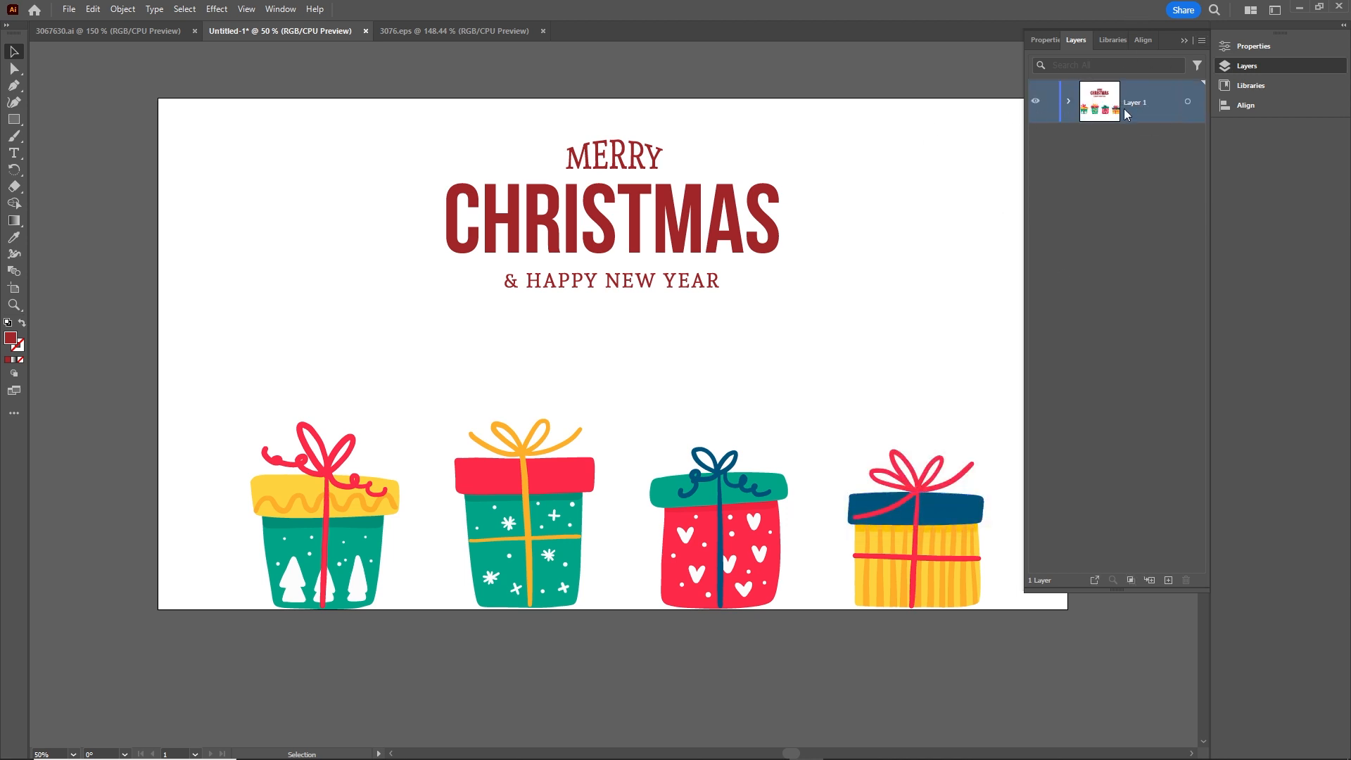
# Release the contents of Layer 1 to separate layers with the Sequence option.
pyautogui.click(1070, 101)
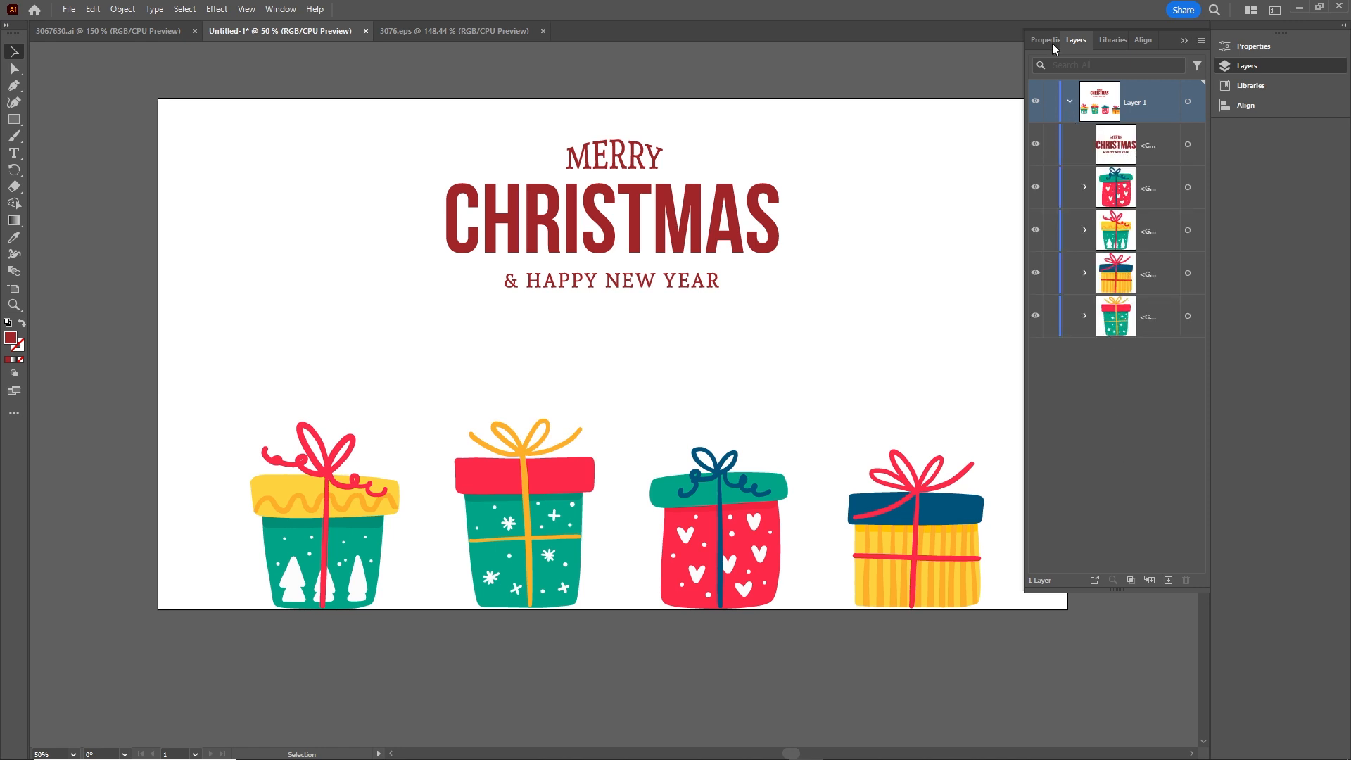
pyautogui.click(1069, 102)
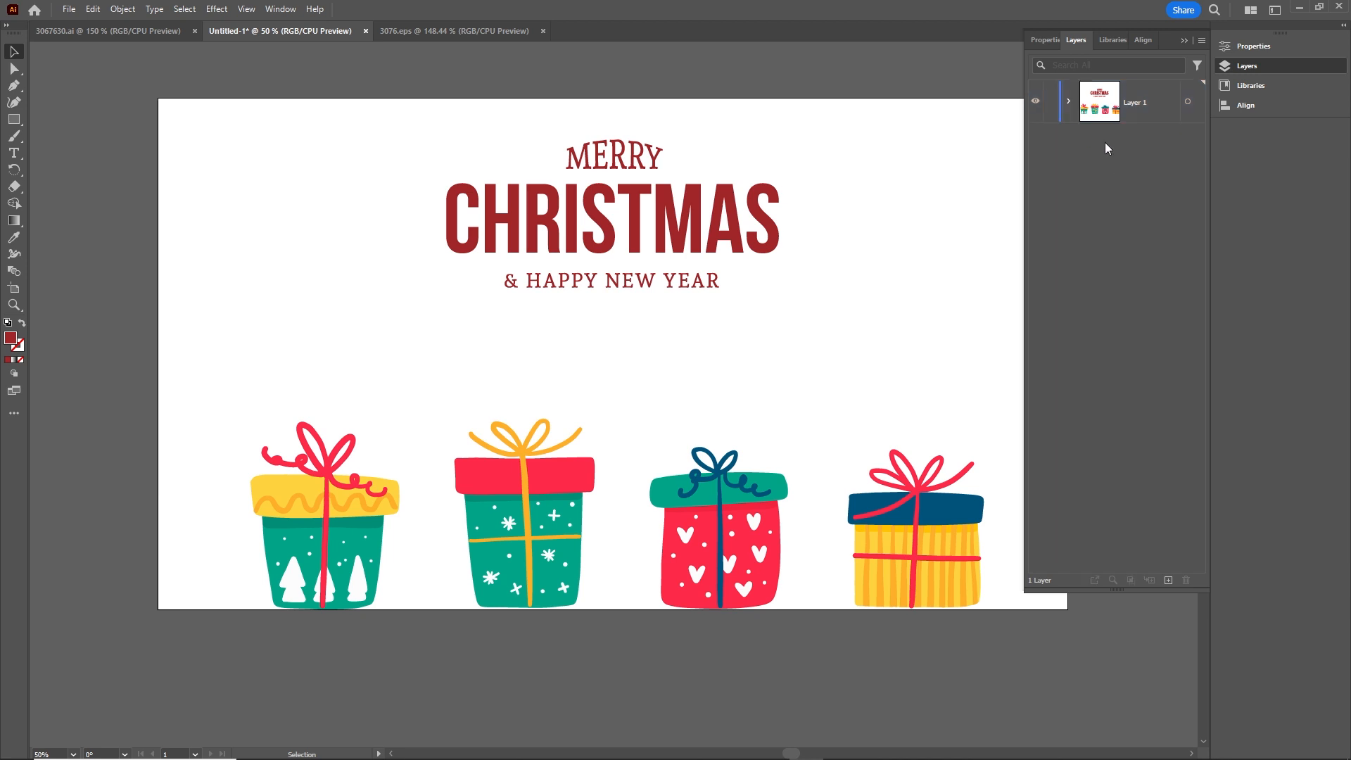
pyautogui.click(1130, 104)
pyautogui.click(1201, 41)
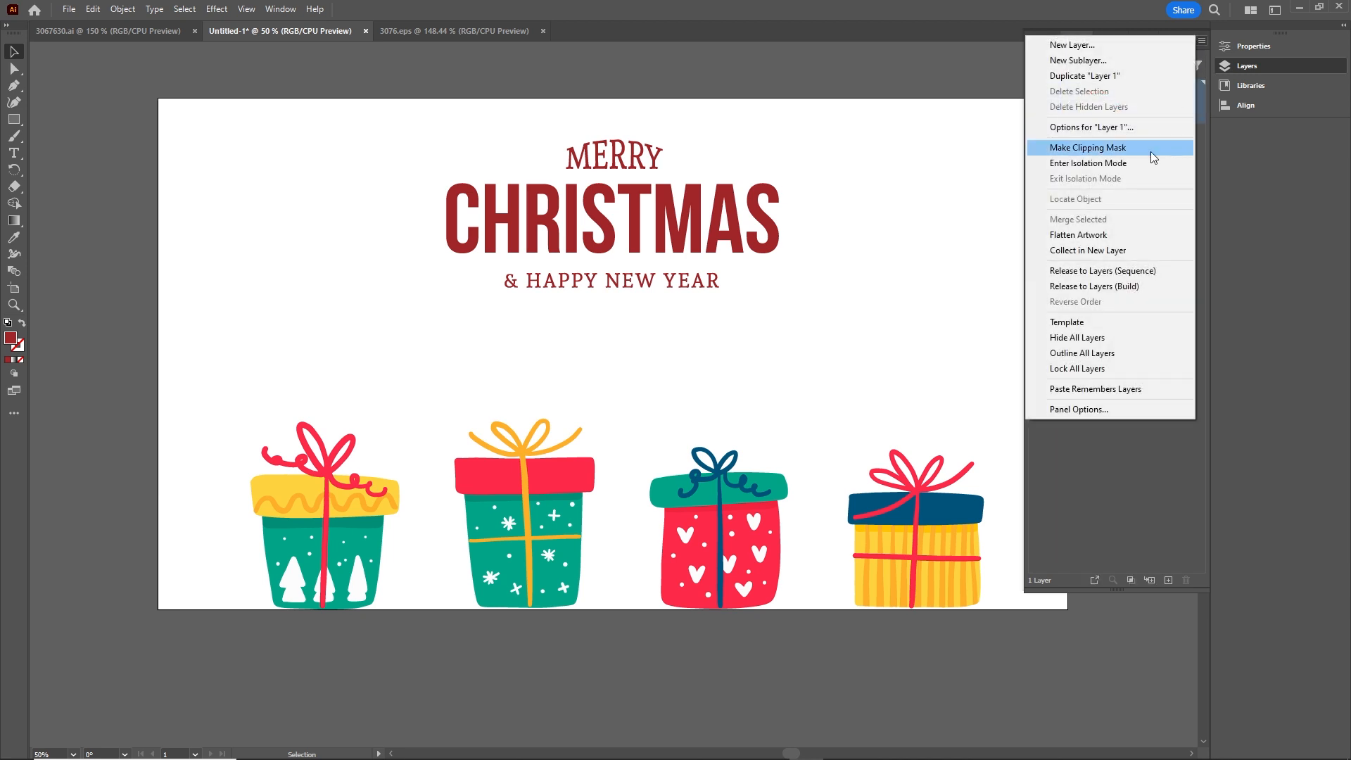
pyautogui.click(1120, 272)
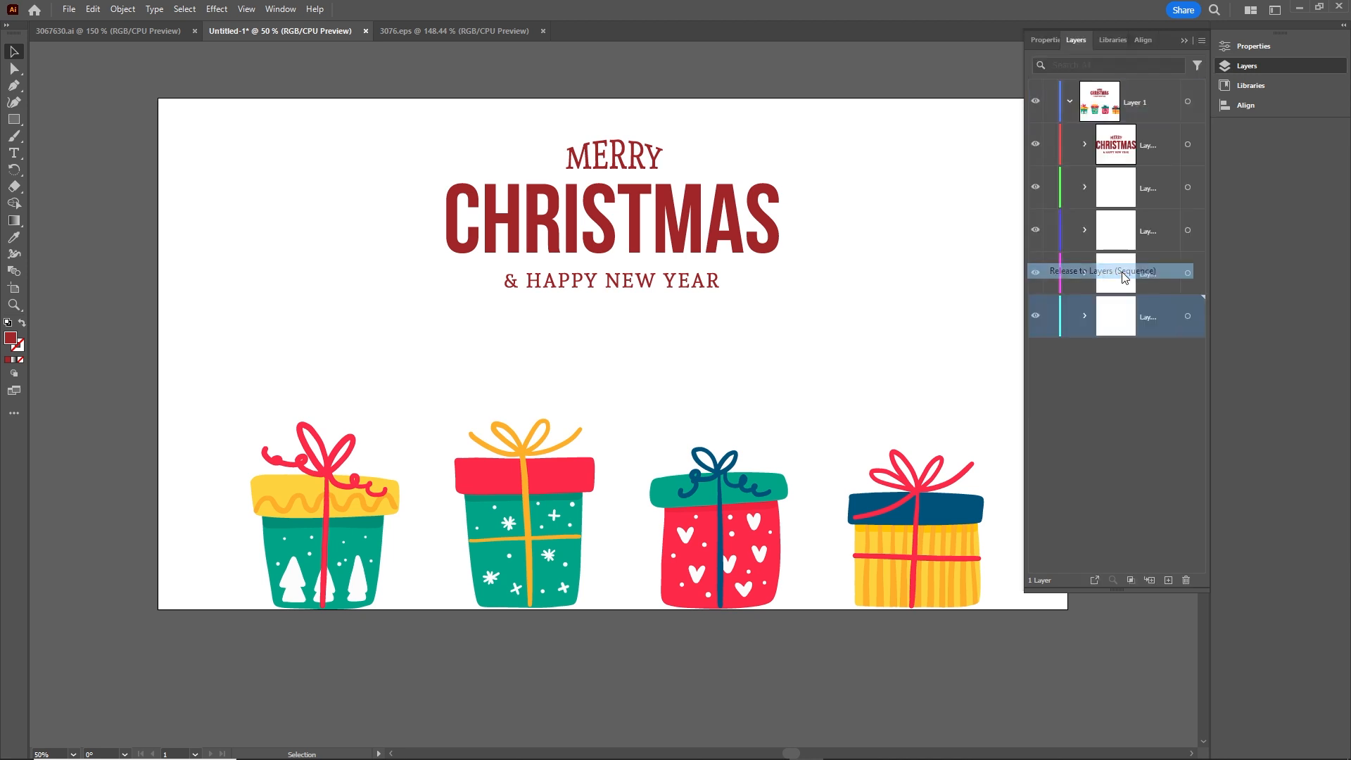
# Move the five released sublayers out of Layer 1 to the top level and delete the empty Layer 1.
pyautogui.click(1146, 149)
pyautogui.keyDown('shift'); pyautogui.click(1133, 321); pyautogui.keyUp('shift')
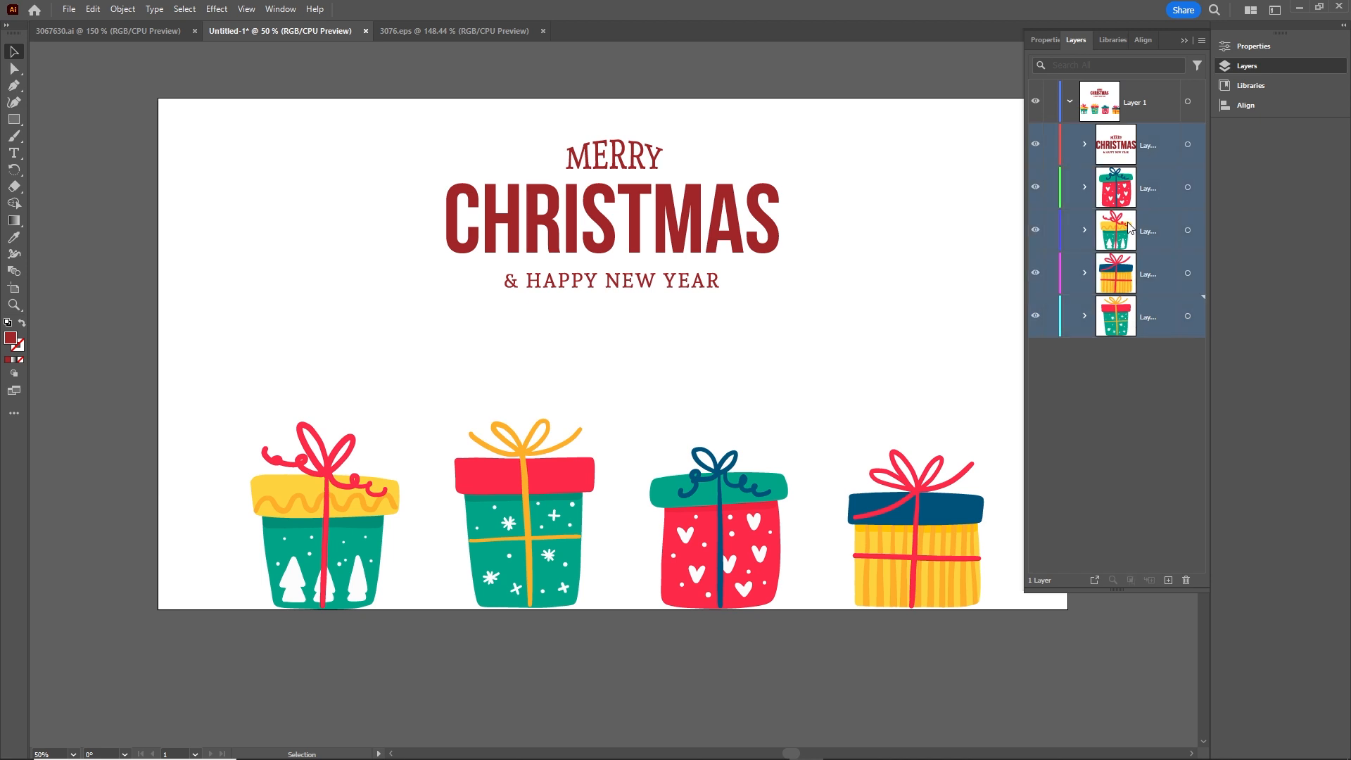
pyautogui.moveTo(1120, 193); pyautogui.dragTo(1100, 421)
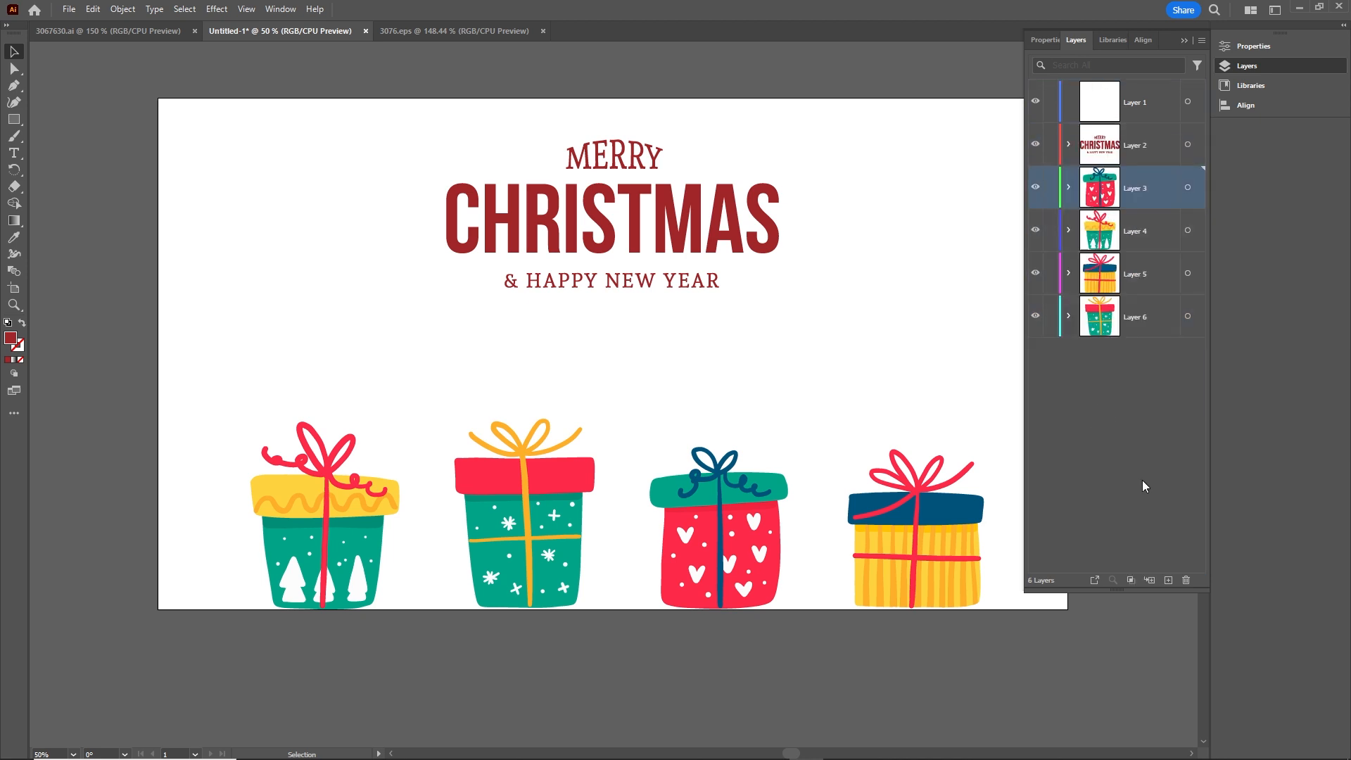
pyautogui.click(1138, 105)
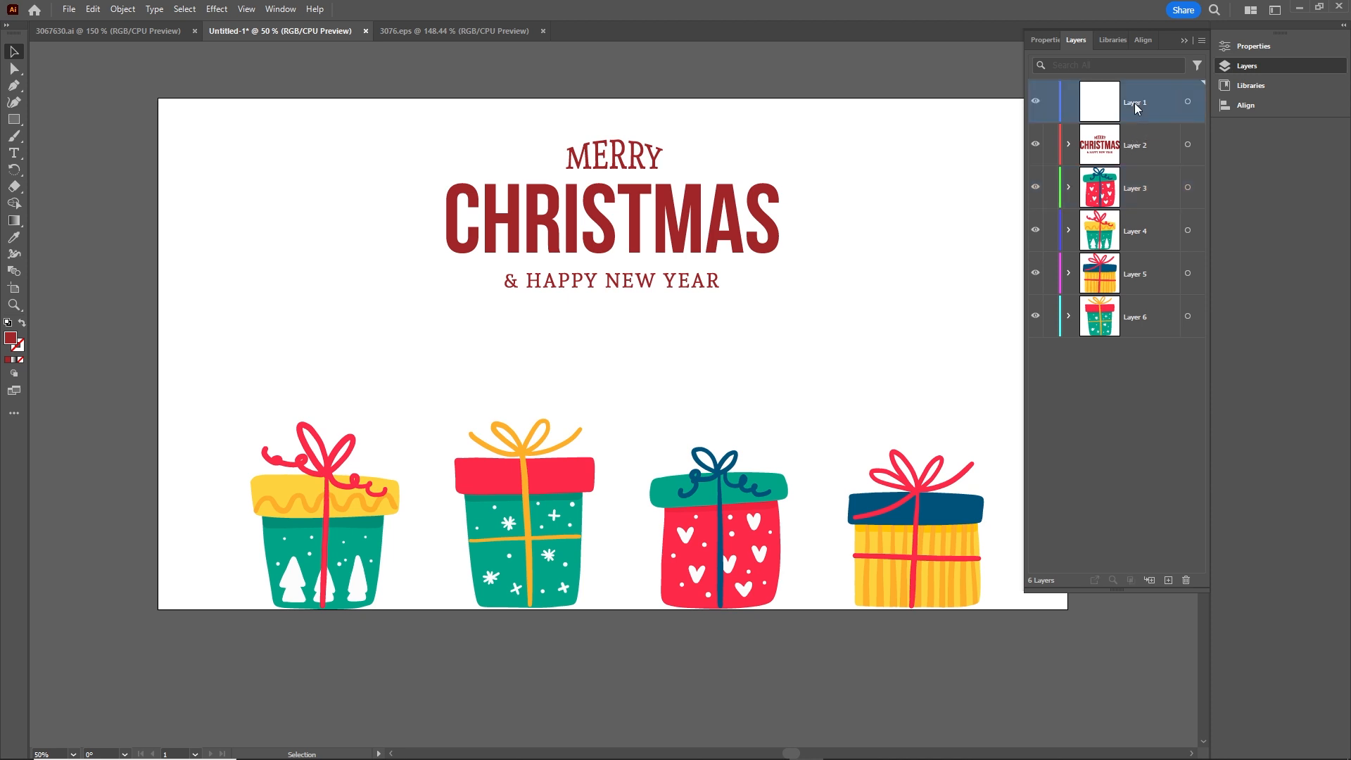
pyautogui.click(1186, 581)
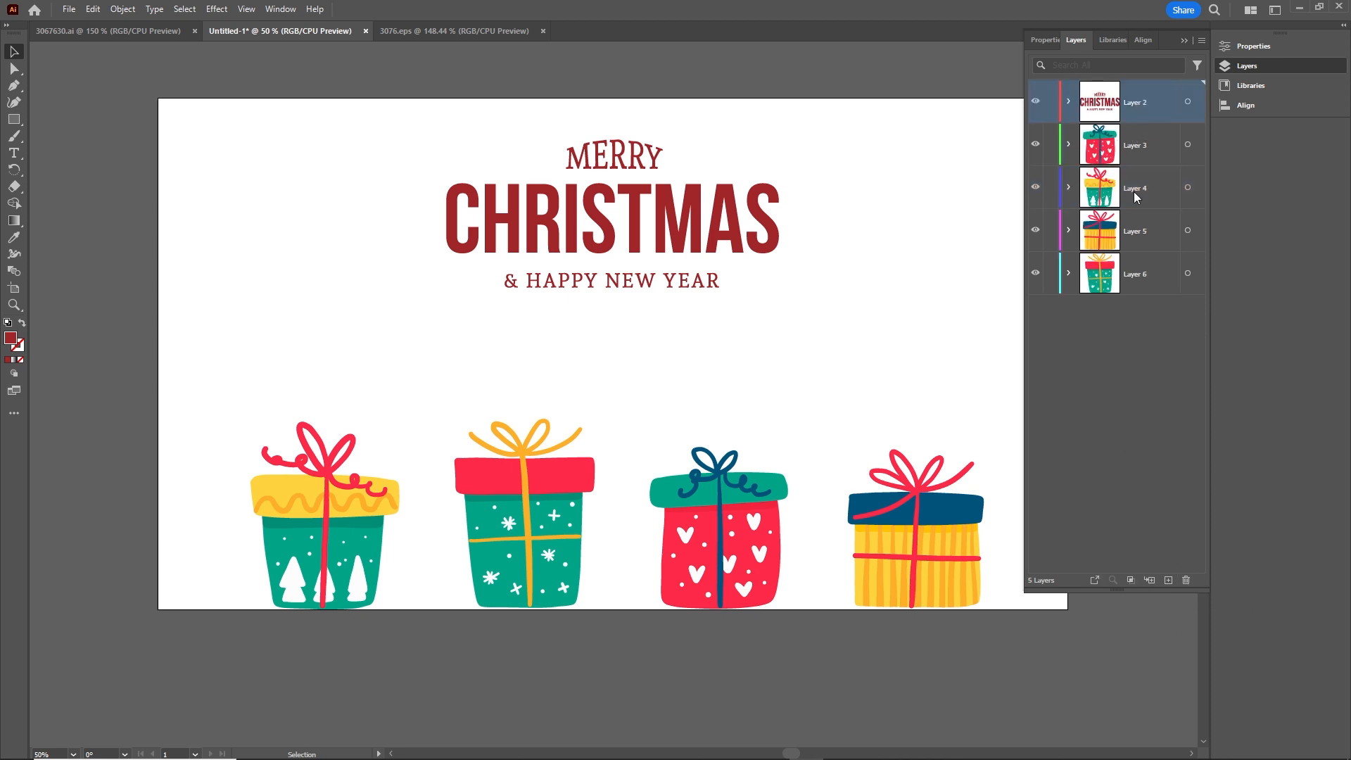
pyautogui.click(1185, 39)
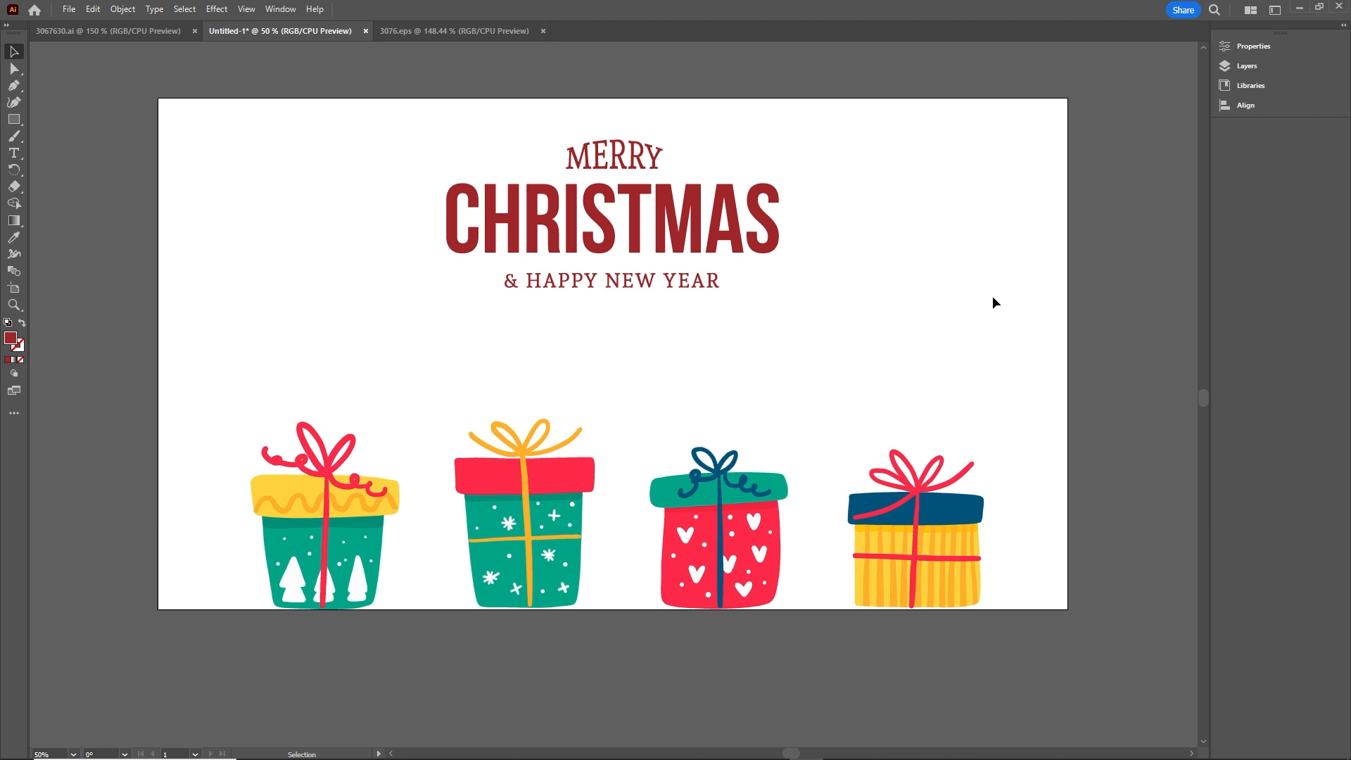
# Start saving the document and browse to the "05 christmas jump After Effects" folder inside Tutorials Record.
pyautogui.press('a')
pyautogui.hotkey('ctrl', 's')
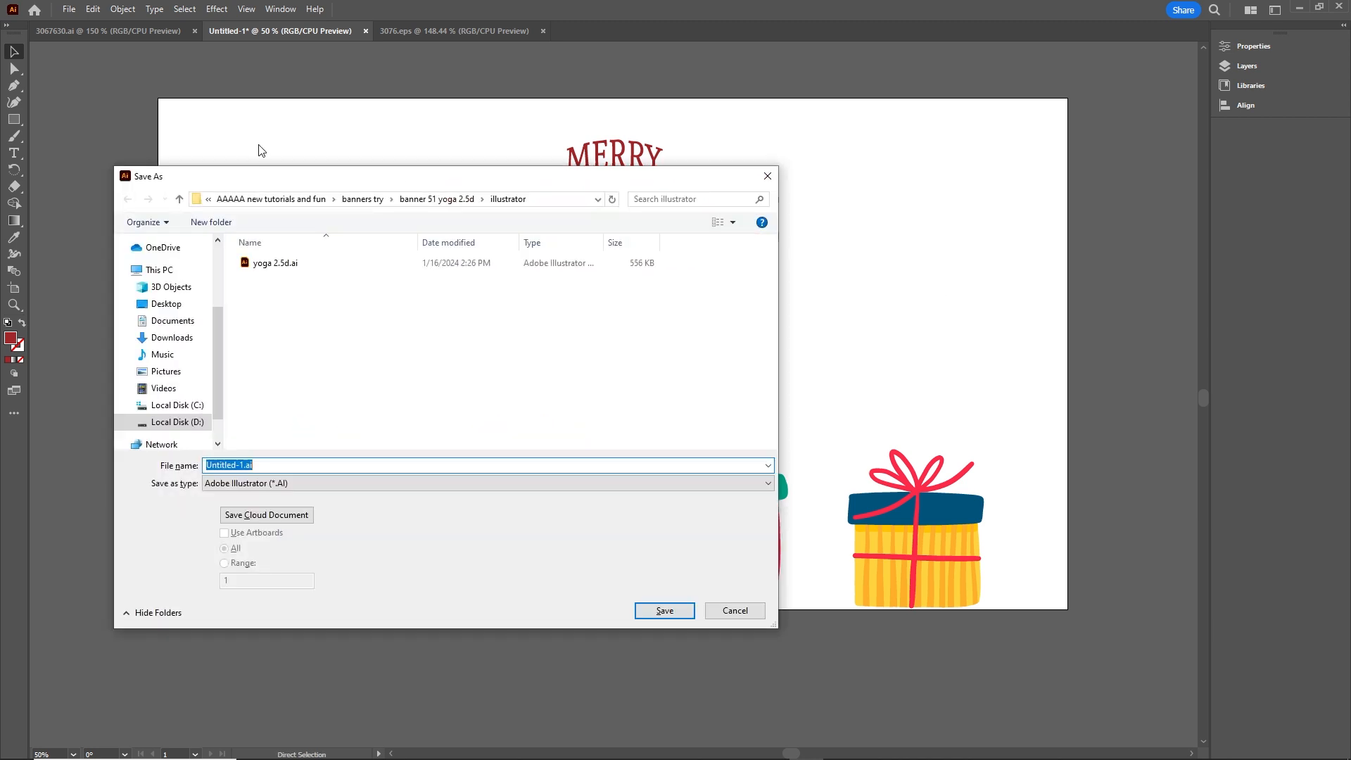
pyautogui.click(312, 198)
pyautogui.doubleClick(284, 352)
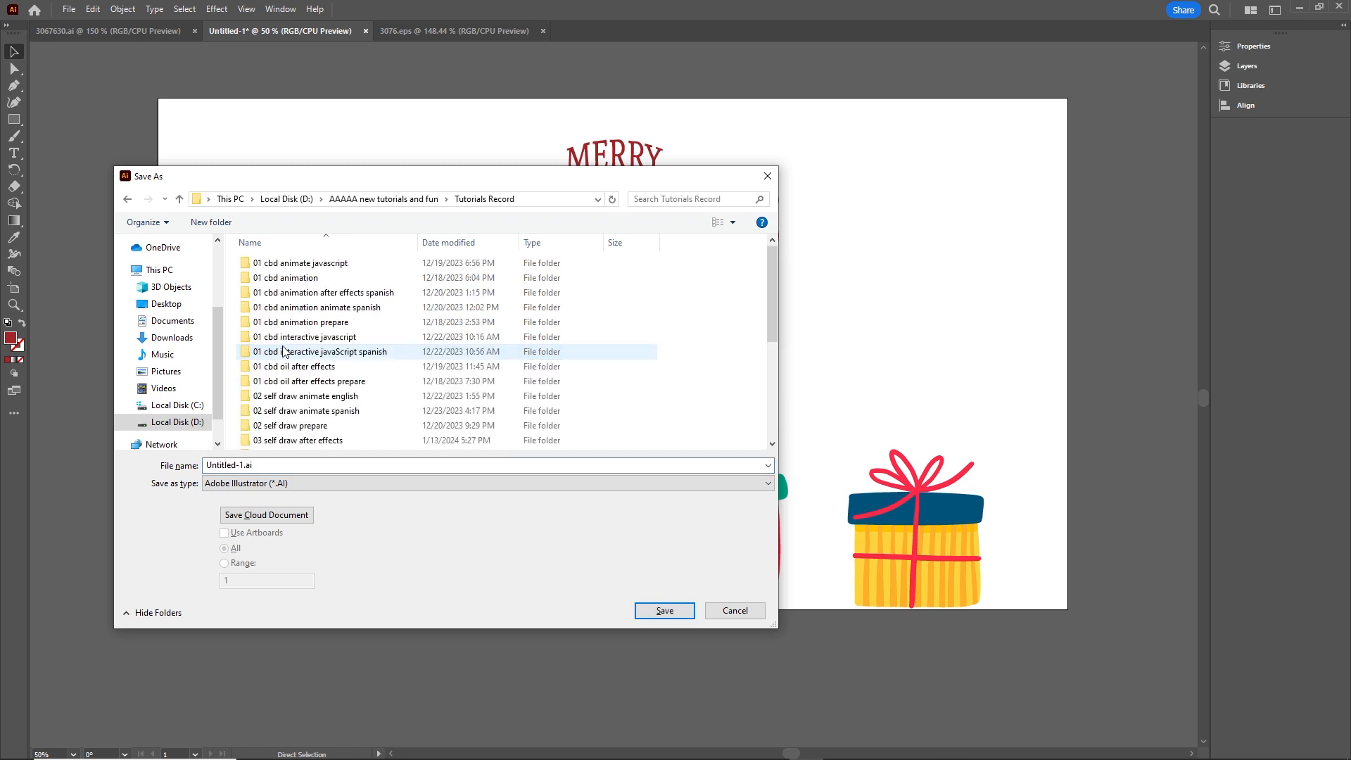
pyautogui.scroll(-3, 330, 352)
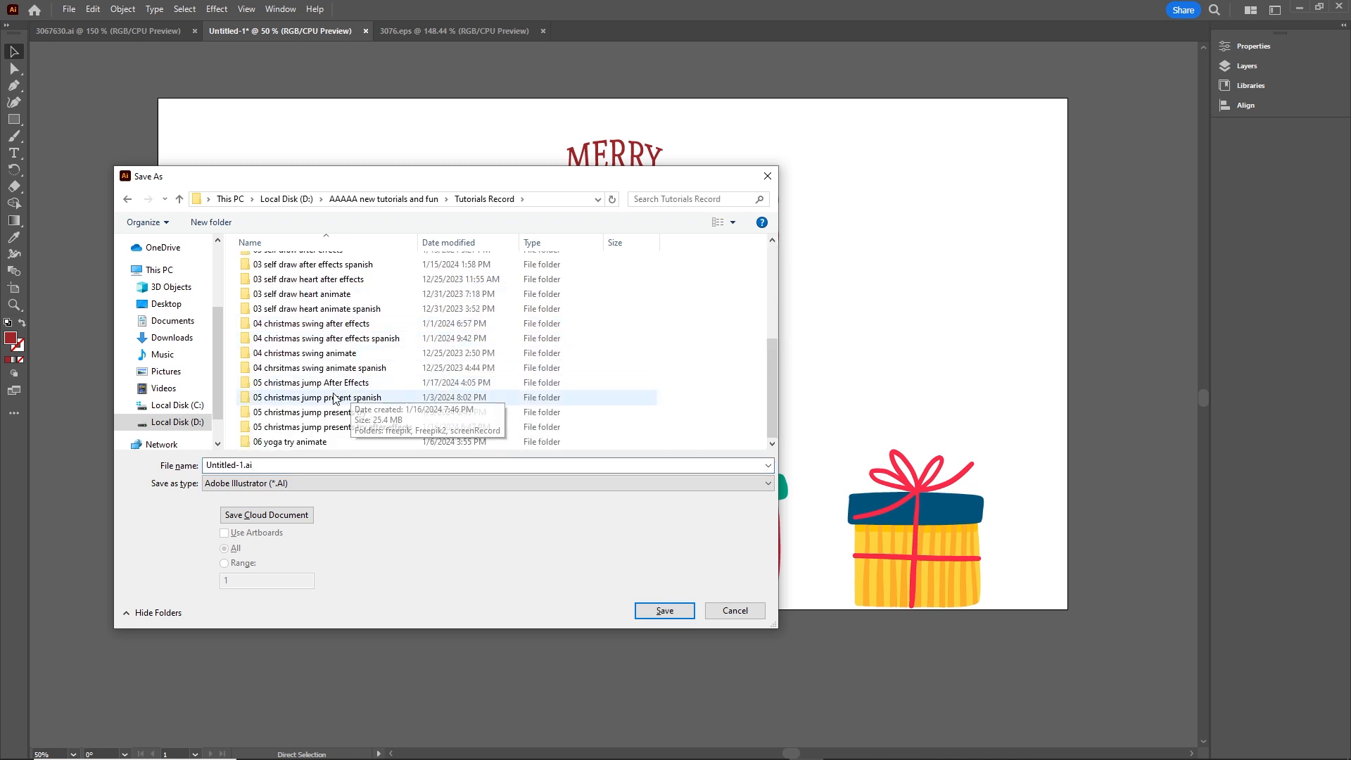
pyautogui.doubleClick(312, 385)
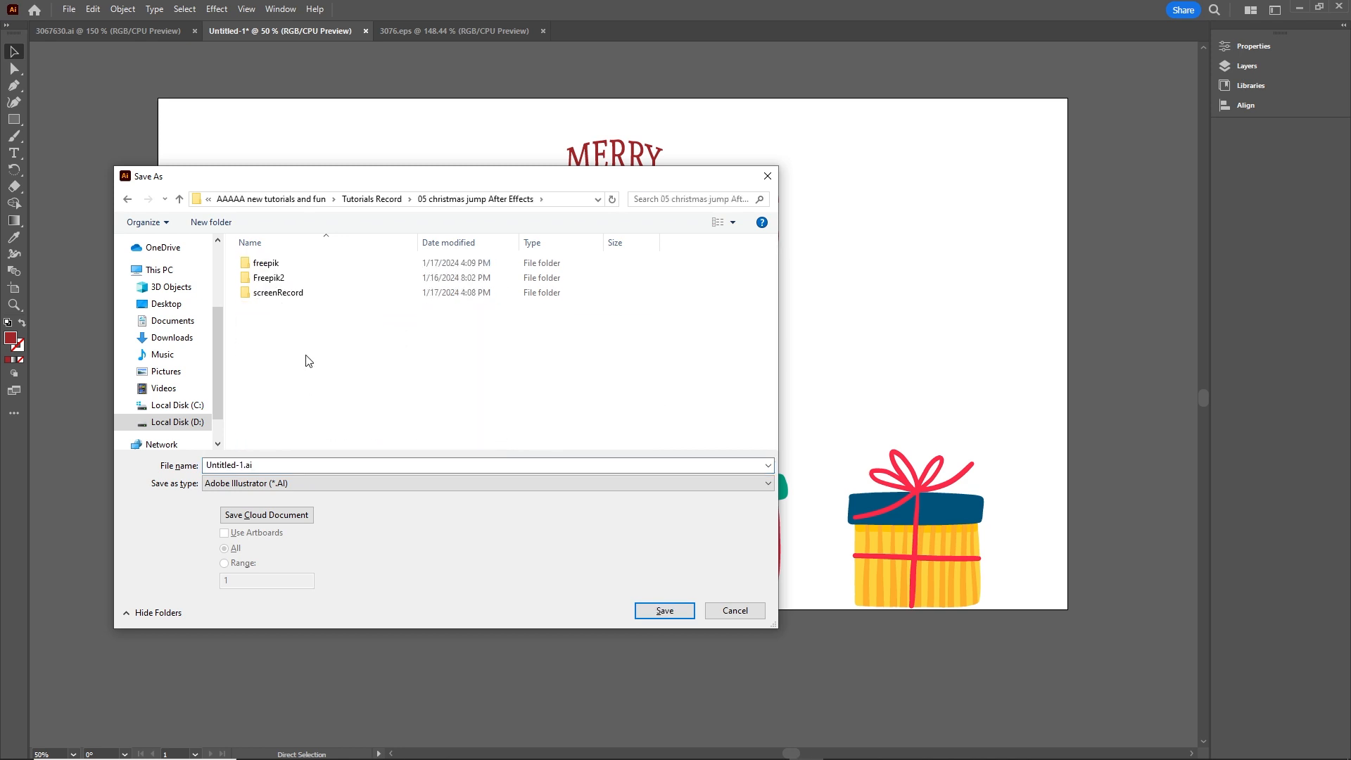
# Create a new folder named "illustrator" in this location and open it.
pyautogui.rightClick(285, 347)
pyautogui.moveTo(422, 527)
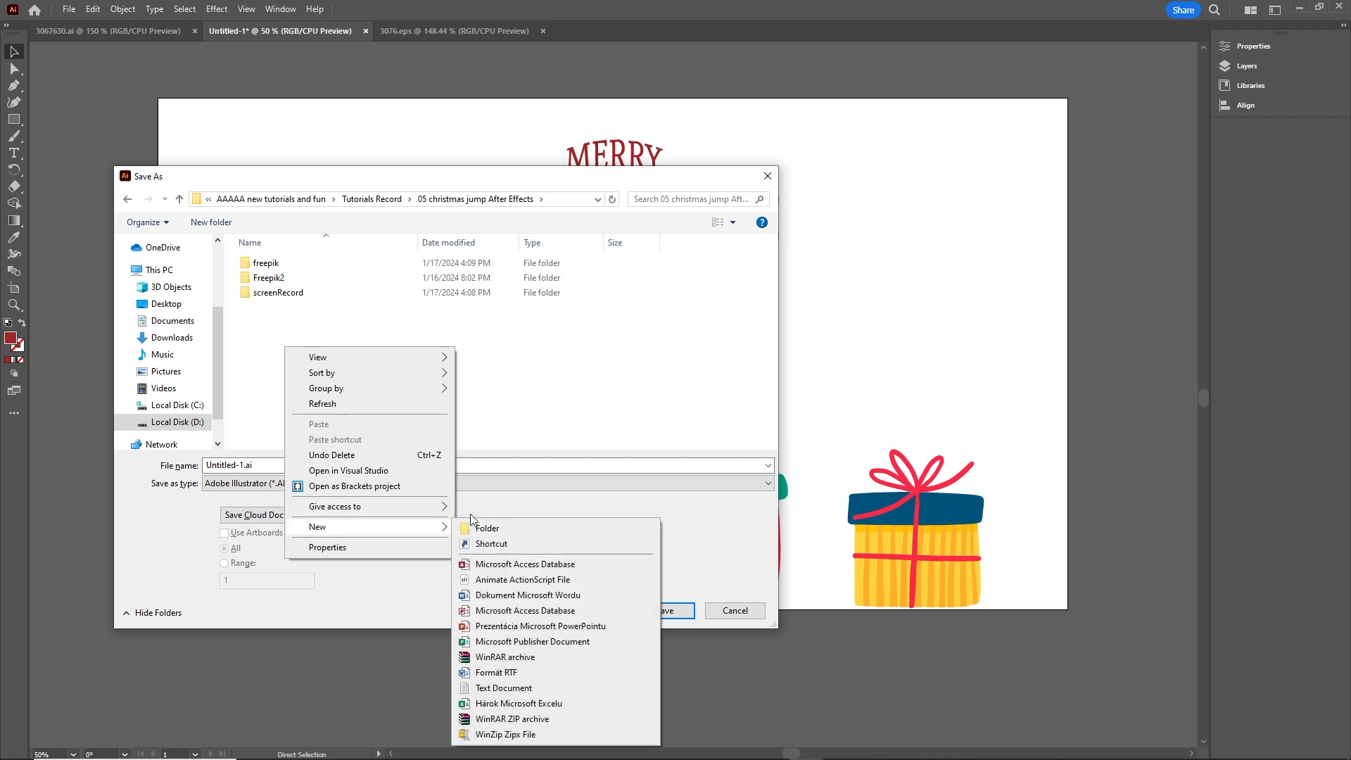
pyautogui.click(483, 527)
pyautogui.write('i')
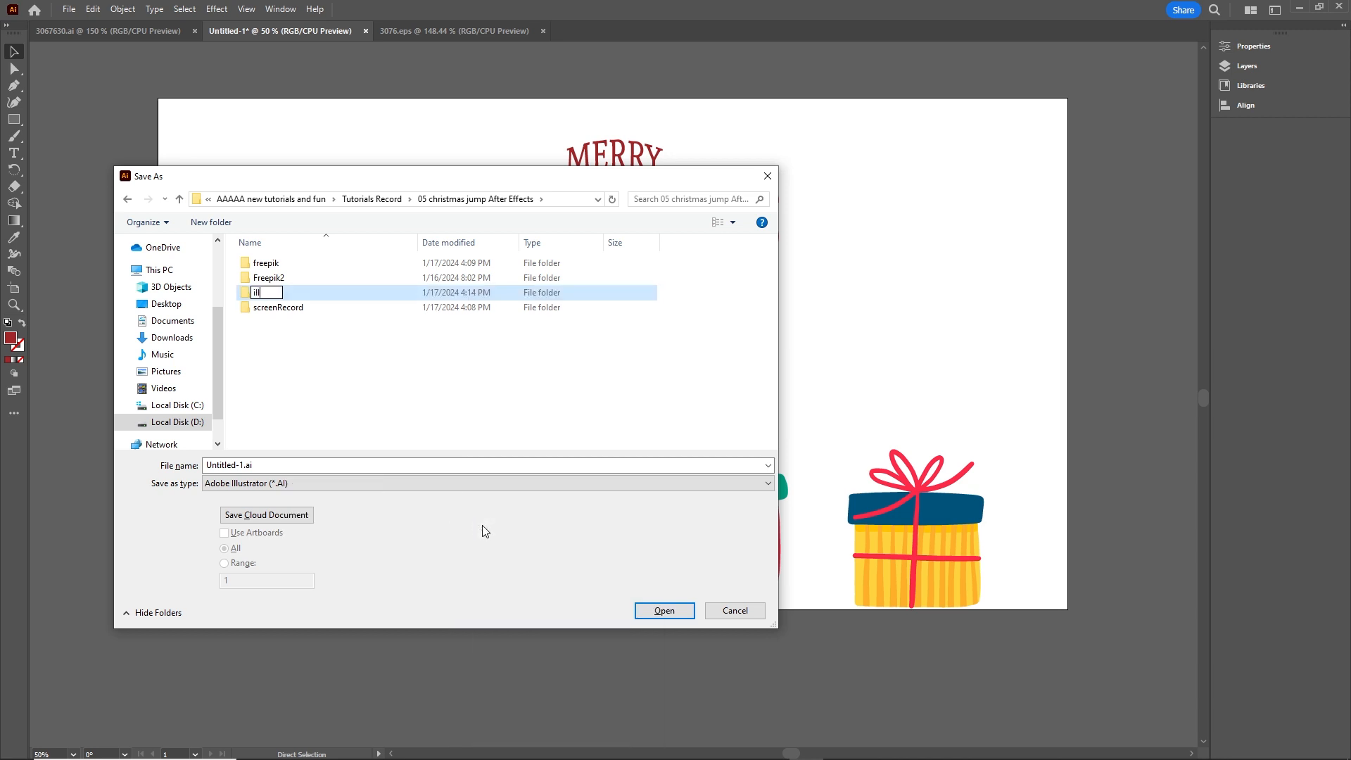
pyautogui.write('llustrator')
pyautogui.press('Return')
pyautogui.doubleClick(270, 292)
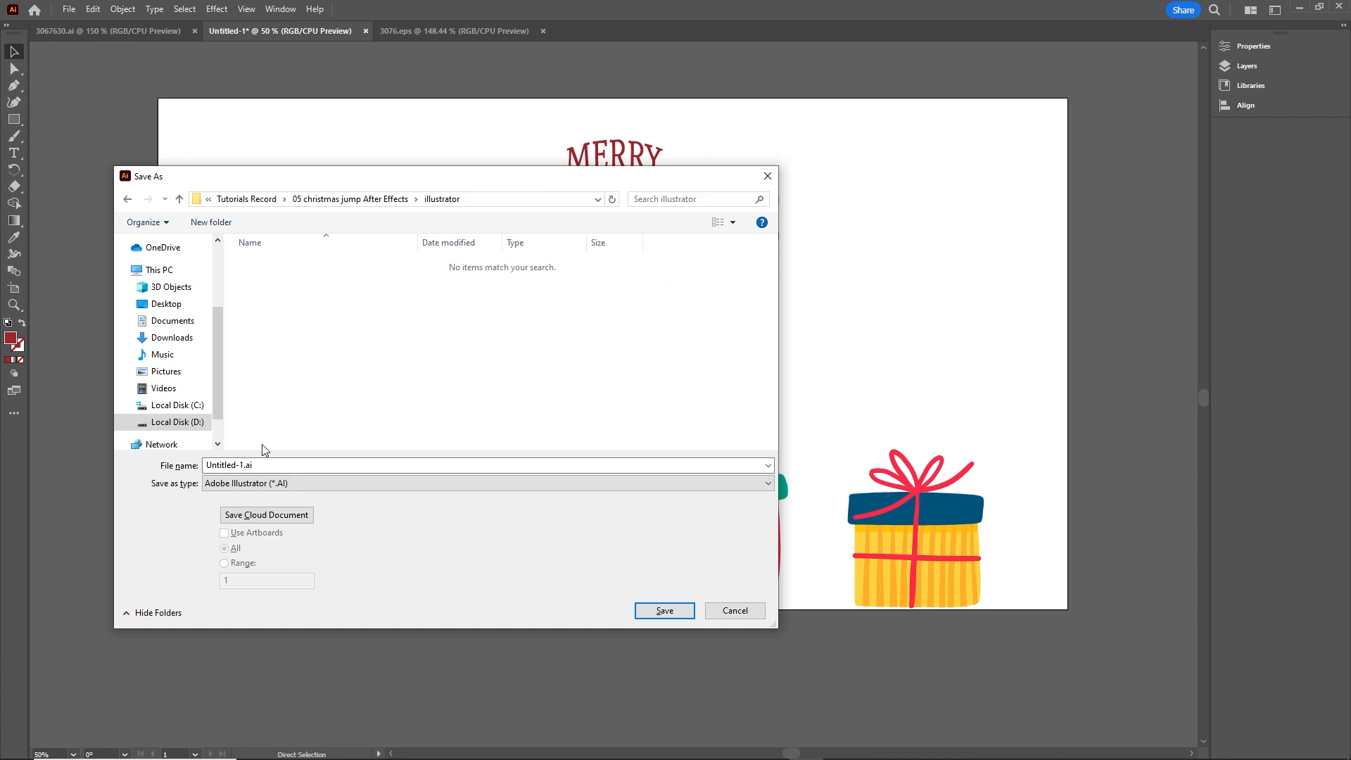
# Save the document as "presents" in Adobe Illustrator format, accepting the Illustrator 2020 options.
pyautogui.click(257, 465)
pyautogui.hotkey('ctrl', 'a')
pyautogui.write('p')
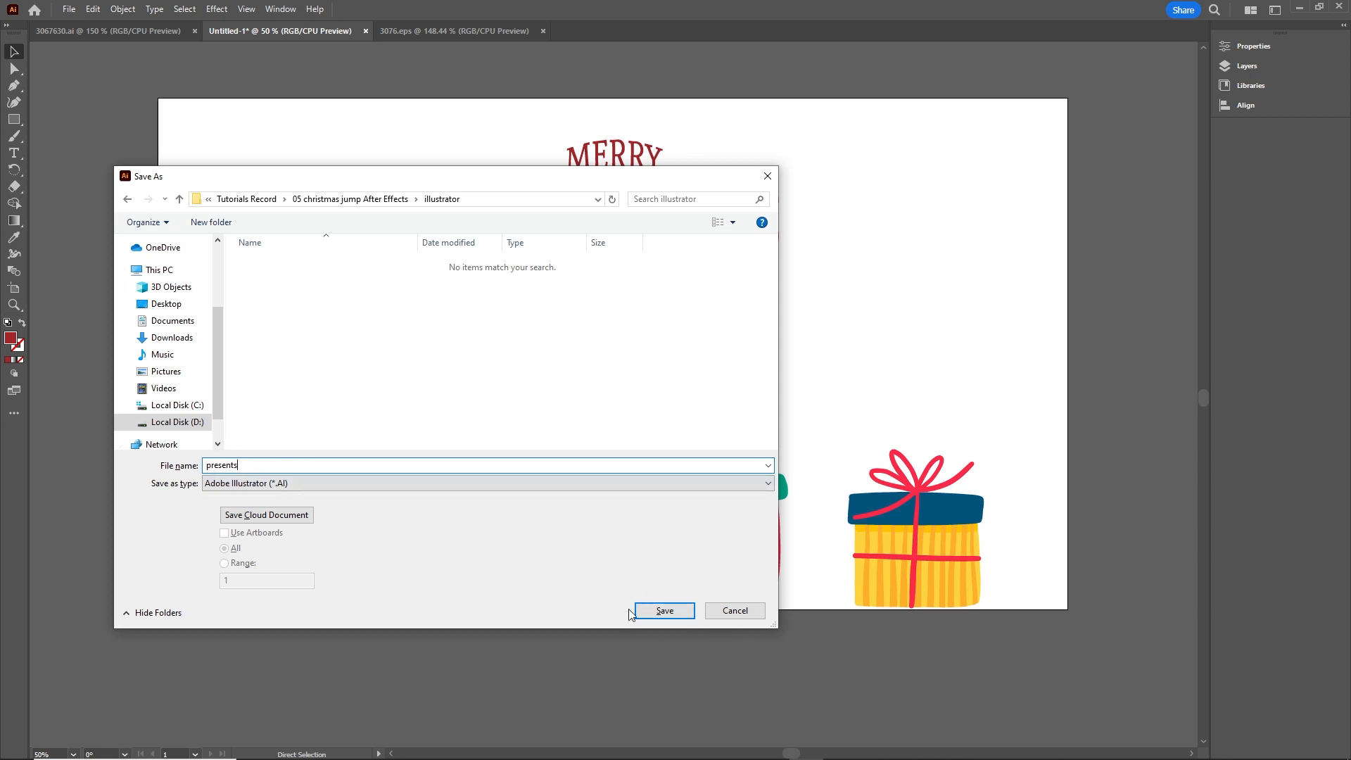
pyautogui.click(665, 610)
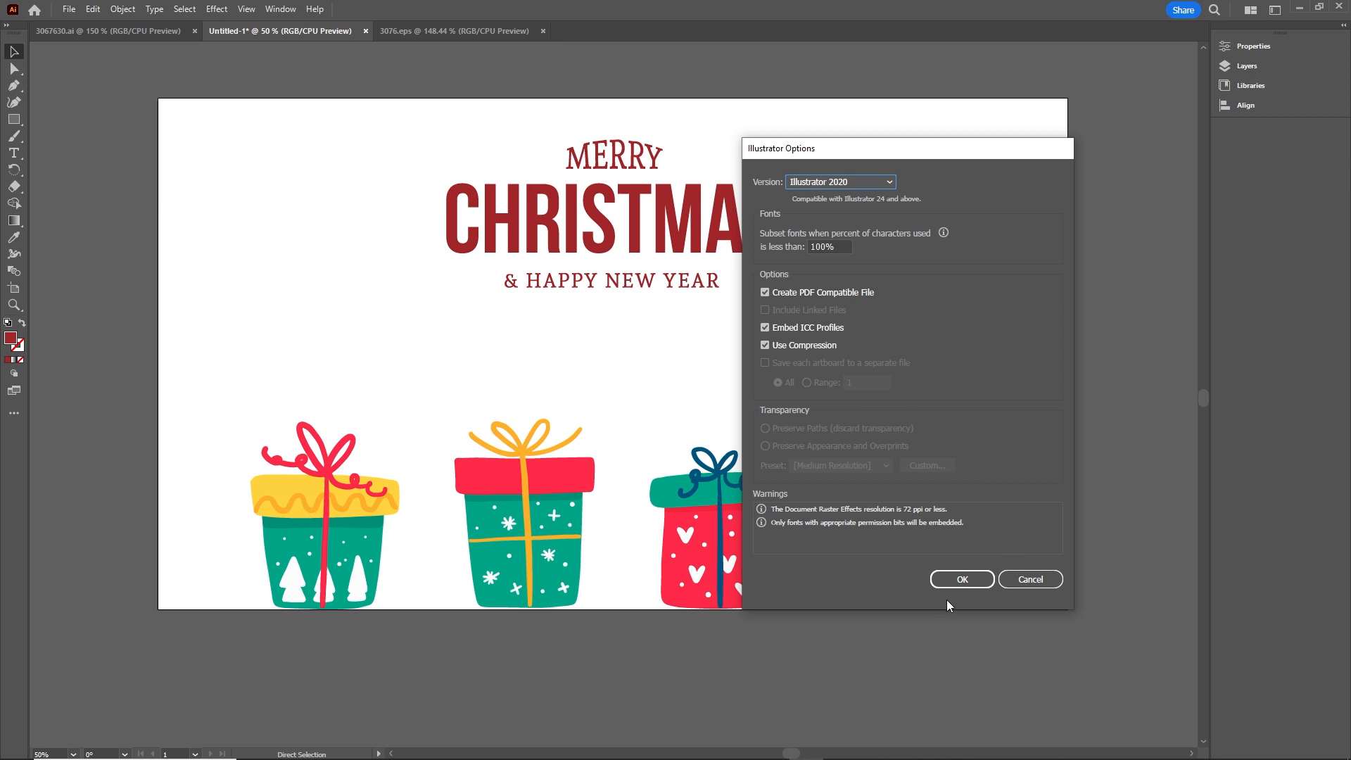
pyautogui.click(964, 578)
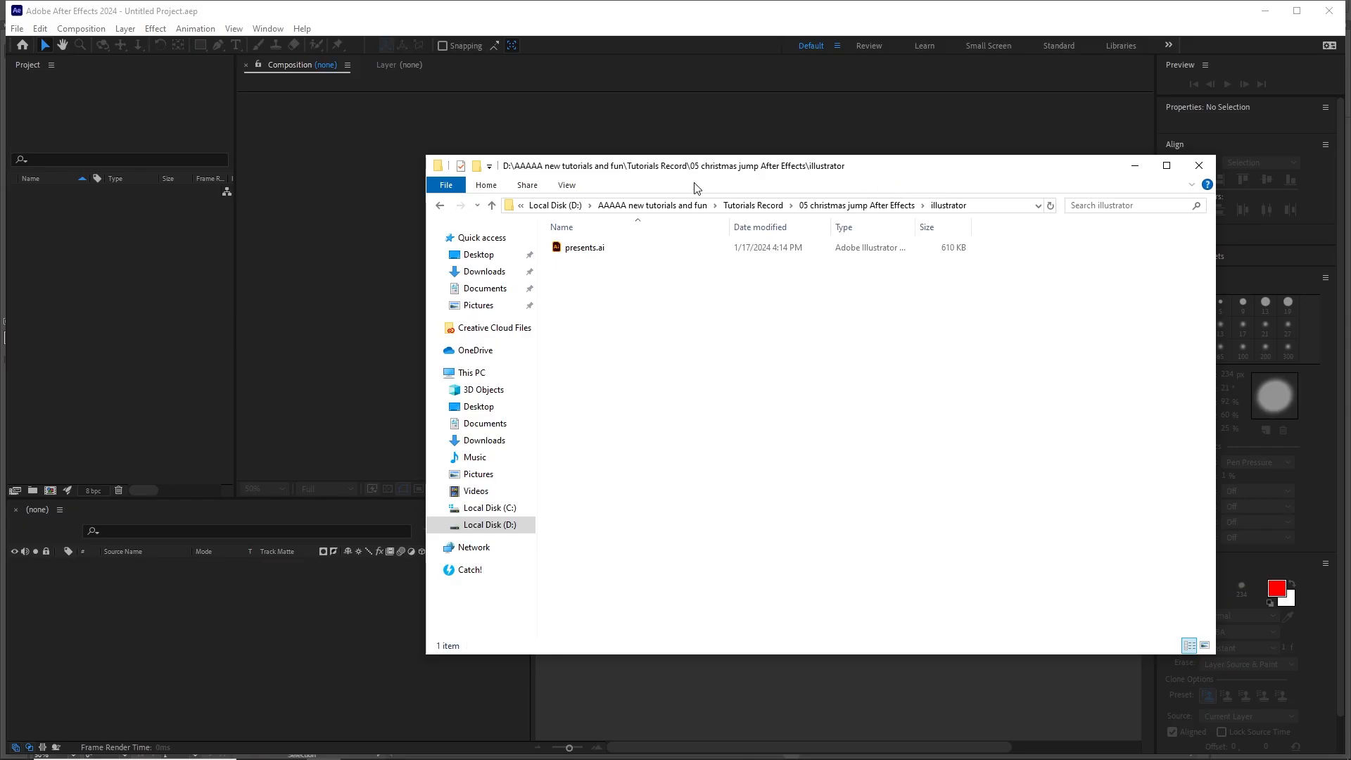
# Import presents.ai into After Effects as a Composition with Layer Size footage dimensions, and open the presents composition.
pyautogui.moveTo(868, 168); pyautogui.dragTo(946, 171)
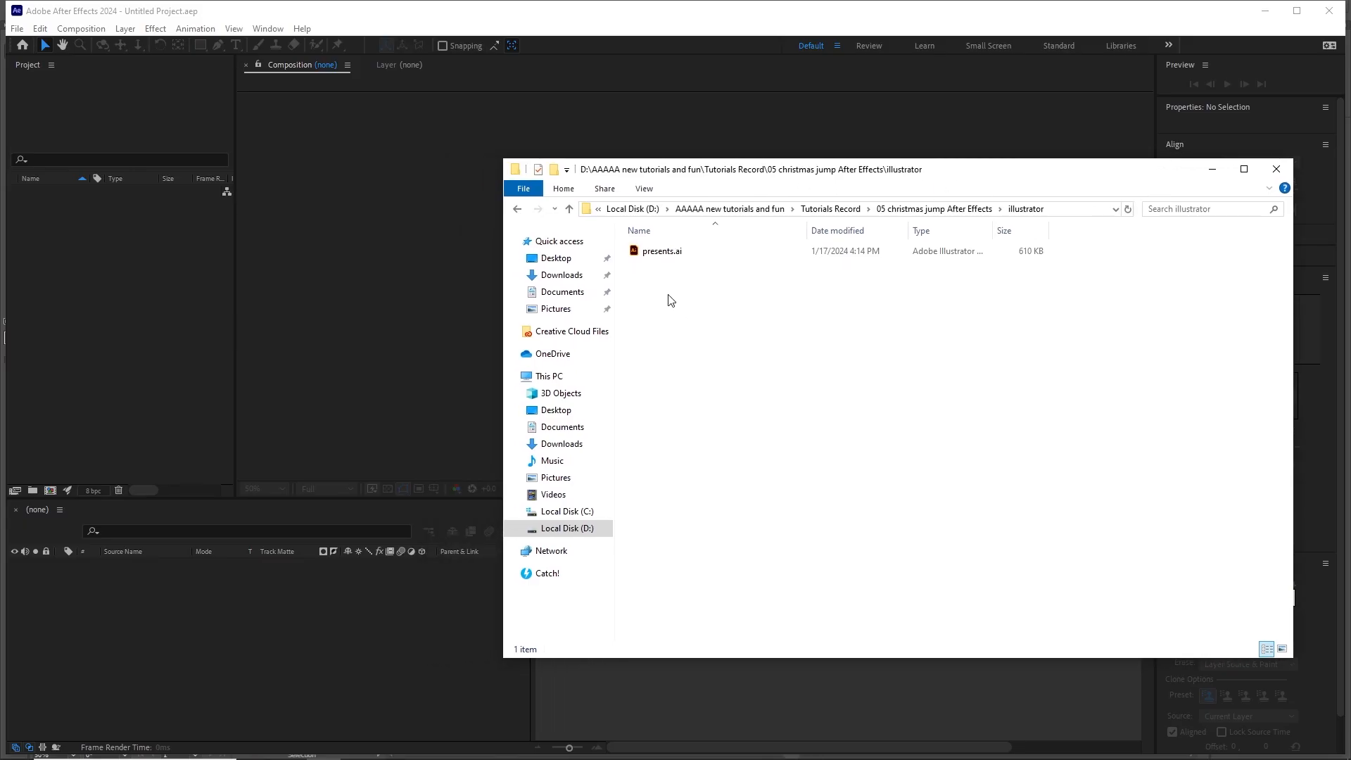
pyautogui.click(670, 253)
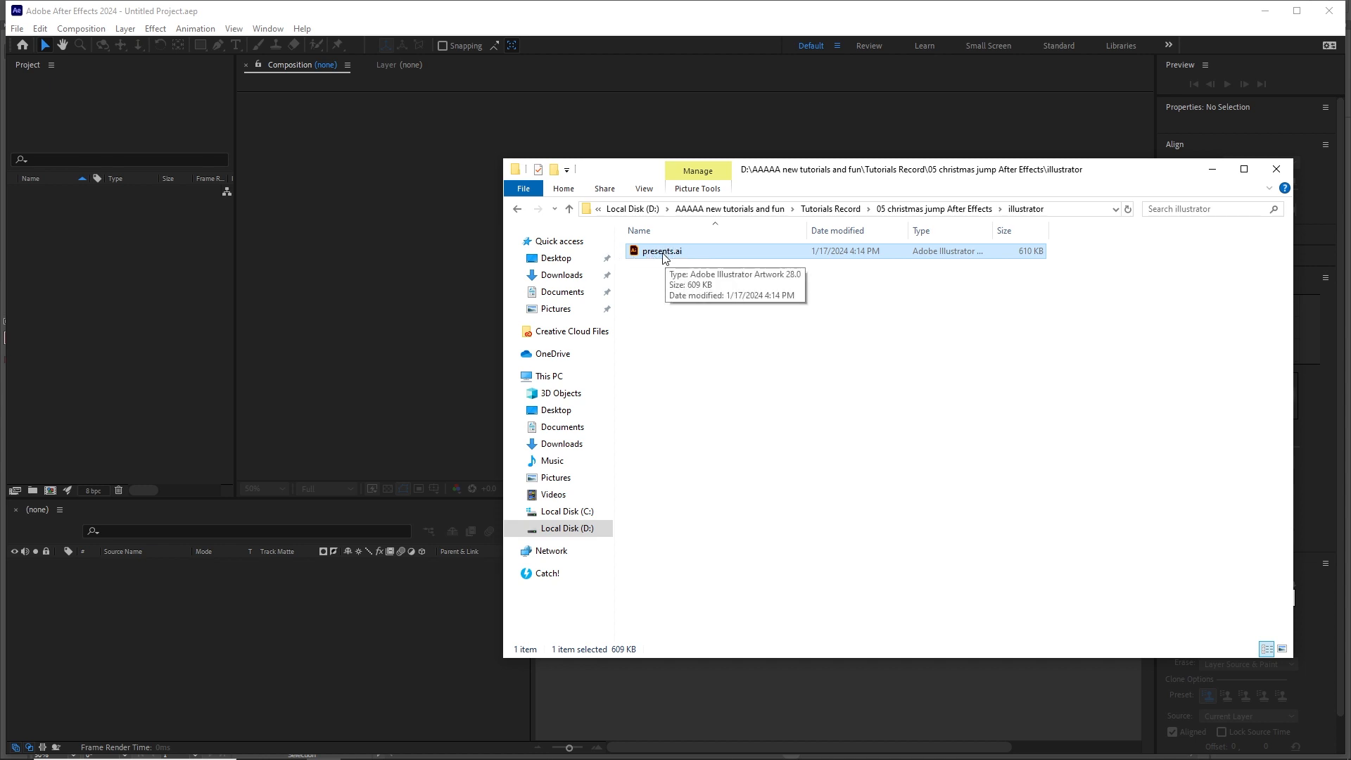
pyautogui.moveTo(668, 256); pyautogui.dragTo(107, 304)
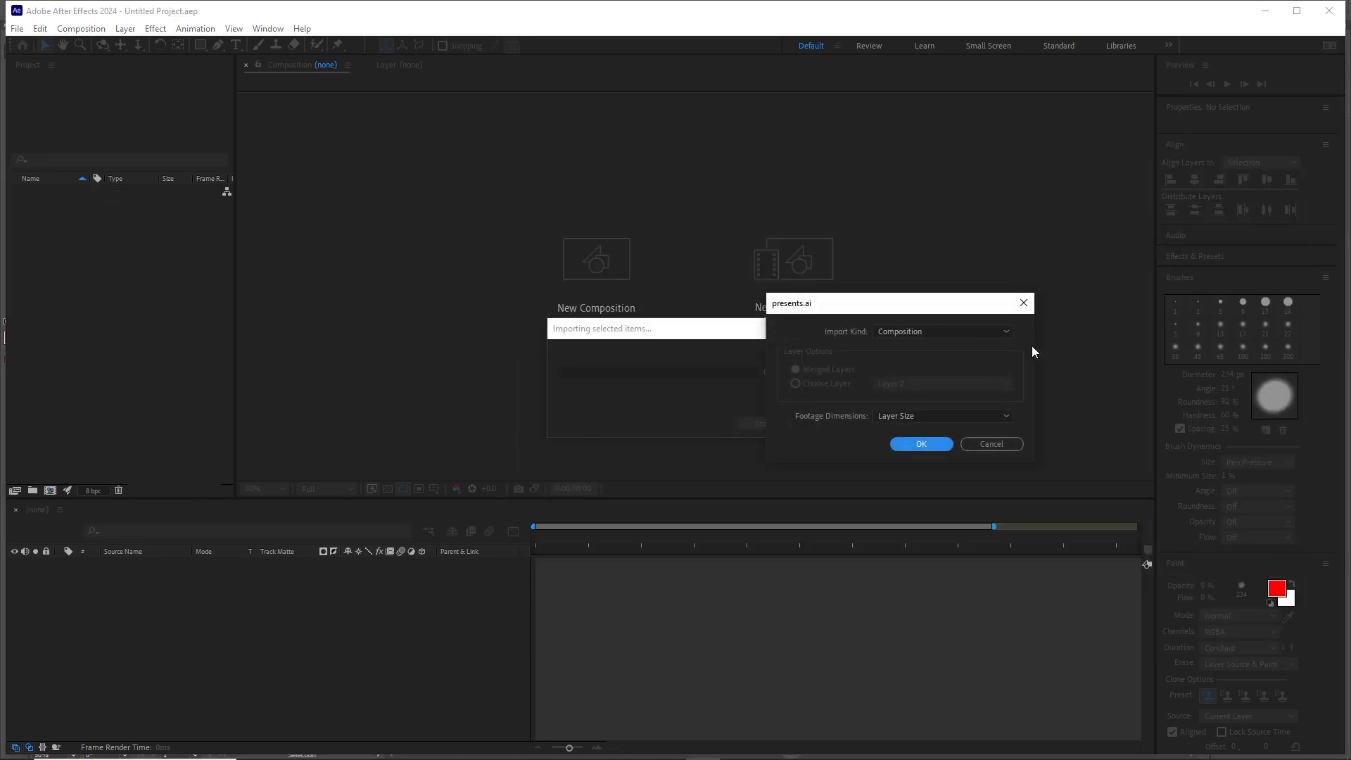
pyautogui.click(971, 335)
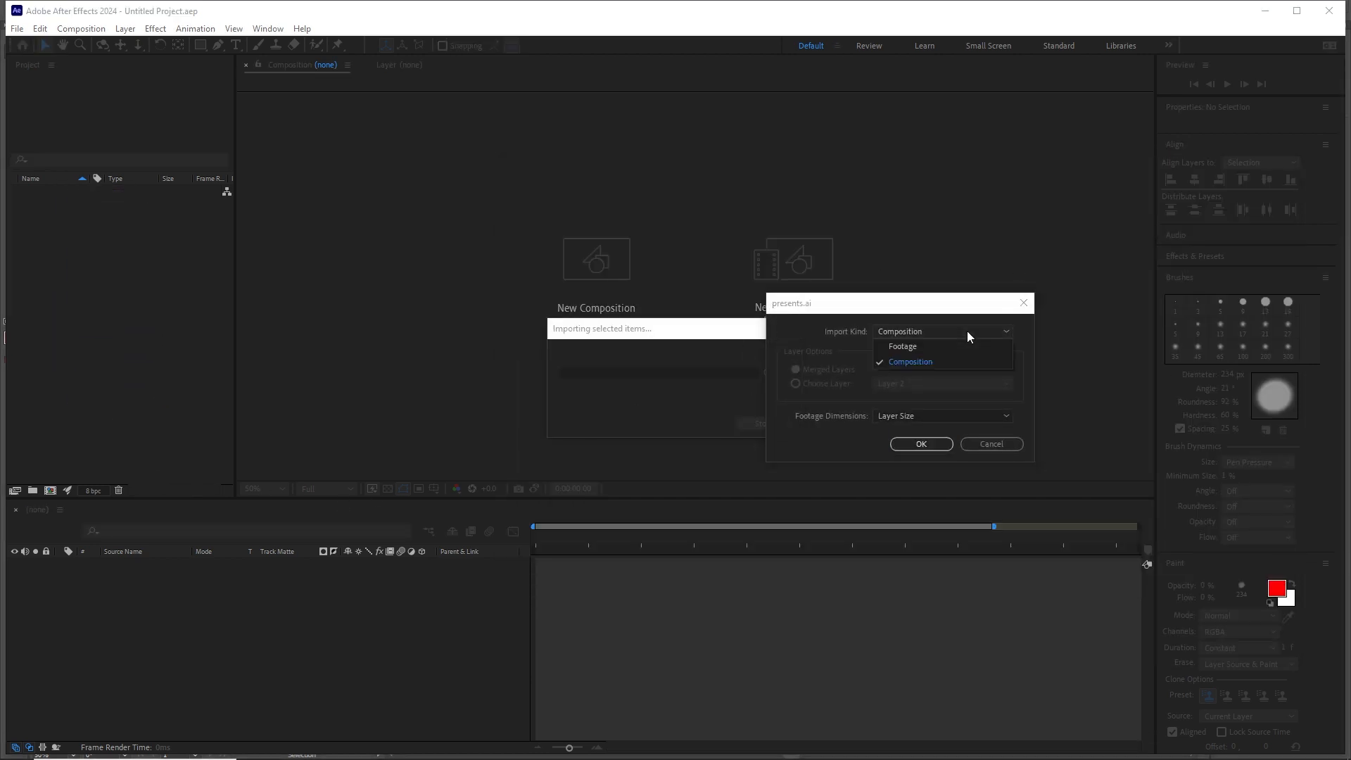
pyautogui.click(921, 365)
pyautogui.click(894, 418)
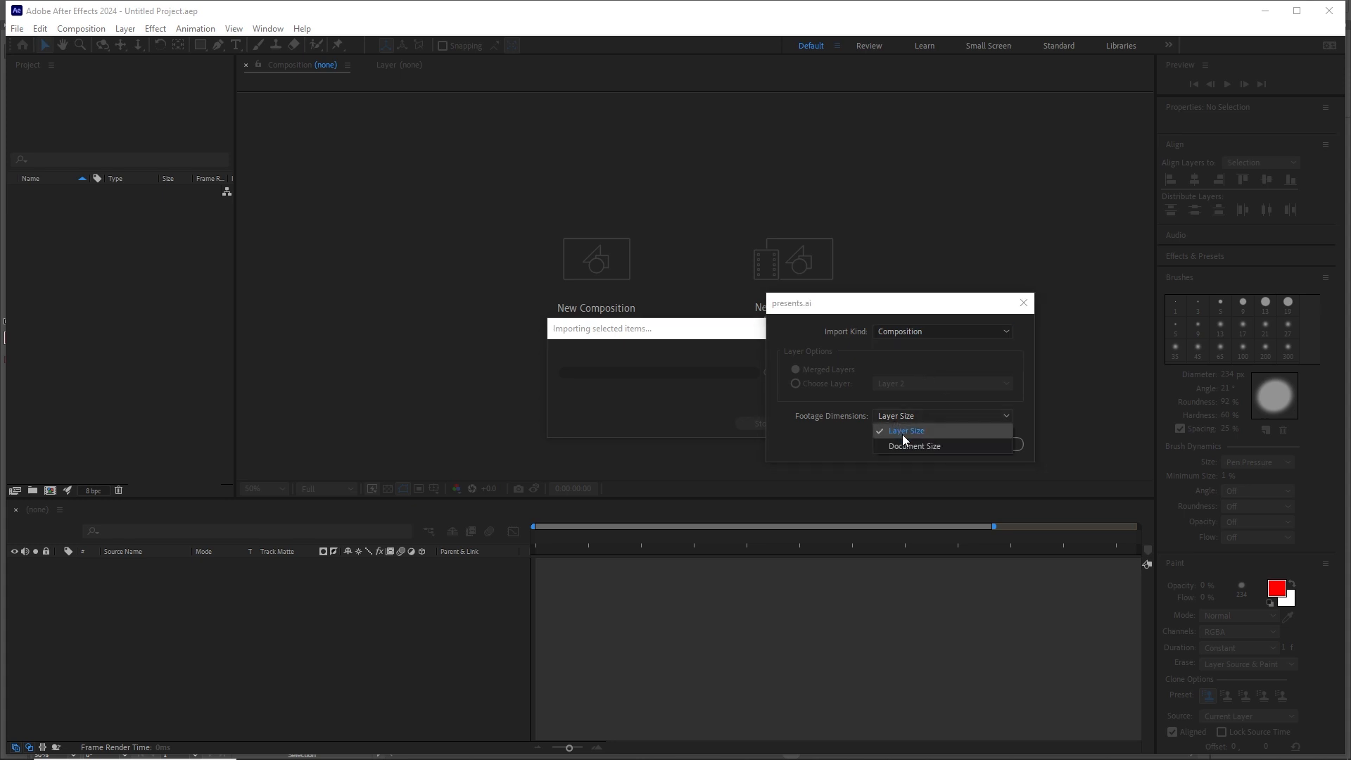
pyautogui.click(902, 430)
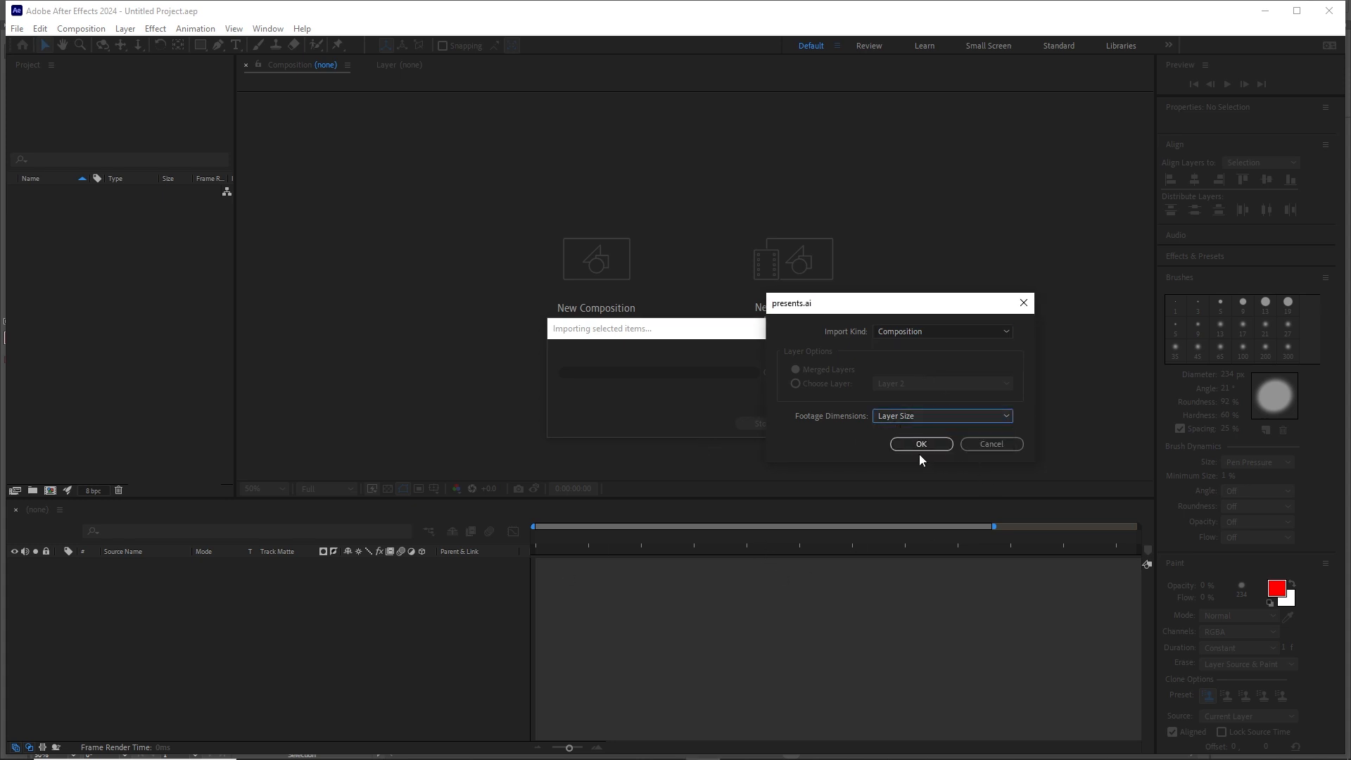
pyautogui.click(920, 444)
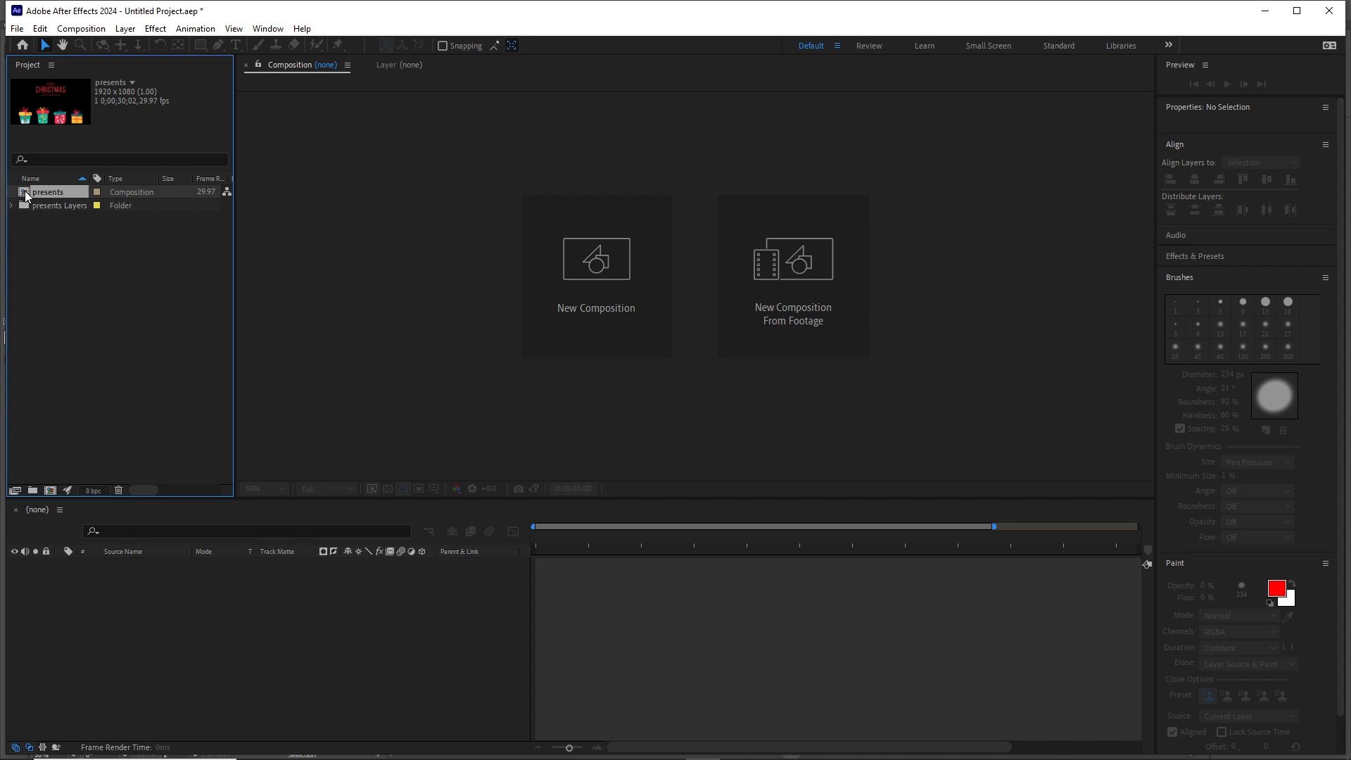
pyautogui.doubleClick(25, 193)
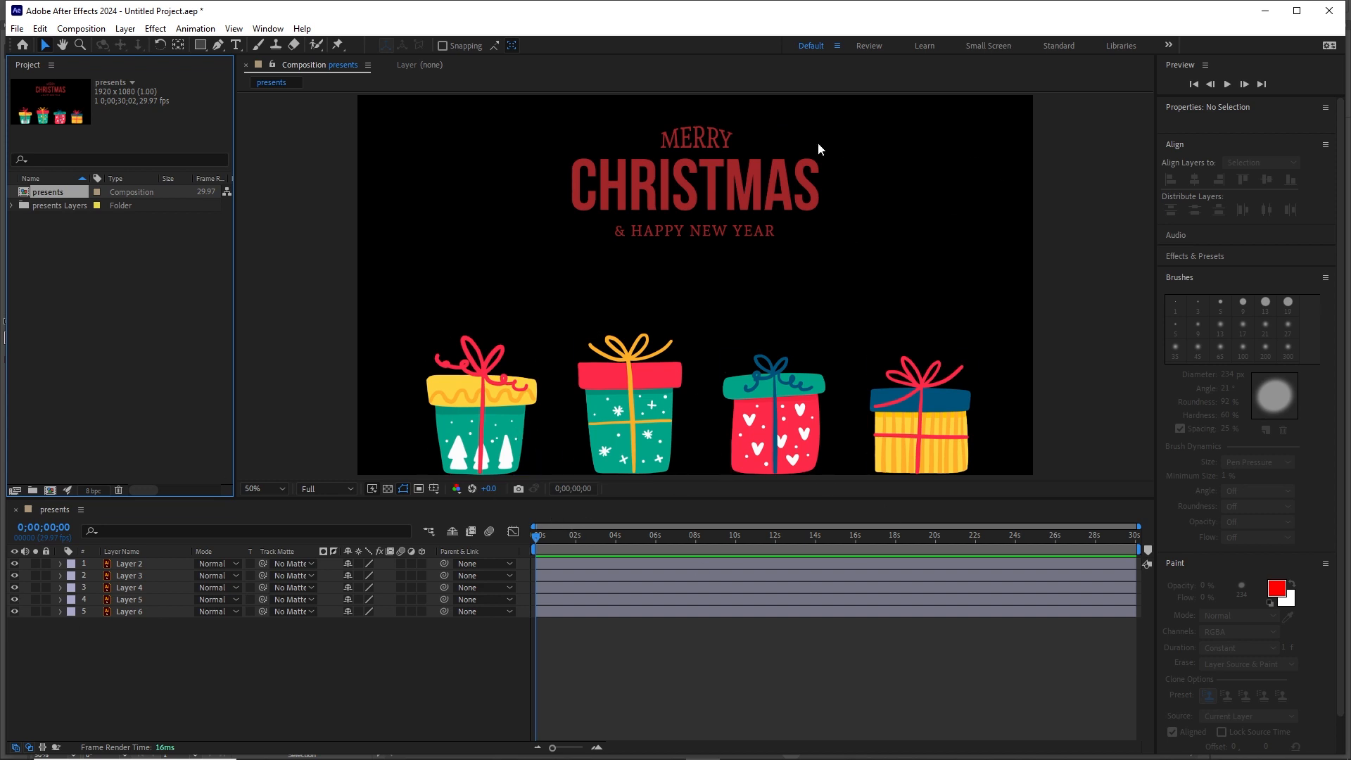
# Create a white solid layer of 1920 x 1080 px in the presents composition.
pyautogui.click(125, 28)
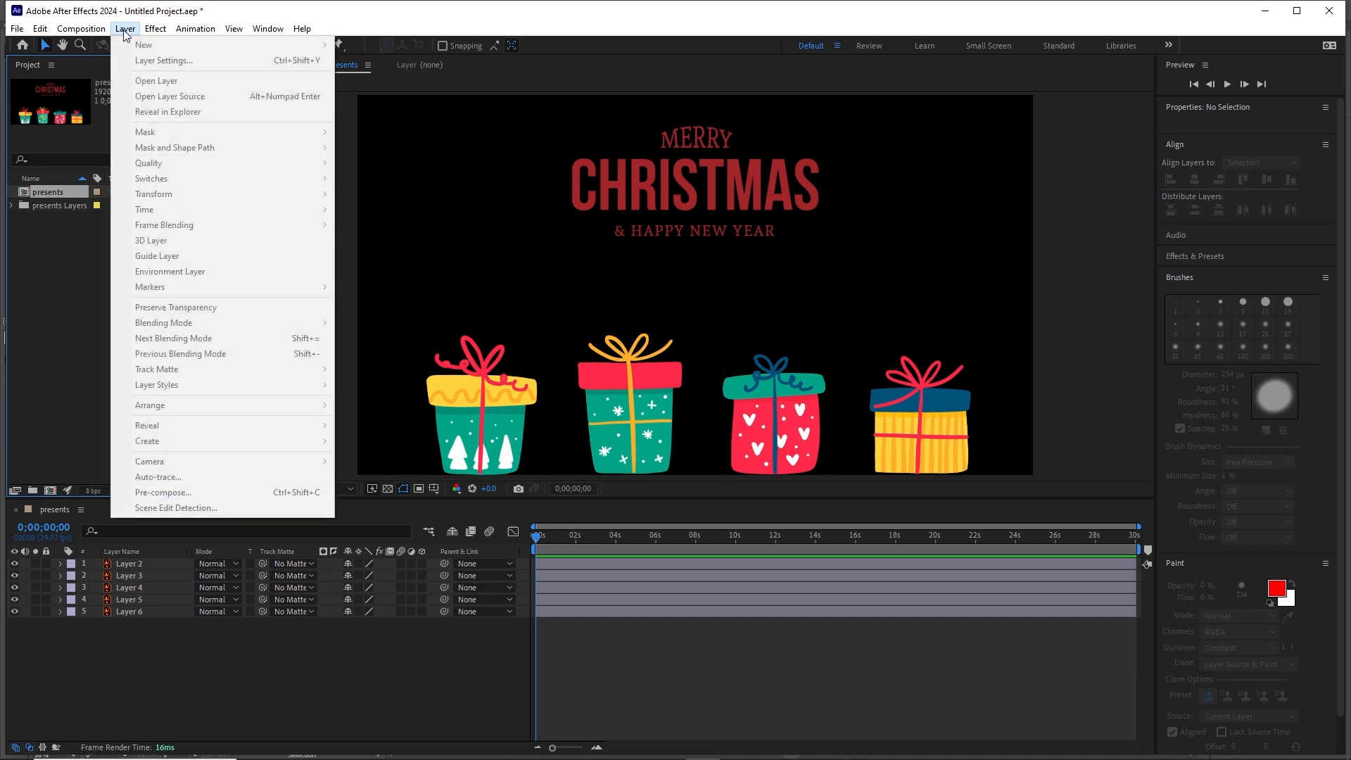
pyautogui.moveTo(156, 29)
pyautogui.click(140, 587)
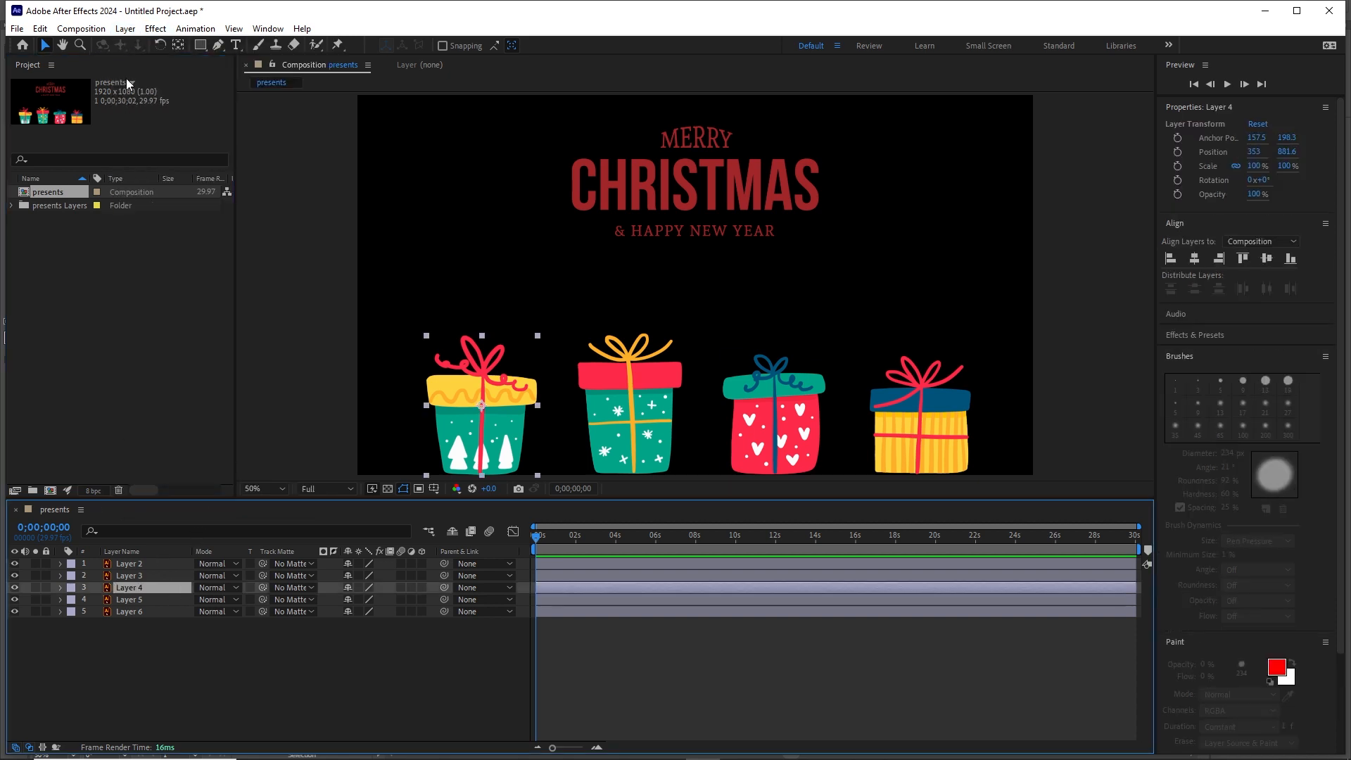
pyautogui.click(130, 32)
pyautogui.moveTo(305, 48)
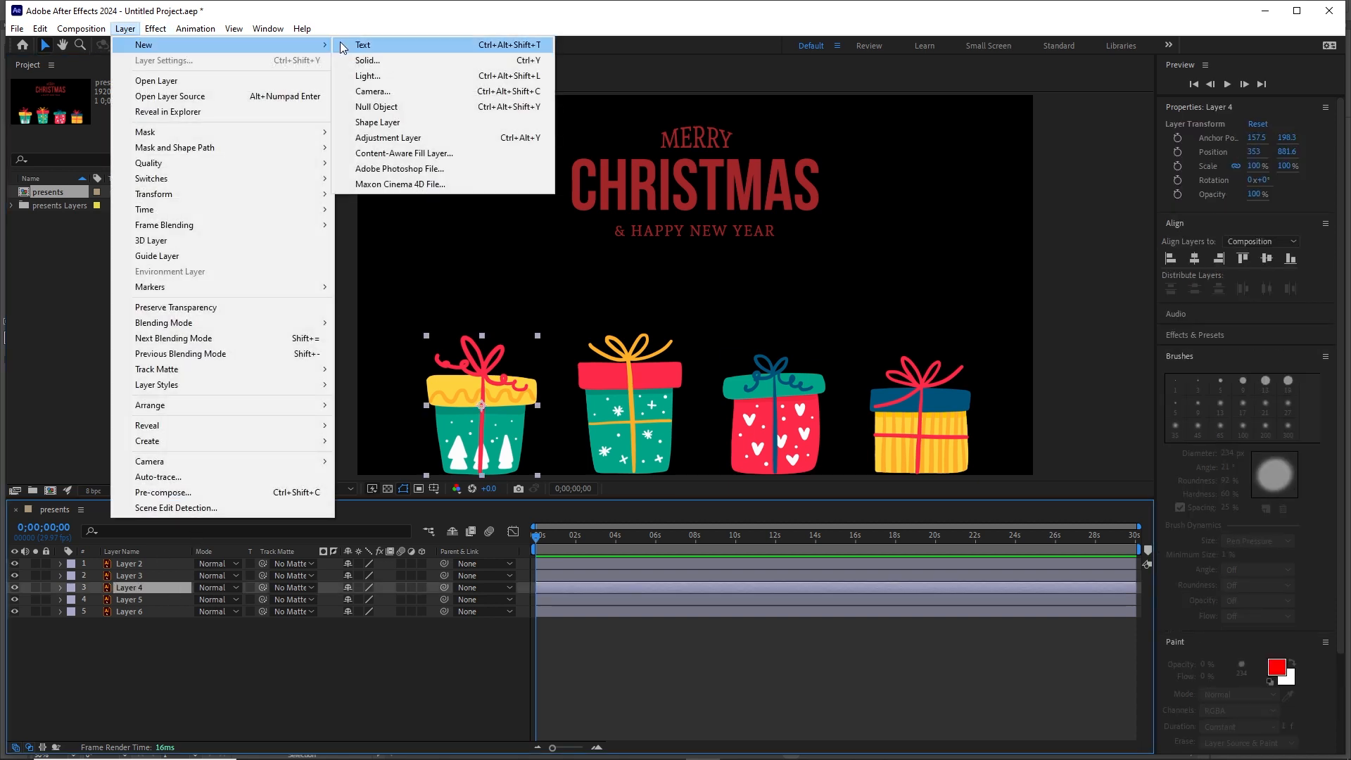
pyautogui.click(367, 61)
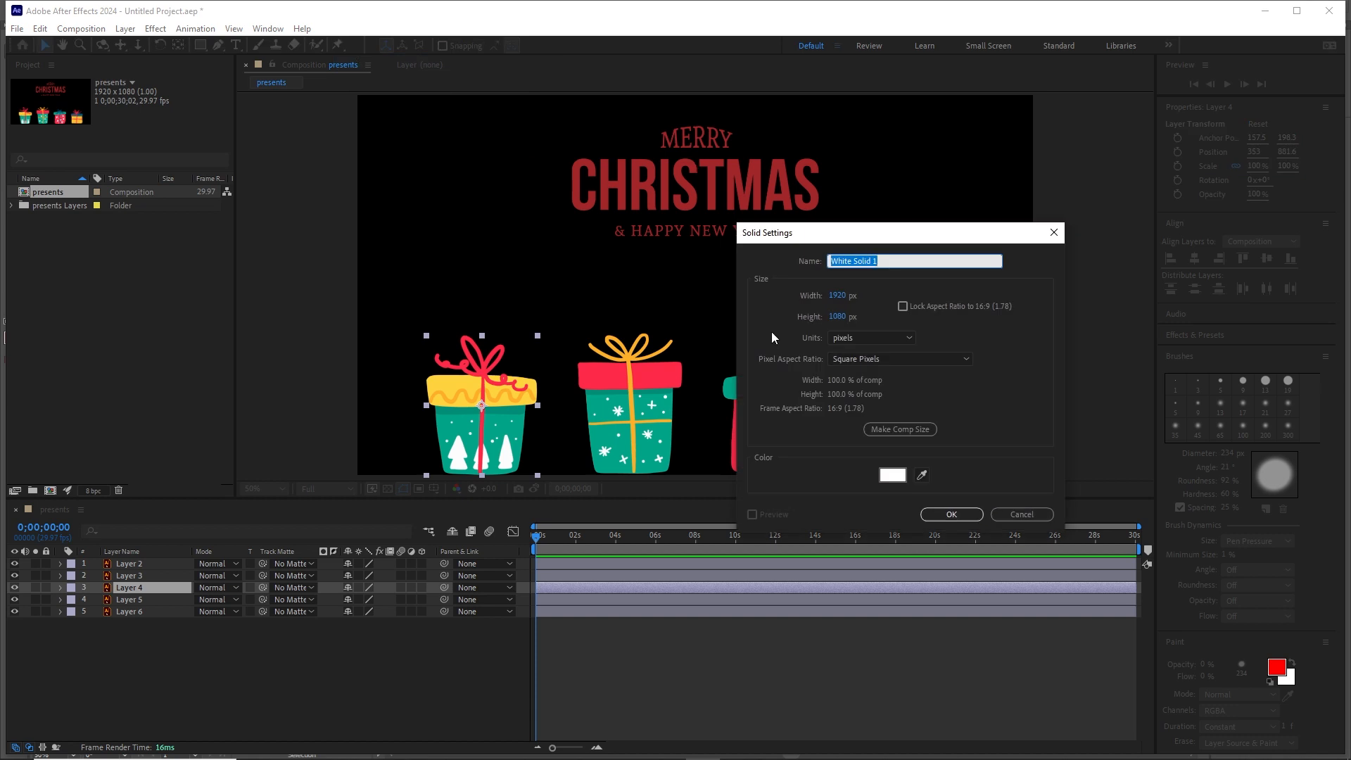
pyautogui.click(896, 478)
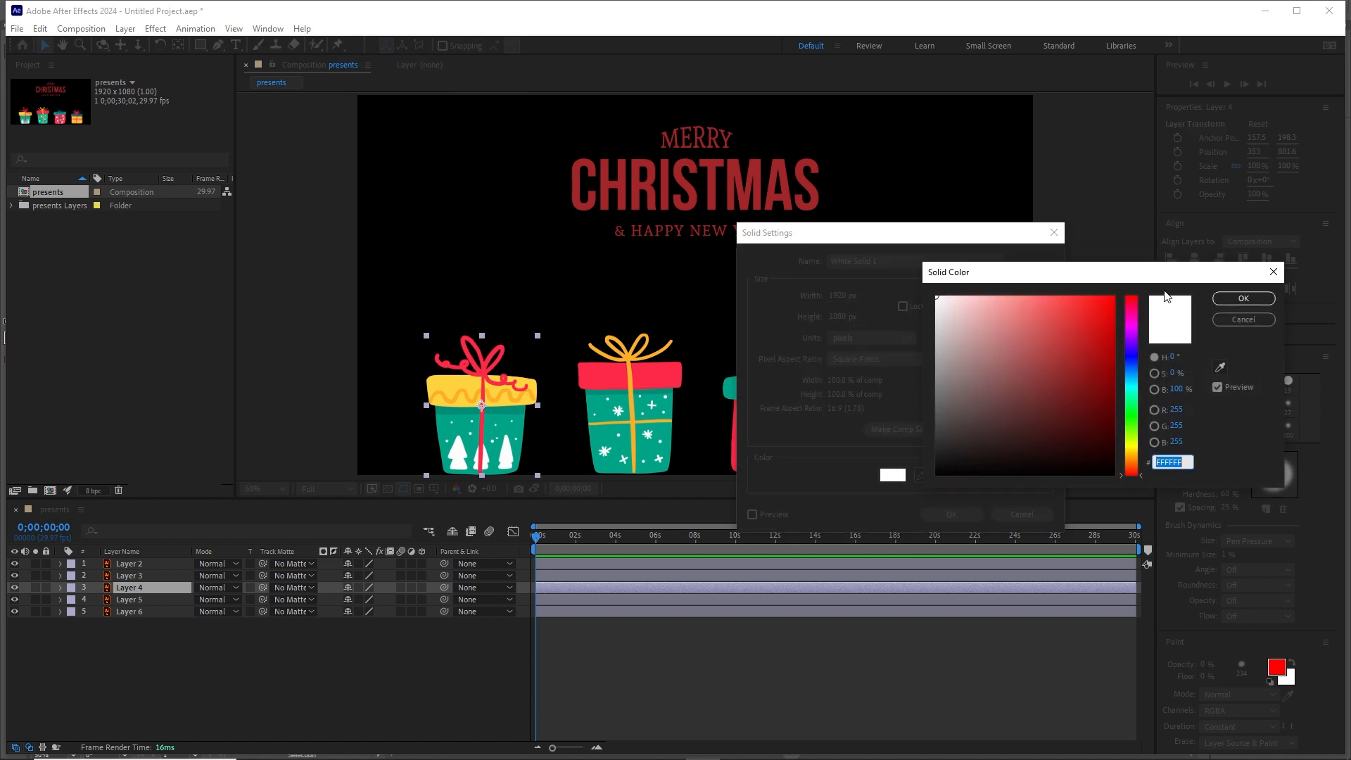
pyautogui.click(1242, 298)
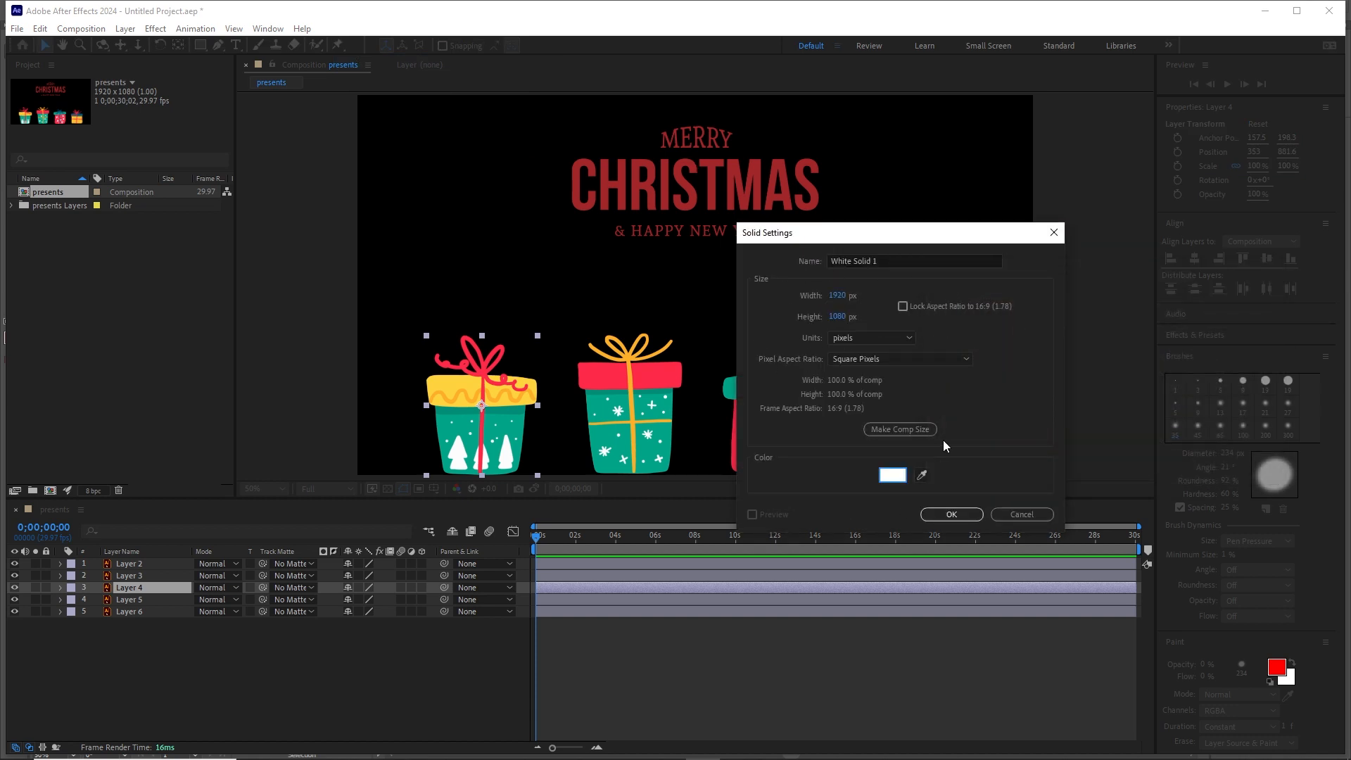
pyautogui.click(968, 519)
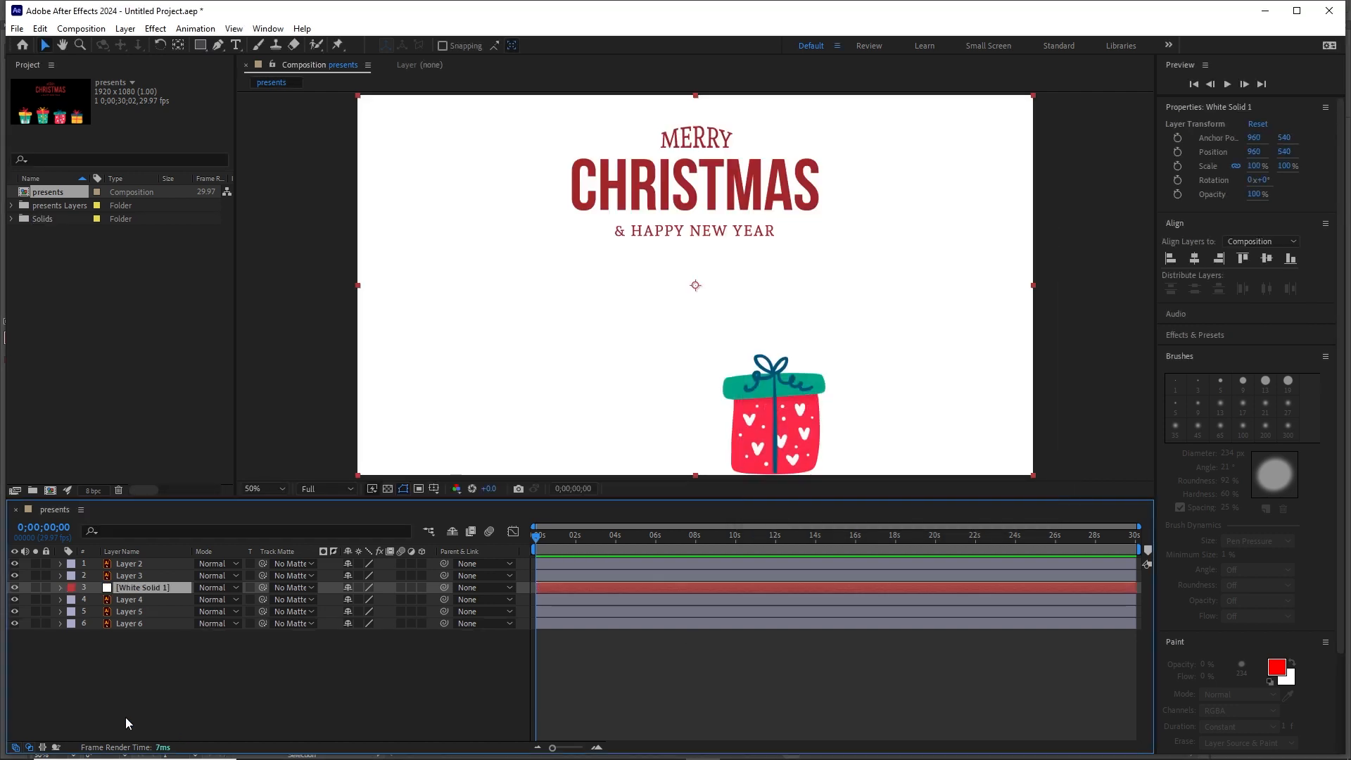
# Move the white solid below all the other layers as the background and lock it.
pyautogui.moveTo(129, 590); pyautogui.dragTo(146, 628)
pyautogui.click(154, 682)
pyautogui.click(175, 693)
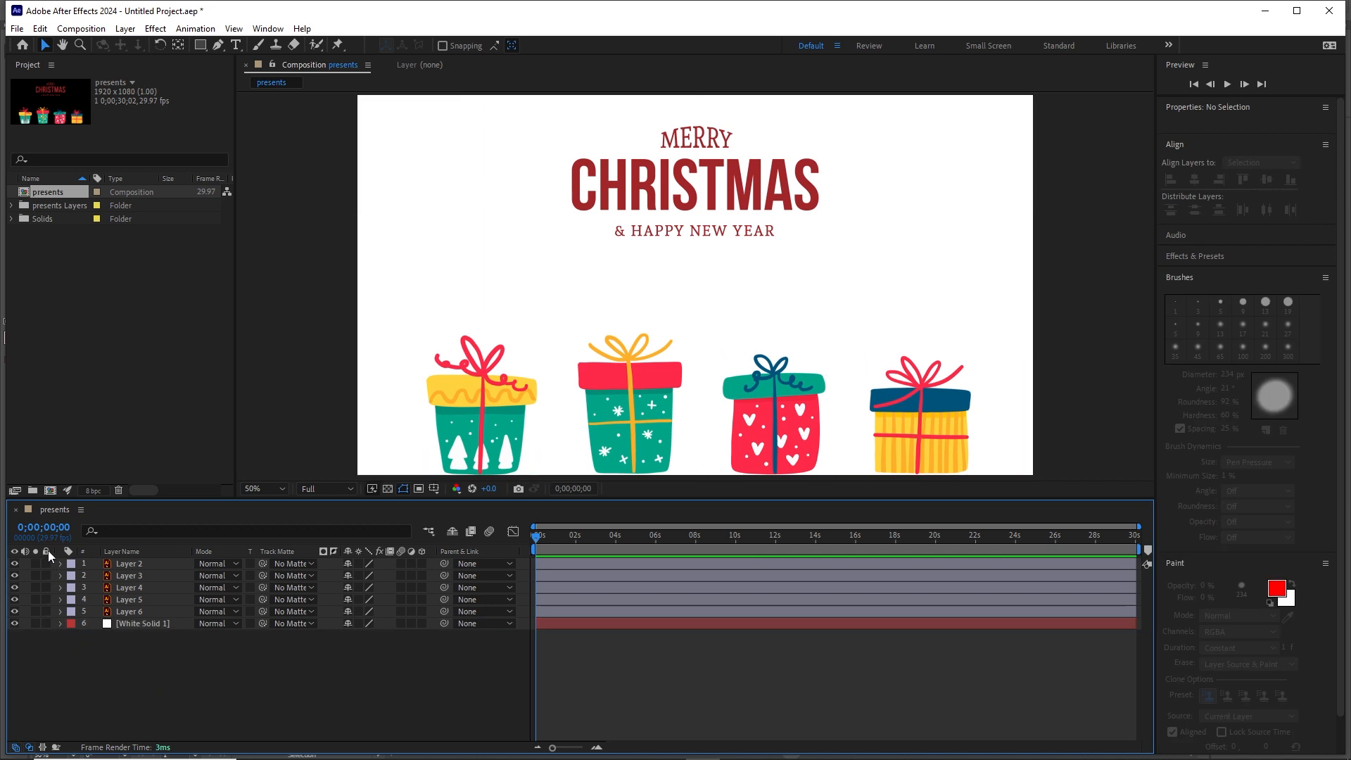
pyautogui.click(46, 623)
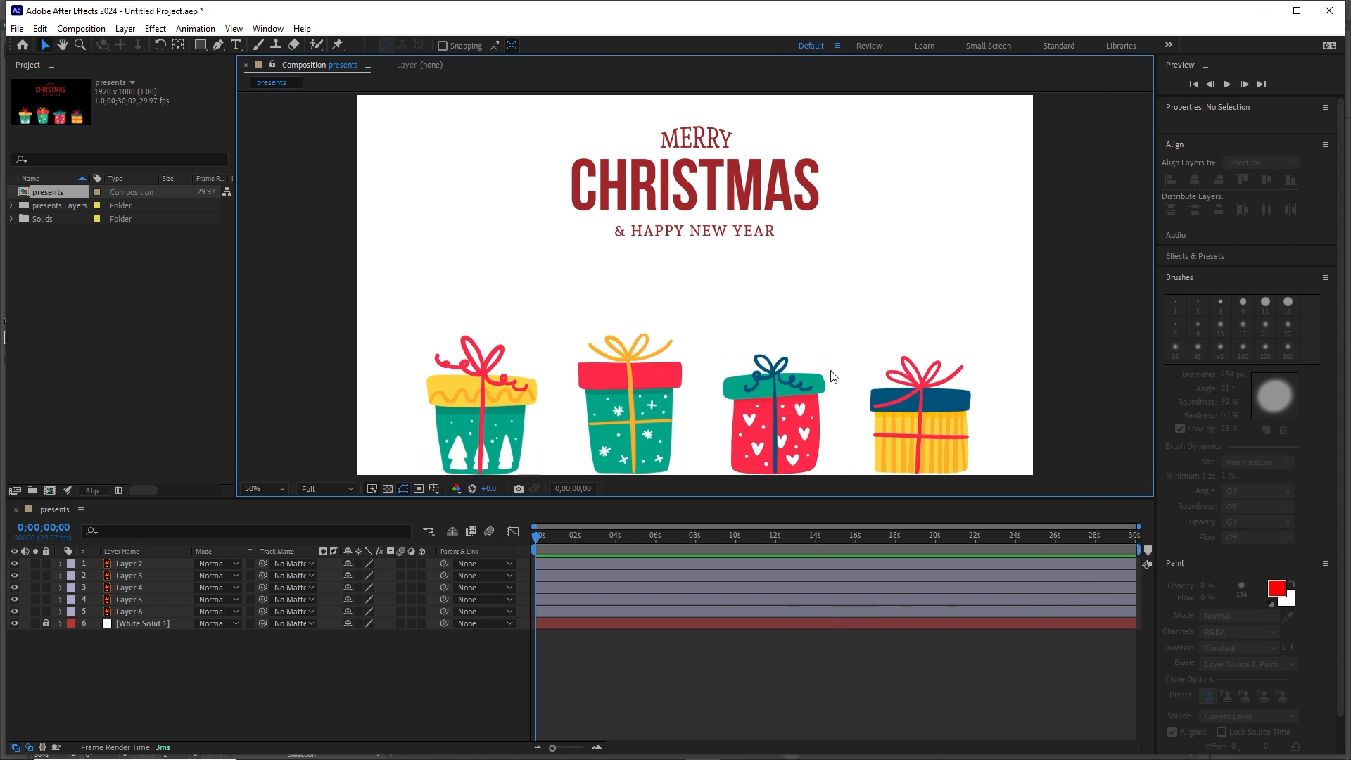
# Change the label colour of Layer 2, the Merry Christmas lettering, to Yellow.
pyautogui.click(714, 185)
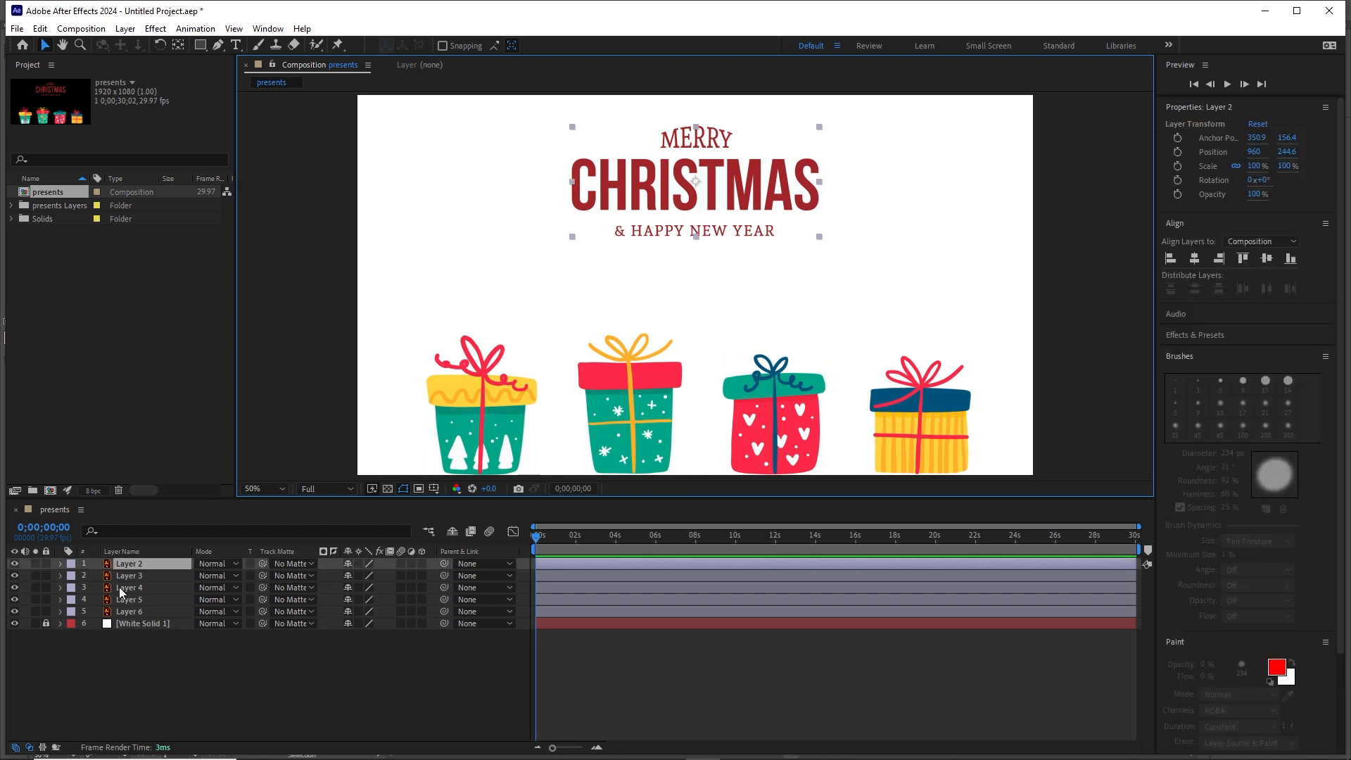
pyautogui.click(164, 699)
pyautogui.click(135, 565)
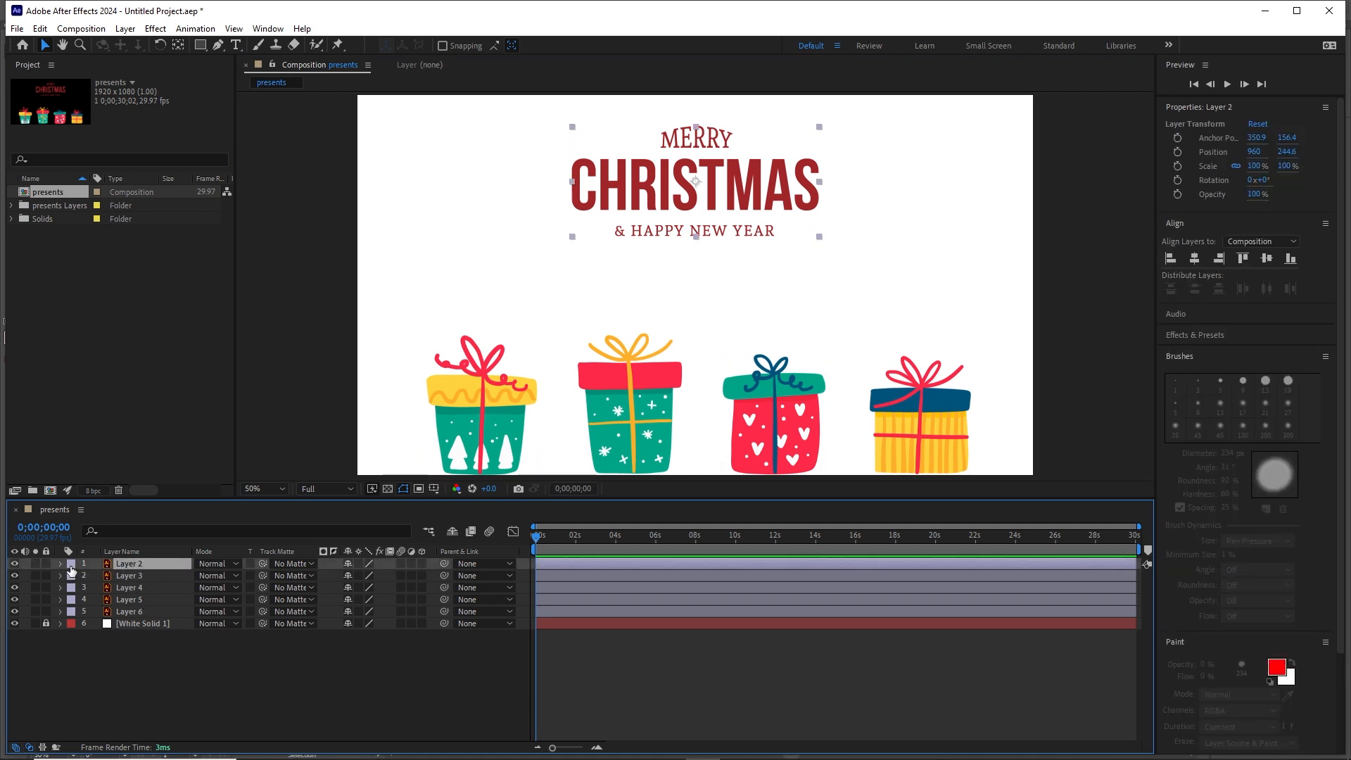
pyautogui.click(71, 567)
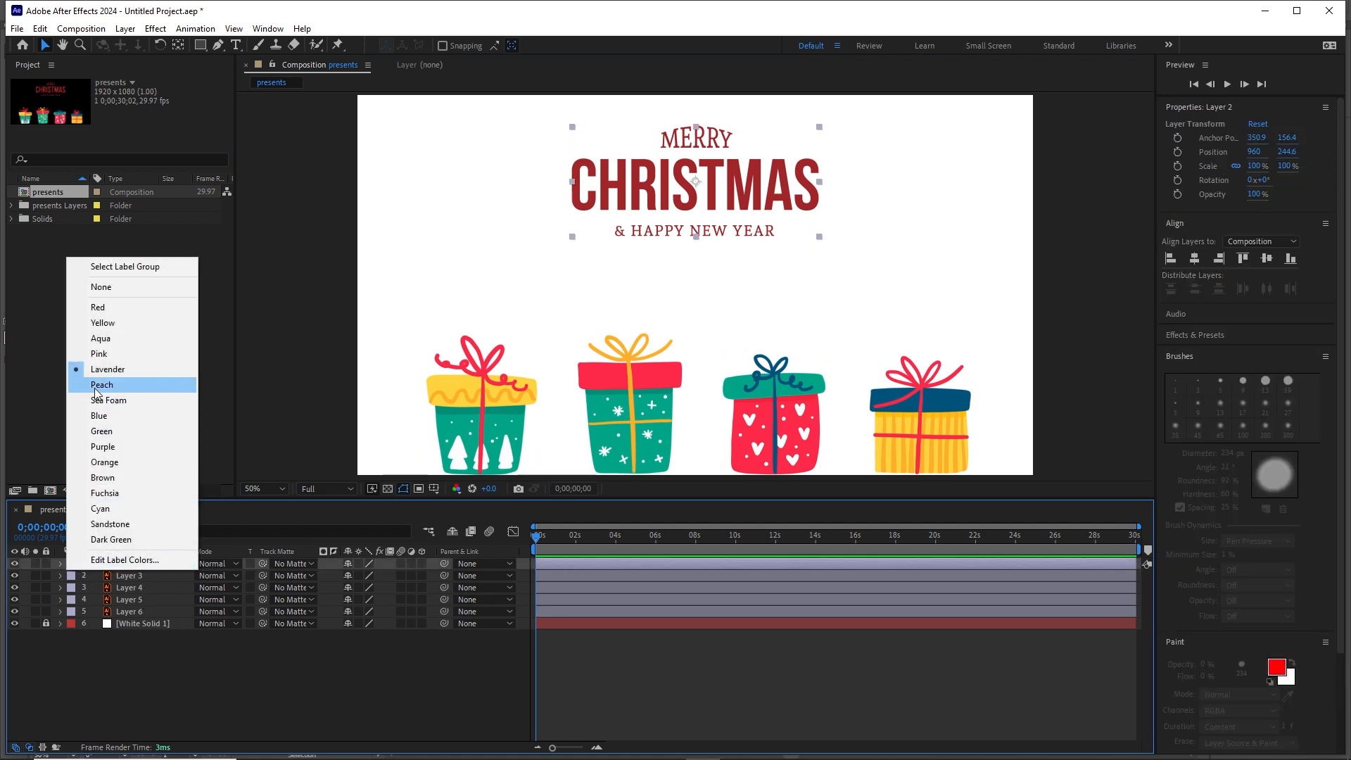
pyautogui.click(97, 325)
pyautogui.click(287, 701)
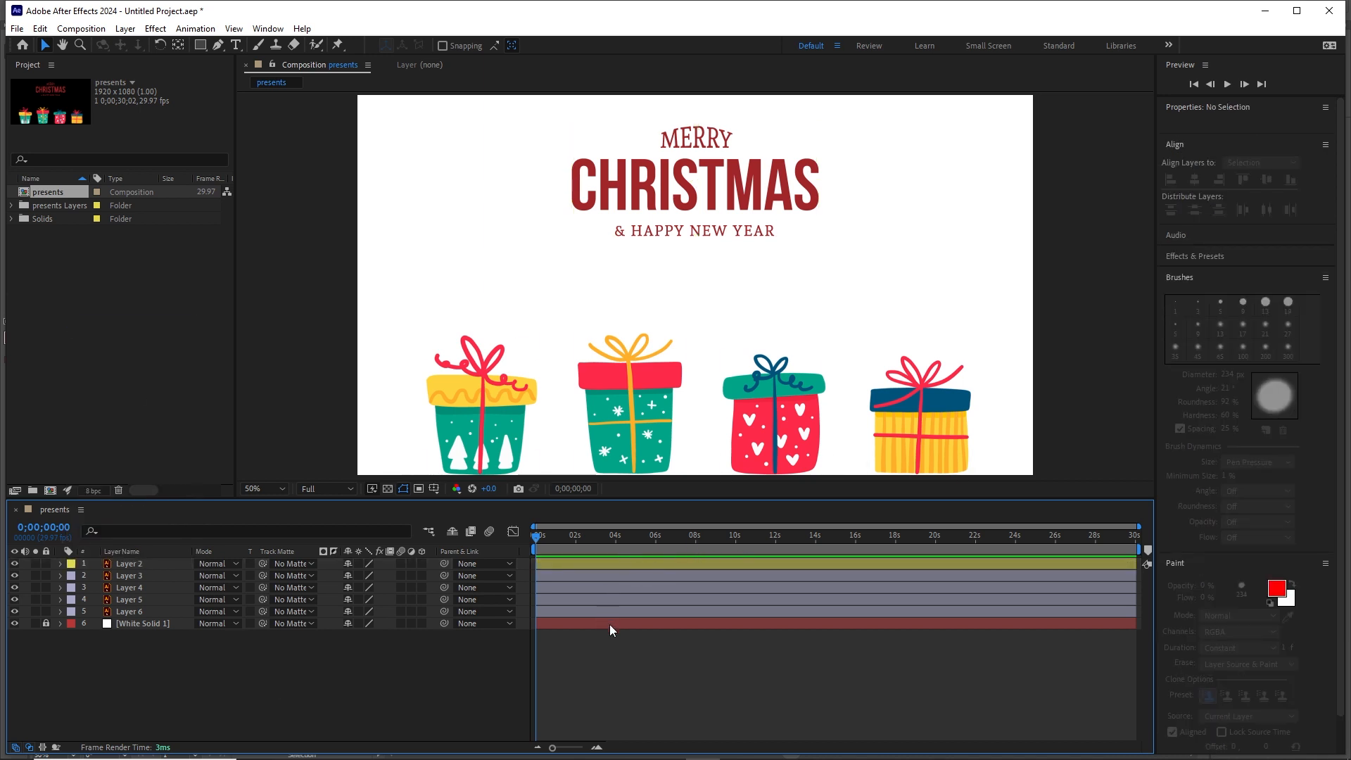
pyautogui.click(626, 561)
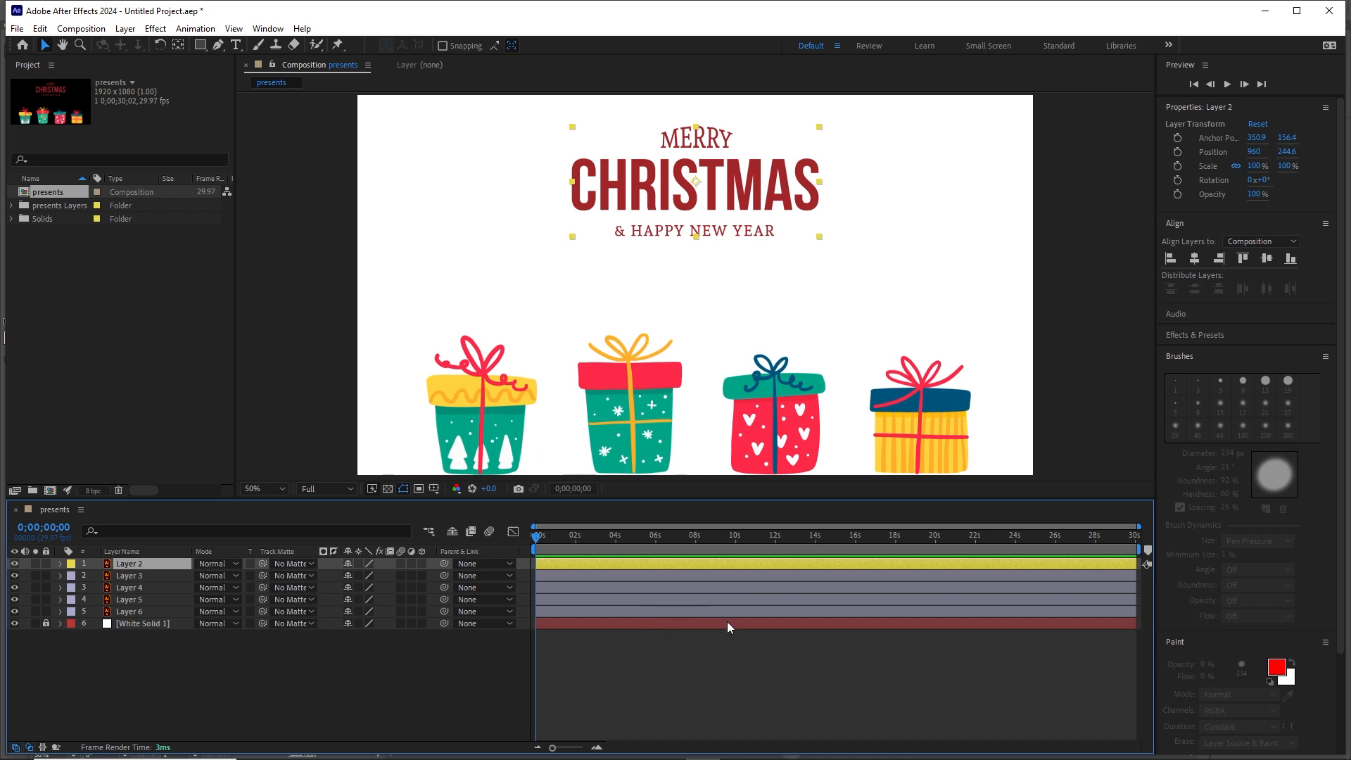
pyautogui.click(247, 691)
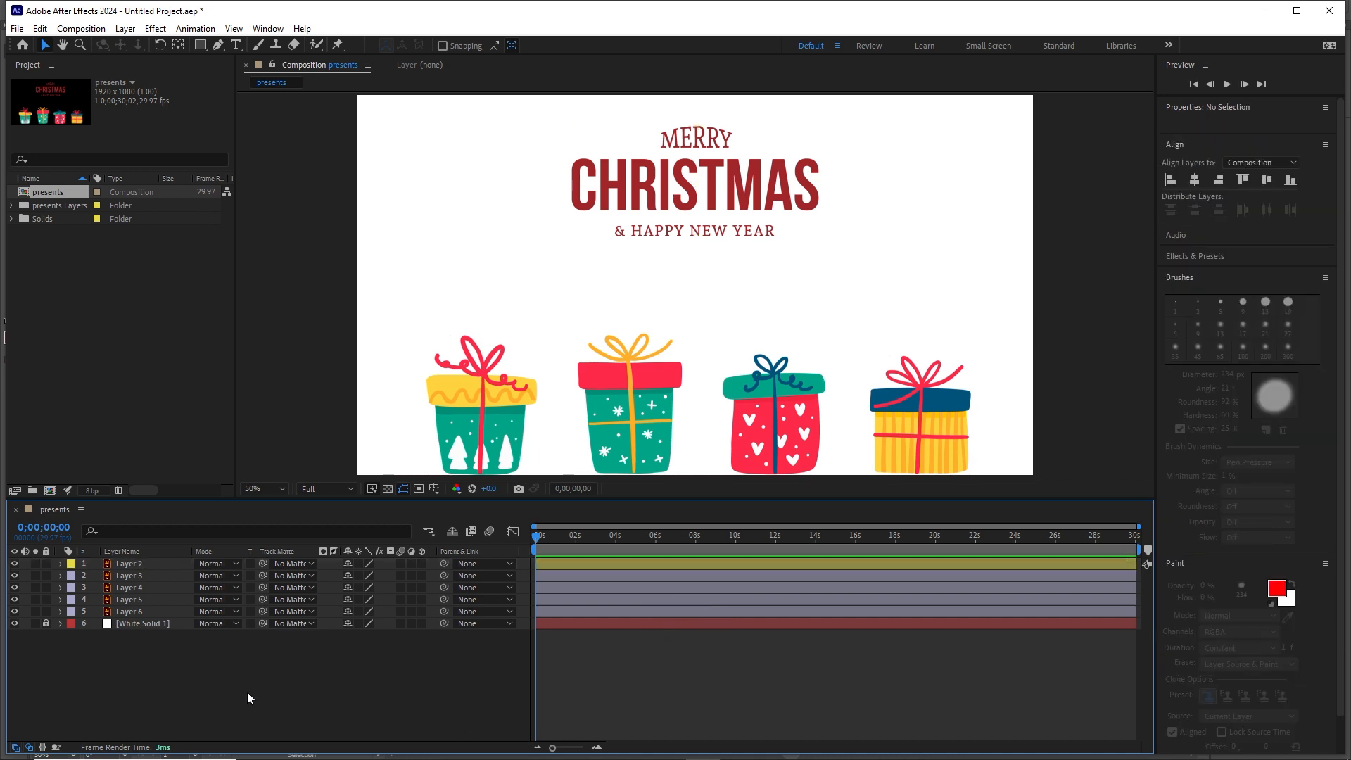
pyautogui.click(132, 613)
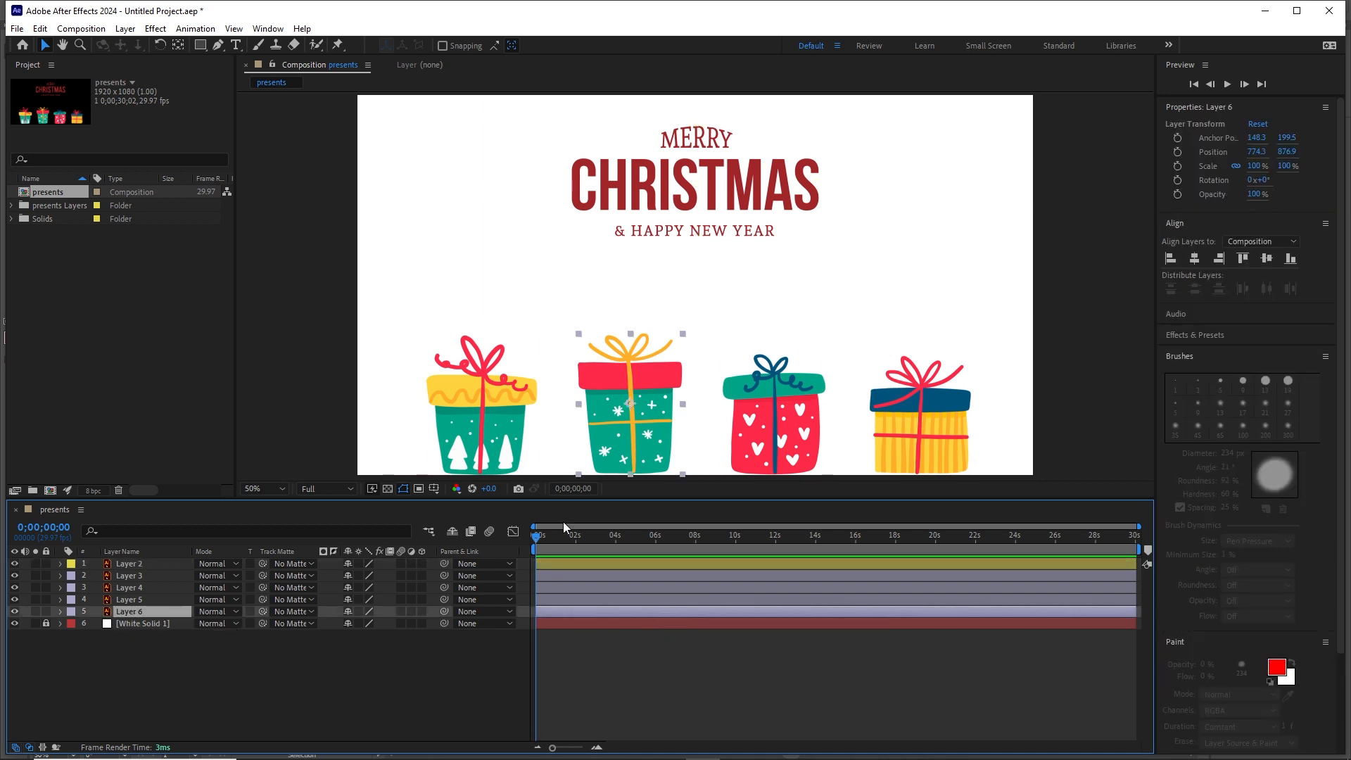
pyautogui.press('p')
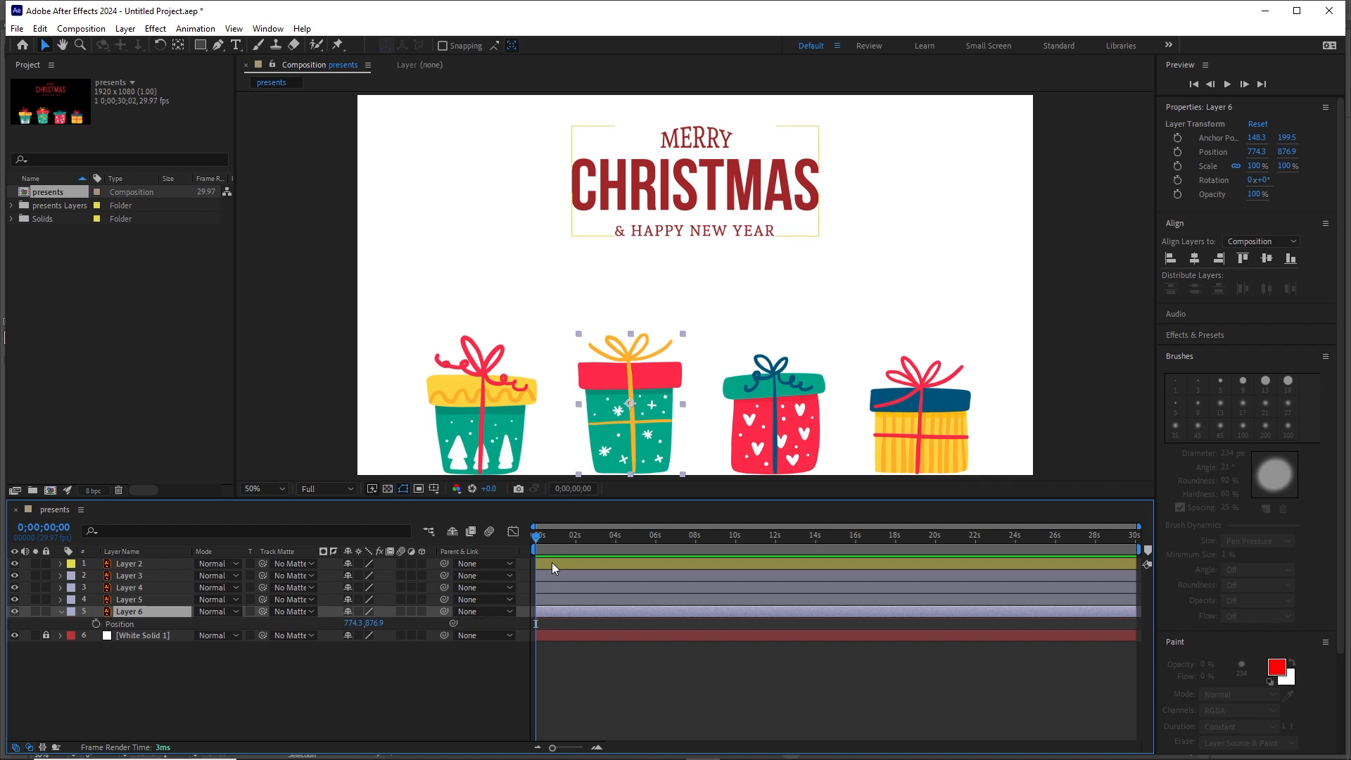
pyautogui.press('p')
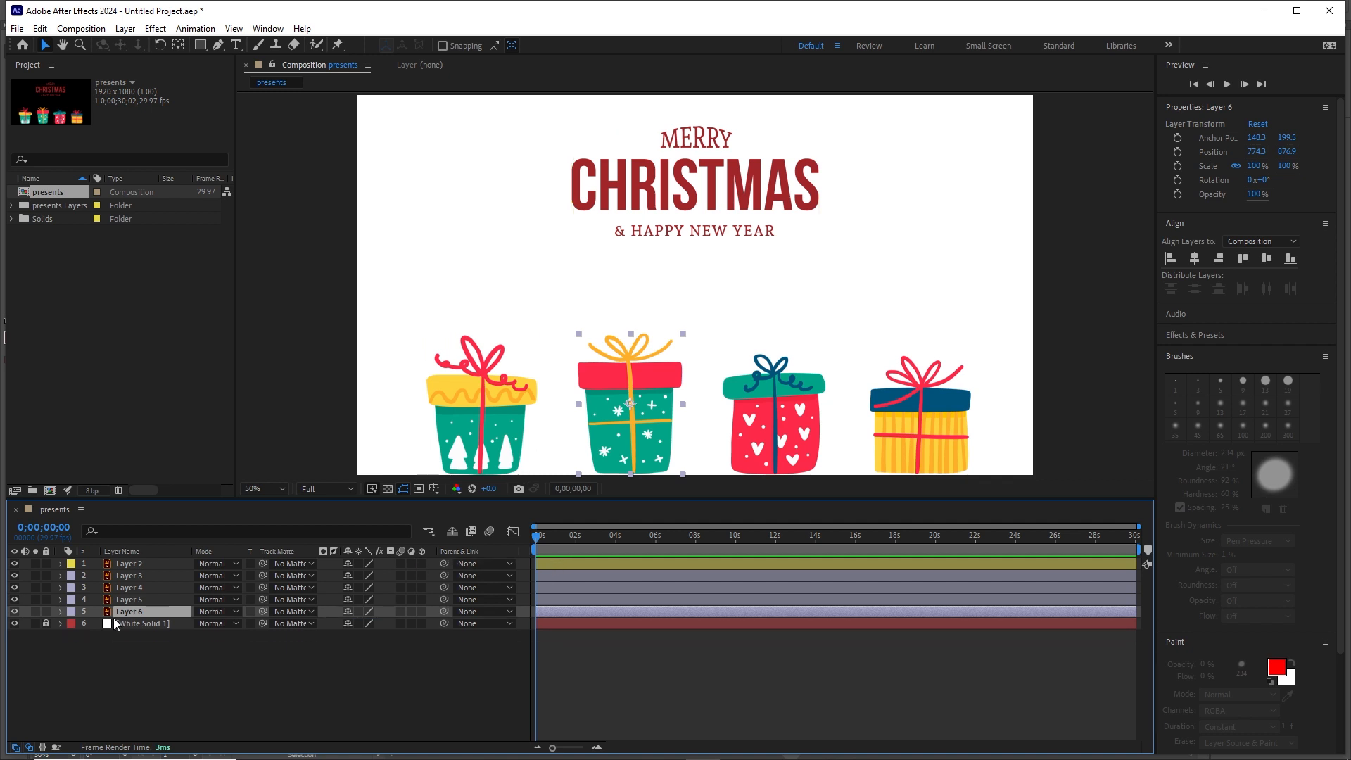
pyautogui.click(60, 611)
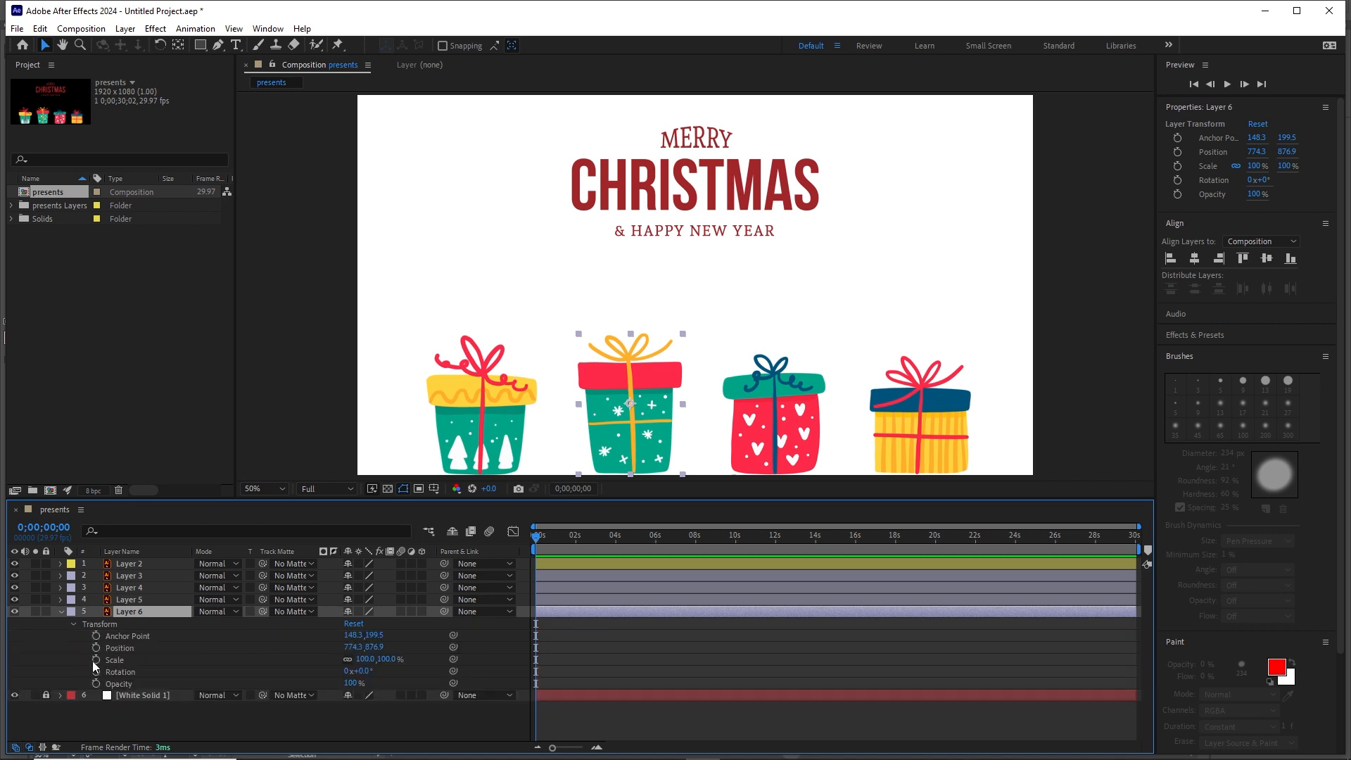
pyautogui.click(117, 649)
pyautogui.click(61, 611)
# Reveal the Position property of Layer 6, the second gift, and separate its dimensions into X and Y.
pyautogui.click(132, 612)
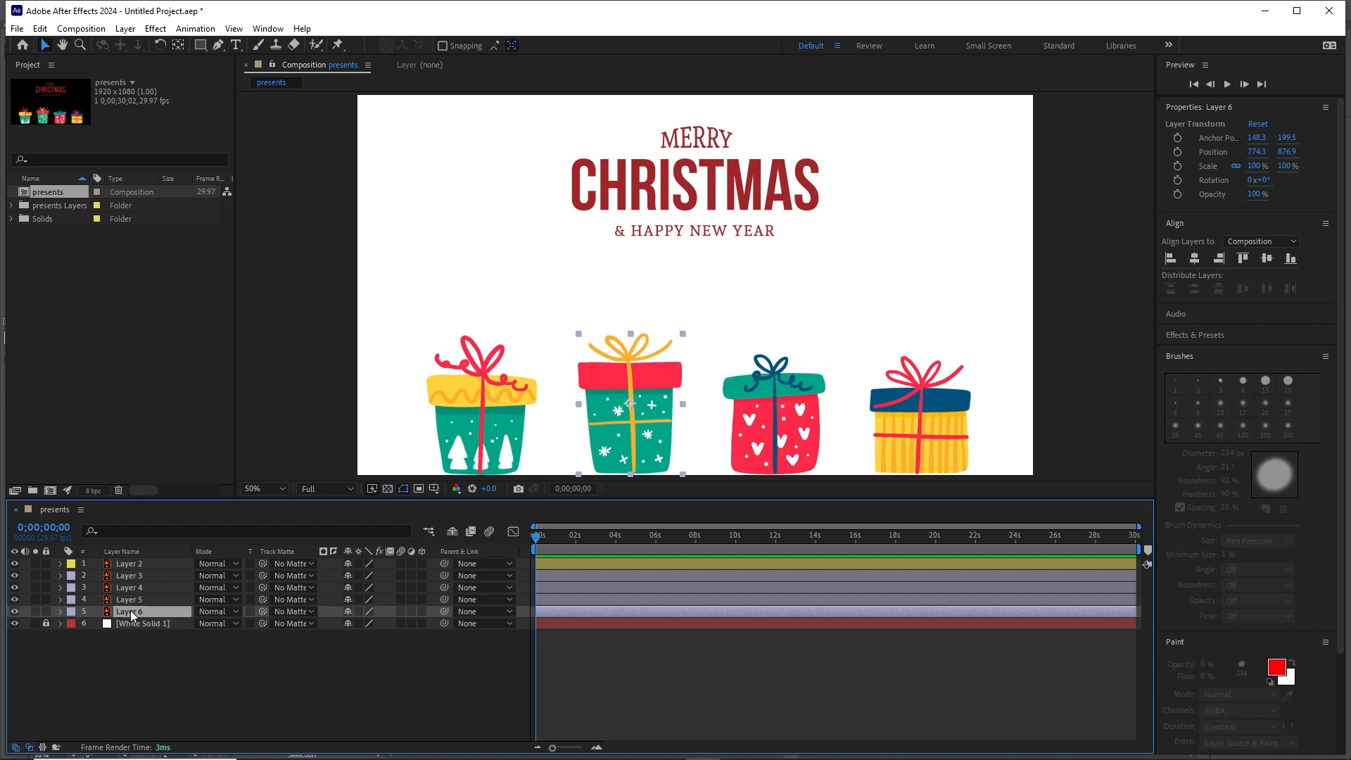
pyautogui.press('p')
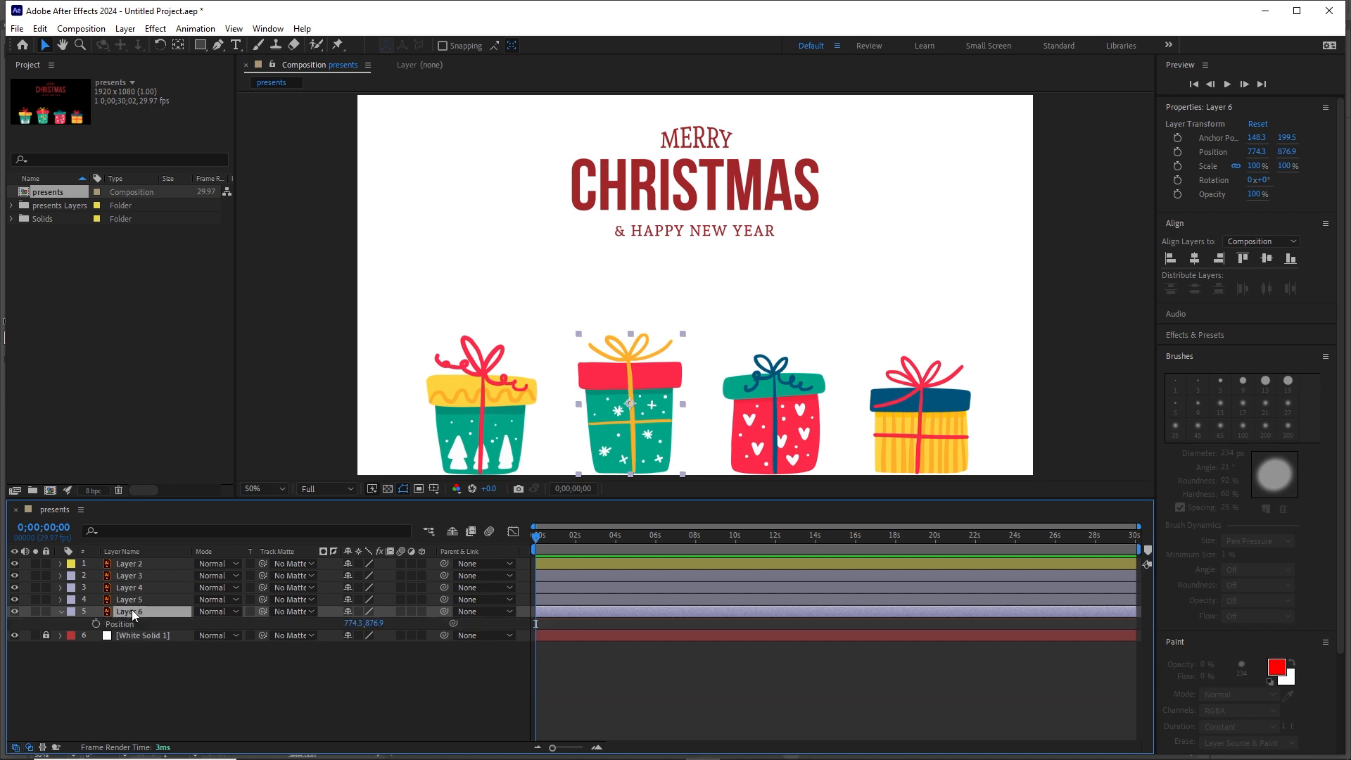
pyautogui.click(129, 656)
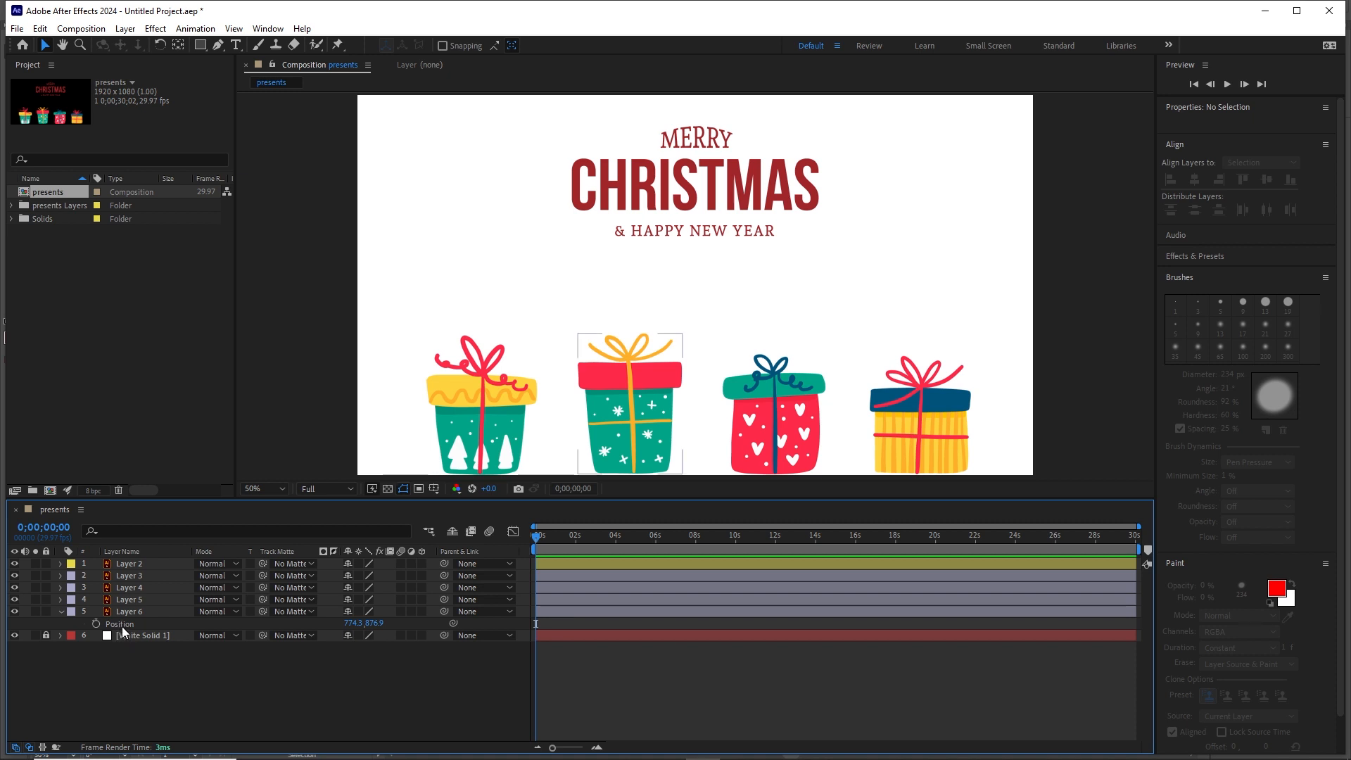
pyautogui.rightClick(122, 630)
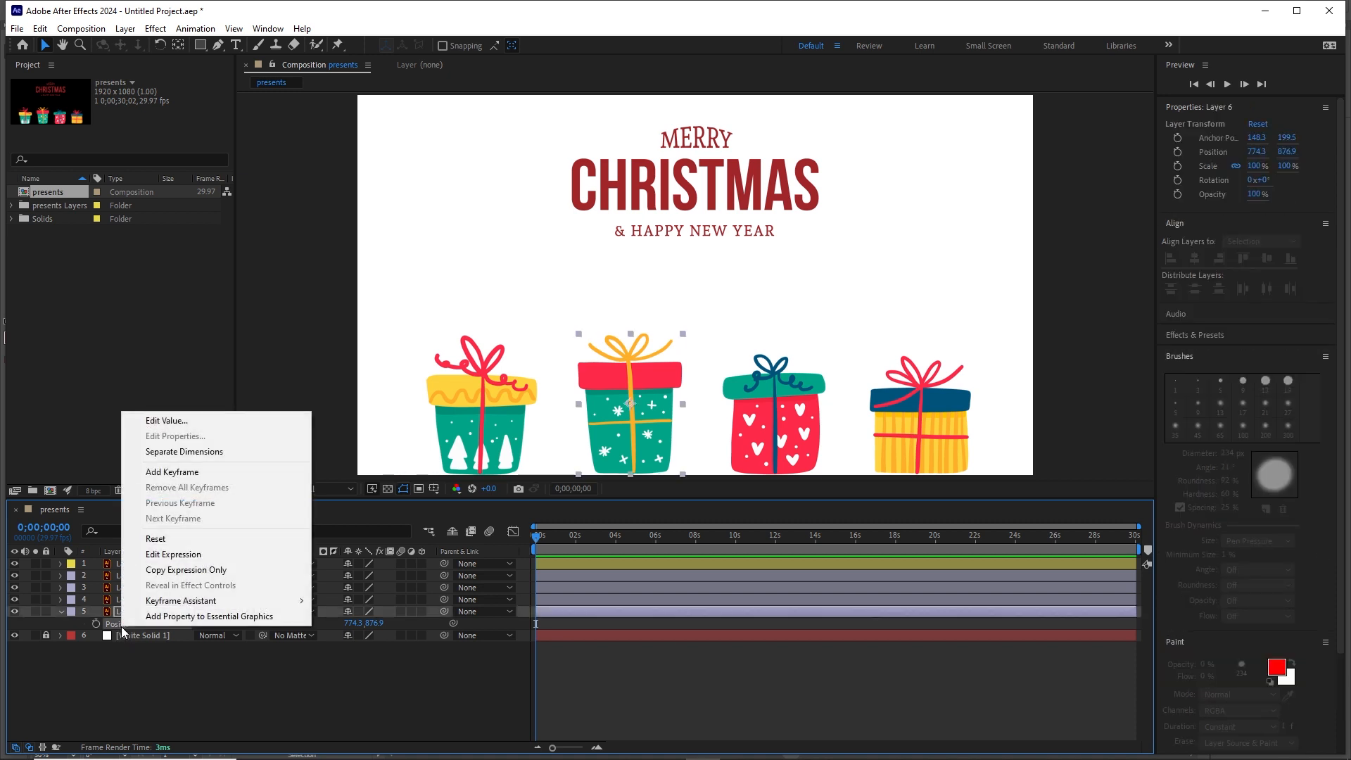
pyautogui.click(195, 453)
pyautogui.click(223, 698)
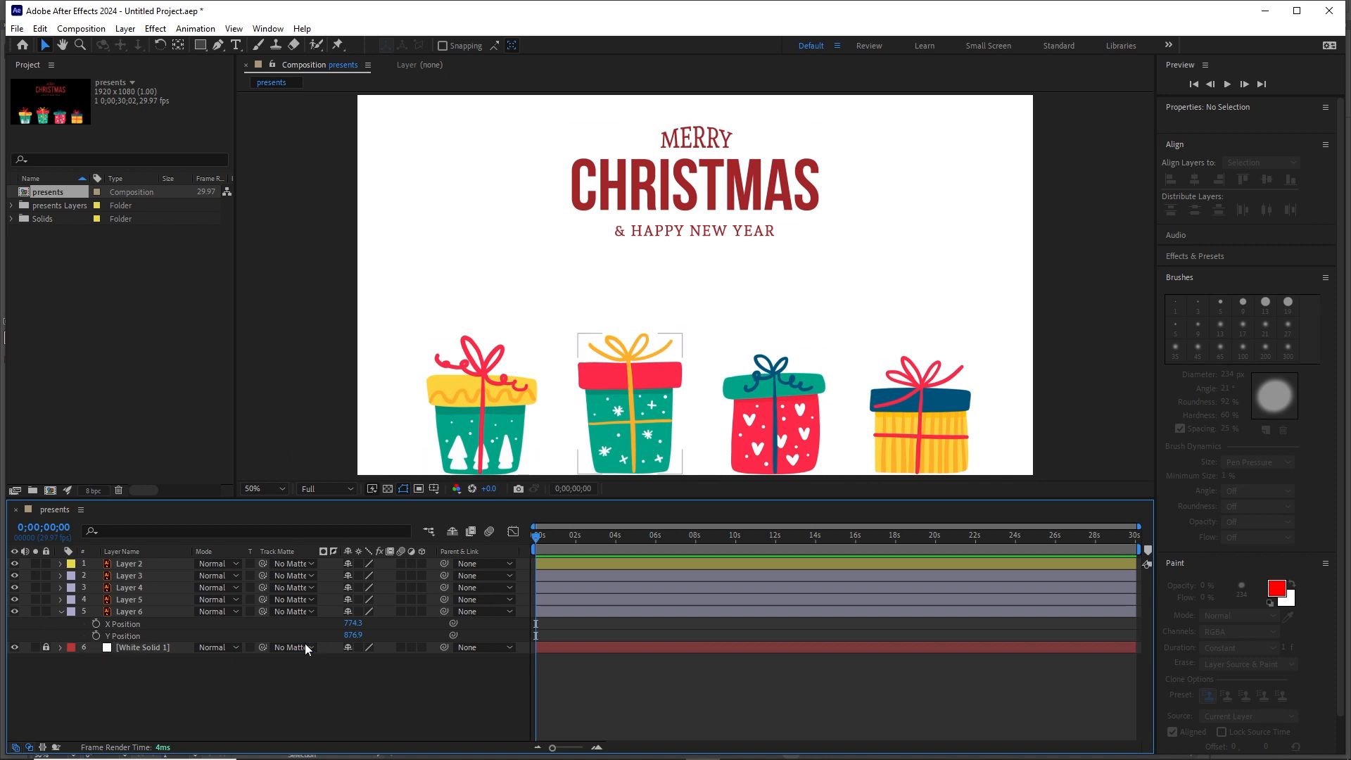
# Add a Y Position keyframe to Layer 6 at 0;00;00;00 and move the current time to 0;00;00;25.
pyautogui.click(95, 635)
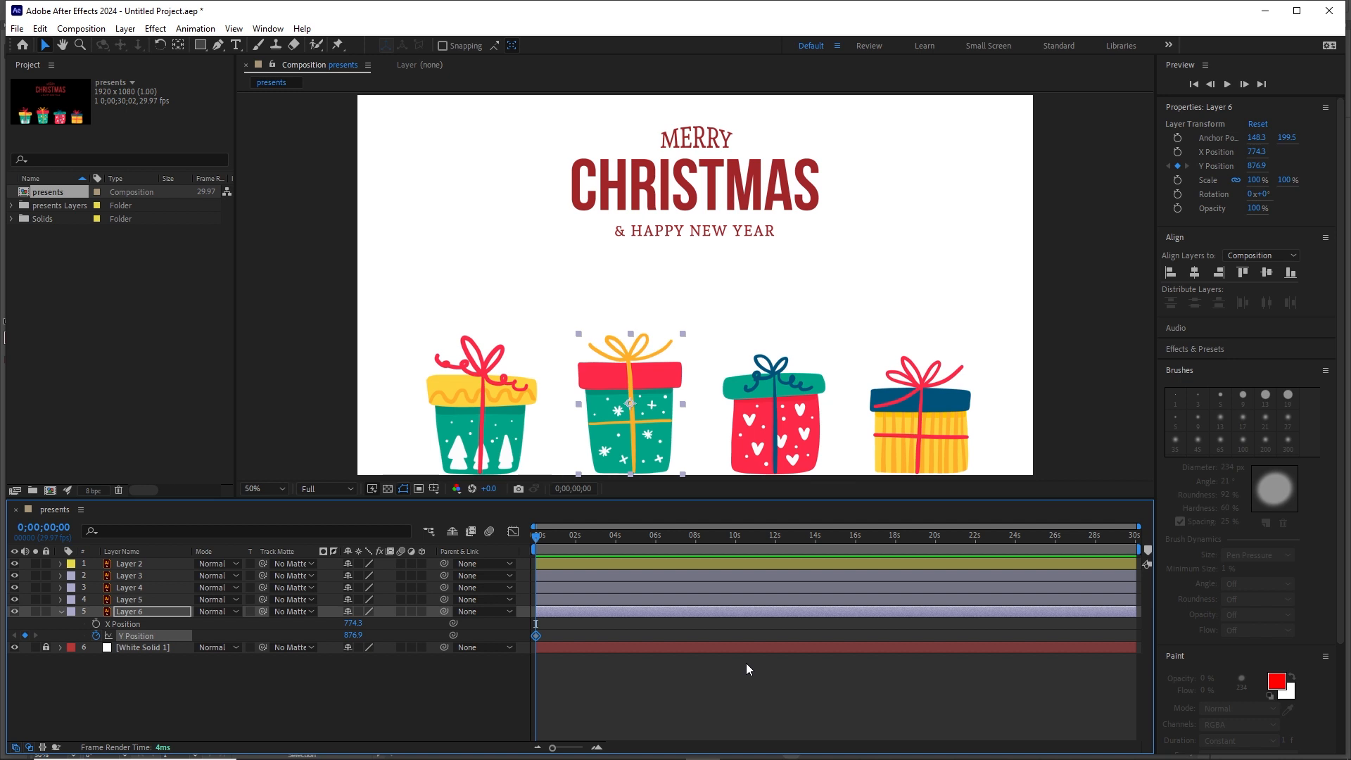
pyautogui.hotkey('shift', 'pagedown')
pyautogui.hotkey('shift', 'pagedown')
pyautogui.press('pagedown')
pyautogui.press('pagedown')
pyautogui.click(596, 747)
pyautogui.moveTo(659, 748); pyautogui.dragTo(638, 750)
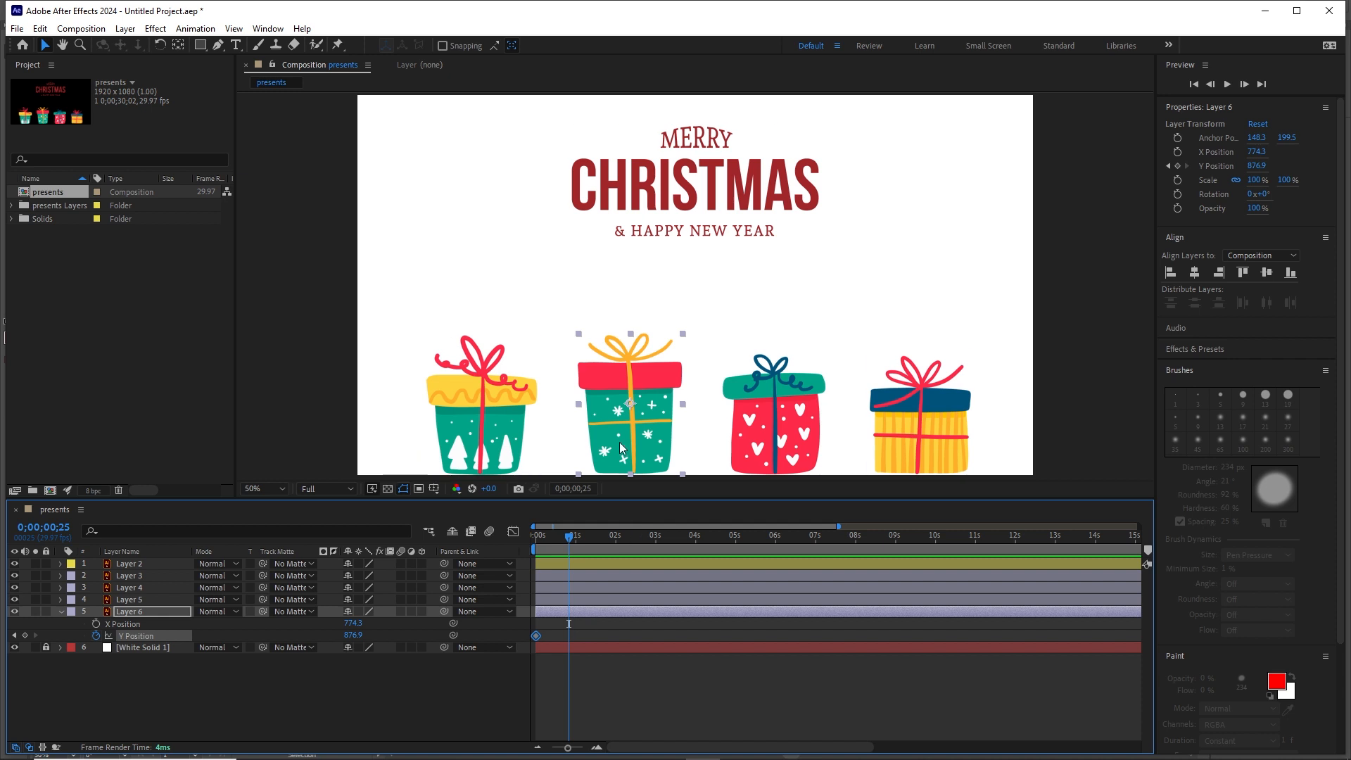
pyautogui.click(648, 425)
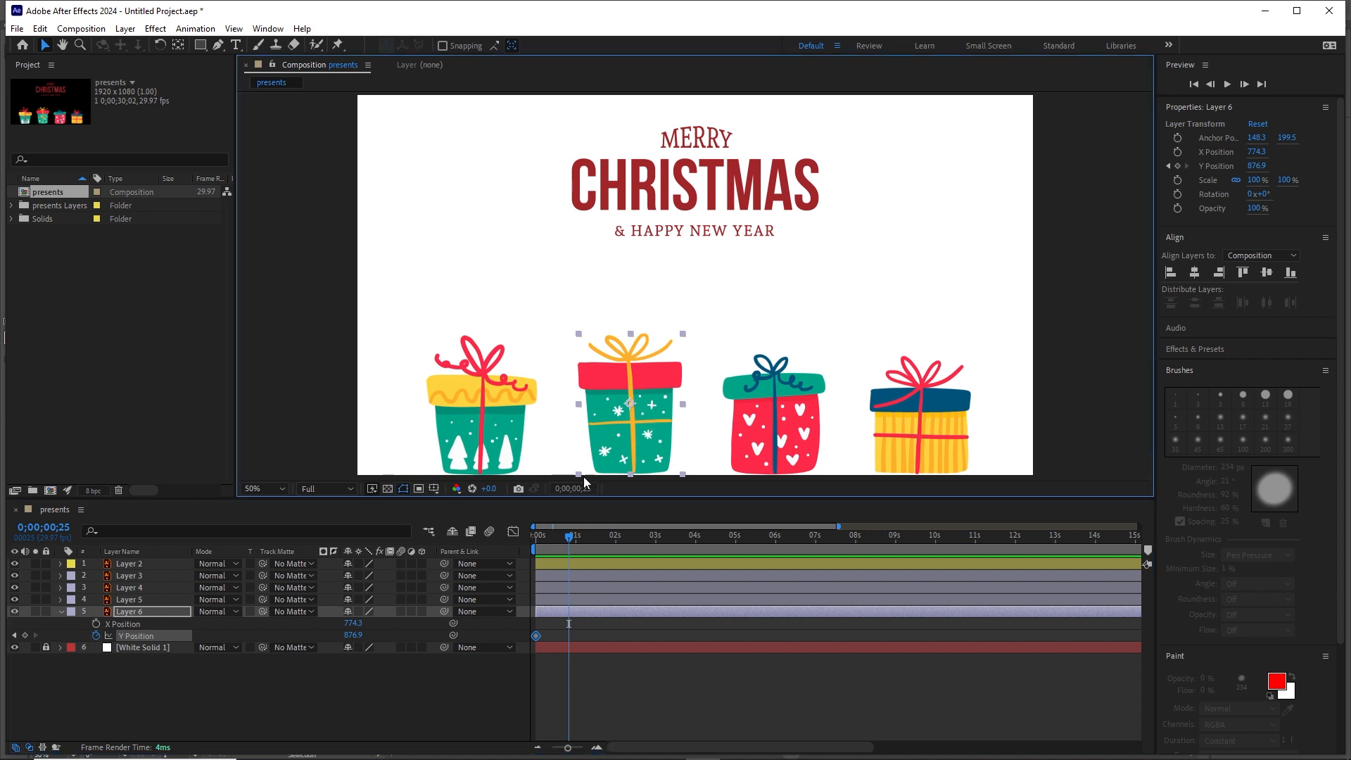
# Raise the second gift (Layer 6) at 0;00;00;25 by setting its Y Position to 524.9.
pyautogui.hotkey('shift', 'Up')
pyautogui.hotkey('shift', 'Up')
pyautogui.hotkey('shift', 'Up')
pyautogui.hotkey('shift', 'Up')
pyautogui.hotkey('shift', 'Up')
pyautogui.hotkey('shift', 'Up')
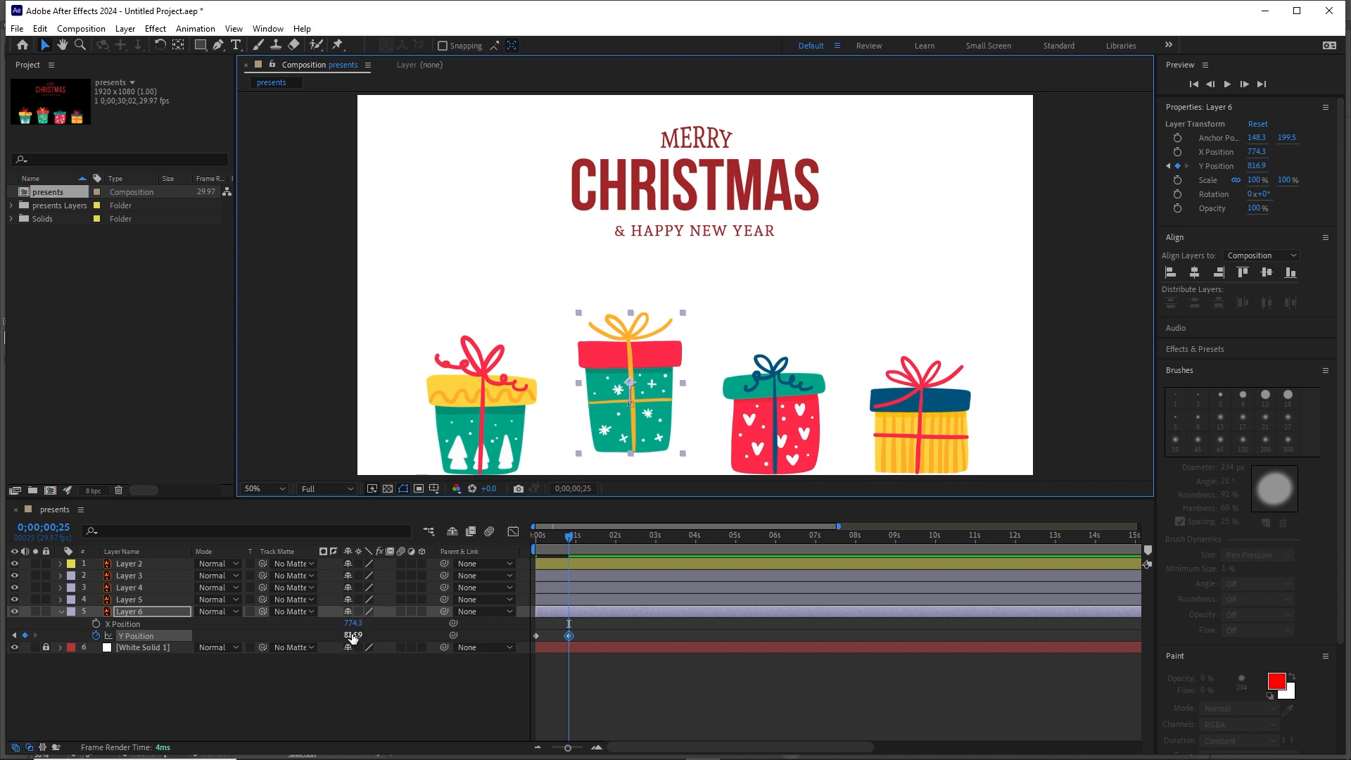
pyautogui.moveTo(352, 635); pyautogui.dragTo(291, 628)
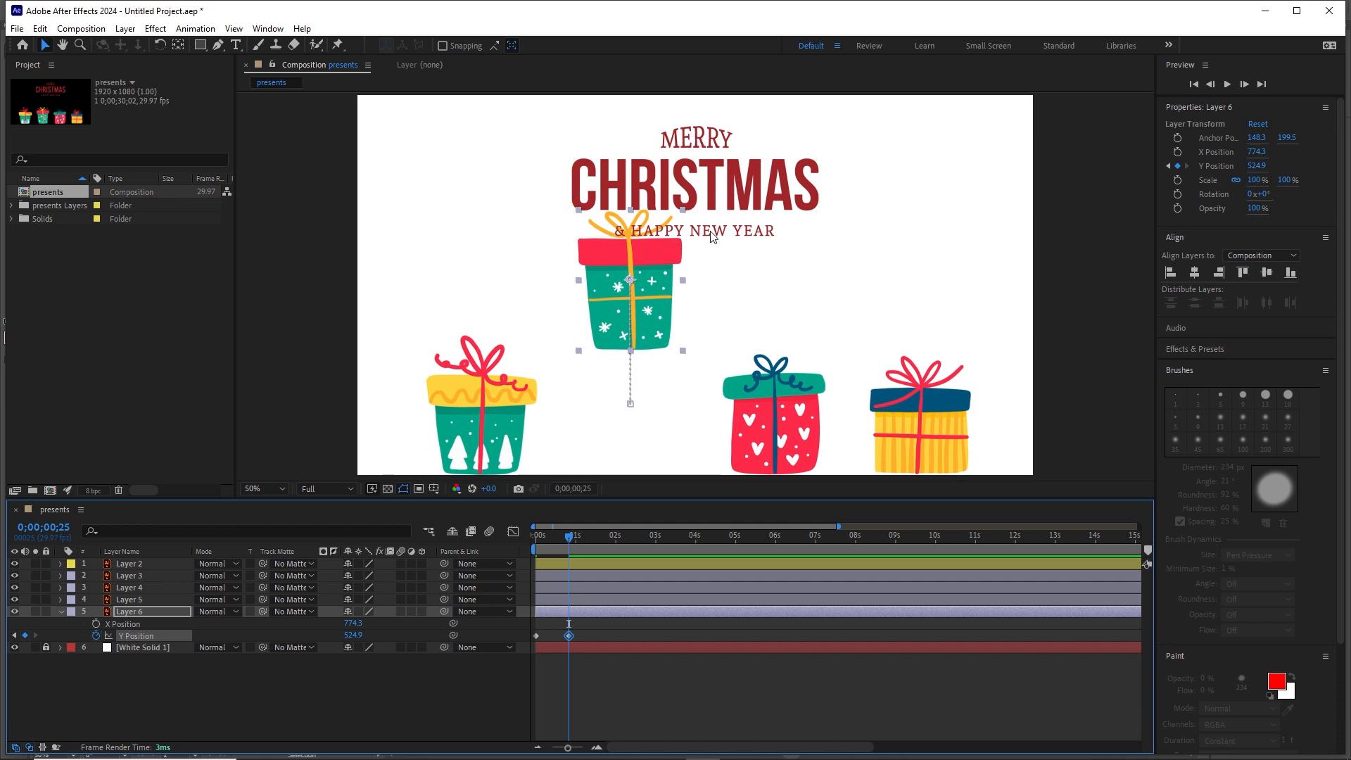
# Copy Layer 6's first Y Position keyframe and paste it at 0;00;01;20 so the gift lands again.
pyautogui.click(618, 711)
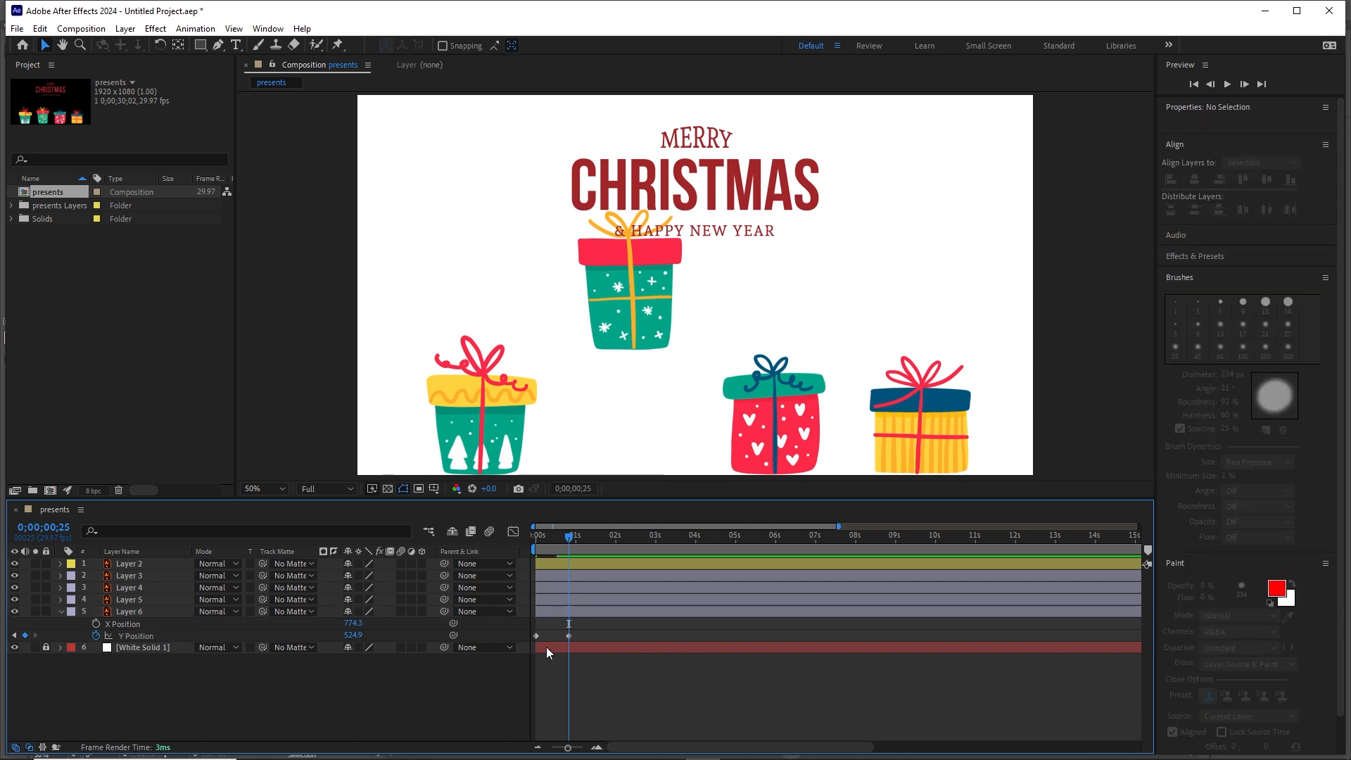
pyautogui.moveTo(545, 633); pyautogui.dragTo(530, 637)
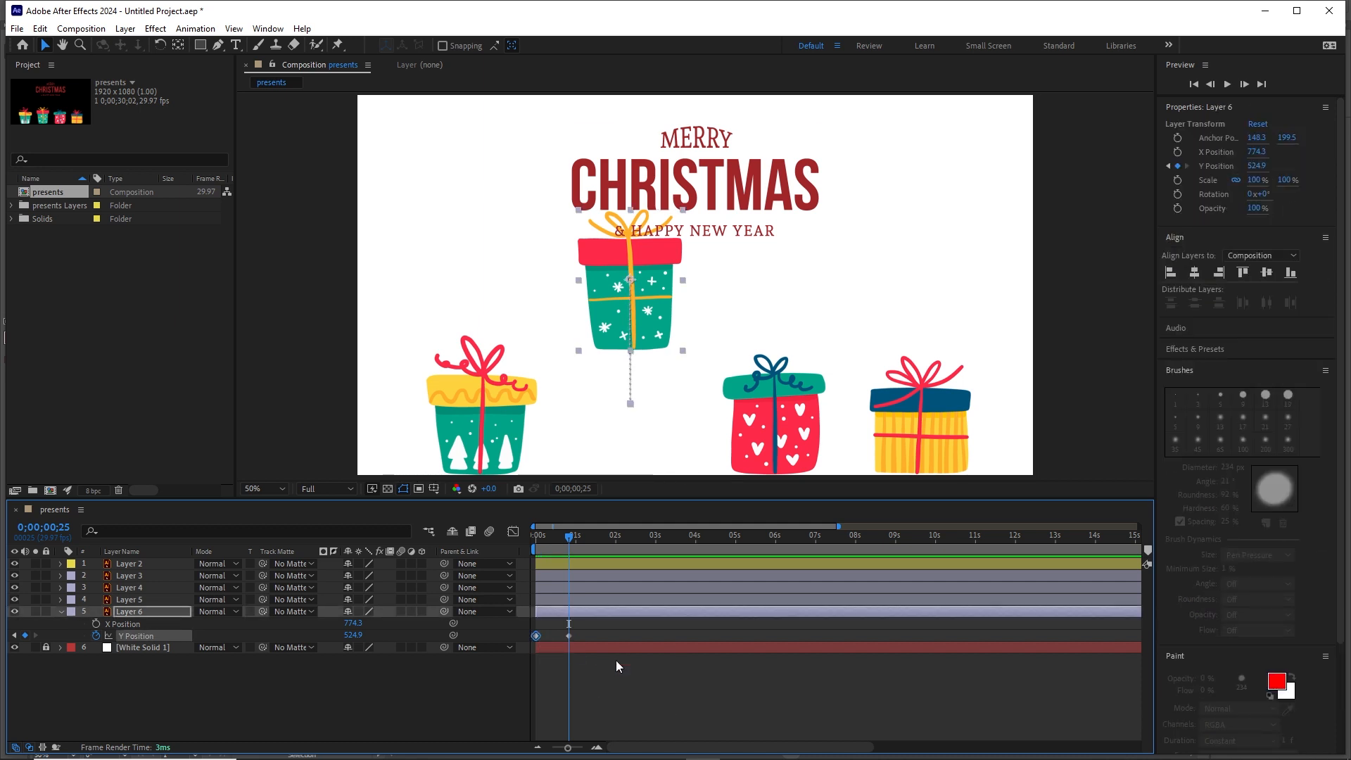
pyautogui.press('space')
pyautogui.hotkey('ctrl', 'v')
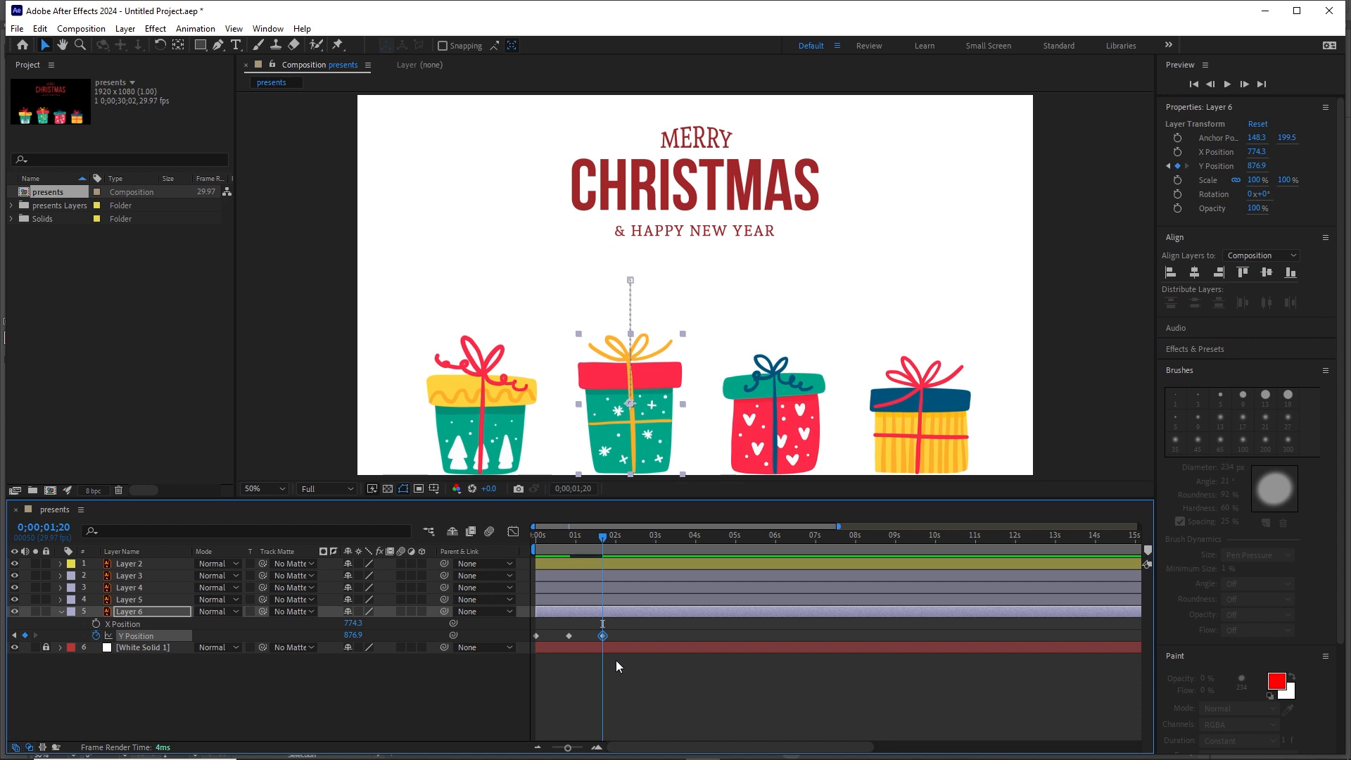
# Preview the second gift's jump animation and move the current time back to 0;00;01;22.
pyautogui.press('space')
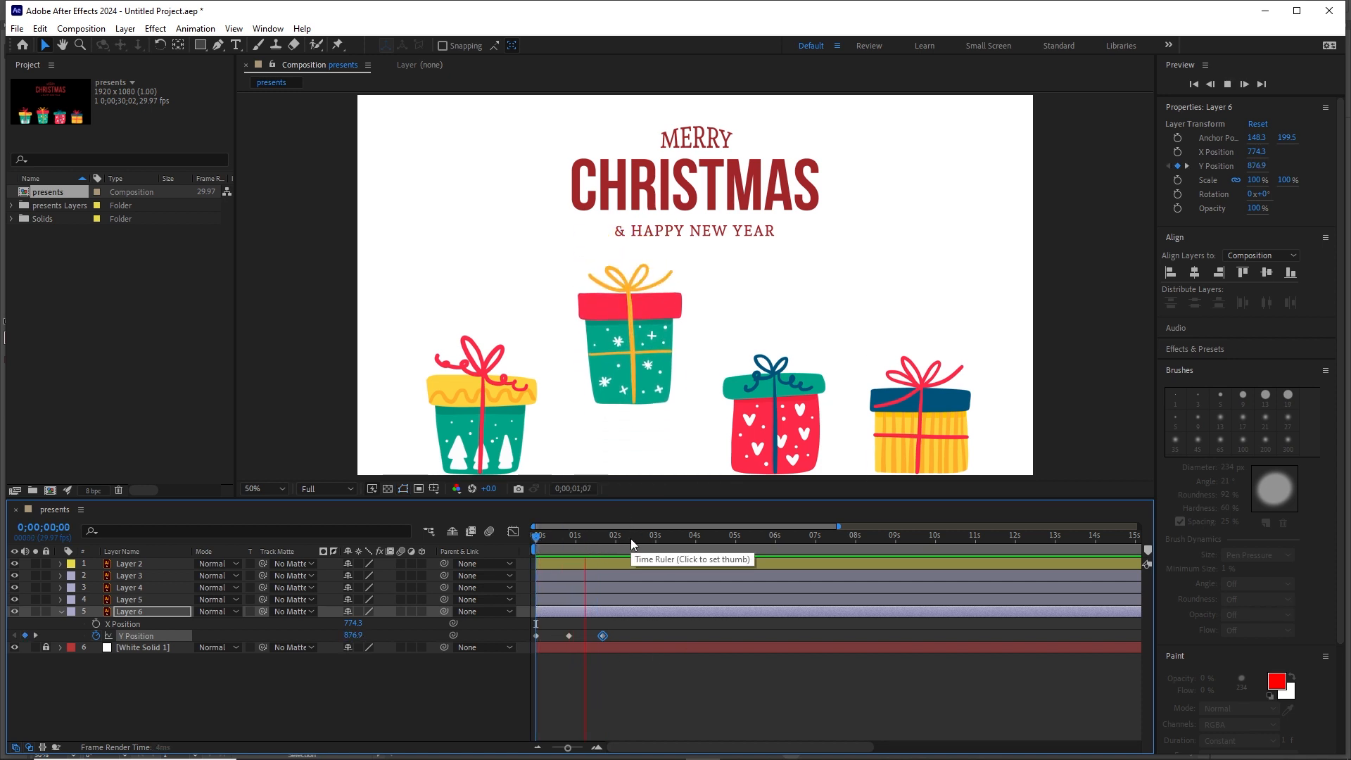
pyautogui.press('space')
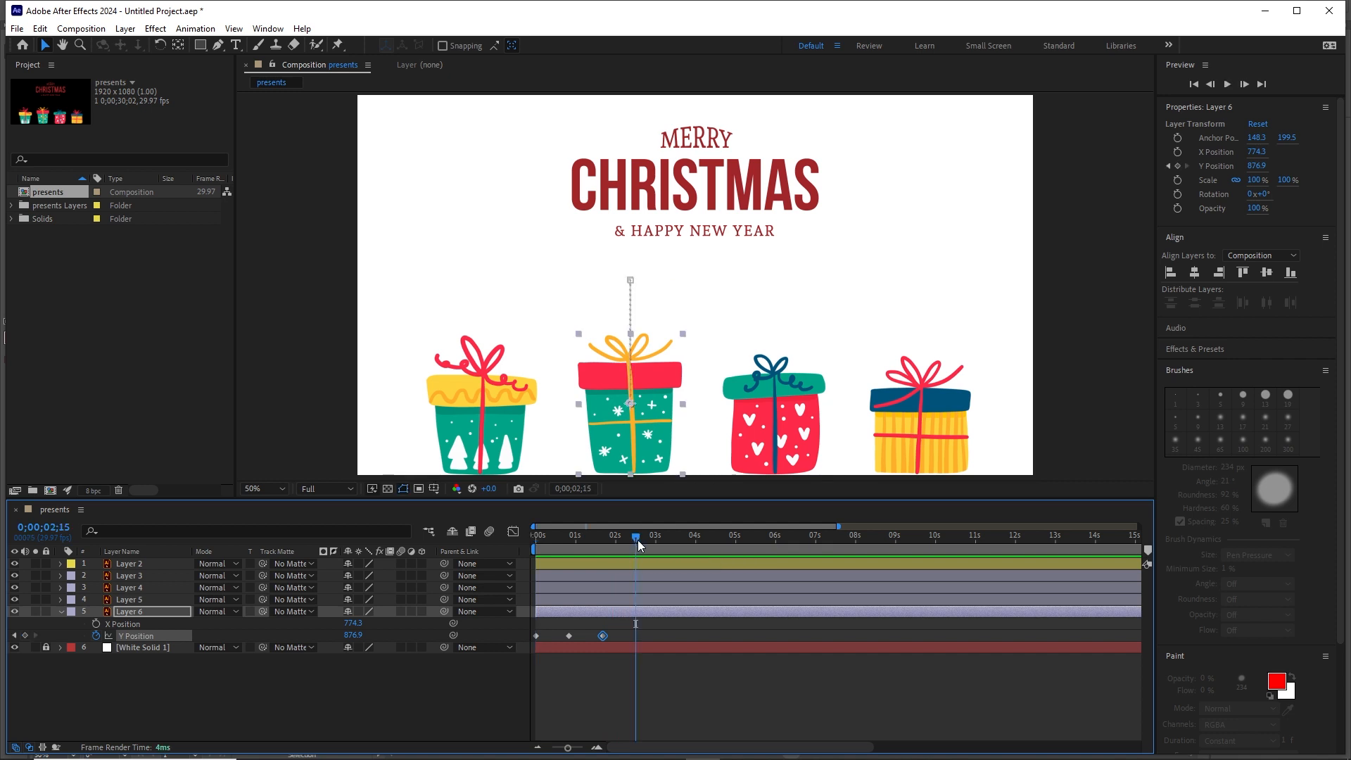
pyautogui.moveTo(636, 535); pyautogui.dragTo(604, 559)
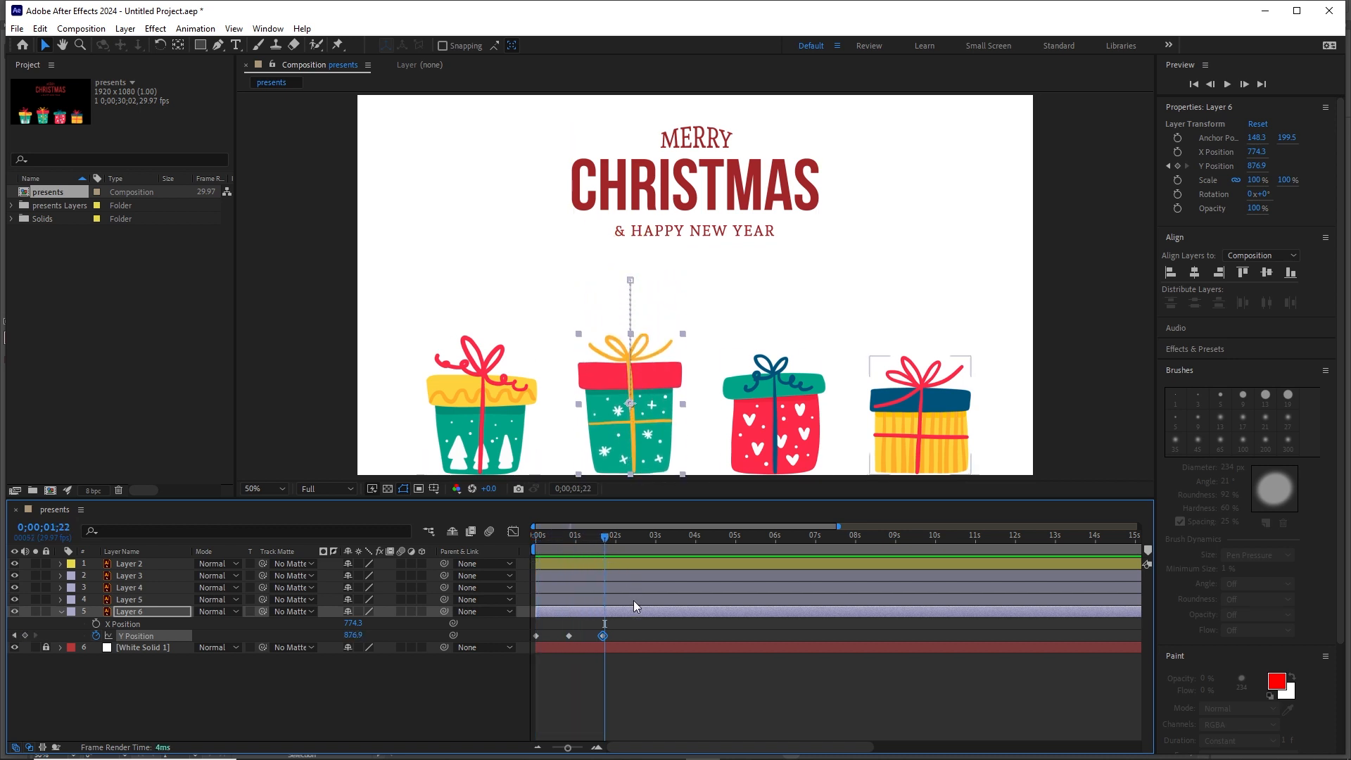
# Apply Easy Ease to all three Y Position keyframes of Layer 6.
pyautogui.click(627, 631)
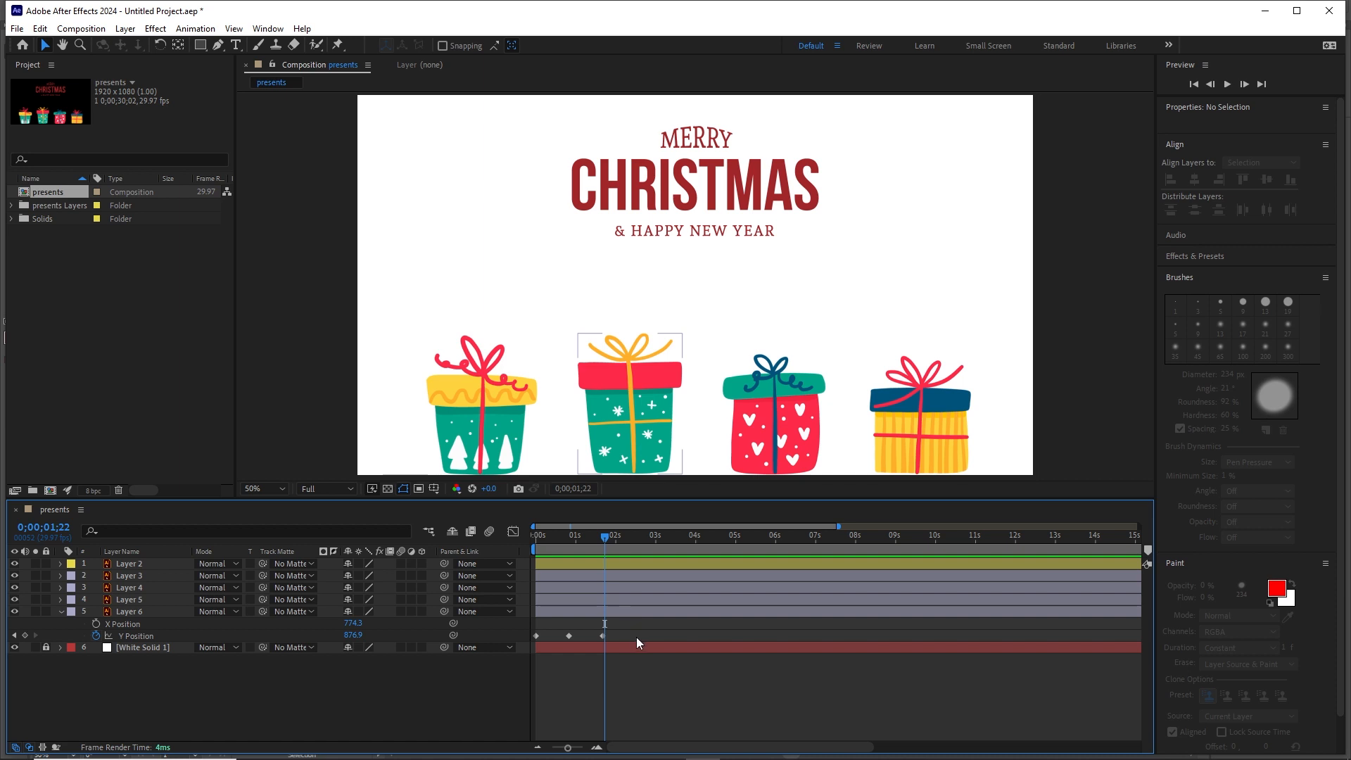
pyautogui.moveTo(617, 628); pyautogui.dragTo(530, 643)
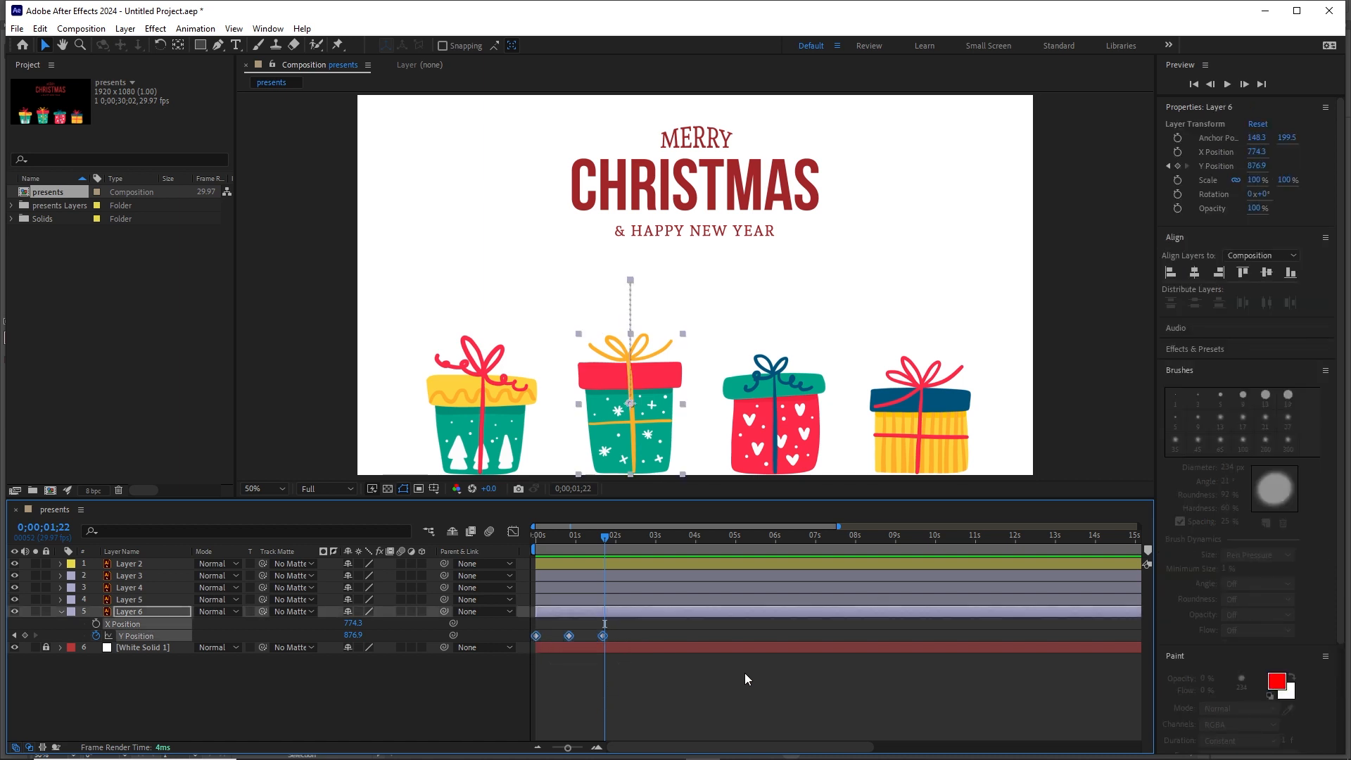
pyautogui.press('F9')
pyautogui.rightClick(602, 634)
pyautogui.moveTo(717, 623)
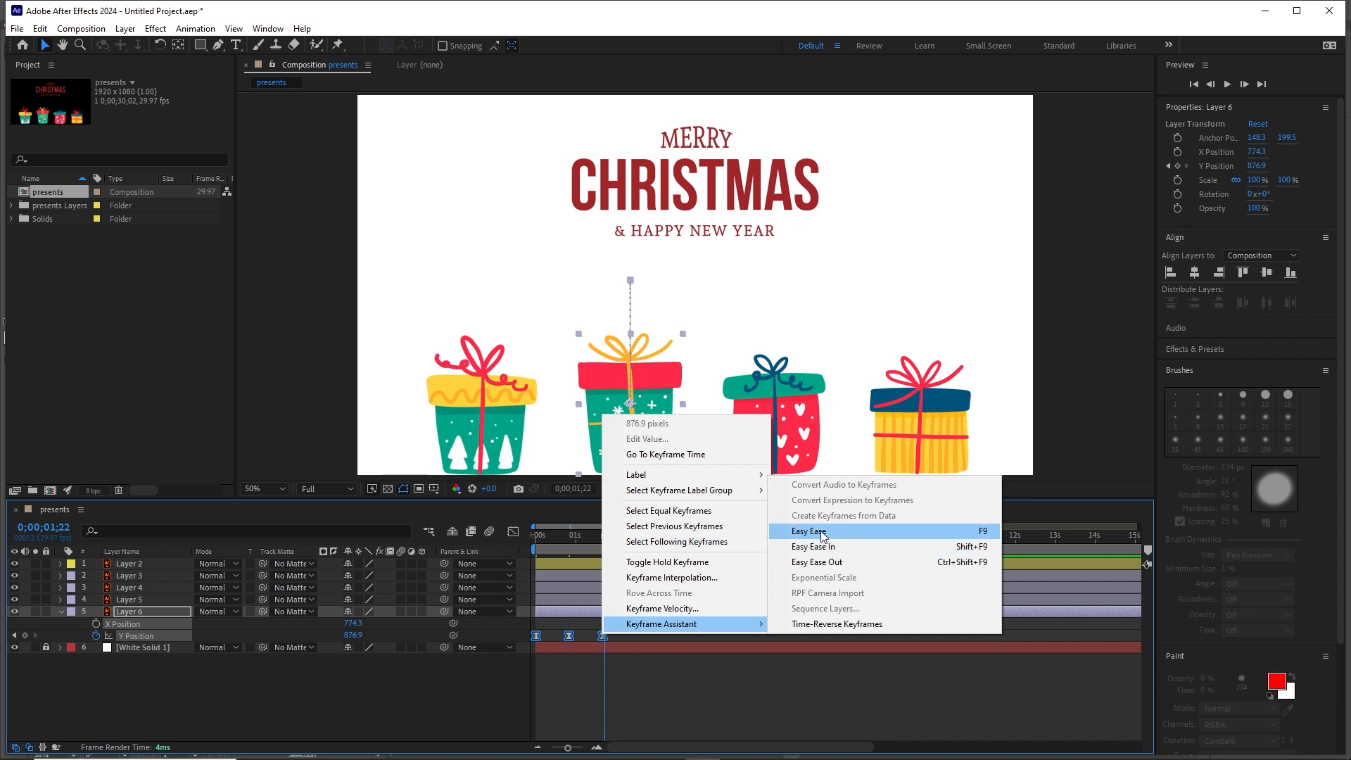
pyautogui.click(695, 691)
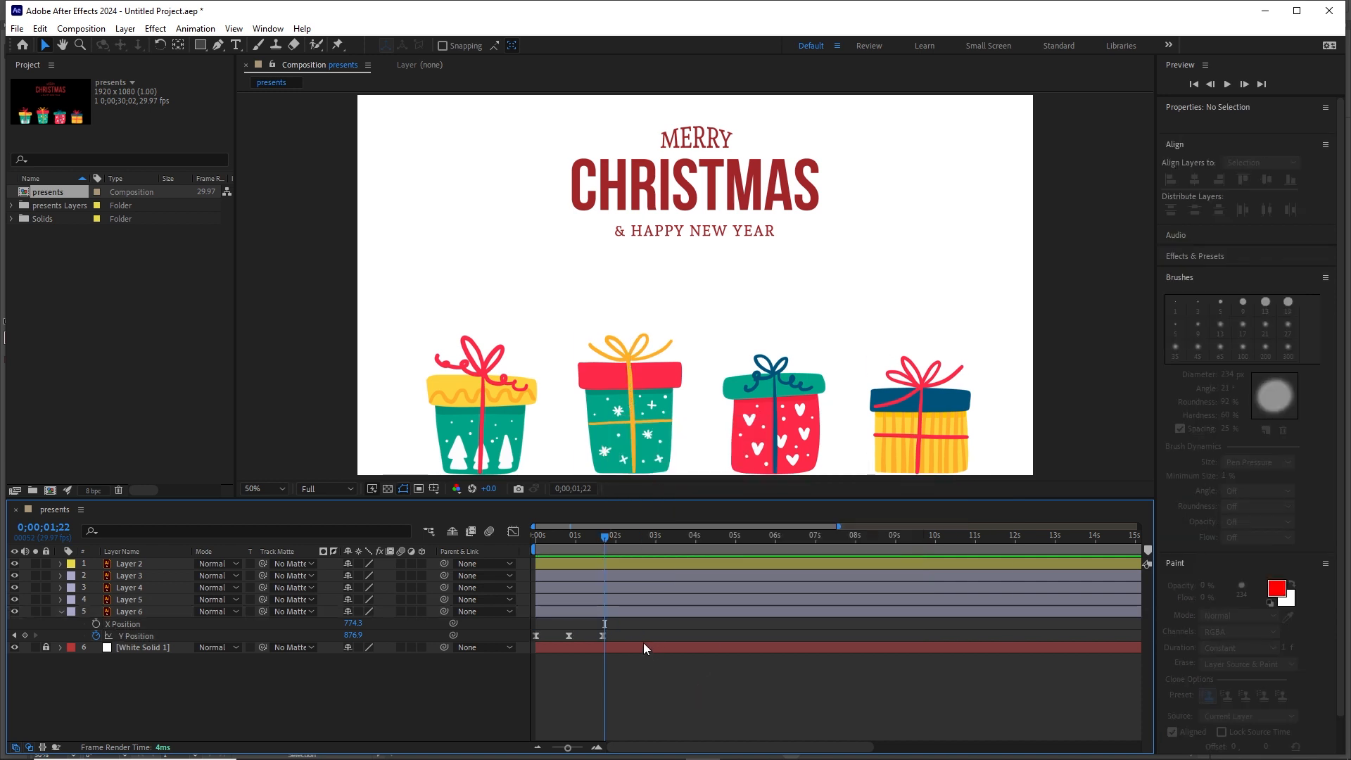
# Show the three Y Position keyframes of Layer 6 in the Graph Editor with the whole jump curve in view.
pyautogui.moveTo(623, 629); pyautogui.dragTo(530, 639)
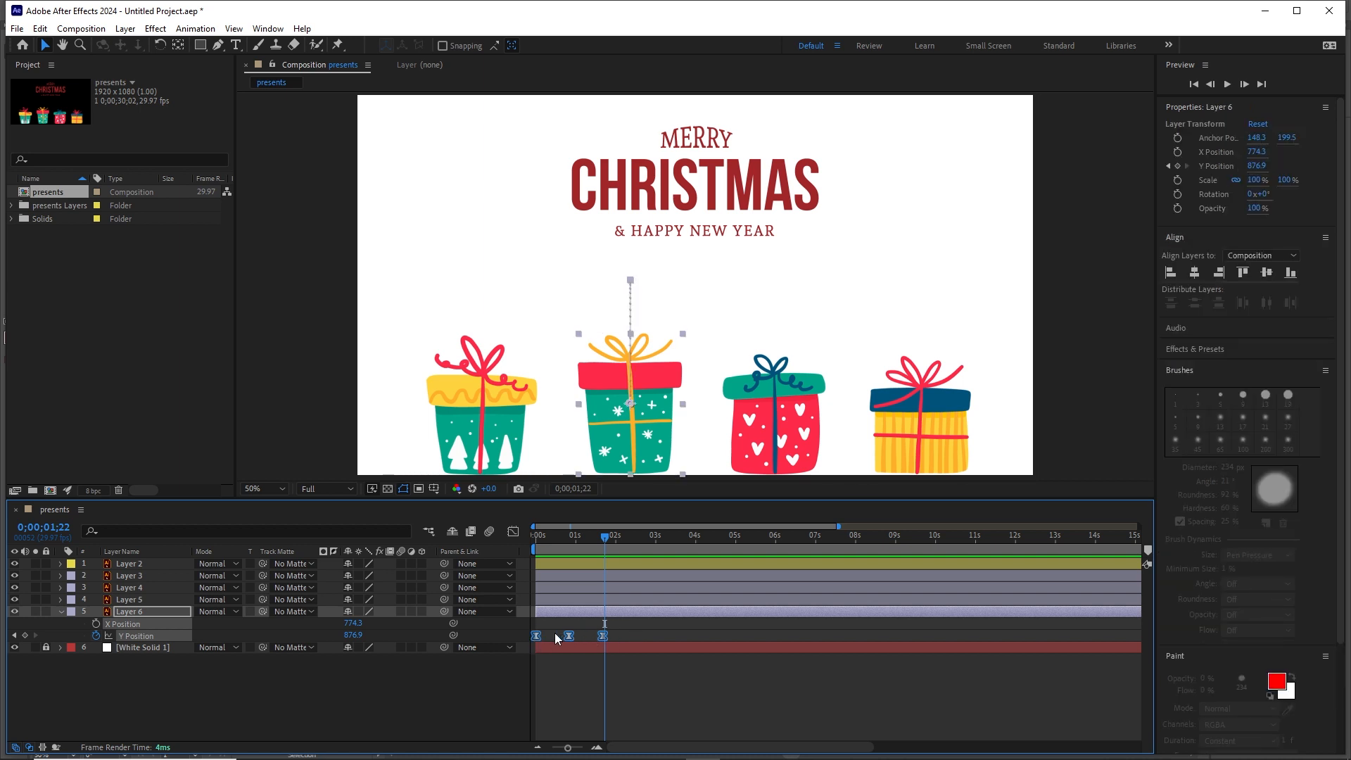
pyautogui.click(512, 533)
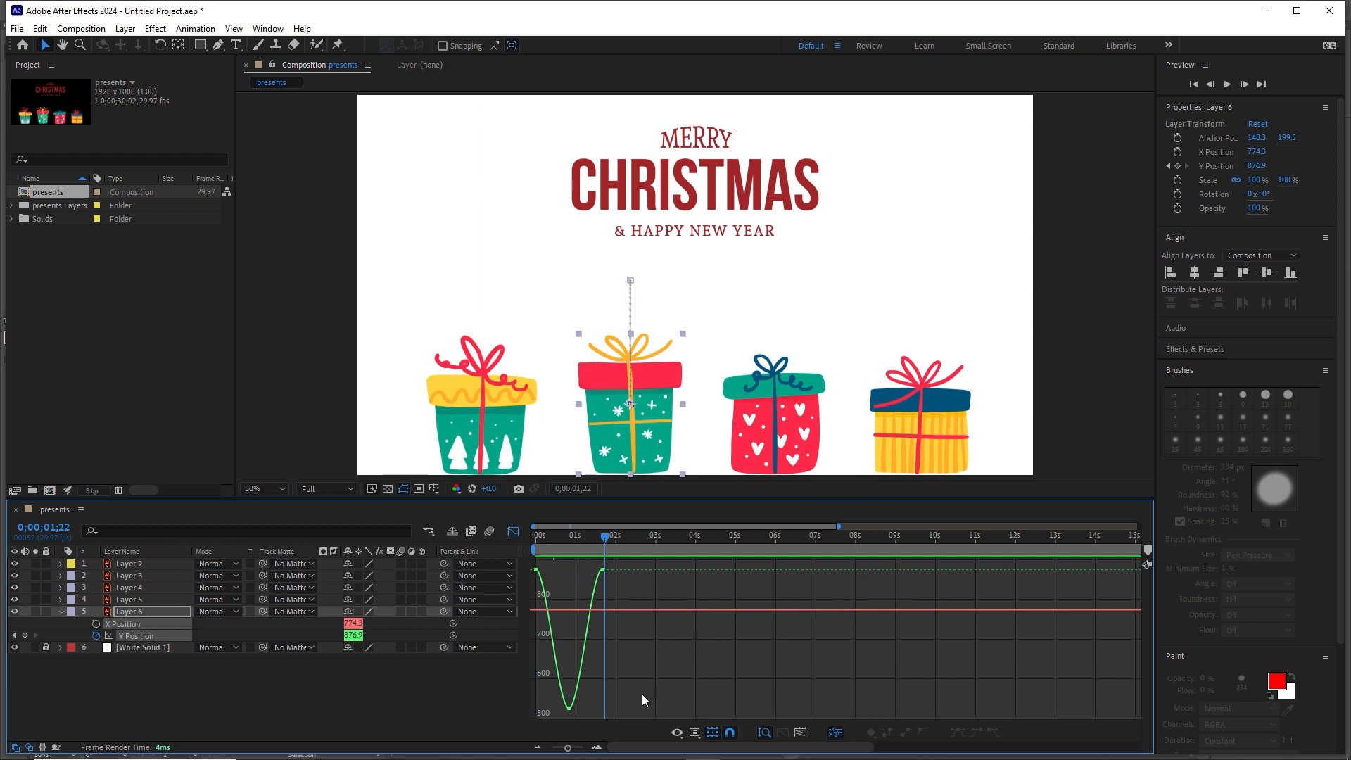
pyautogui.click(597, 747)
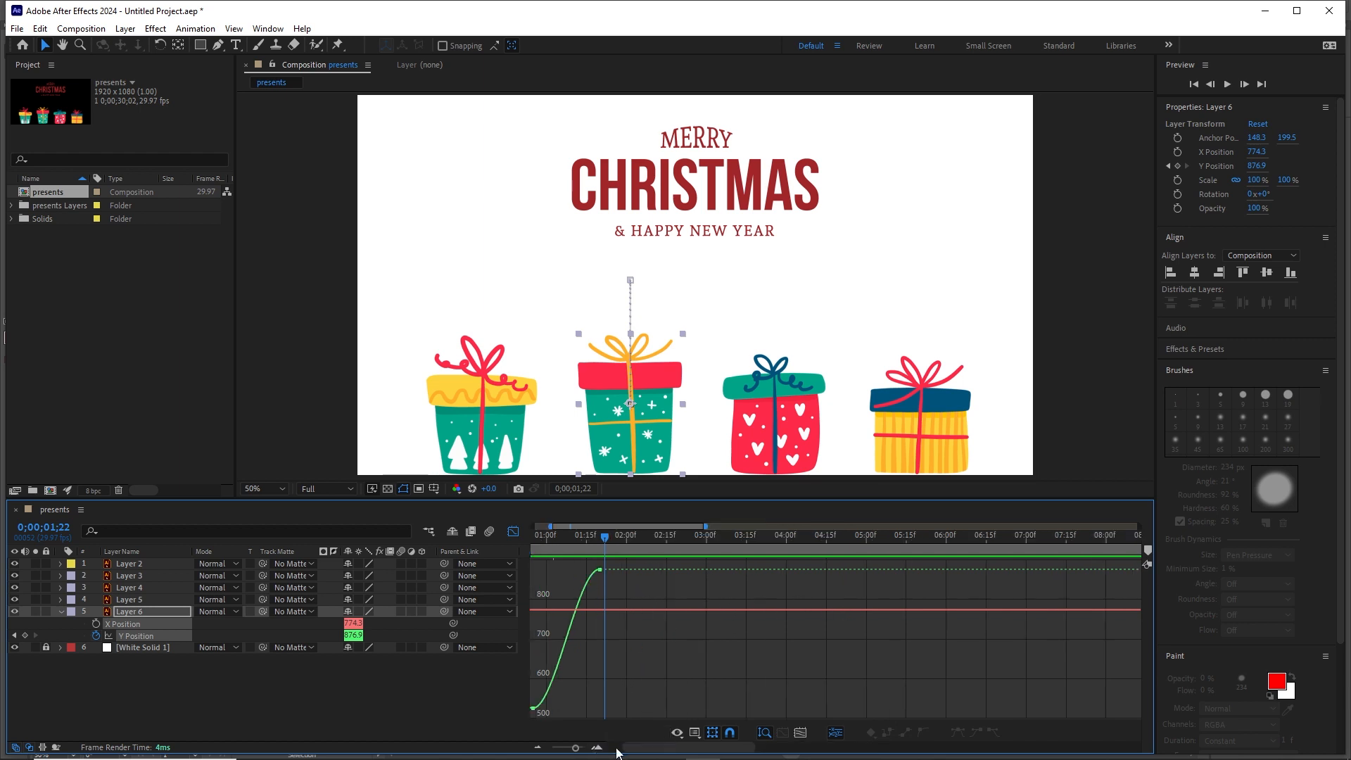
pyautogui.moveTo(640, 748); pyautogui.dragTo(575, 747)
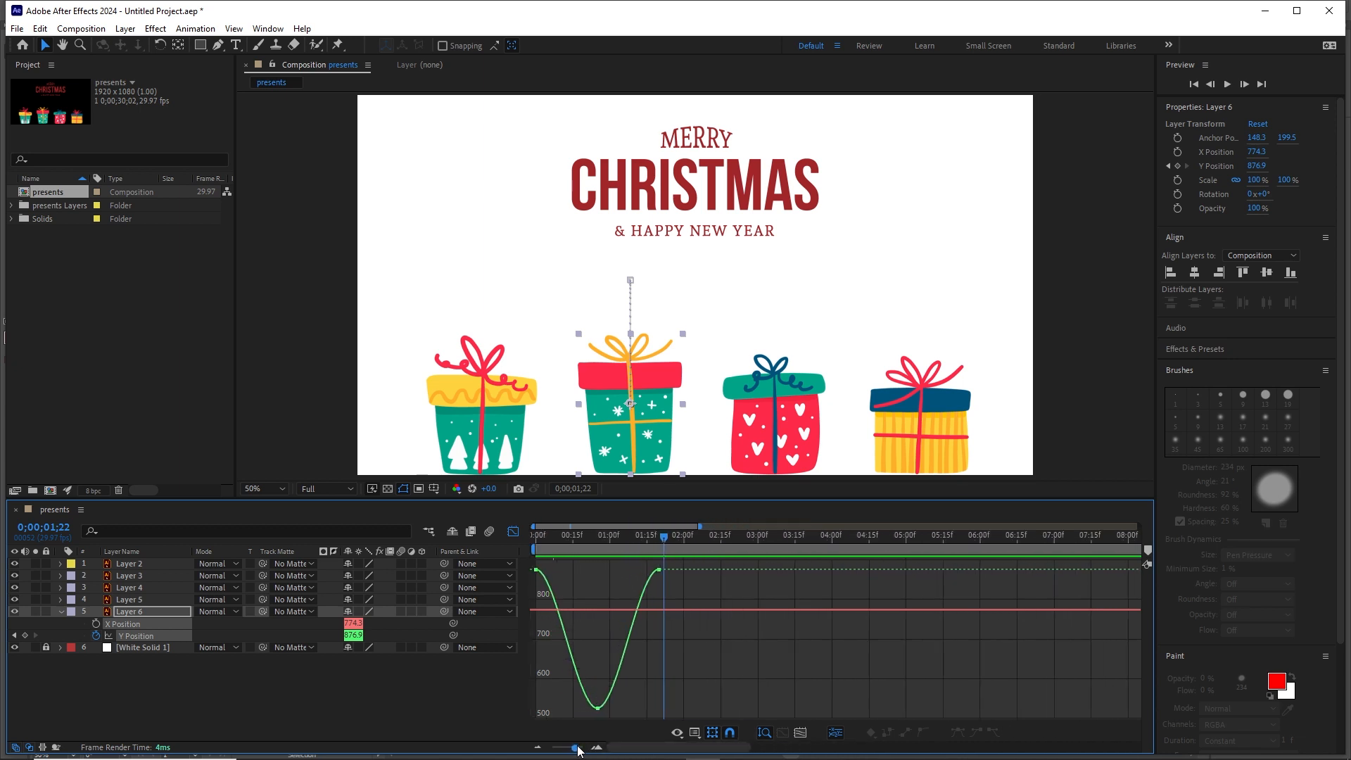
pyautogui.click(799, 734)
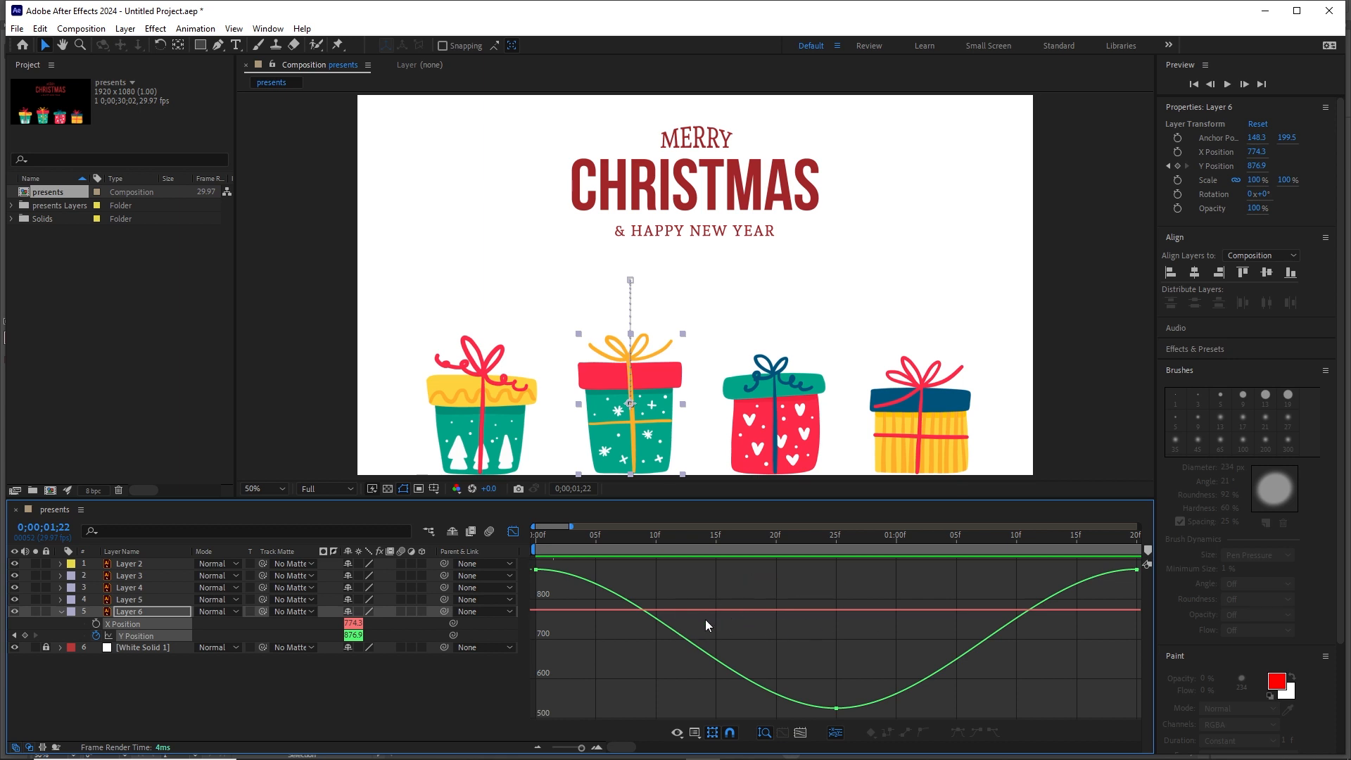
pyautogui.click(539, 748)
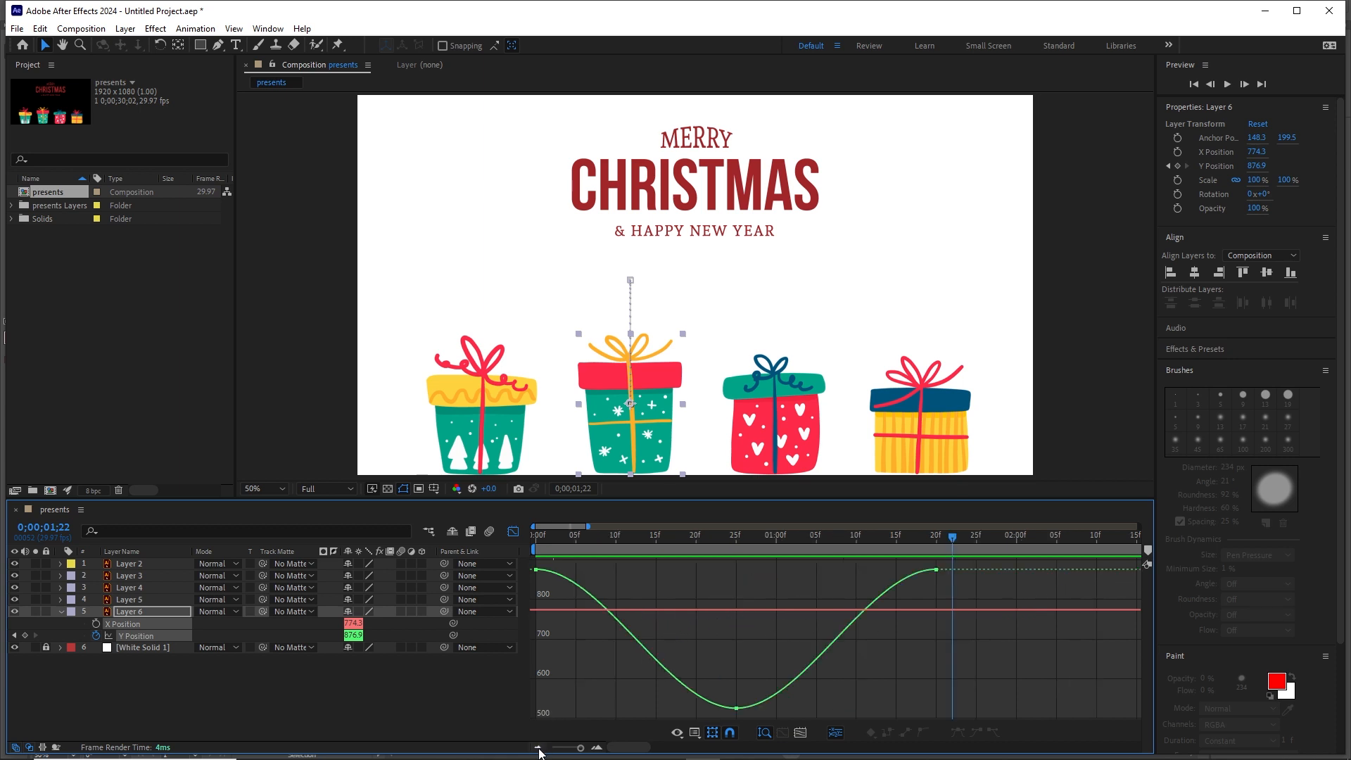
pyautogui.click(539, 747)
pyautogui.click(538, 747)
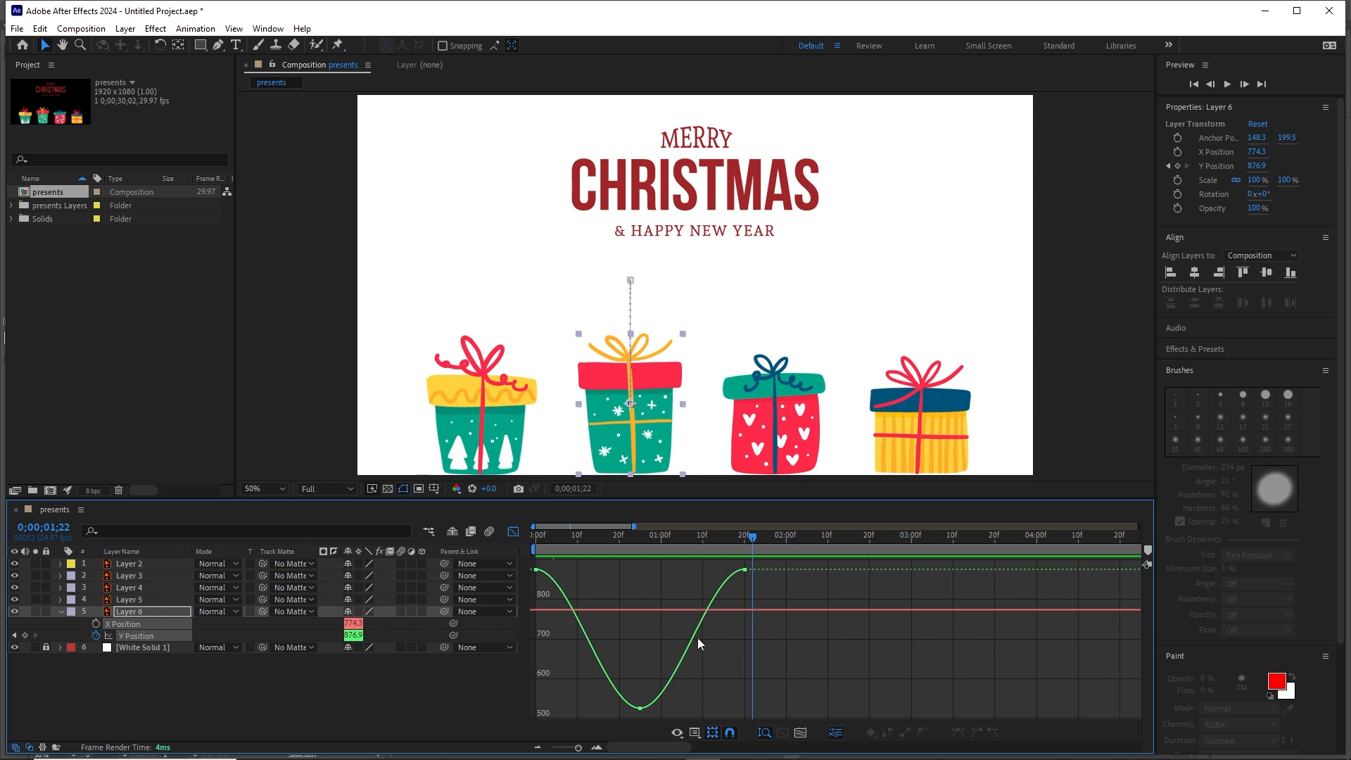
# View the speed graph of Layer 6's Y Position and return to the value graph.
pyautogui.rightClick(626, 590)
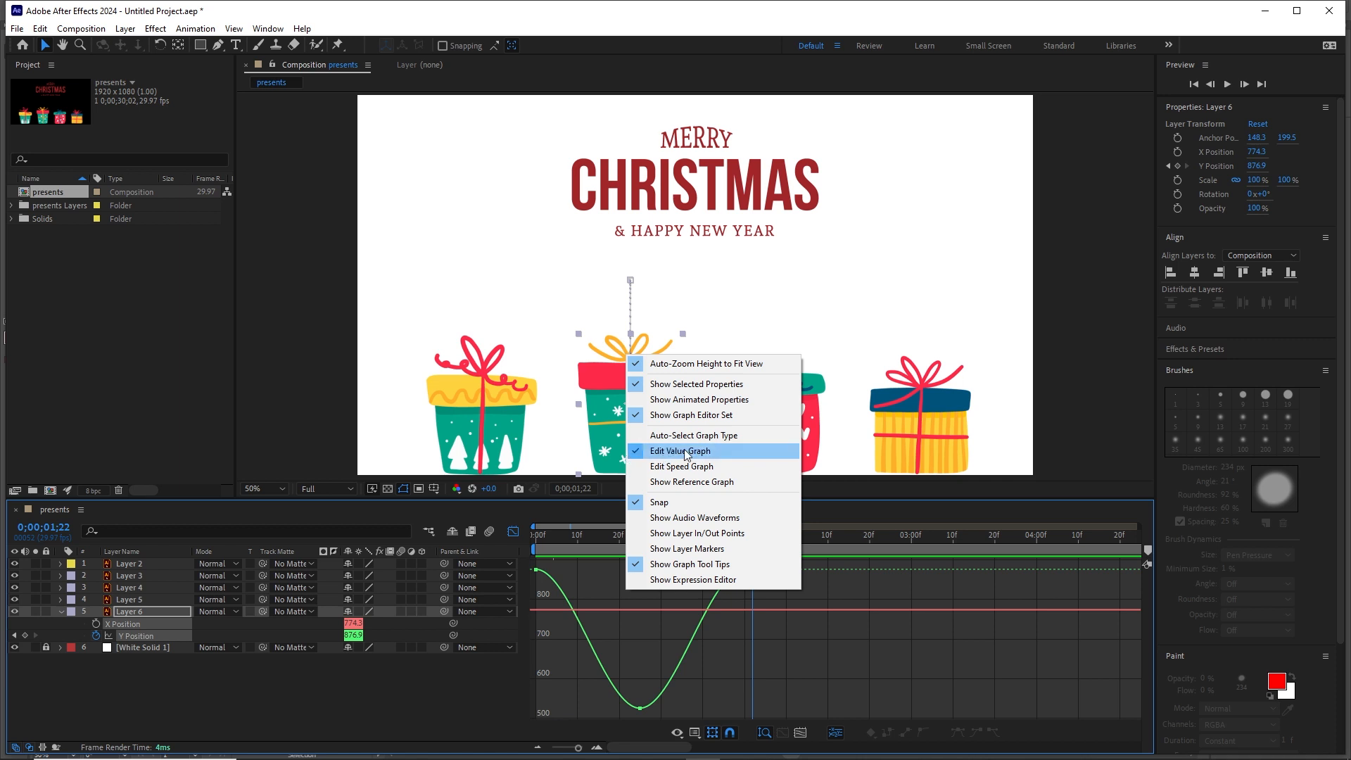
pyautogui.click(670, 467)
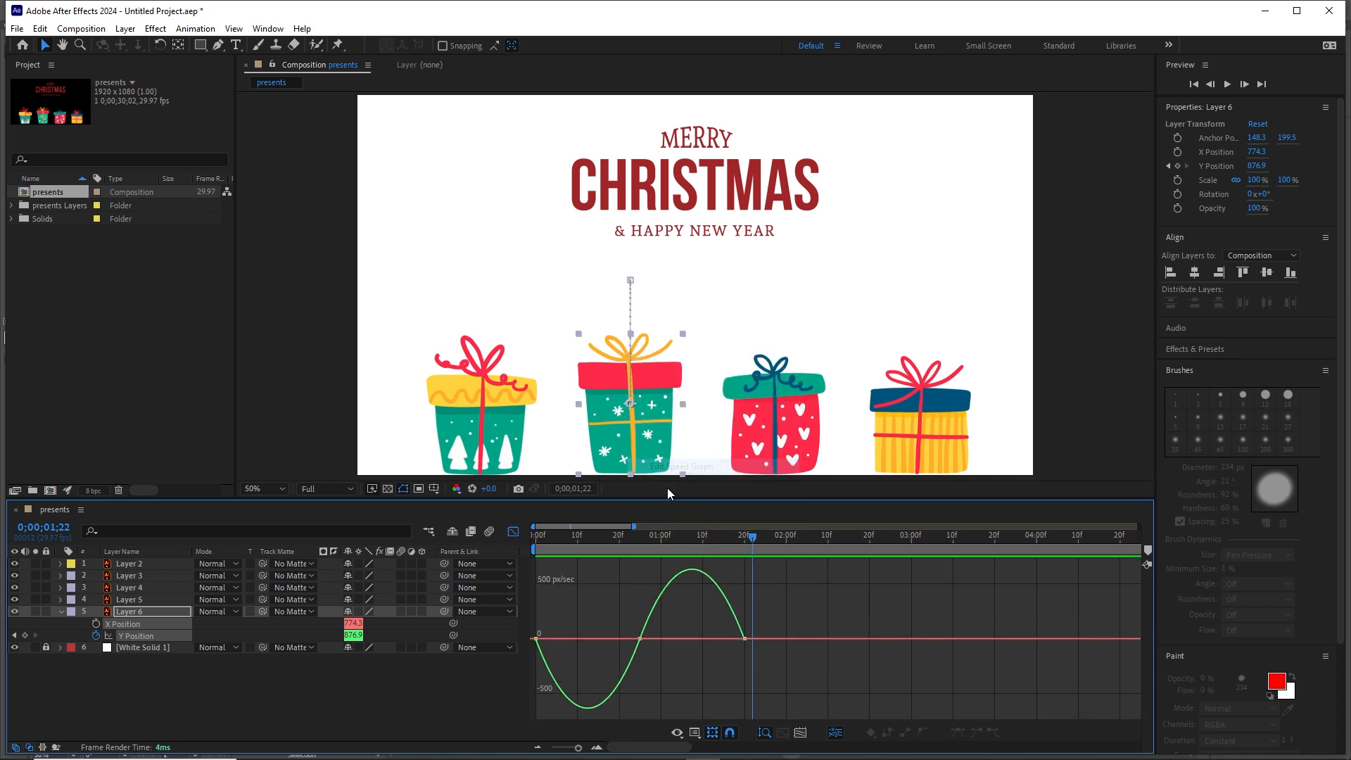
pyautogui.rightClick(615, 608)
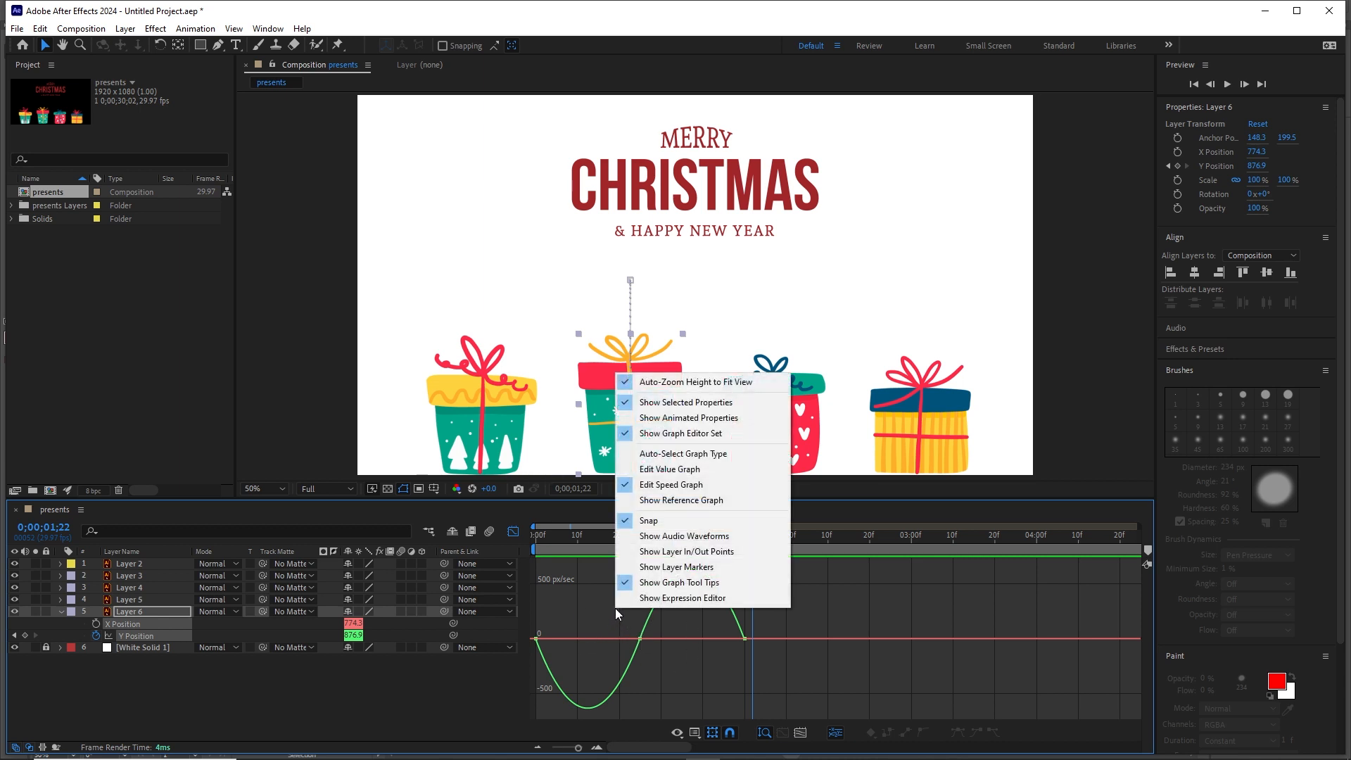
pyautogui.click(670, 468)
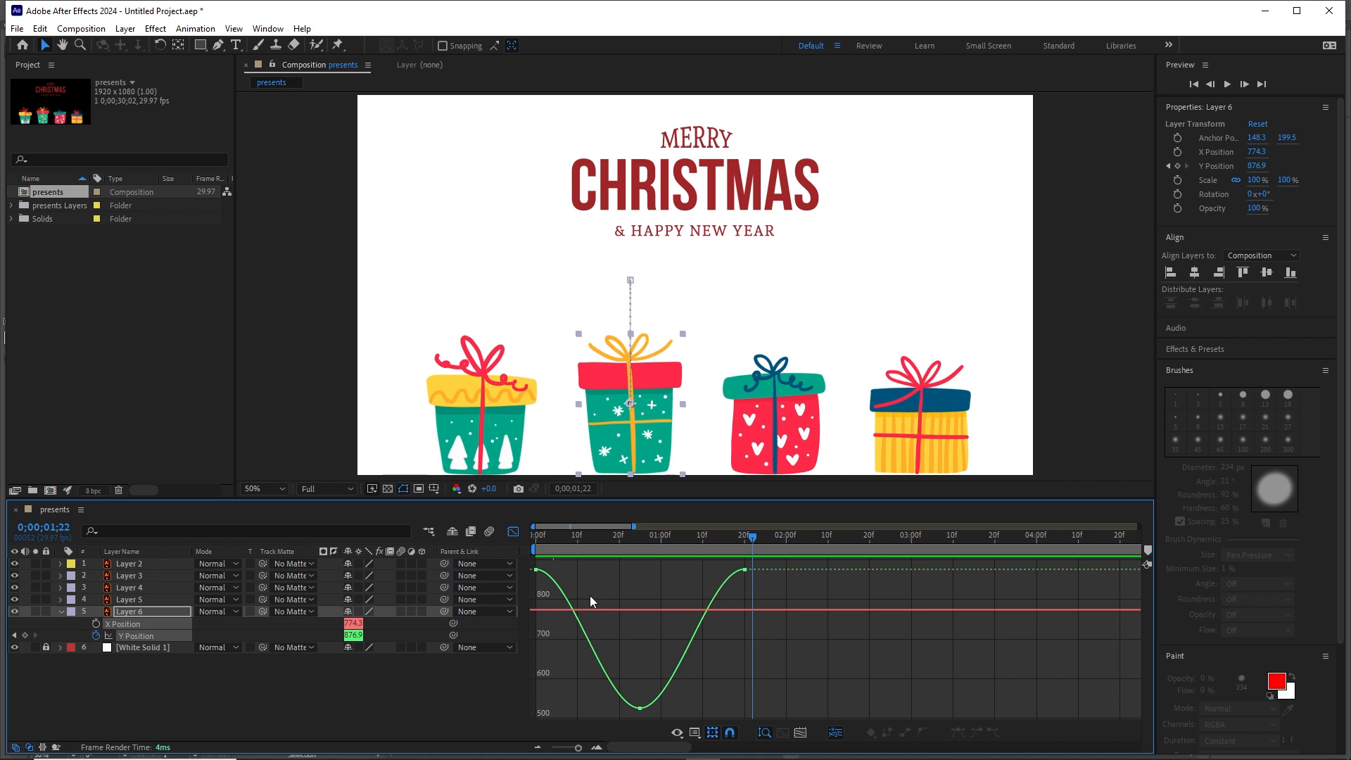
# Reshape Layer 6's Y Position curve into a rounded bounce with steep handles at both ends and wider horizontal handles at the middle keyframe.
pyautogui.moveTo(525, 563); pyautogui.dragTo(526, 564)
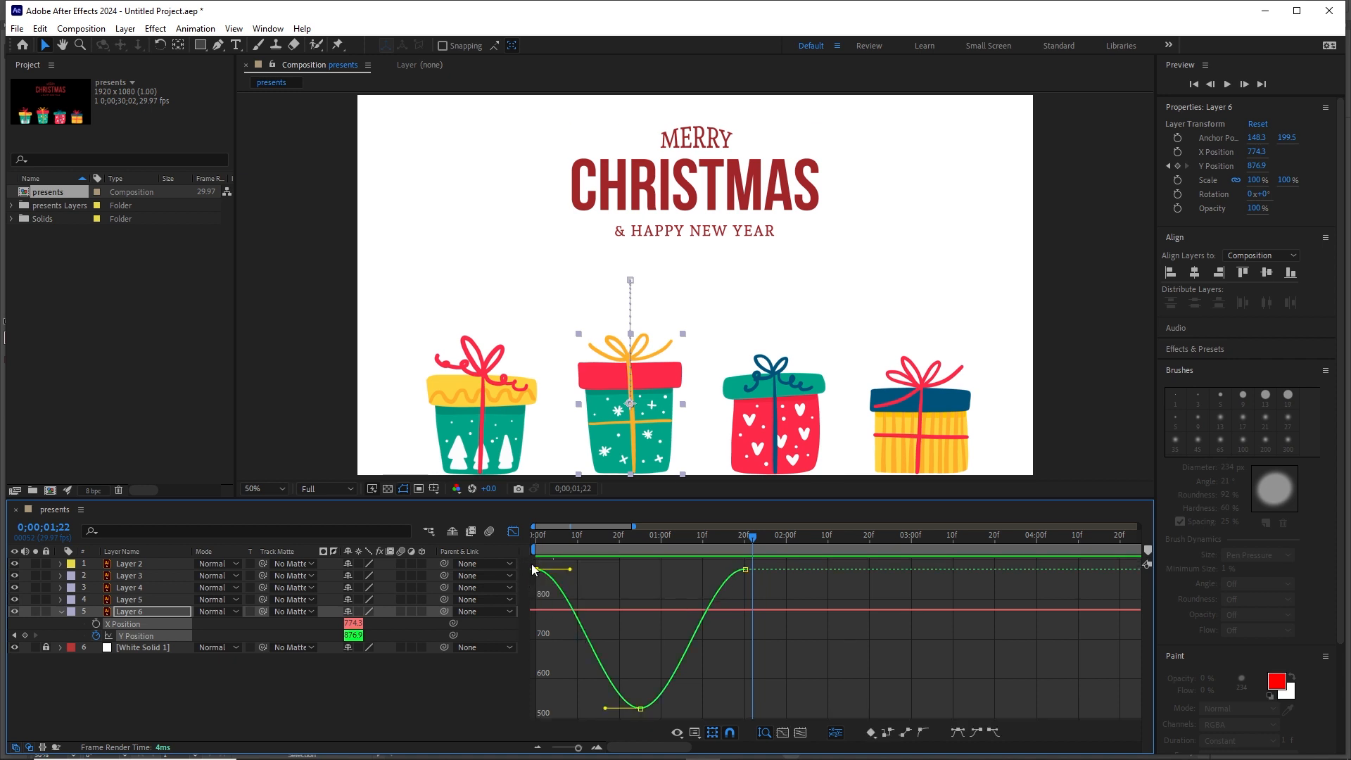
pyautogui.moveTo(570, 570); pyautogui.dragTo(547, 653)
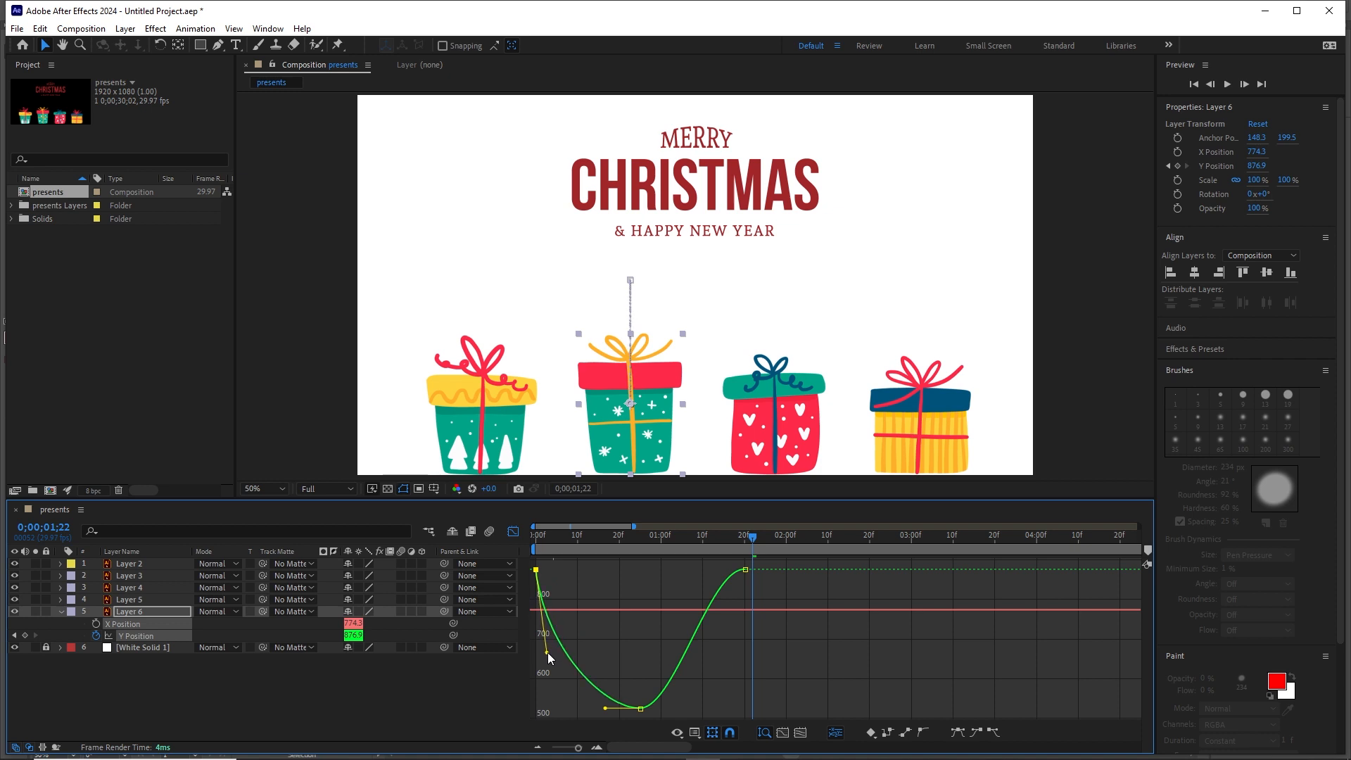
pyautogui.moveTo(775, 592); pyautogui.dragTo(736, 640)
pyautogui.moveTo(658, 673); pyautogui.dragTo(691, 677)
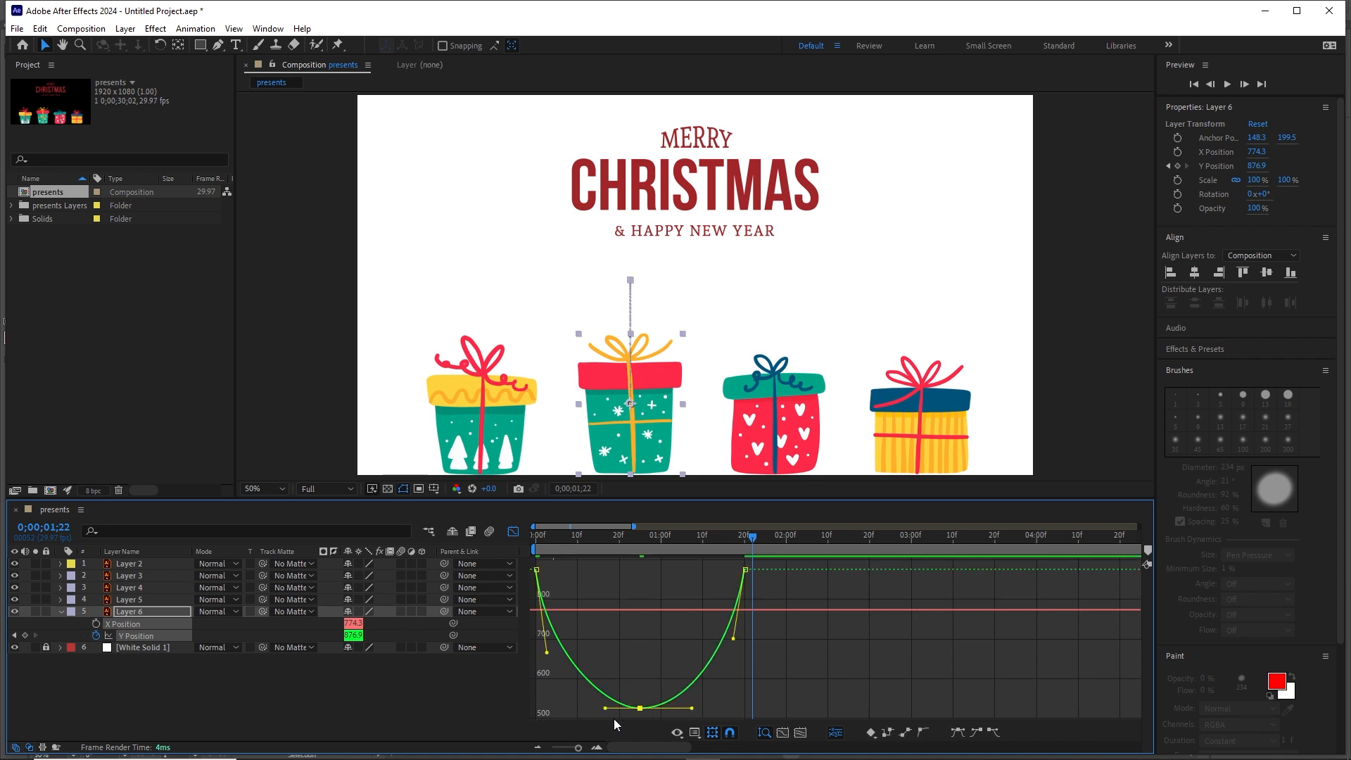
pyautogui.moveTo(605, 708); pyautogui.dragTo(593, 708)
# Scrub through the second gift's jump from 0;00;00;00 past its last keyframe to check the reshaped motion.
pyautogui.moveTo(750, 540); pyautogui.dragTo(518, 543)
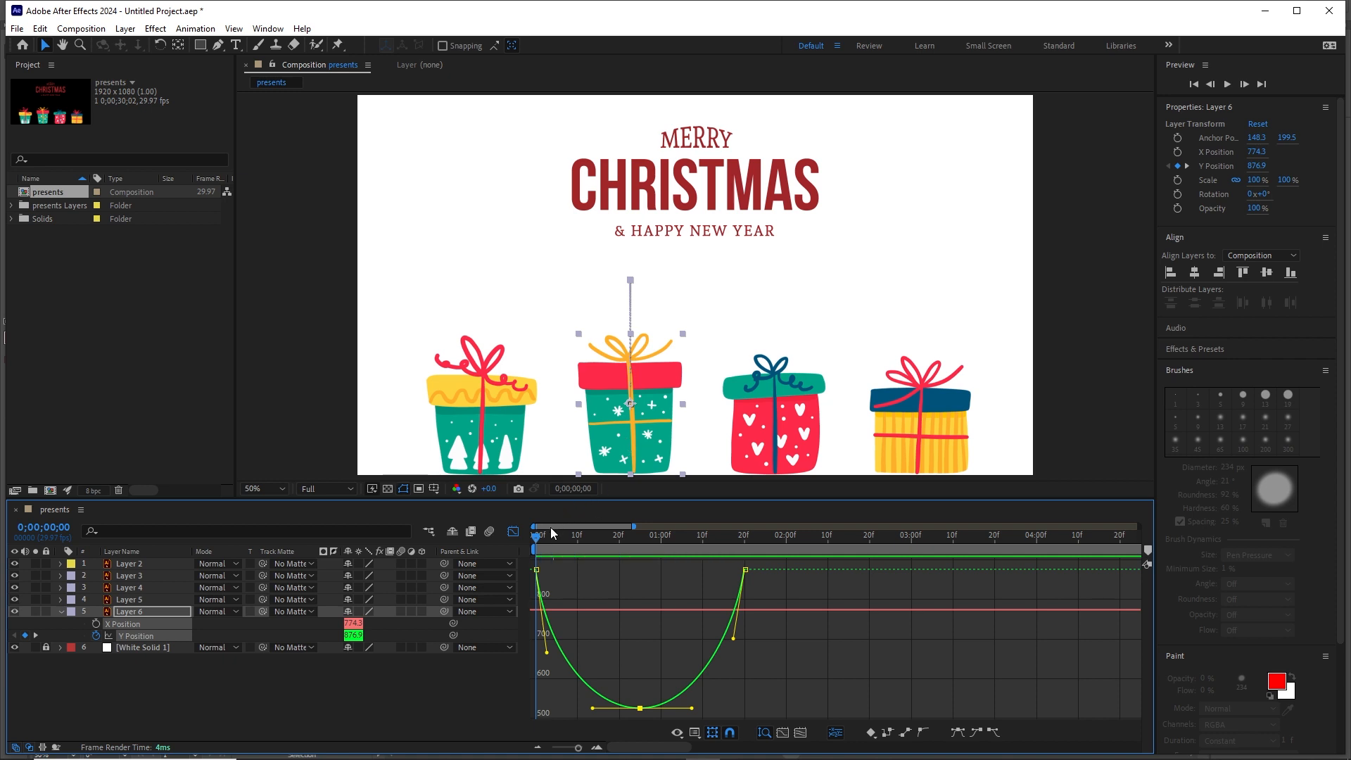
pyautogui.moveTo(538, 539); pyautogui.dragTo(643, 539)
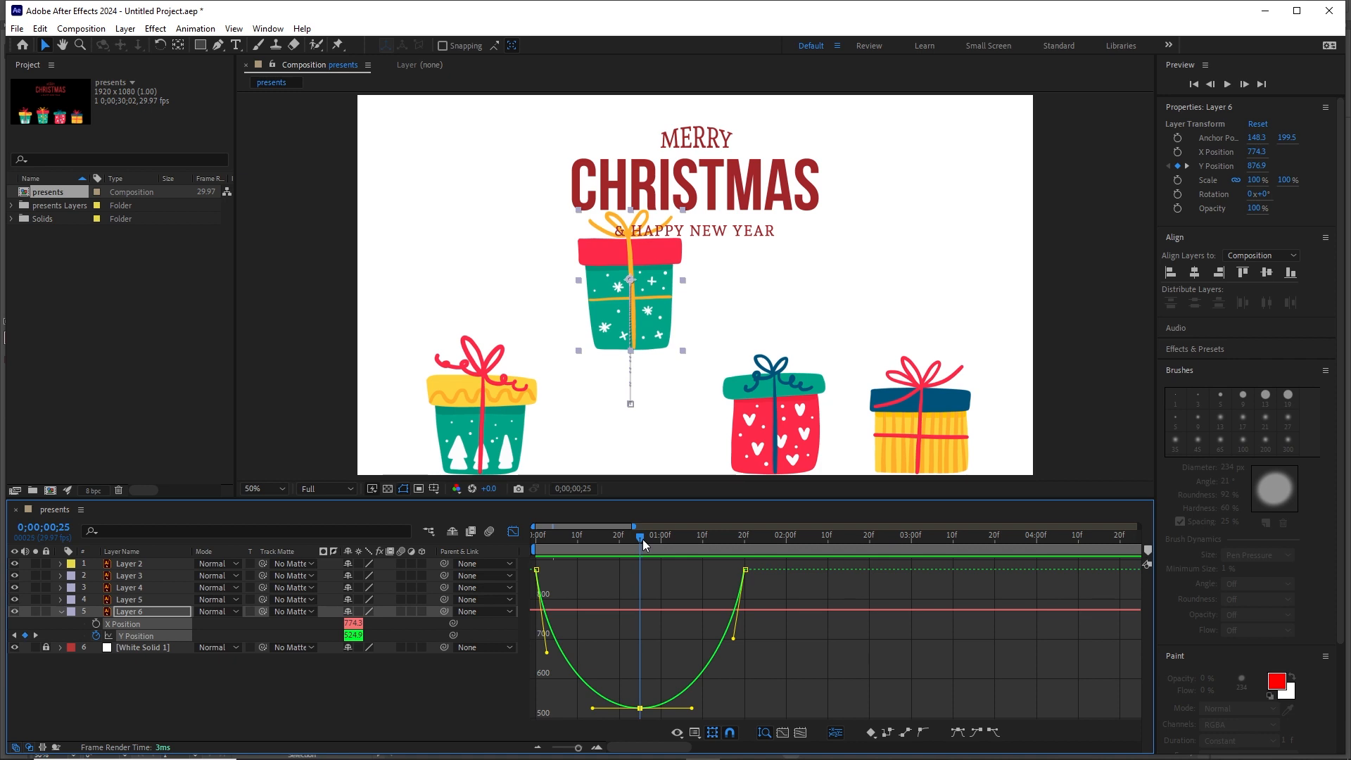
pyautogui.moveTo(641, 539); pyautogui.dragTo(745, 544)
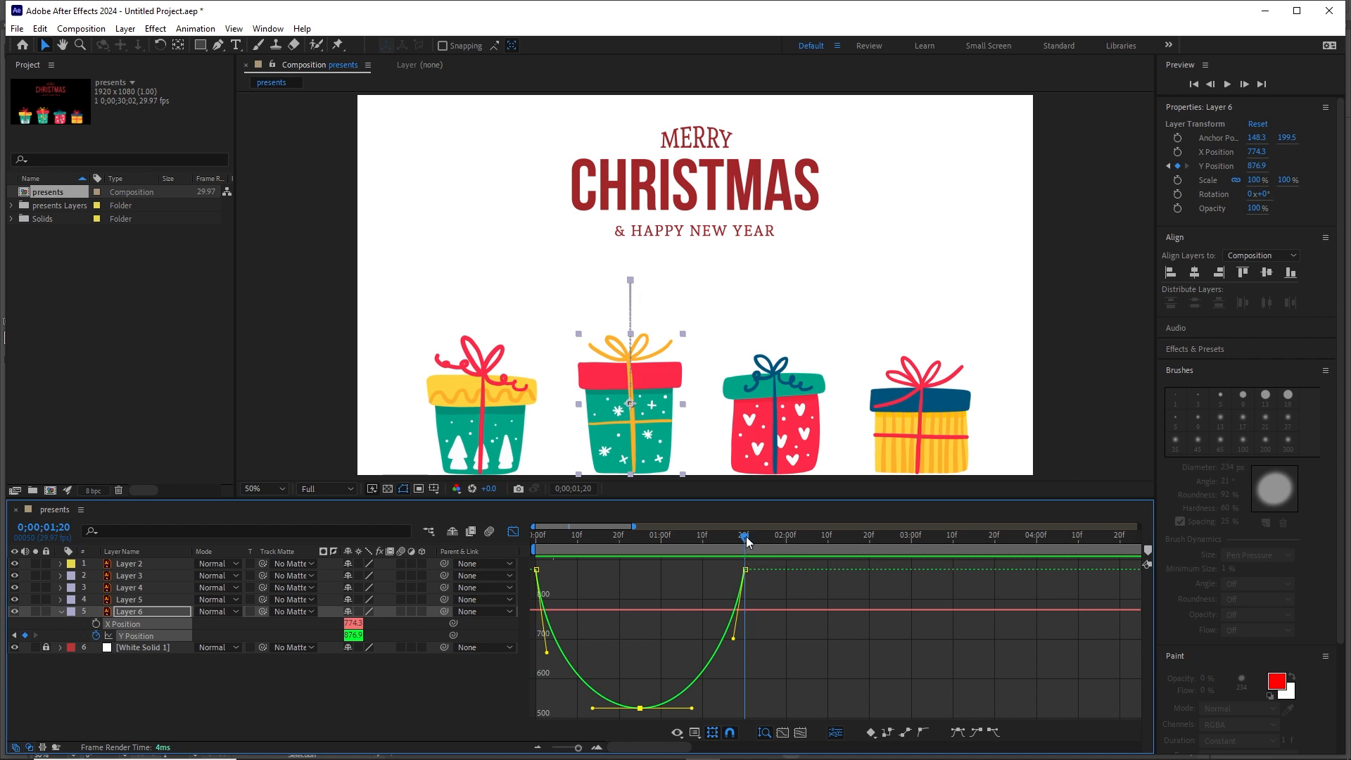
pyautogui.moveTo(746, 538); pyautogui.dragTo(859, 560)
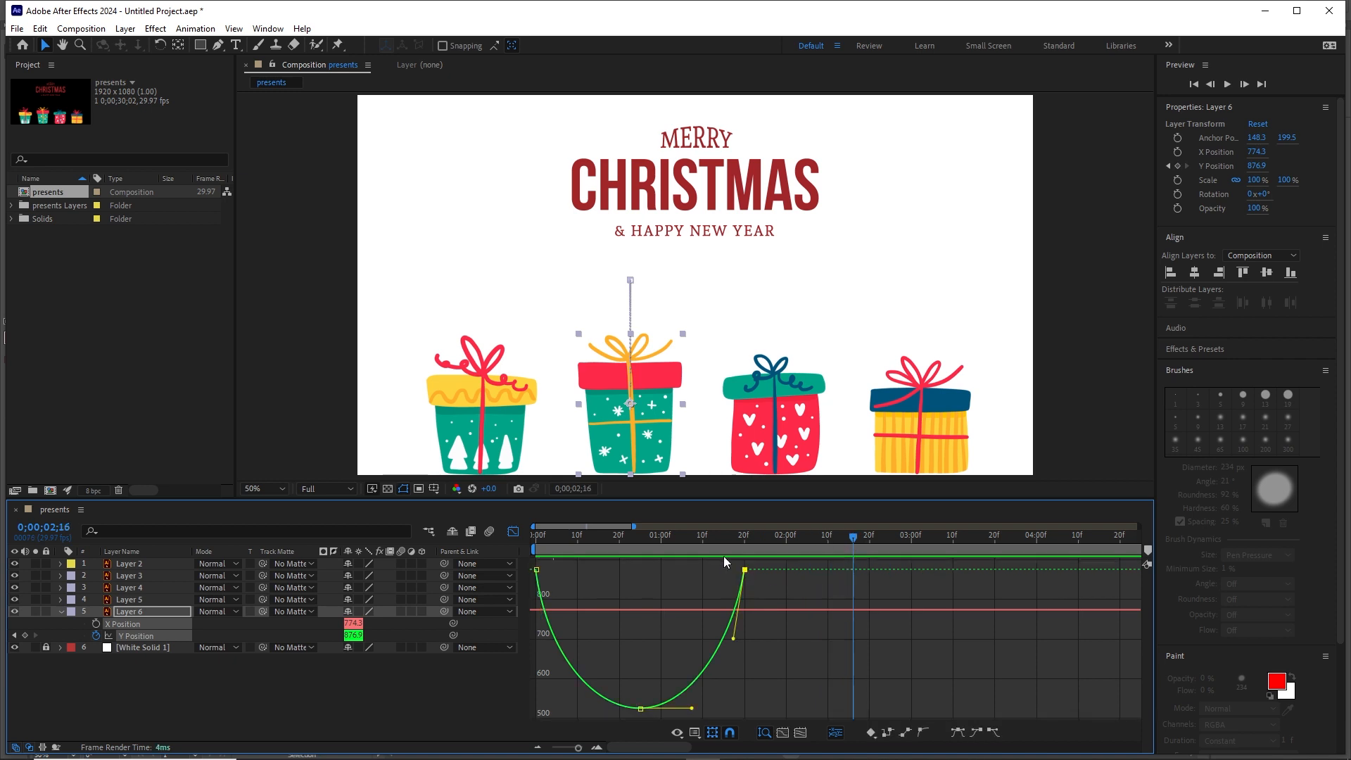
# Fine-tune the handles of Layer 6's first and last Y Position keyframes so both ends of the curve are steep and symmetrical.
pyautogui.click(745, 569)
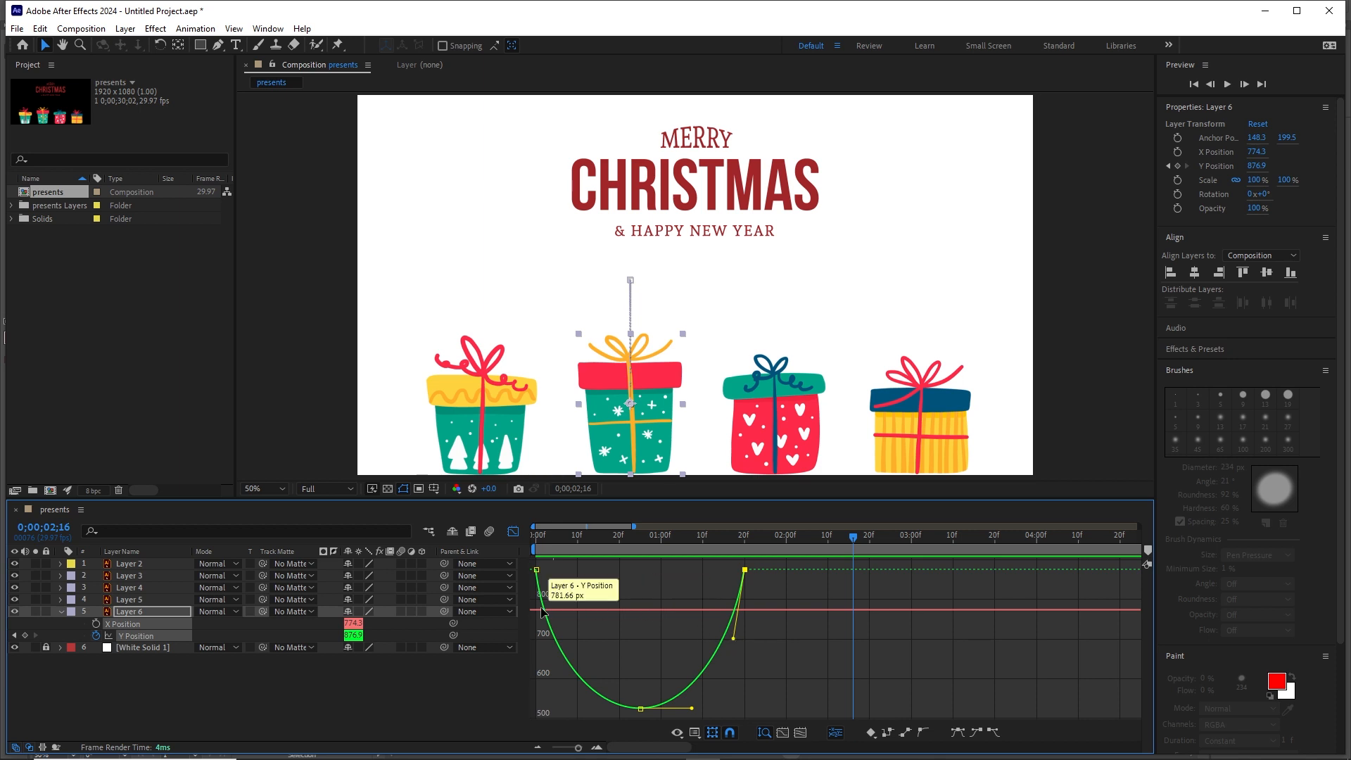
pyautogui.moveTo(555, 588); pyautogui.dragTo(525, 557)
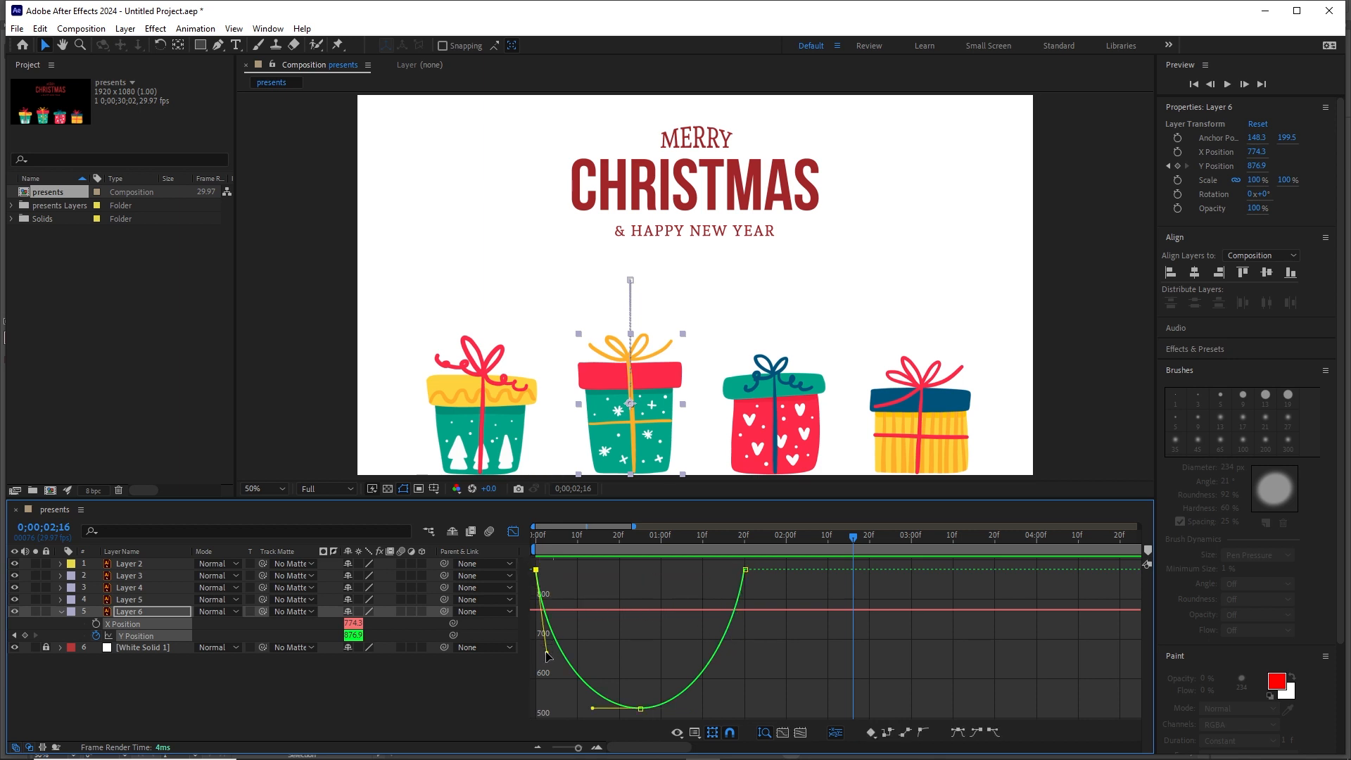
pyautogui.moveTo(546, 655); pyautogui.dragTo(546, 642)
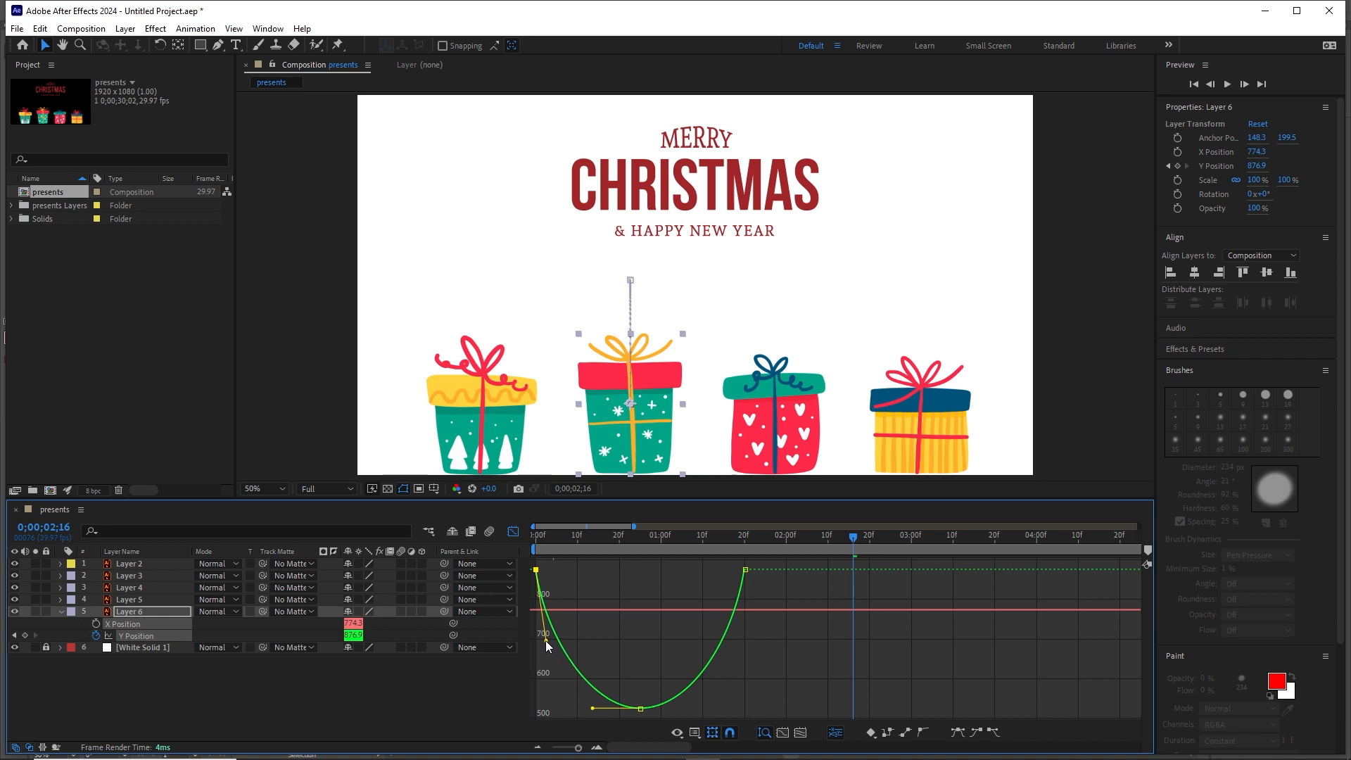
pyautogui.click(745, 570)
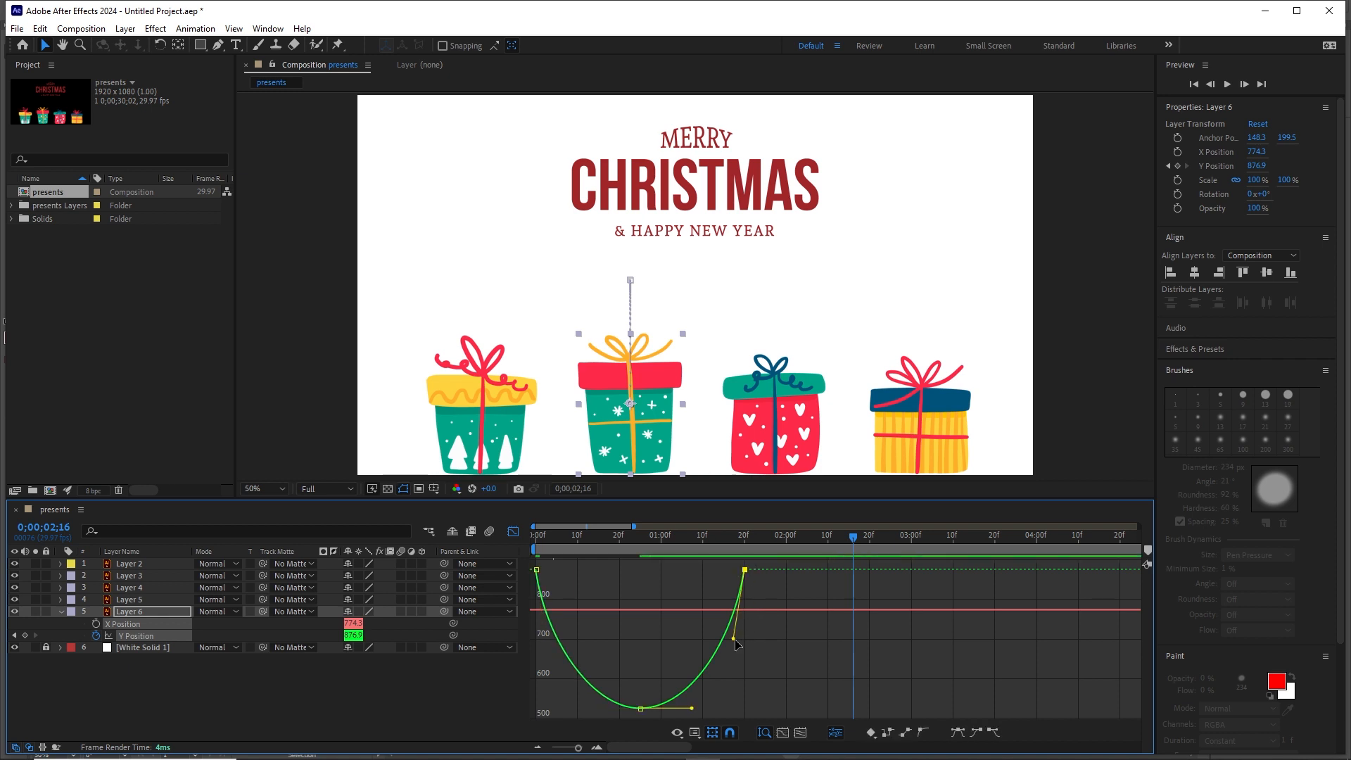
pyautogui.moveTo(734, 639); pyautogui.dragTo(690, 607)
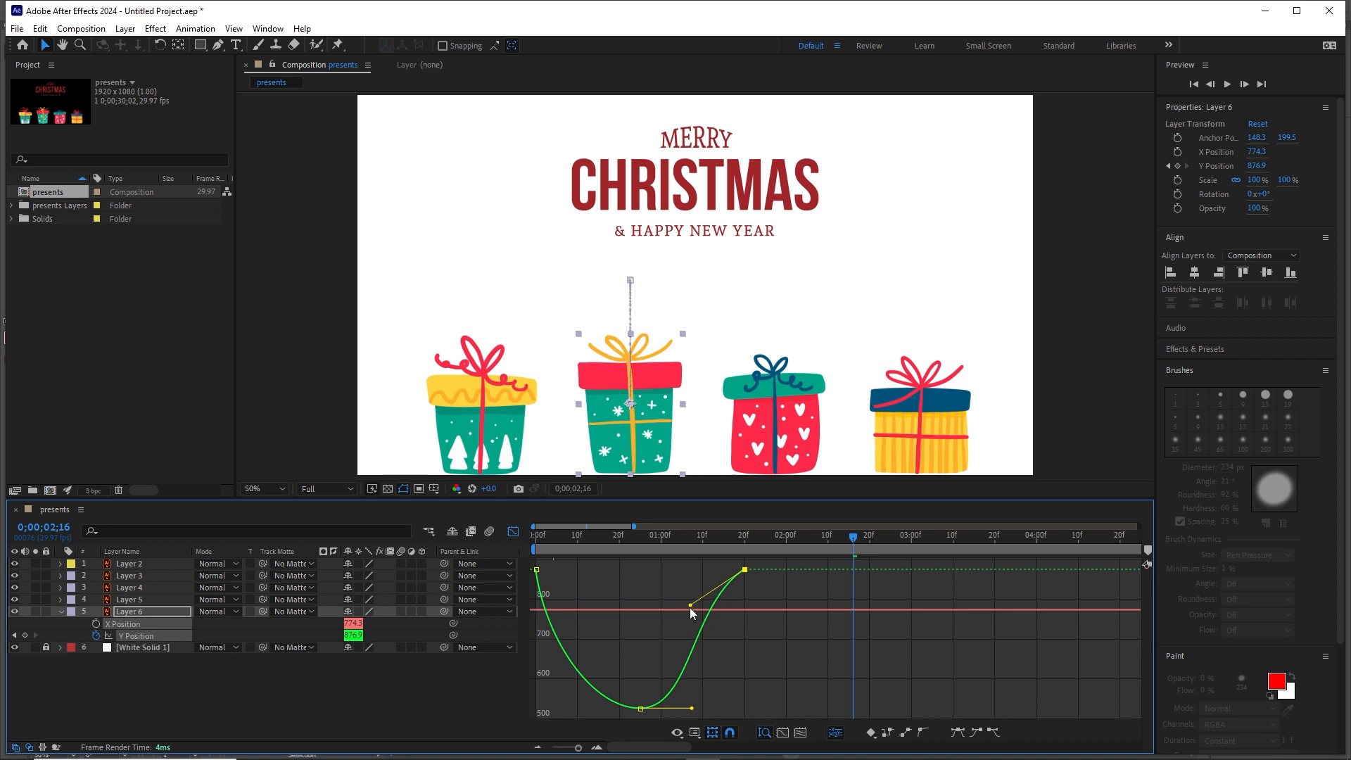
pyautogui.click(536, 569)
pyautogui.click(745, 569)
pyautogui.moveTo(691, 605); pyautogui.dragTo(736, 629)
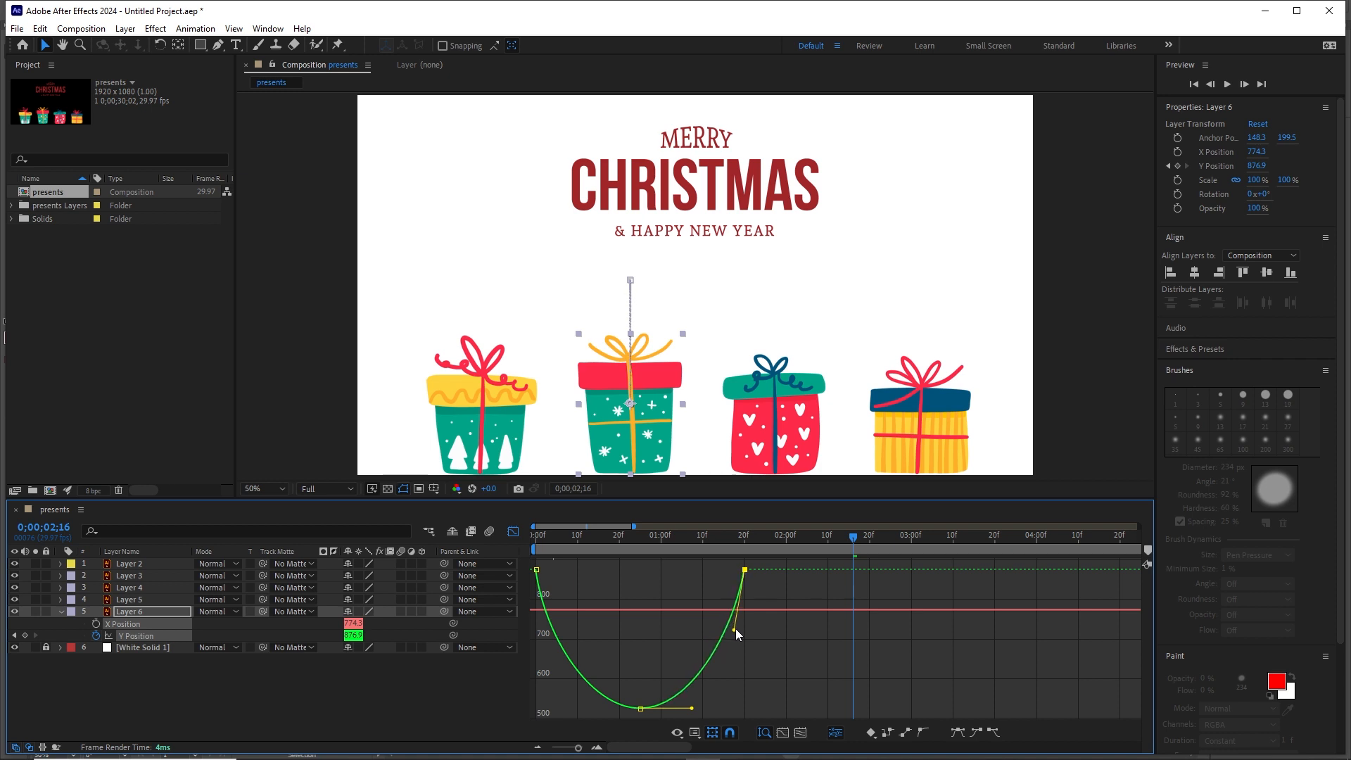
pyautogui.click(640, 708)
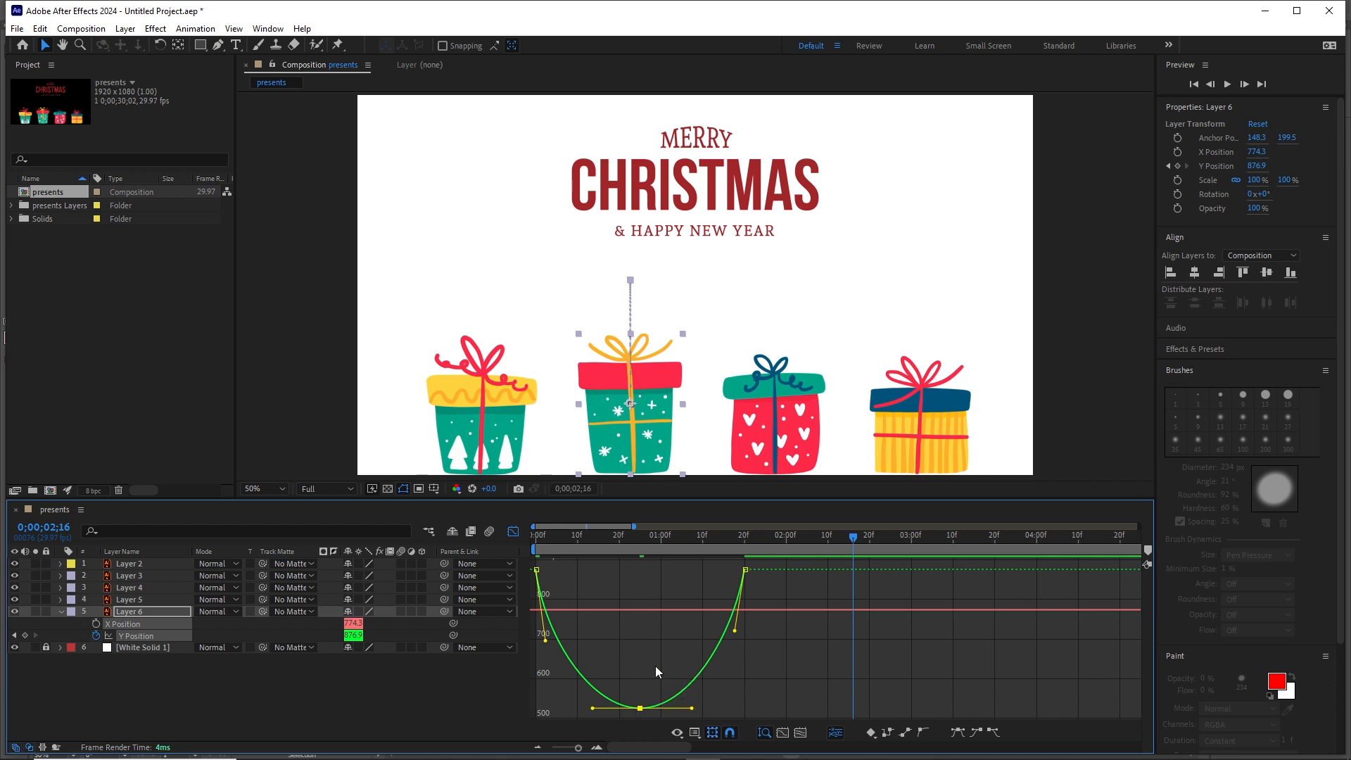
# Close the Graph Editor and preview the second gift's jump from 0;00;00;00.
pyautogui.click(512, 532)
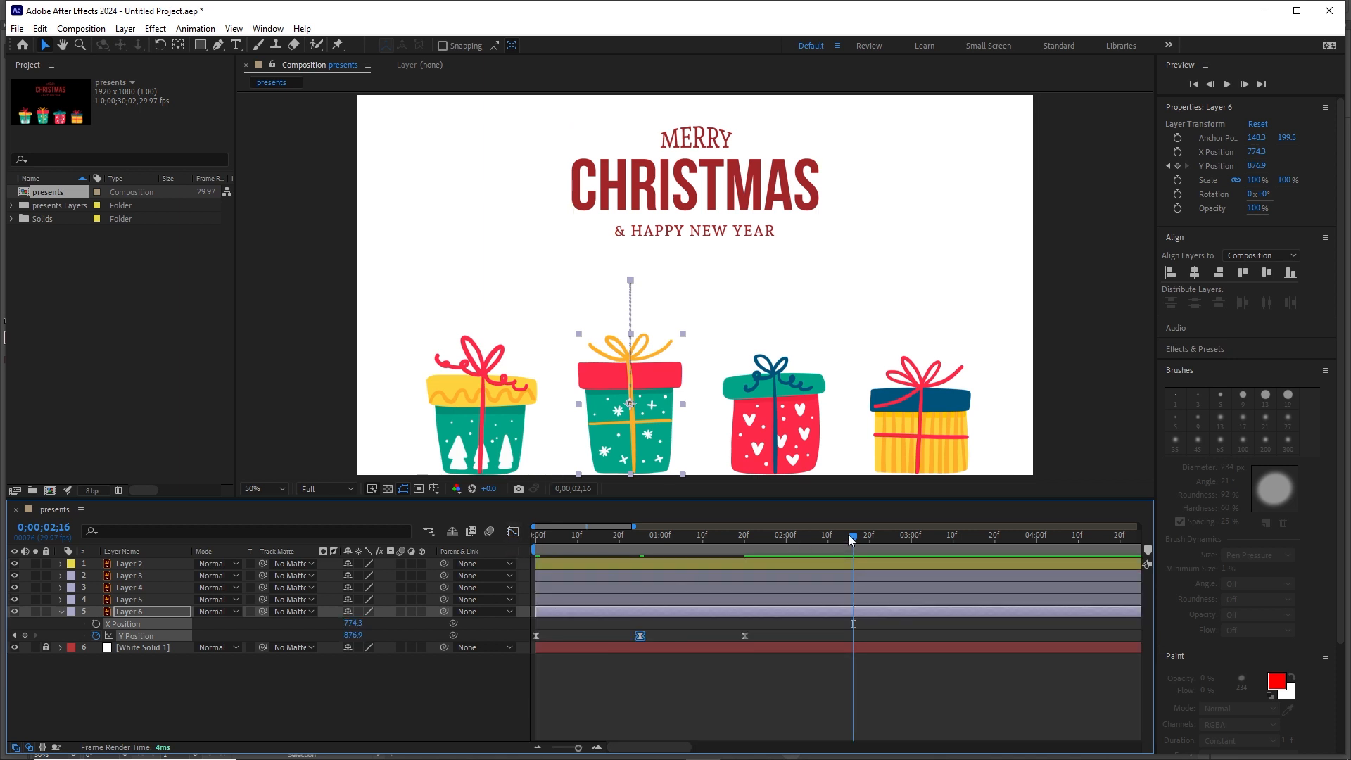
pyautogui.moveTo(847, 534); pyautogui.dragTo(513, 550)
pyautogui.press('space')
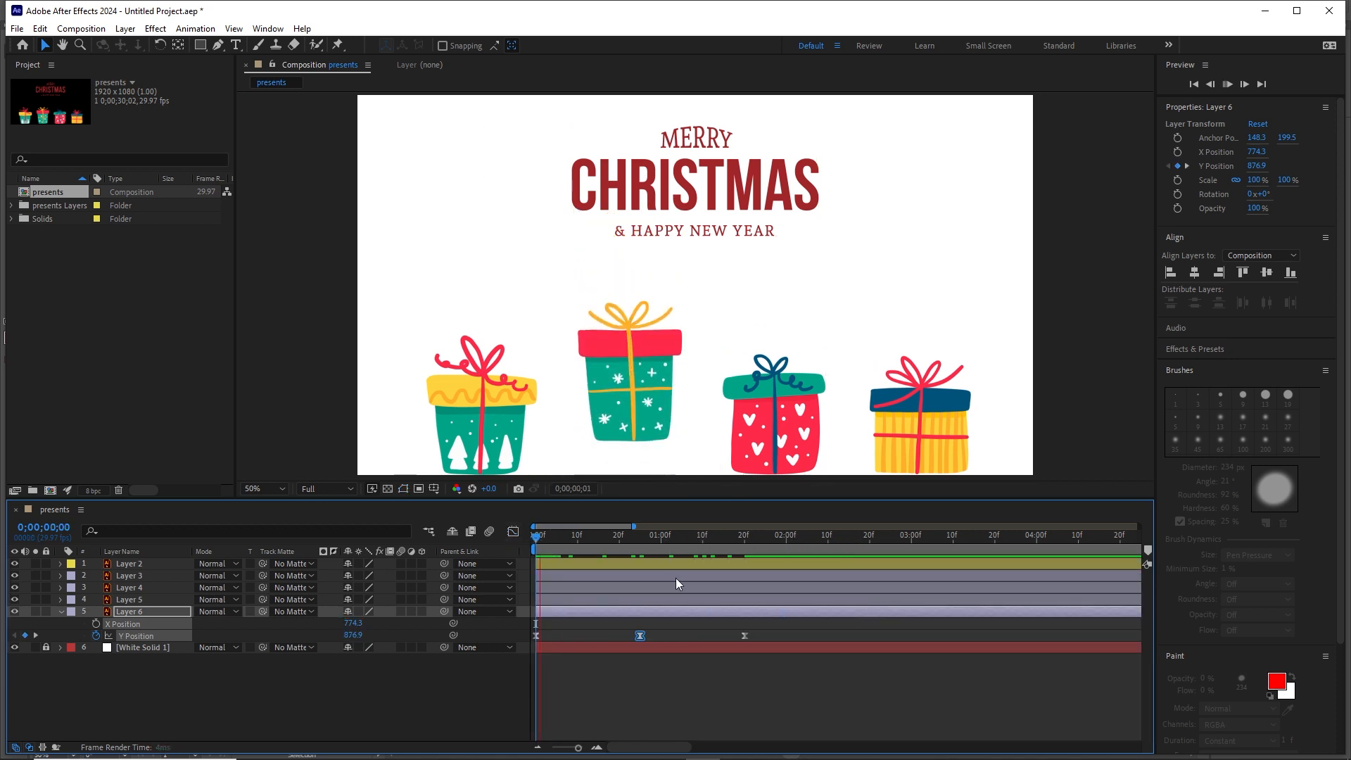
pyautogui.press('space')
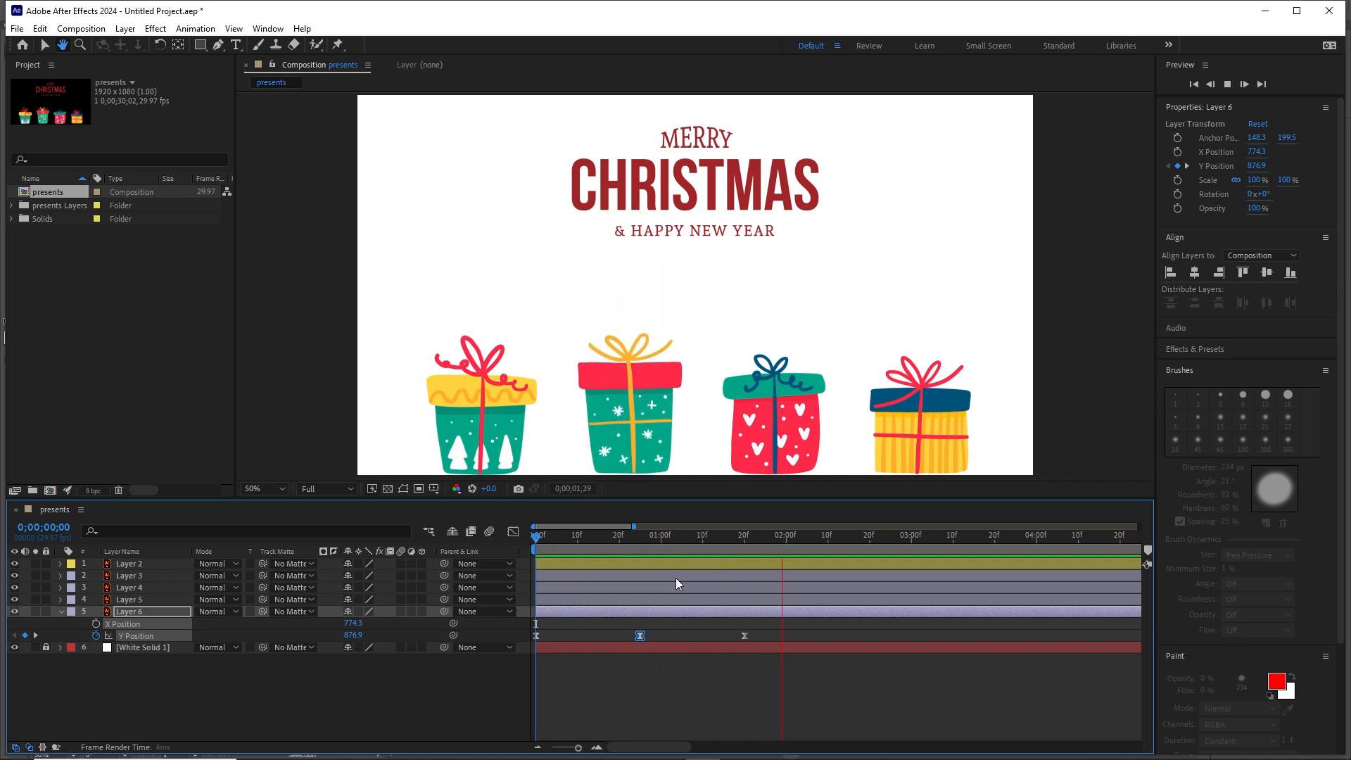
pyautogui.click(792, 635)
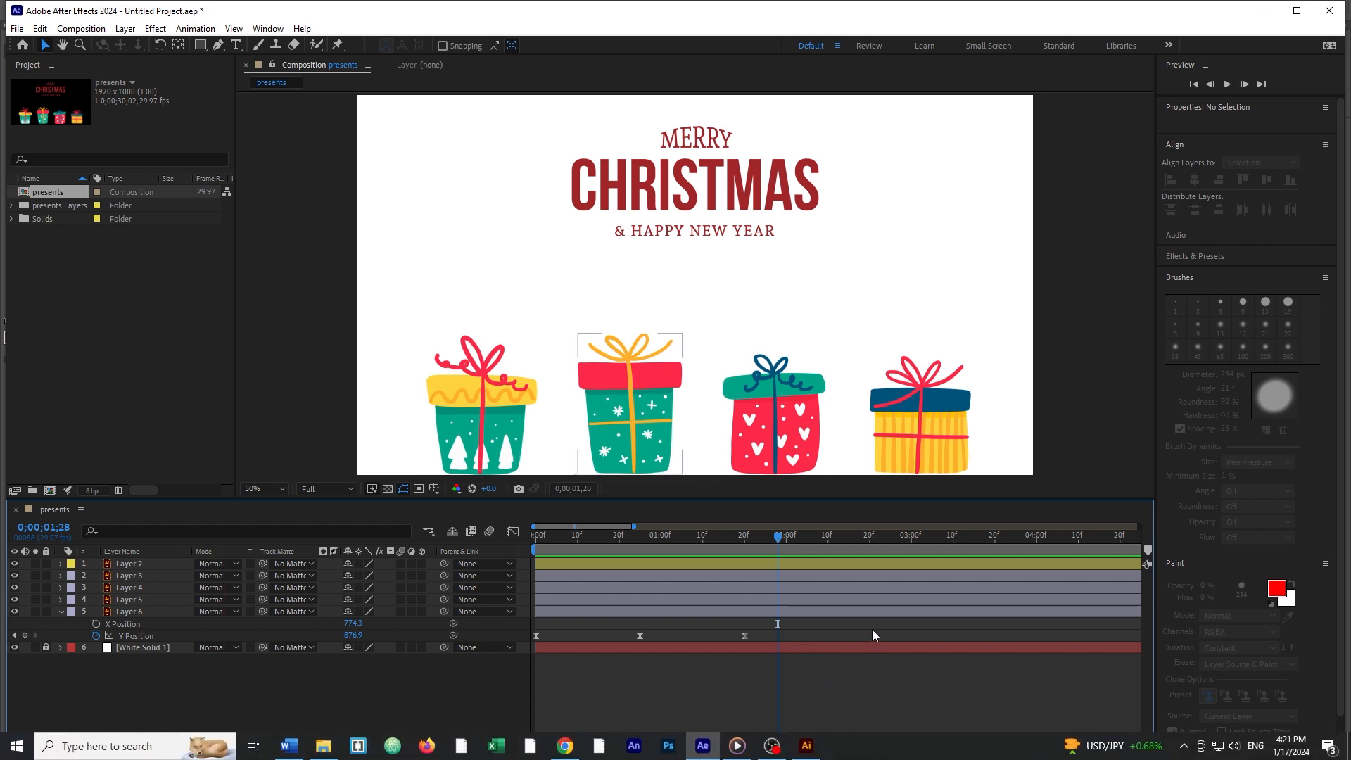
# Copy Layer 6's three Y Position keyframes and paste them at 0;00;01;20 to repeat the jump.
pyautogui.moveTo(762, 631); pyautogui.dragTo(533, 645)
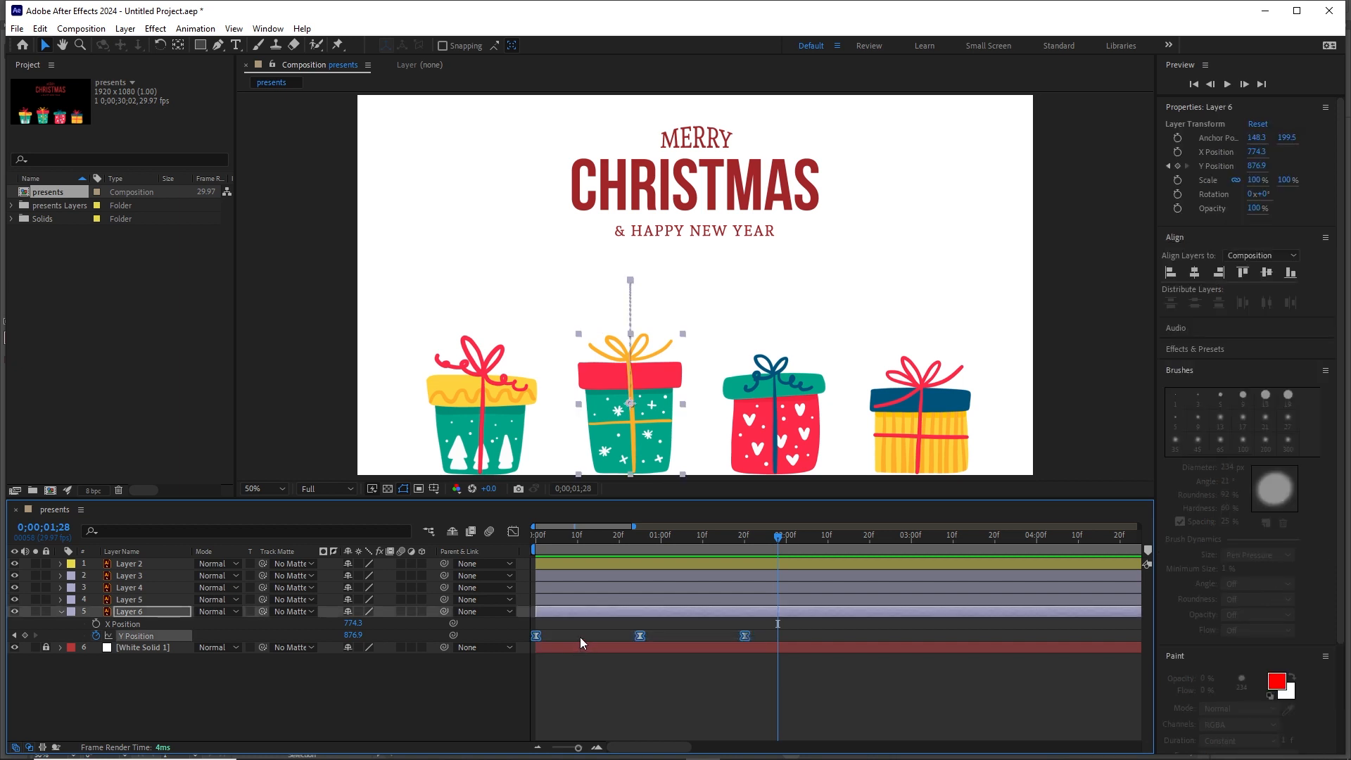
pyautogui.moveTo(778, 540); pyautogui.dragTo(747, 552)
pyautogui.click(749, 539)
pyautogui.moveTo(749, 539); pyautogui.dragTo(744, 540)
pyautogui.hotkey('ctrl', 'v')
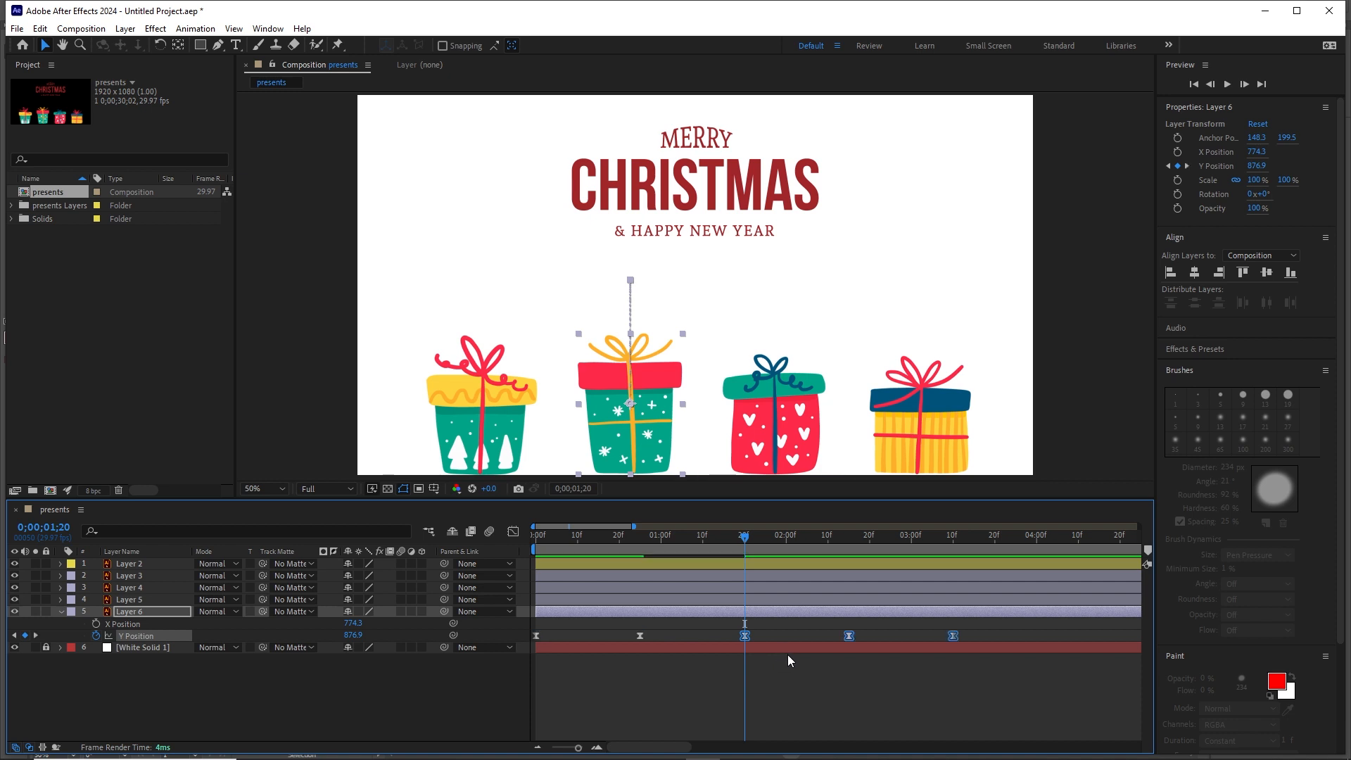
# Pull the incoming handle of the Y Position keyframe at 0;00;01;20 down steeply in the Graph Editor to mirror its outgoing handle.
pyautogui.click(787, 654)
pyautogui.moveTo(977, 639); pyautogui.dragTo(516, 647)
pyautogui.click(513, 533)
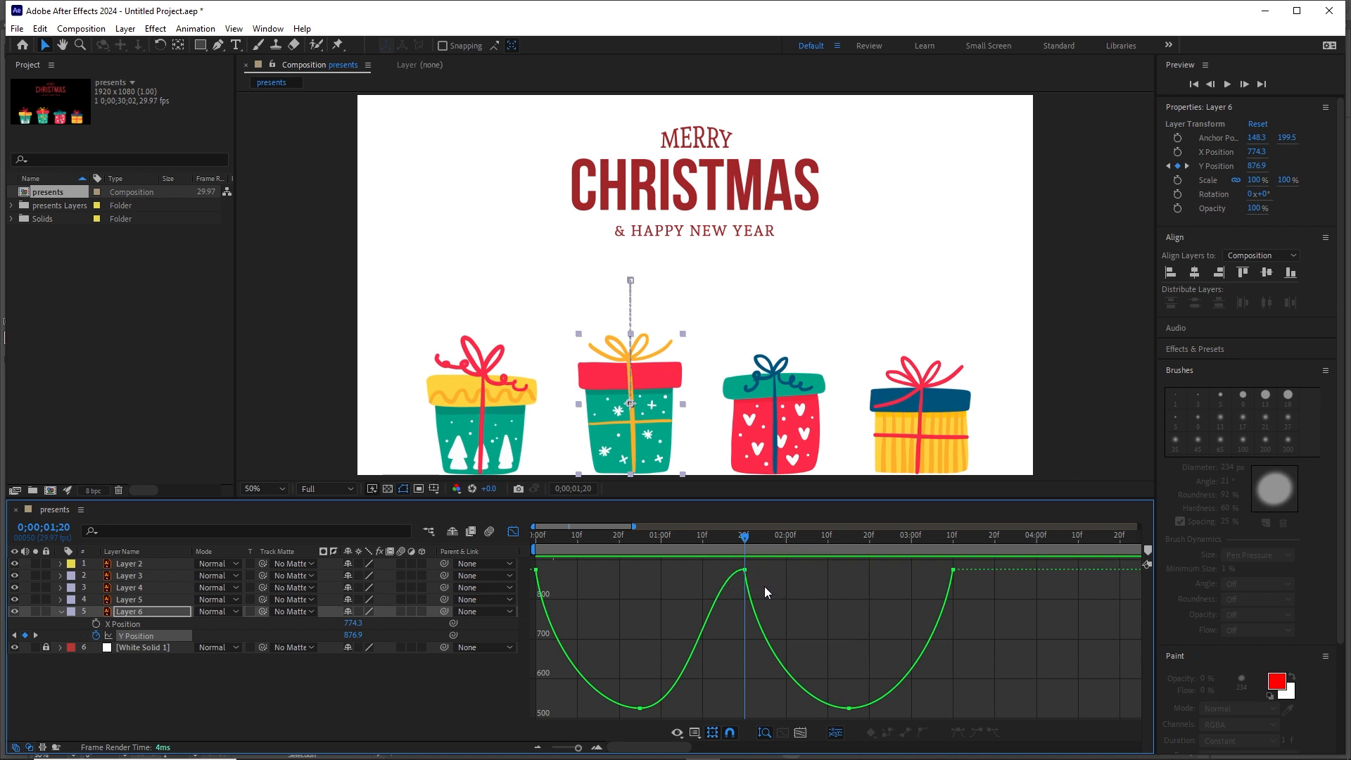
pyautogui.click(724, 581)
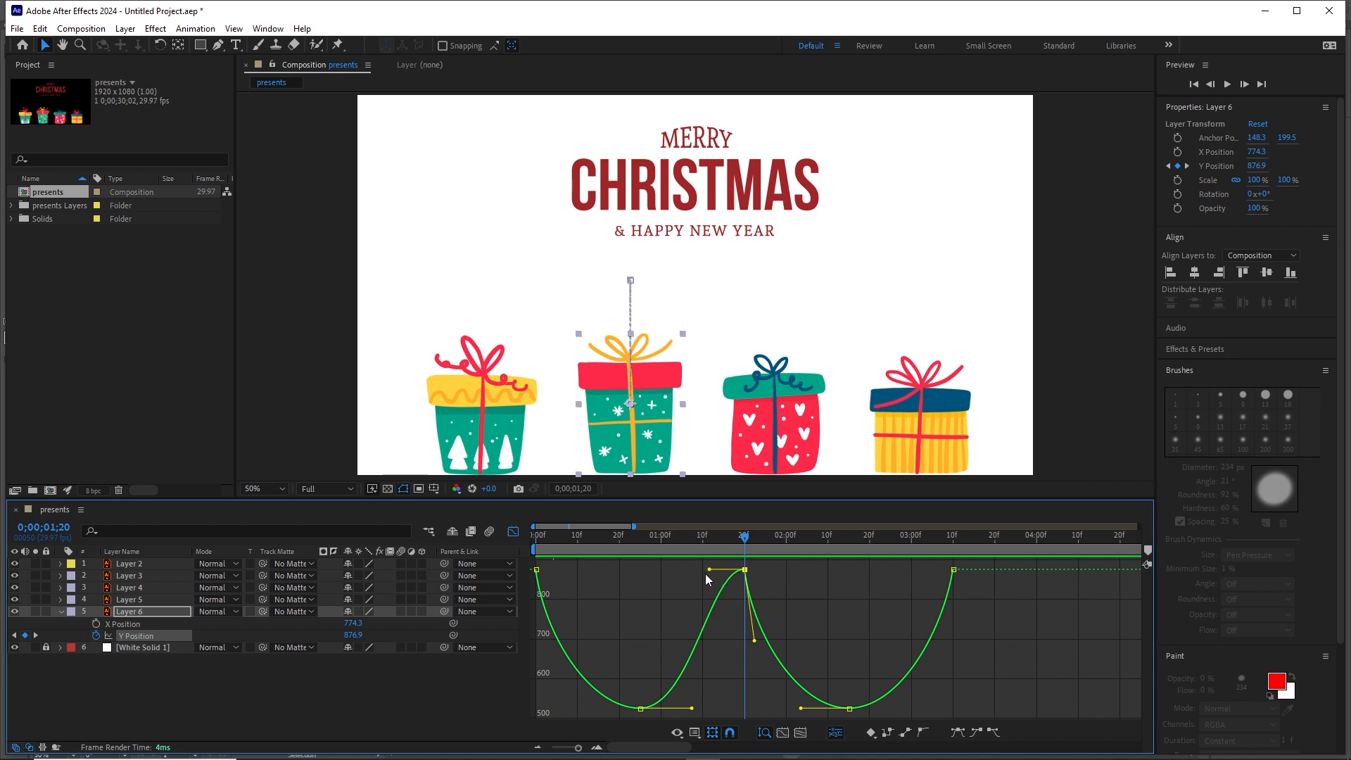
pyautogui.moveTo(709, 569); pyautogui.dragTo(734, 636)
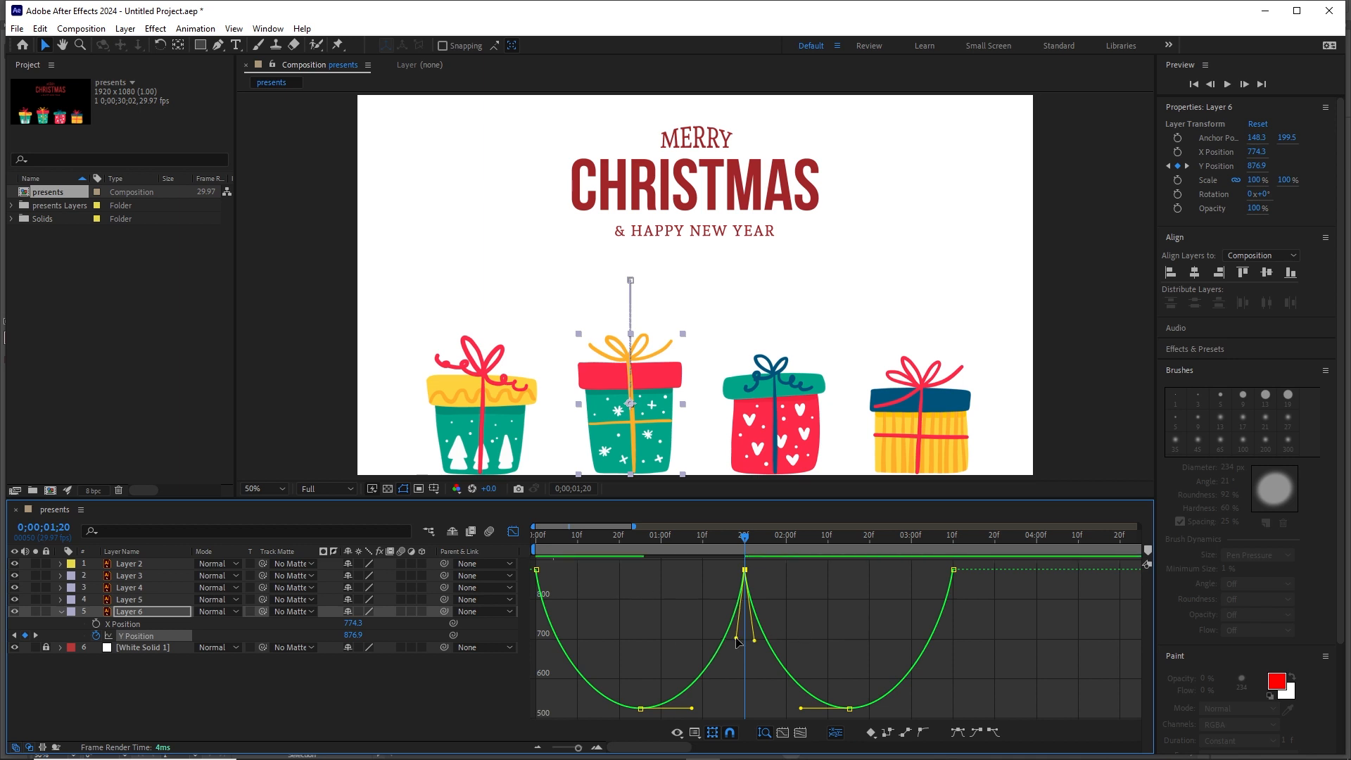
pyautogui.moveTo(736, 637); pyautogui.dragTo(736, 640)
# Return to the layer bars and preview the second gift's two consecutive jumps.
pyautogui.click(513, 532)
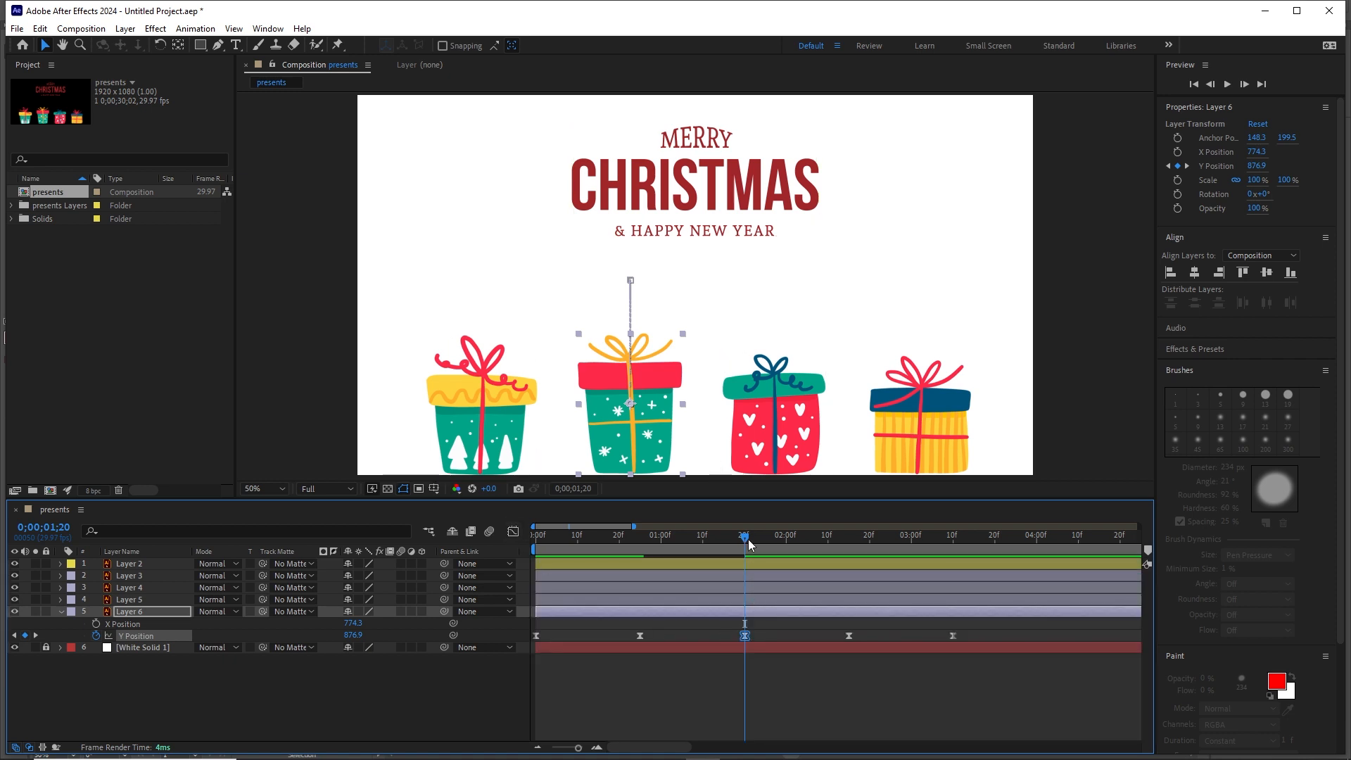
pyautogui.press('space')
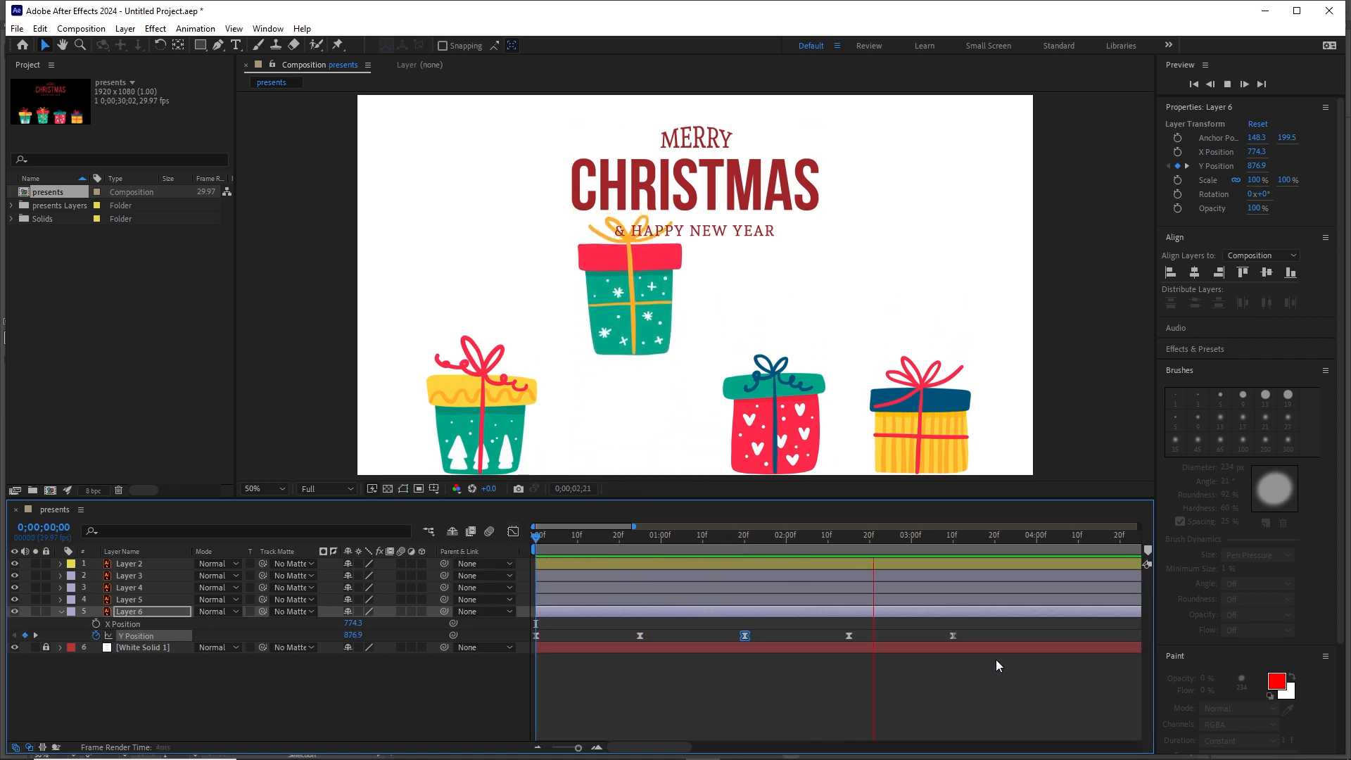
pyautogui.press('space')
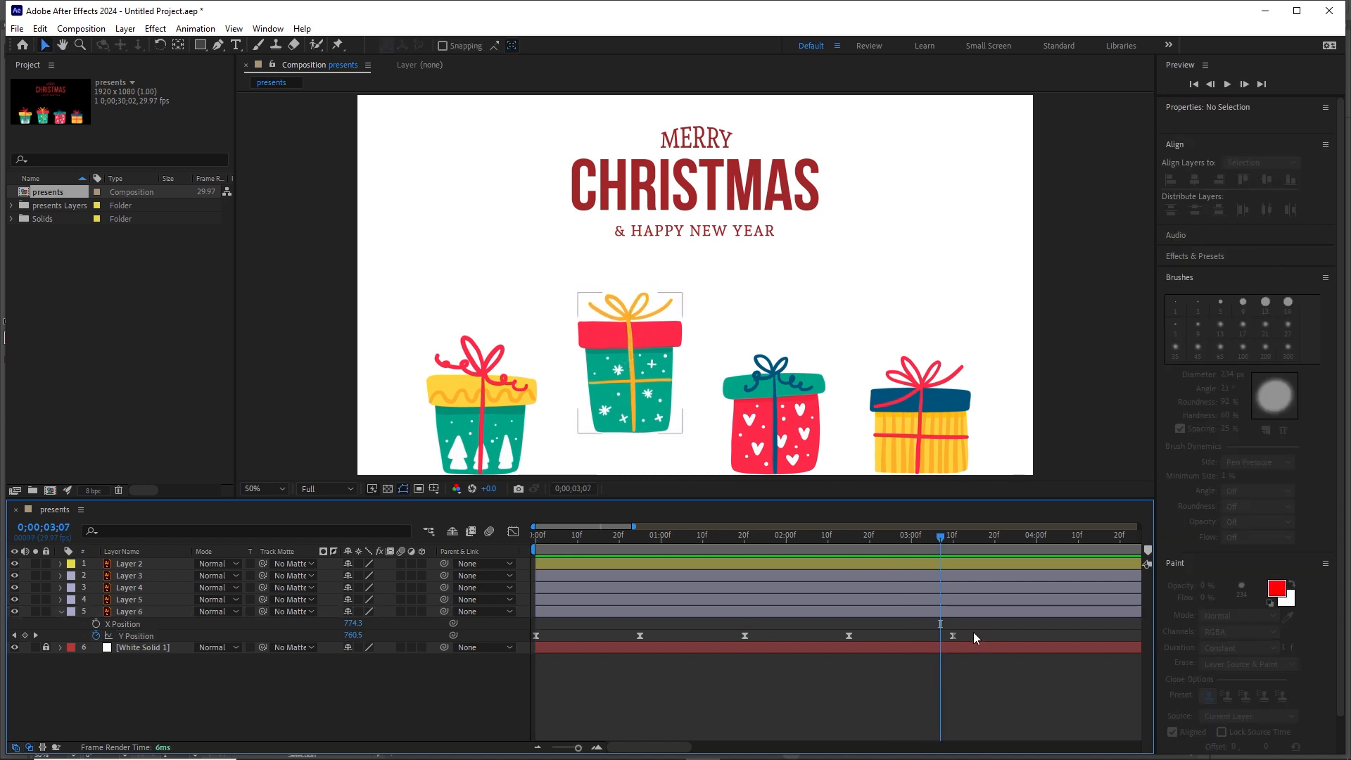
# Copy all five of Layer 6's Y Position keyframes and paste them at 0;00;03;10.
pyautogui.moveTo(973, 632); pyautogui.dragTo(536, 644)
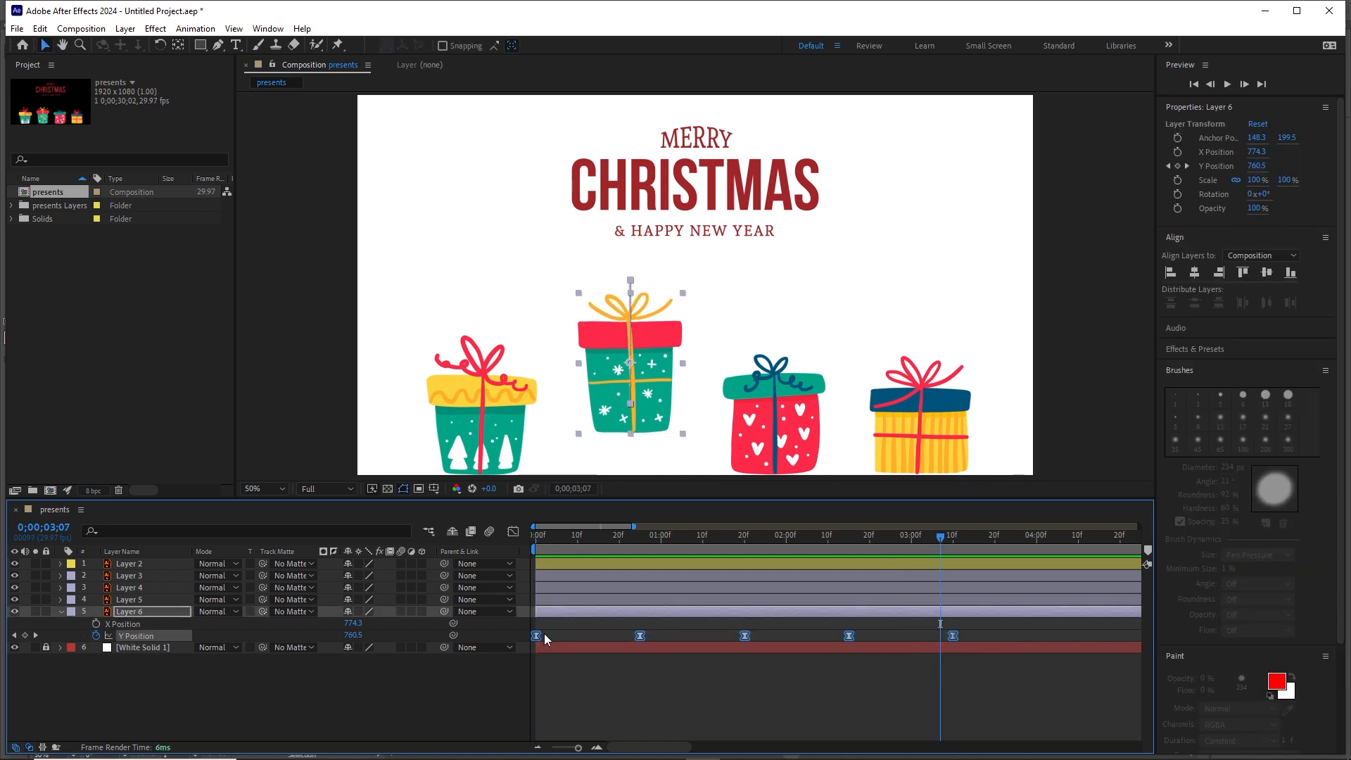
pyautogui.moveTo(939, 540); pyautogui.dragTo(956, 542)
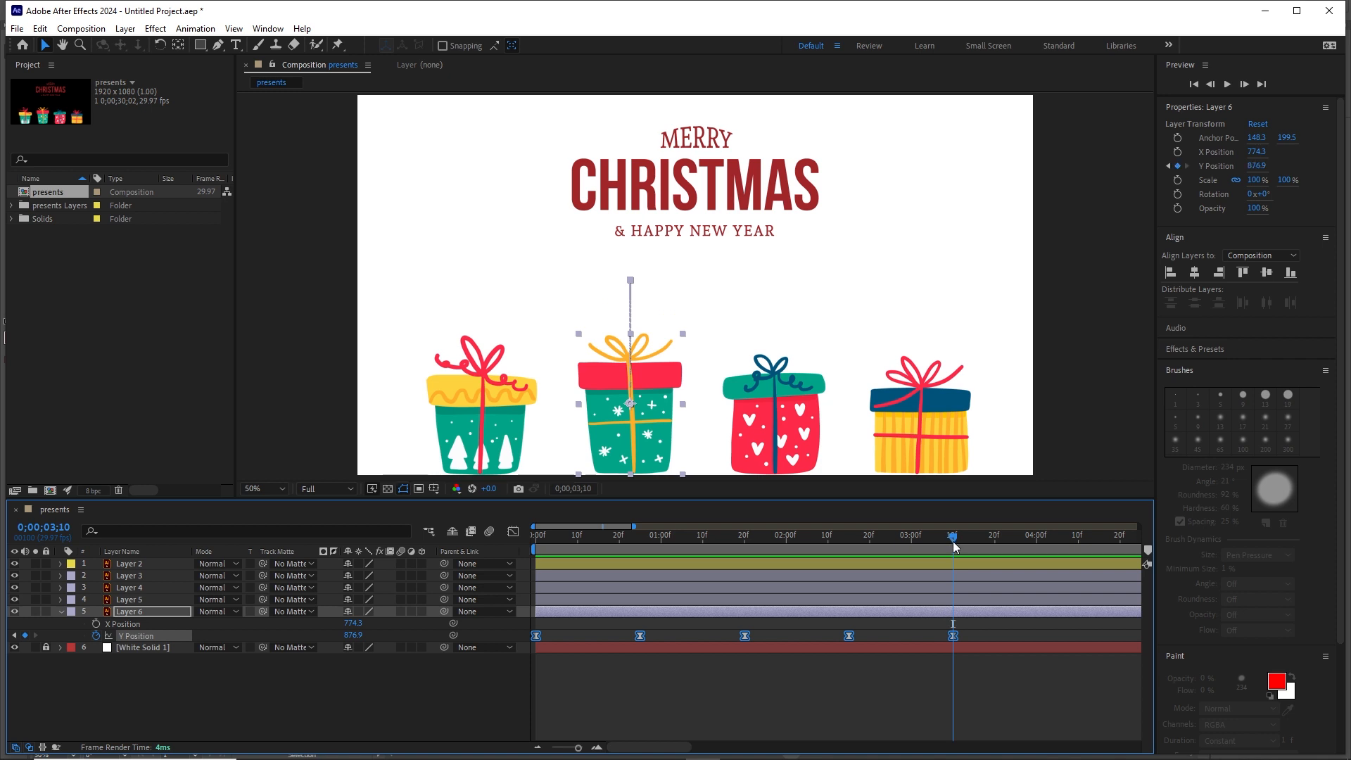
pyautogui.hotkey('ctrl', 'v')
pyautogui.click(989, 638)
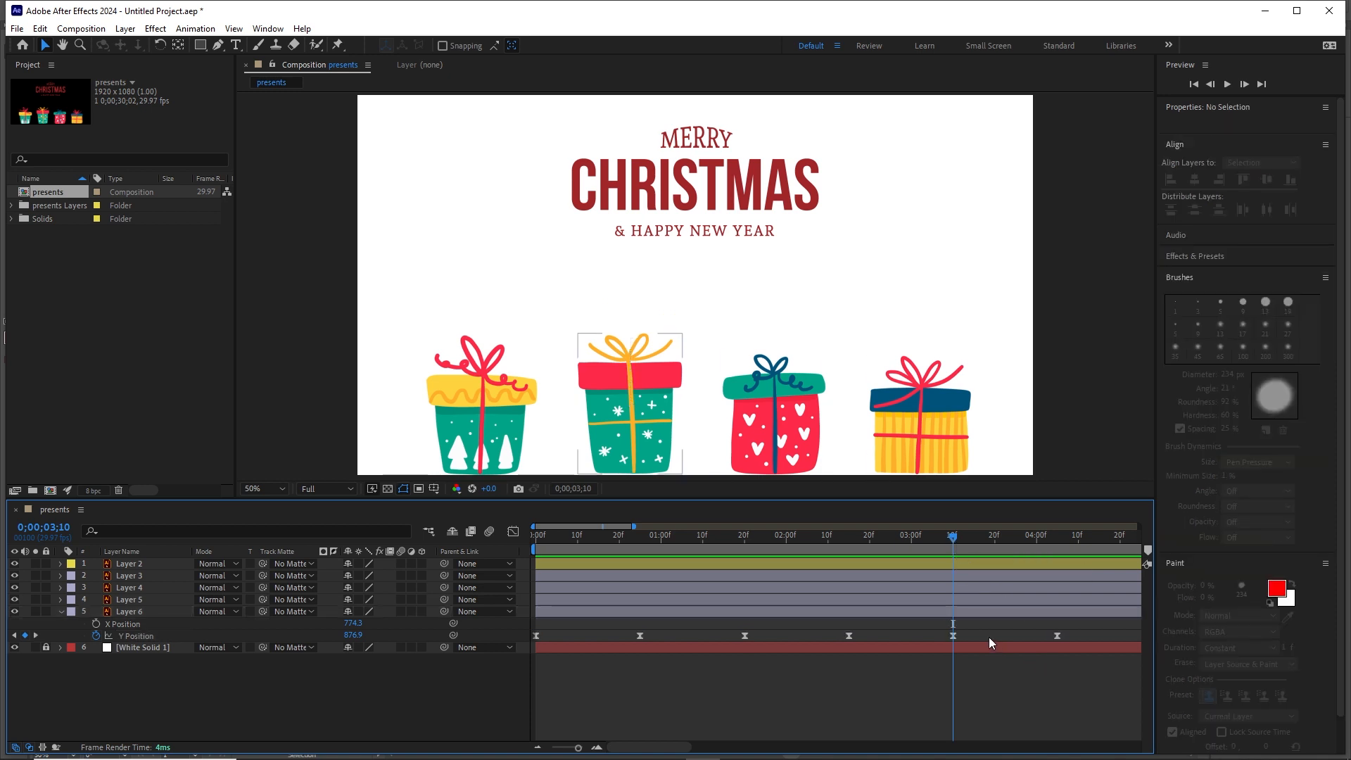
# Make the incoming handle of Layer 6's Y Position keyframe at 0;00;03;10 steep in the Graph Editor, forming a sharp landing.
pyautogui.click(952, 635)
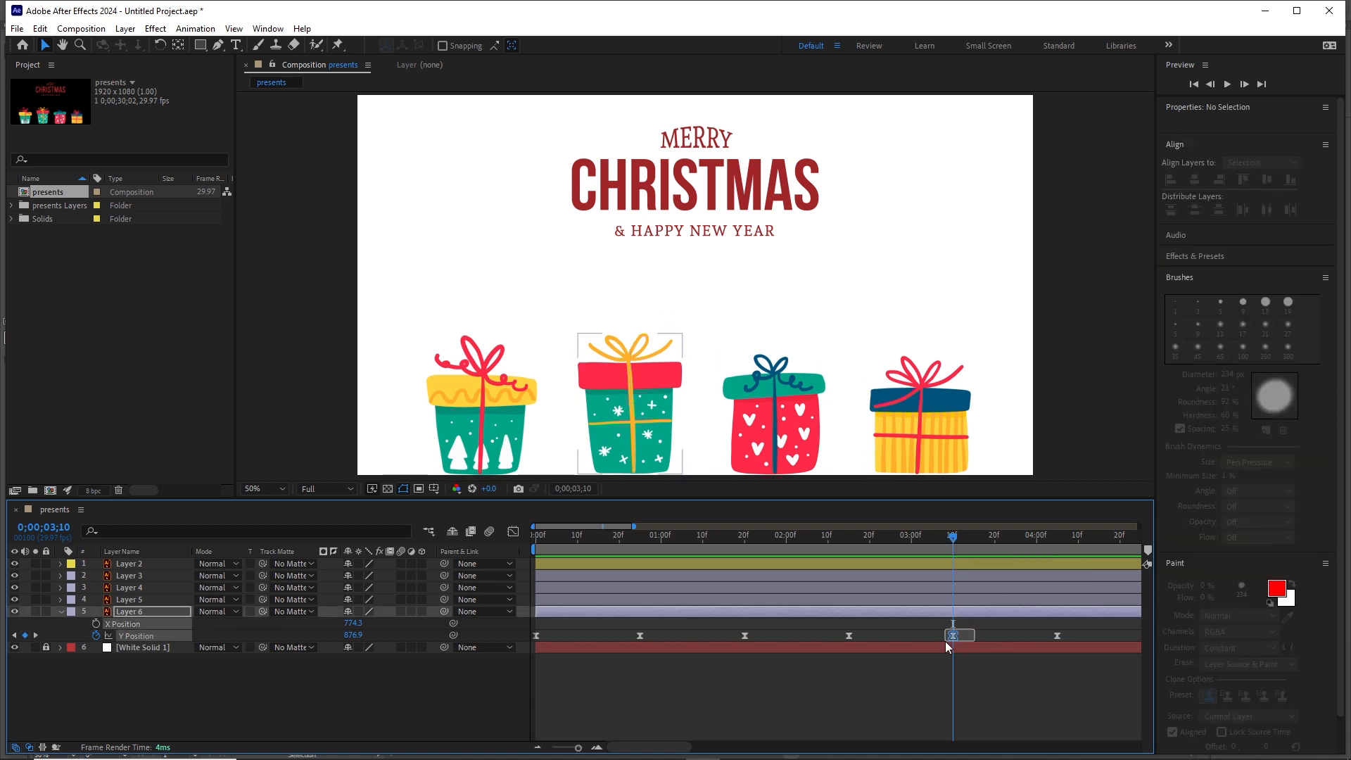
pyautogui.click(513, 531)
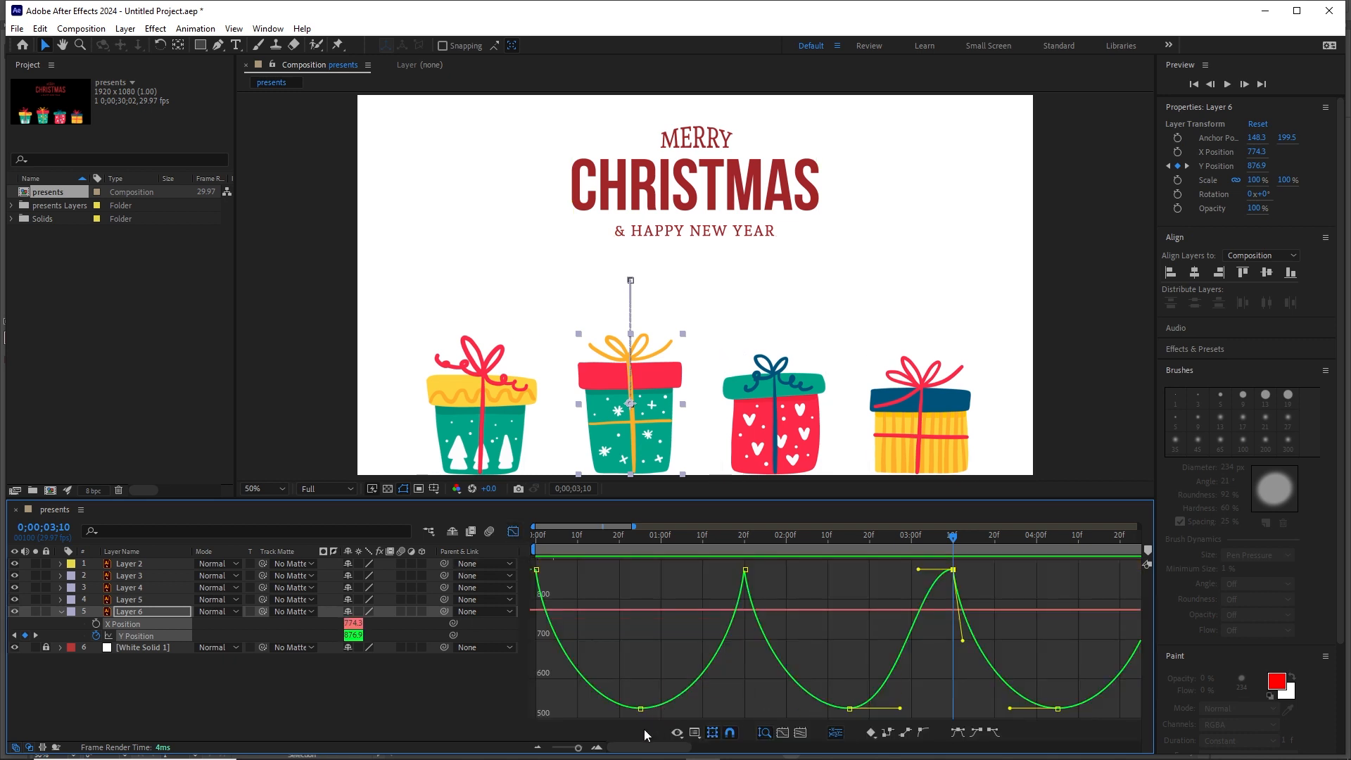
pyautogui.moveTo(641, 750); pyautogui.dragTo(667, 751)
pyautogui.click(597, 747)
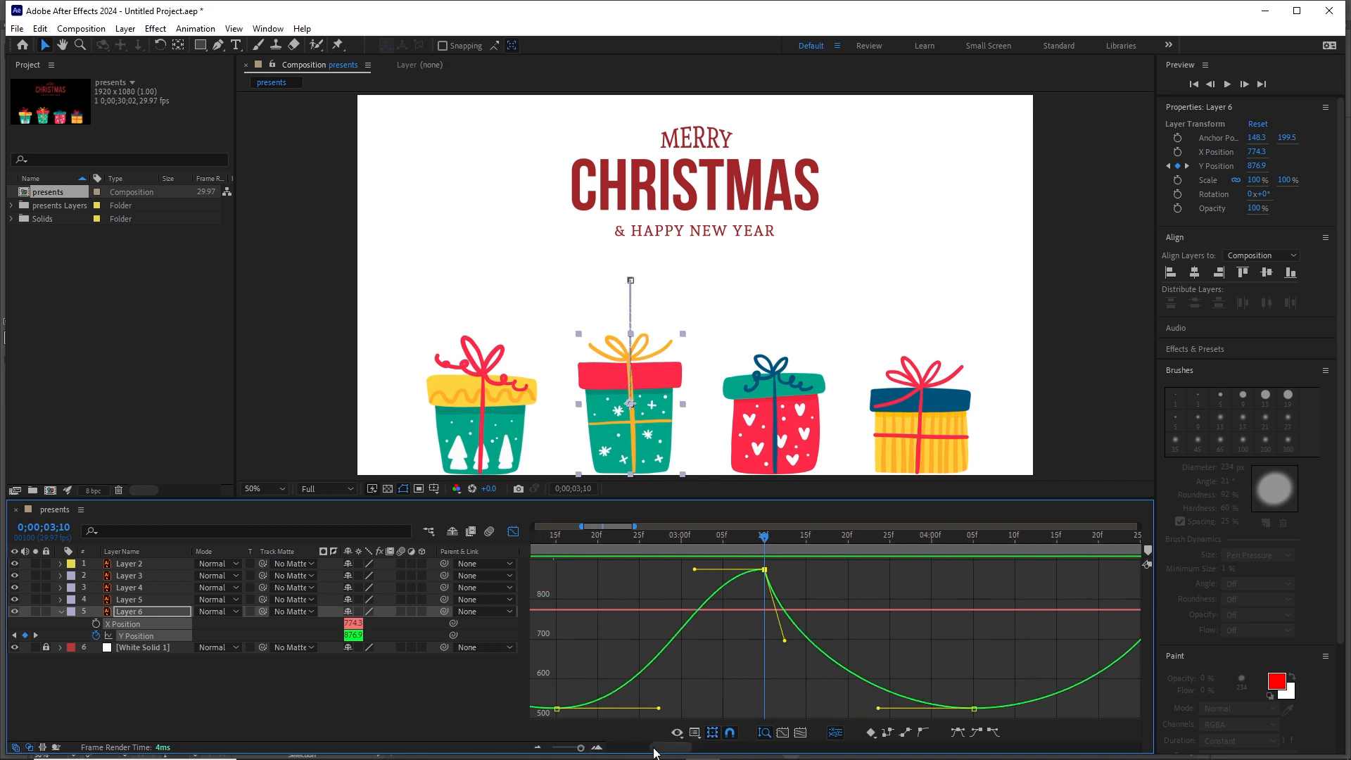
pyautogui.click(799, 595)
pyautogui.moveTo(742, 560); pyautogui.dragTo(745, 635)
pyautogui.click(518, 531)
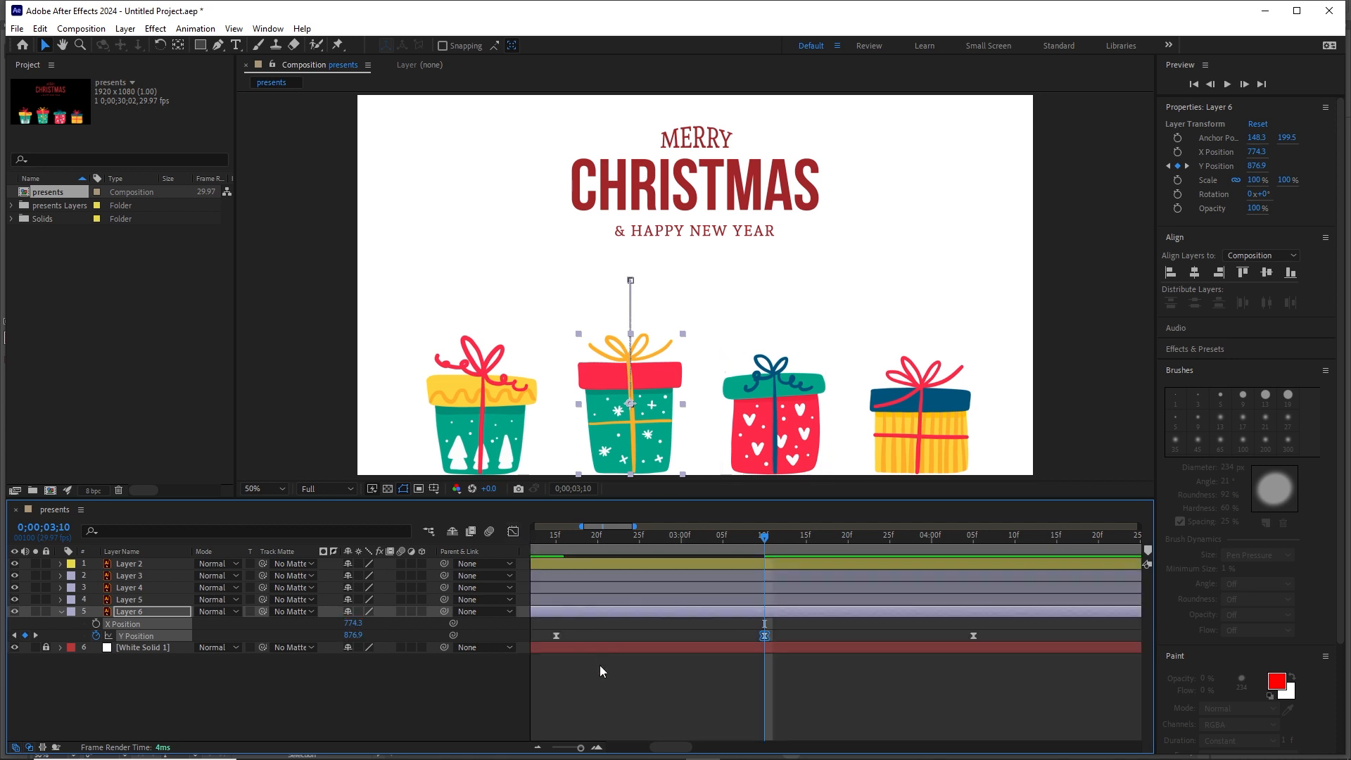
# Copy all nine of Layer 6's Y Position keyframes and paste them at 0;00;06;20.
pyautogui.moveTo(579, 748); pyautogui.dragTo(533, 753)
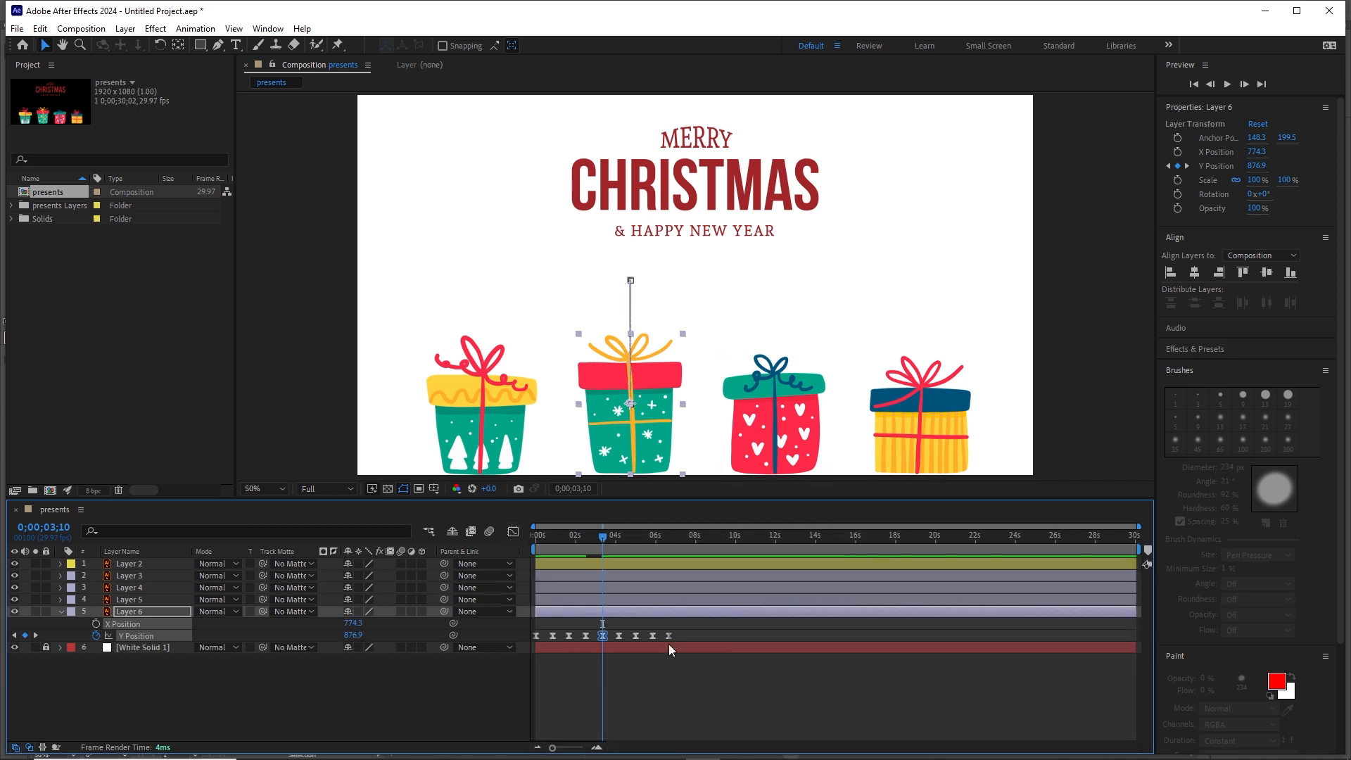
pyautogui.moveTo(691, 630); pyautogui.dragTo(527, 643)
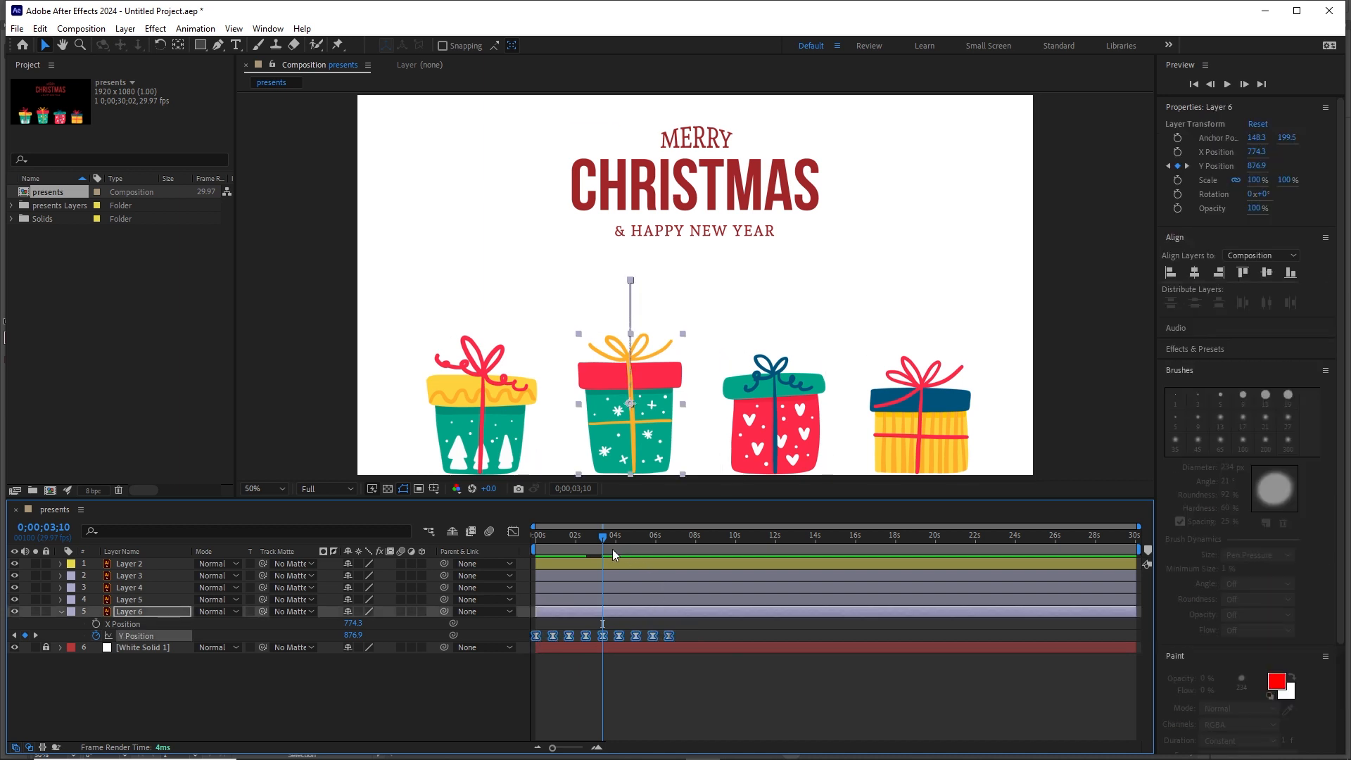
pyautogui.moveTo(605, 536); pyautogui.dragTo(668, 542)
pyautogui.hotkey('ctrl', 'v')
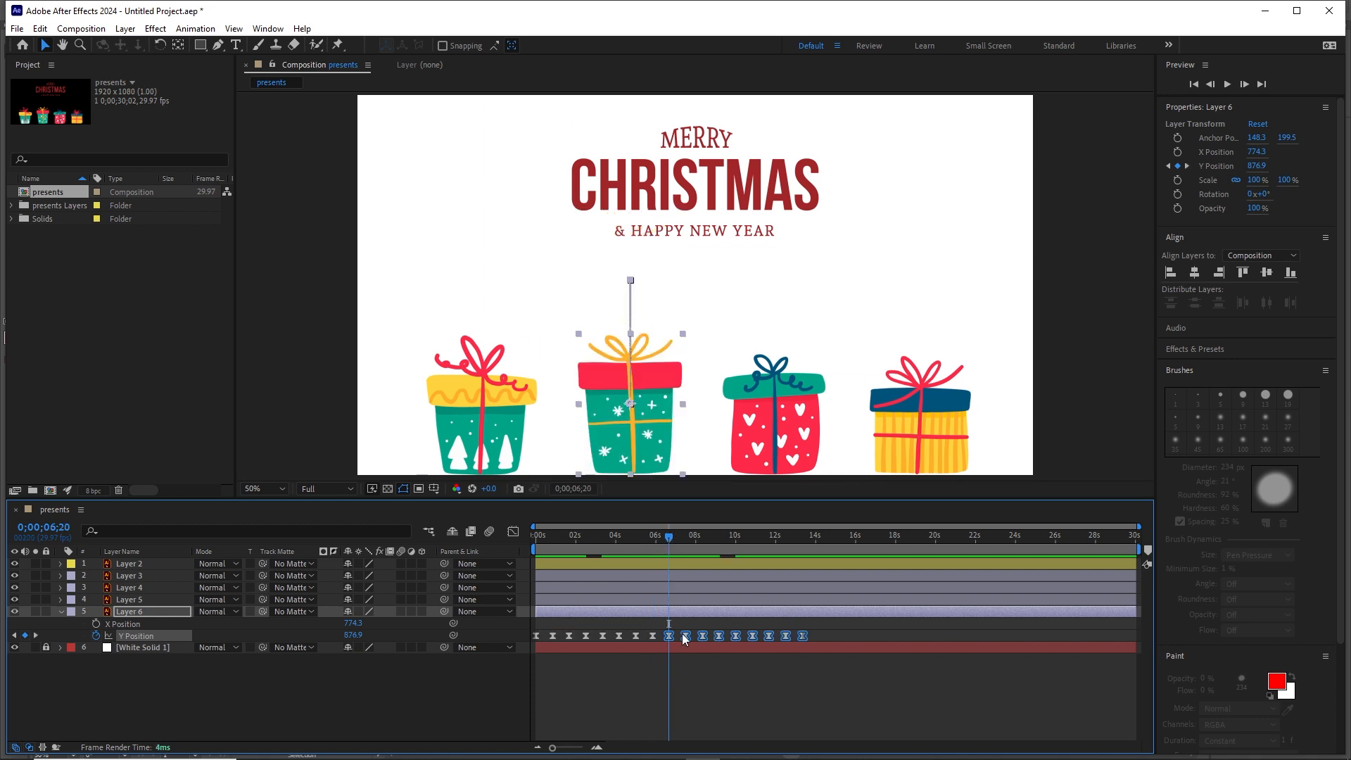
# Make the incoming handle of Layer 6's Y Position keyframe at 0;00;06;20 steep in the Graph Editor, matching the other landings.
pyautogui.click(679, 631)
pyautogui.moveTo(679, 632); pyautogui.dragTo(662, 641)
pyautogui.click(513, 533)
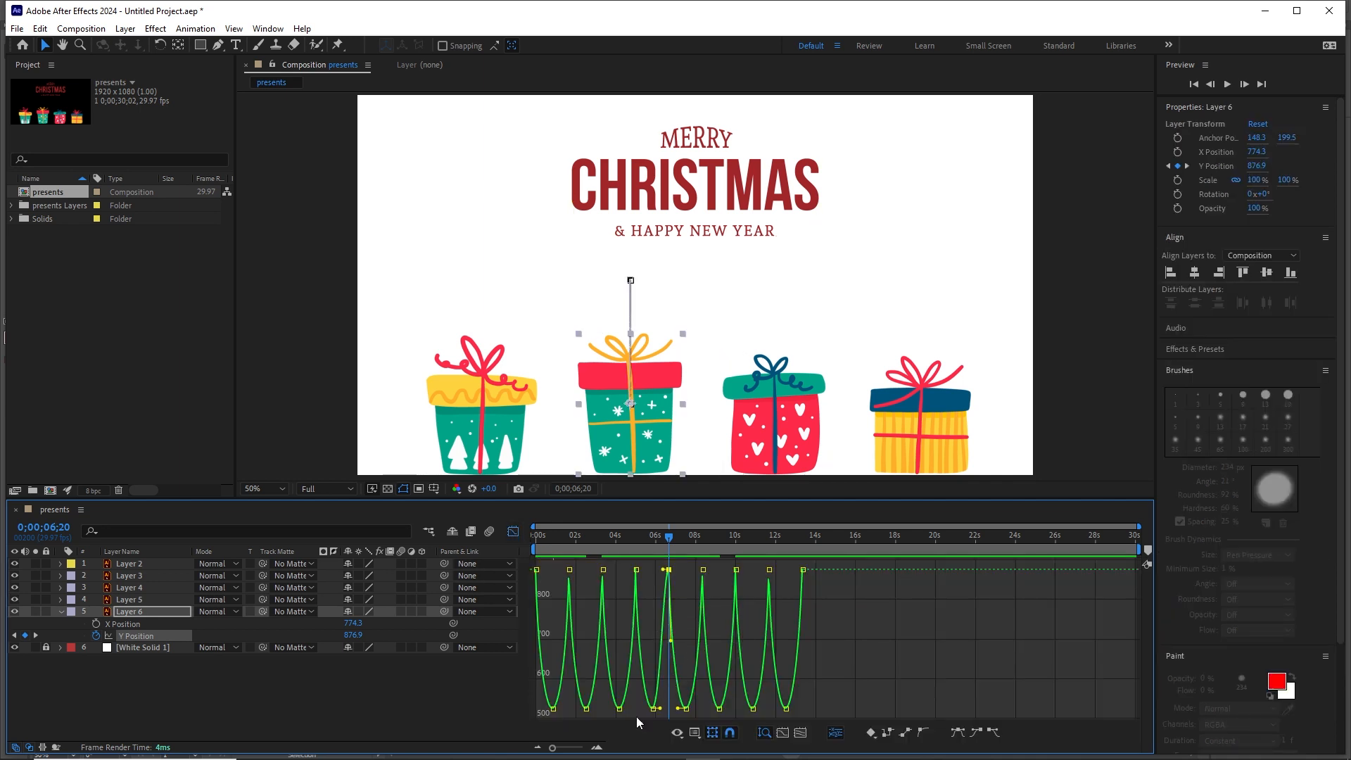
pyautogui.click(597, 749)
pyautogui.click(597, 749)
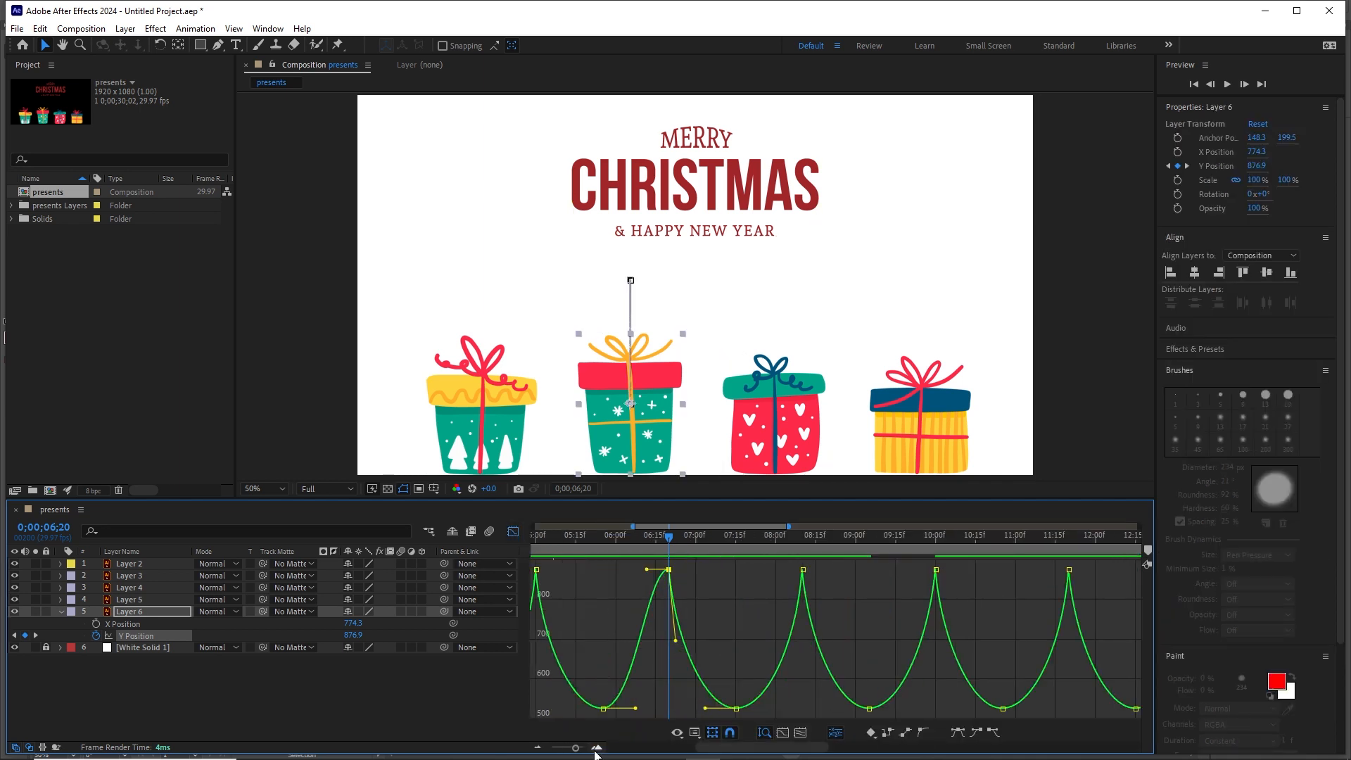
pyautogui.click(597, 749)
pyautogui.click(701, 592)
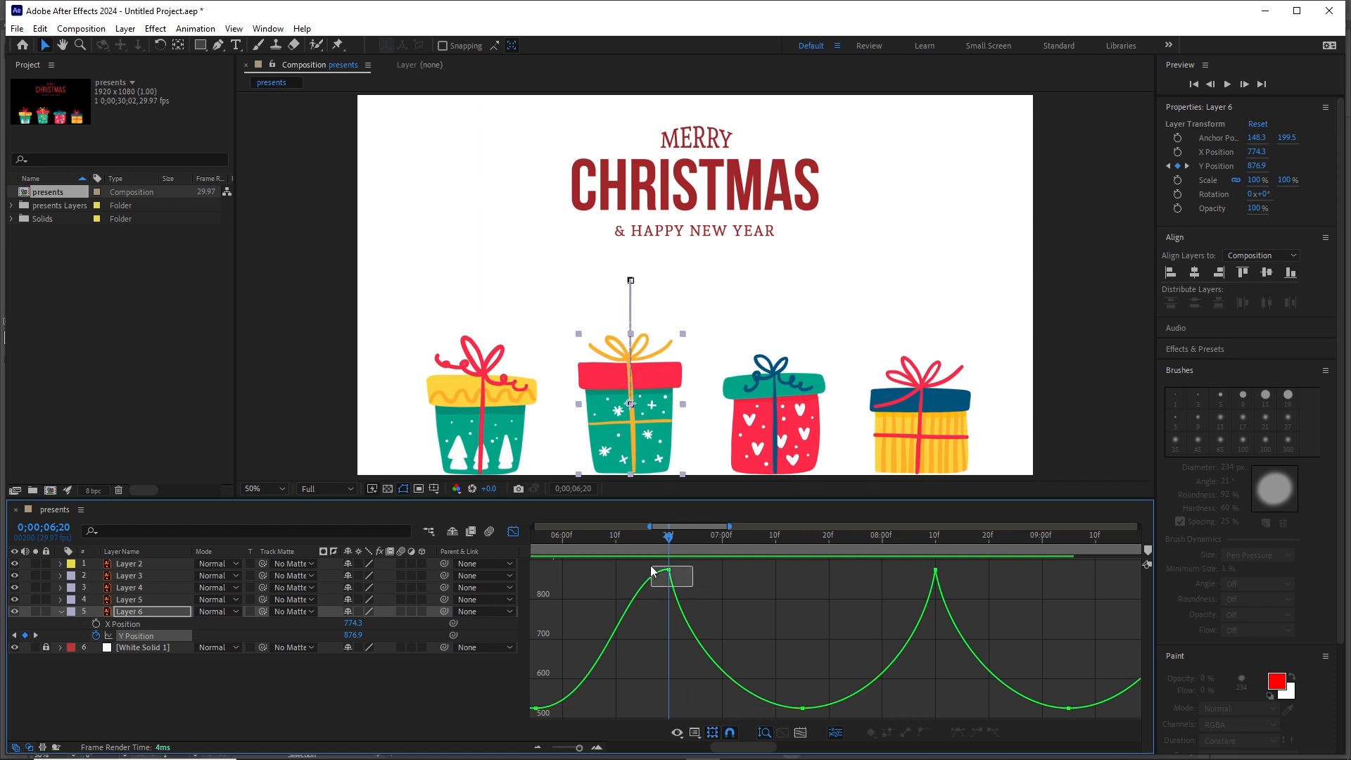
pyautogui.moveTo(651, 571); pyautogui.dragTo(657, 640)
pyautogui.click(512, 532)
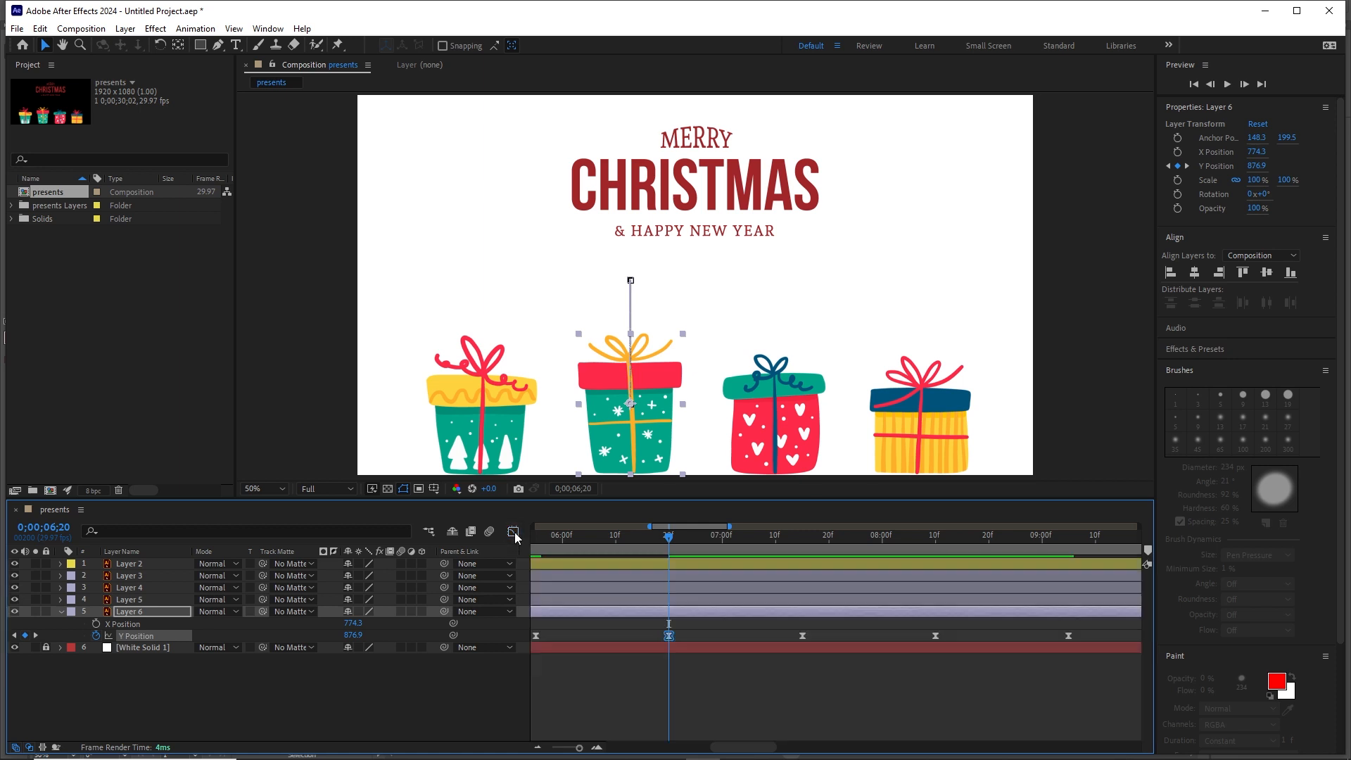
# Select and copy all of Layer 6's Y Position keyframes, from the composition start to the last landing.
pyautogui.moveTo(579, 748); pyautogui.dragTo(548, 752)
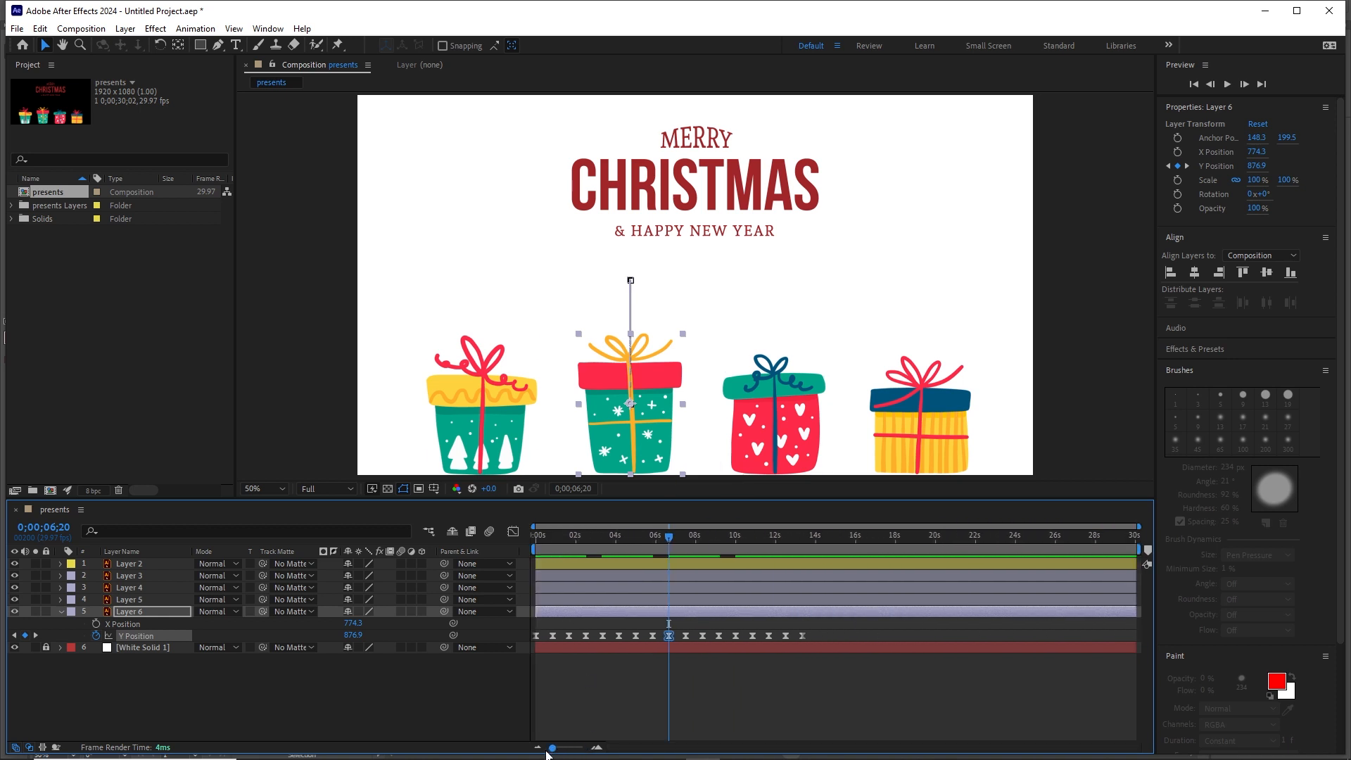
pyautogui.click(817, 636)
pyautogui.moveTo(816, 636); pyautogui.dragTo(535, 640)
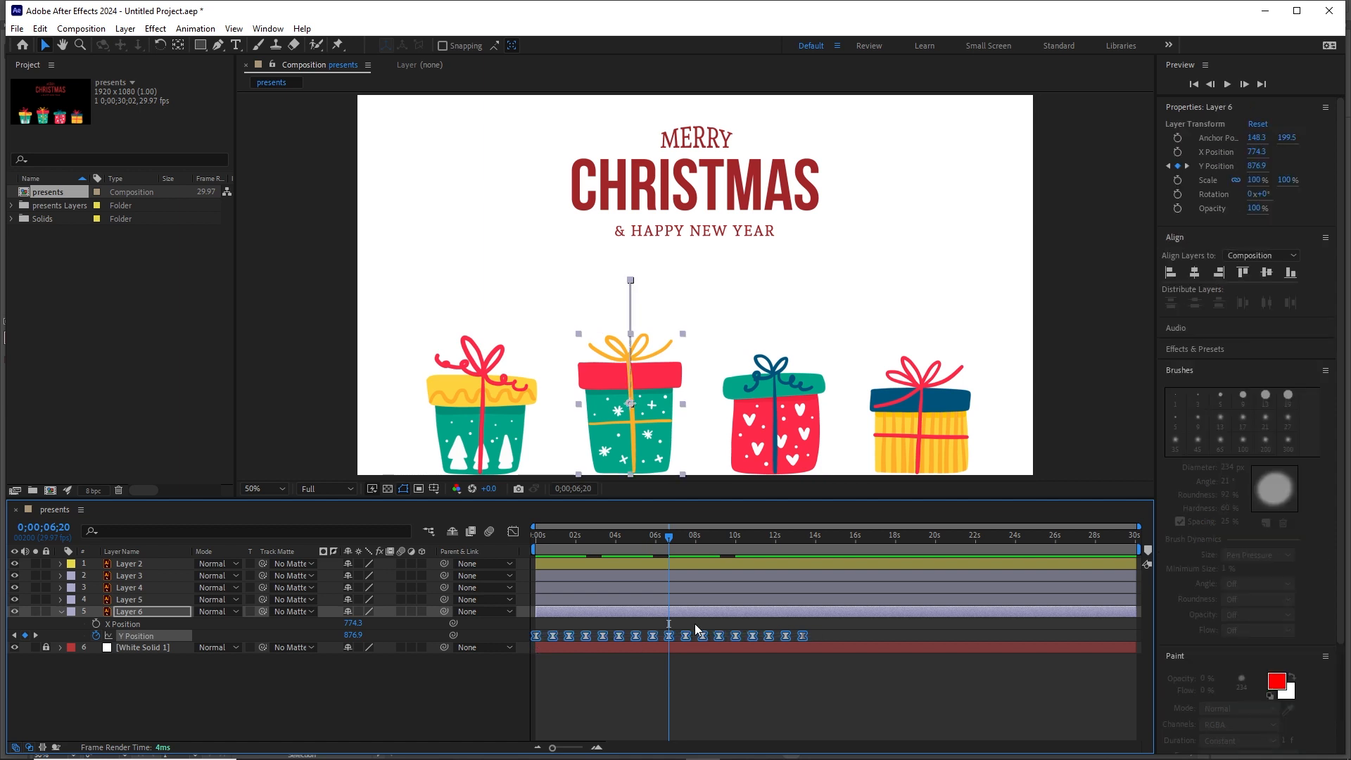
# Reveal Layer 5's Position property and separate its dimensions into X Position and Y Position.
pyautogui.click(130, 600)
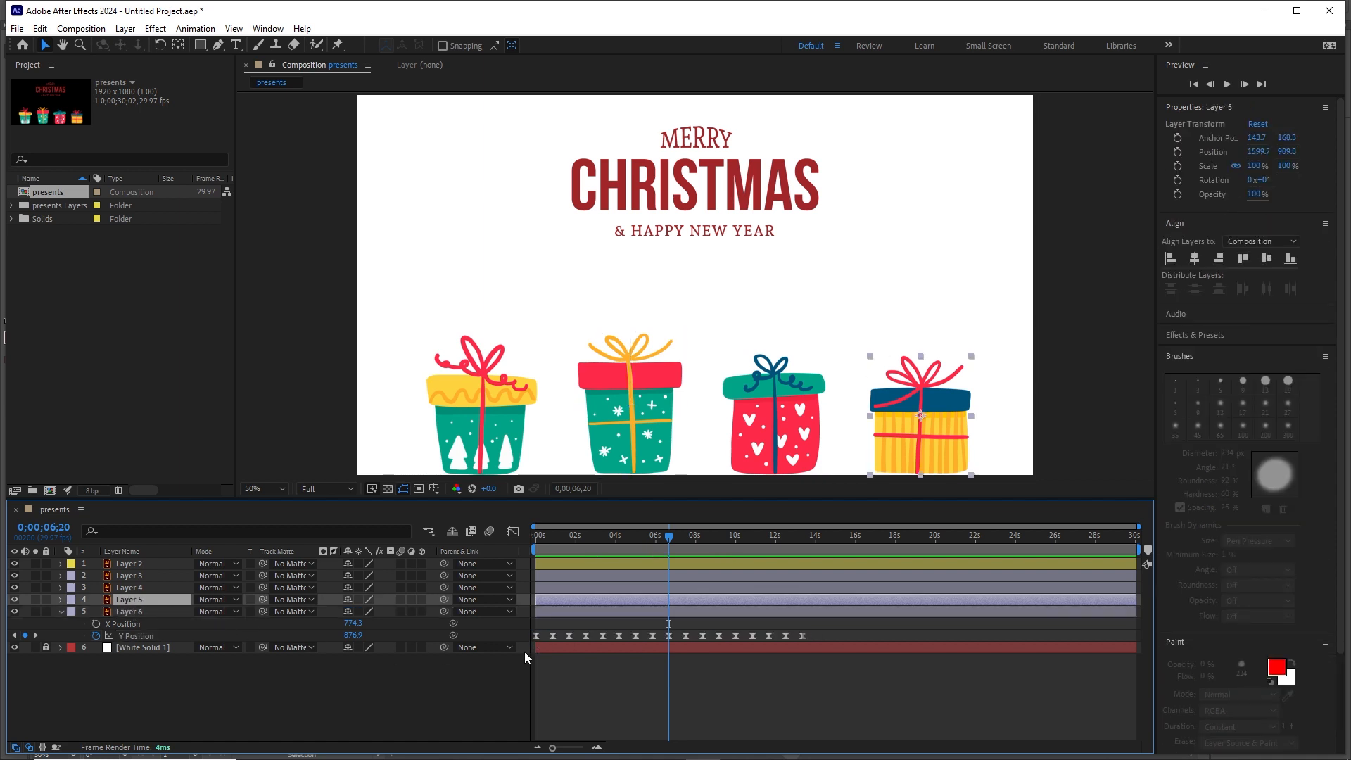
pyautogui.press('p')
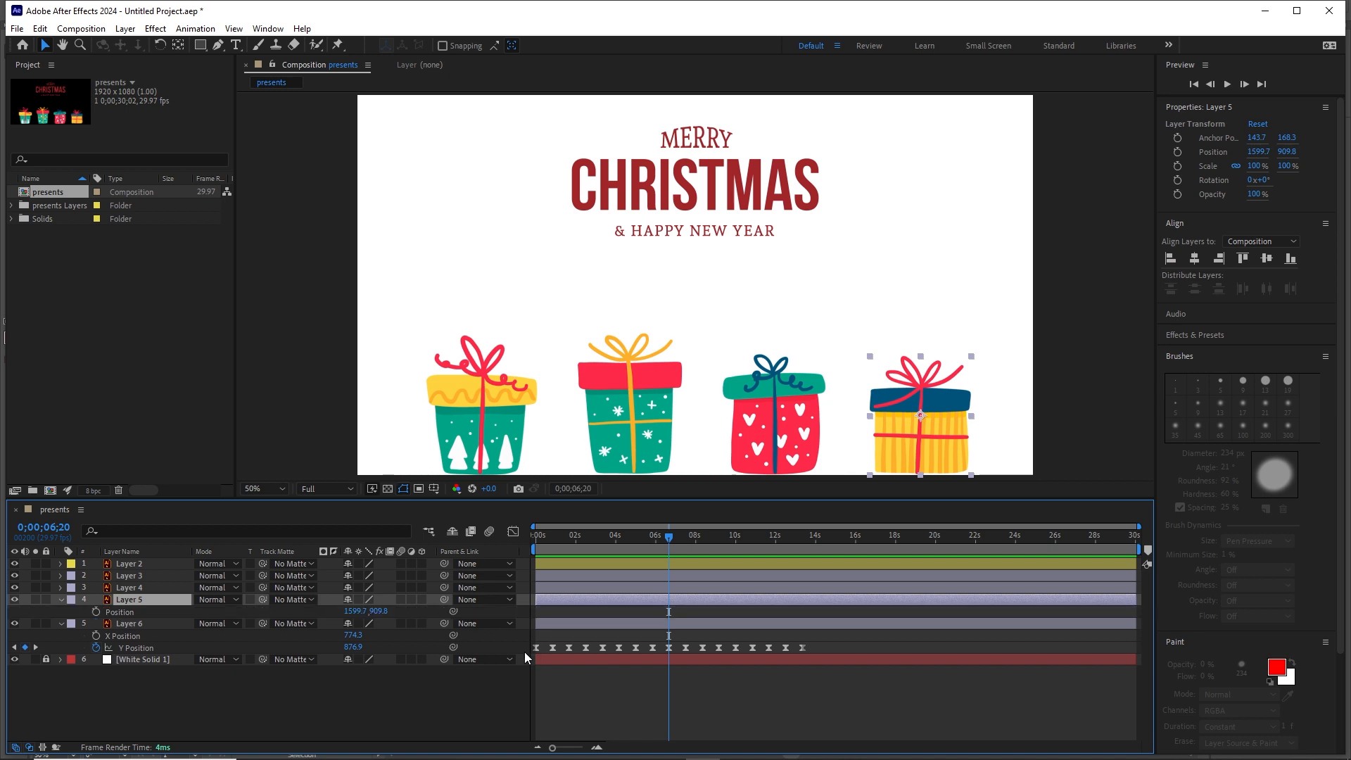
pyautogui.press('Return')
pyautogui.click(119, 615)
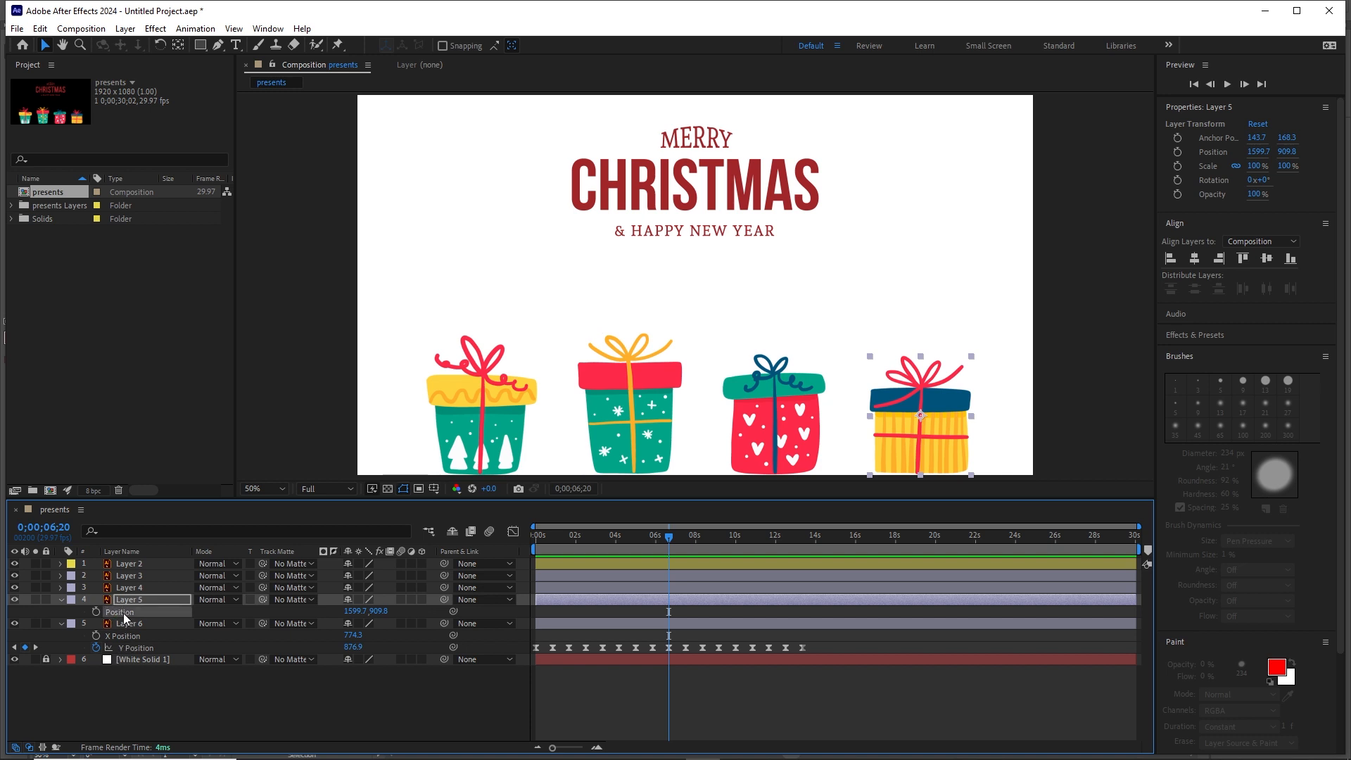
pyautogui.rightClick(121, 613)
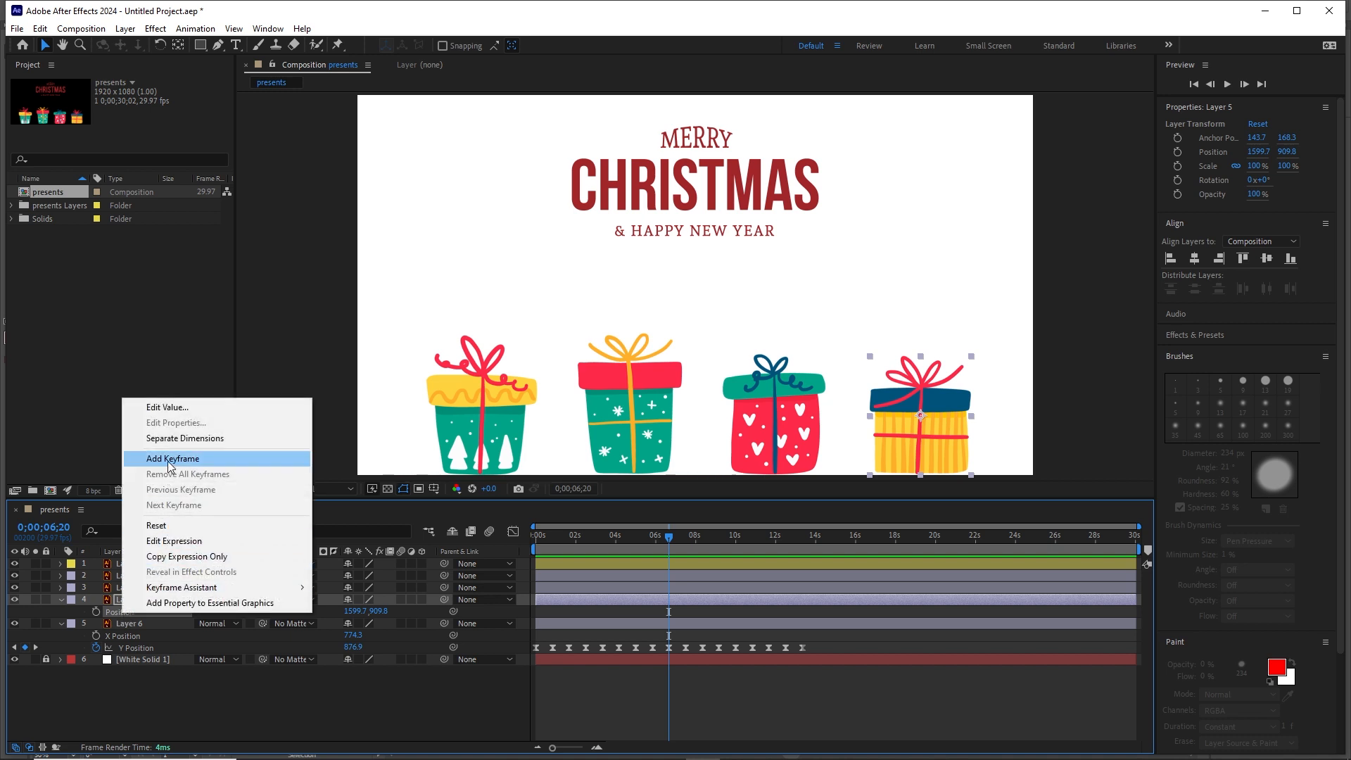
pyautogui.click(179, 439)
pyautogui.click(139, 690)
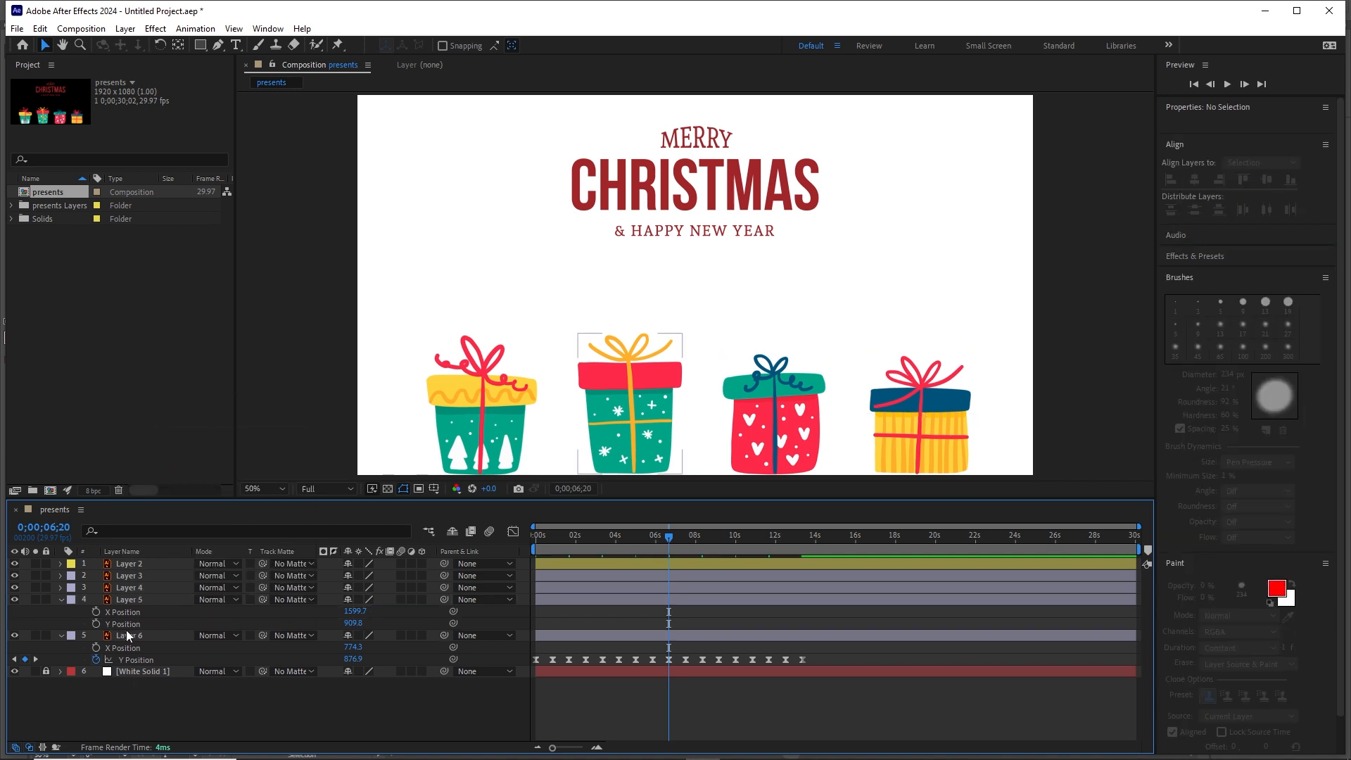
# Paste the copied Y Position keyframes onto Layer 5 and align them to start at 0;00;00;00, matching Layer 6.
pyautogui.click(126, 600)
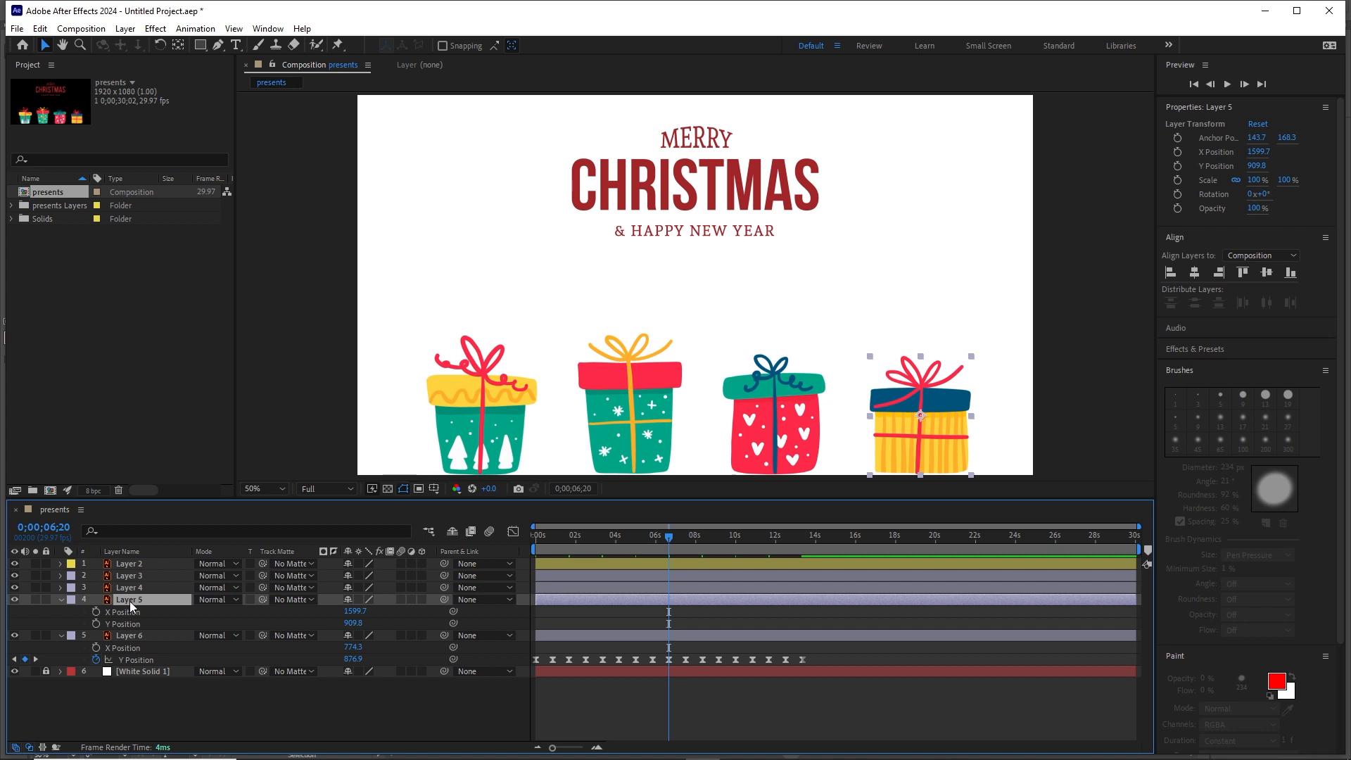
pyautogui.hotkey('ctrl', 'v')
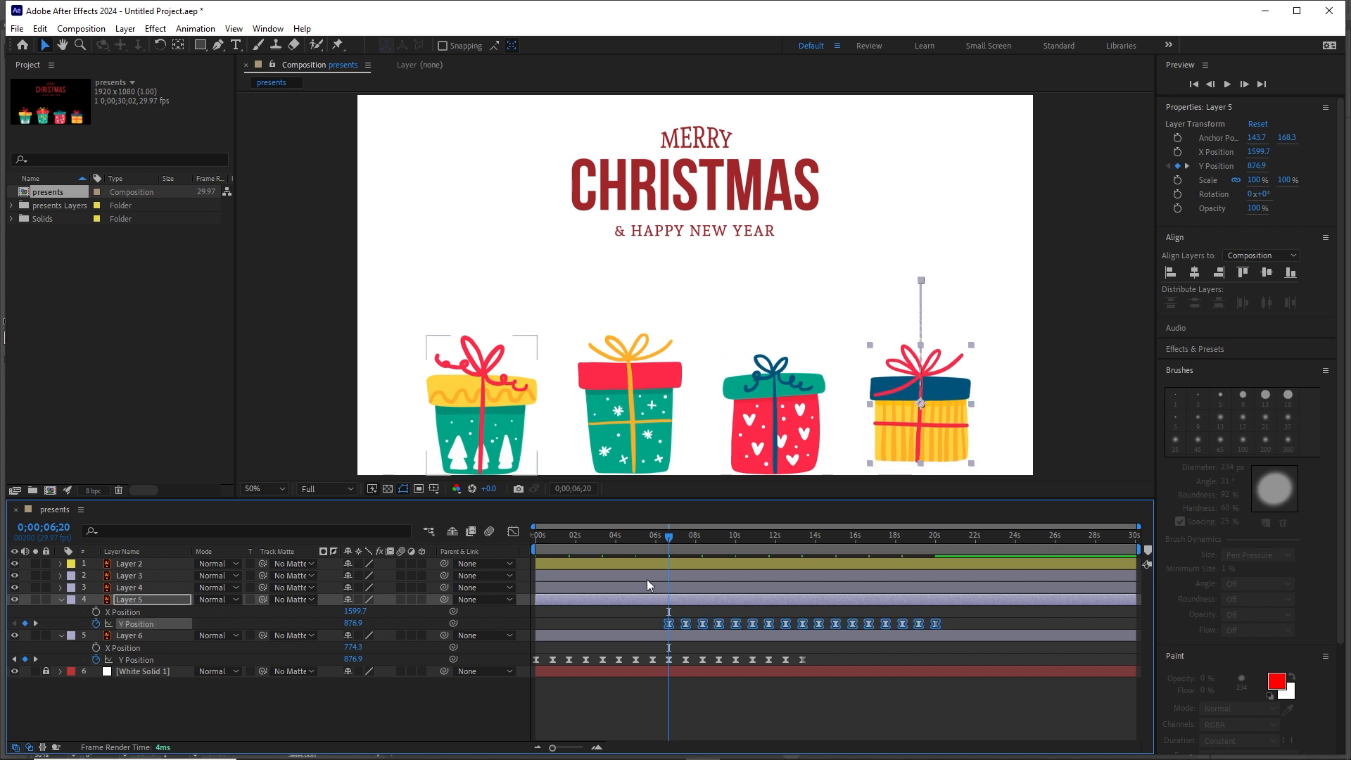
pyautogui.moveTo(669, 543); pyautogui.dragTo(667, 539)
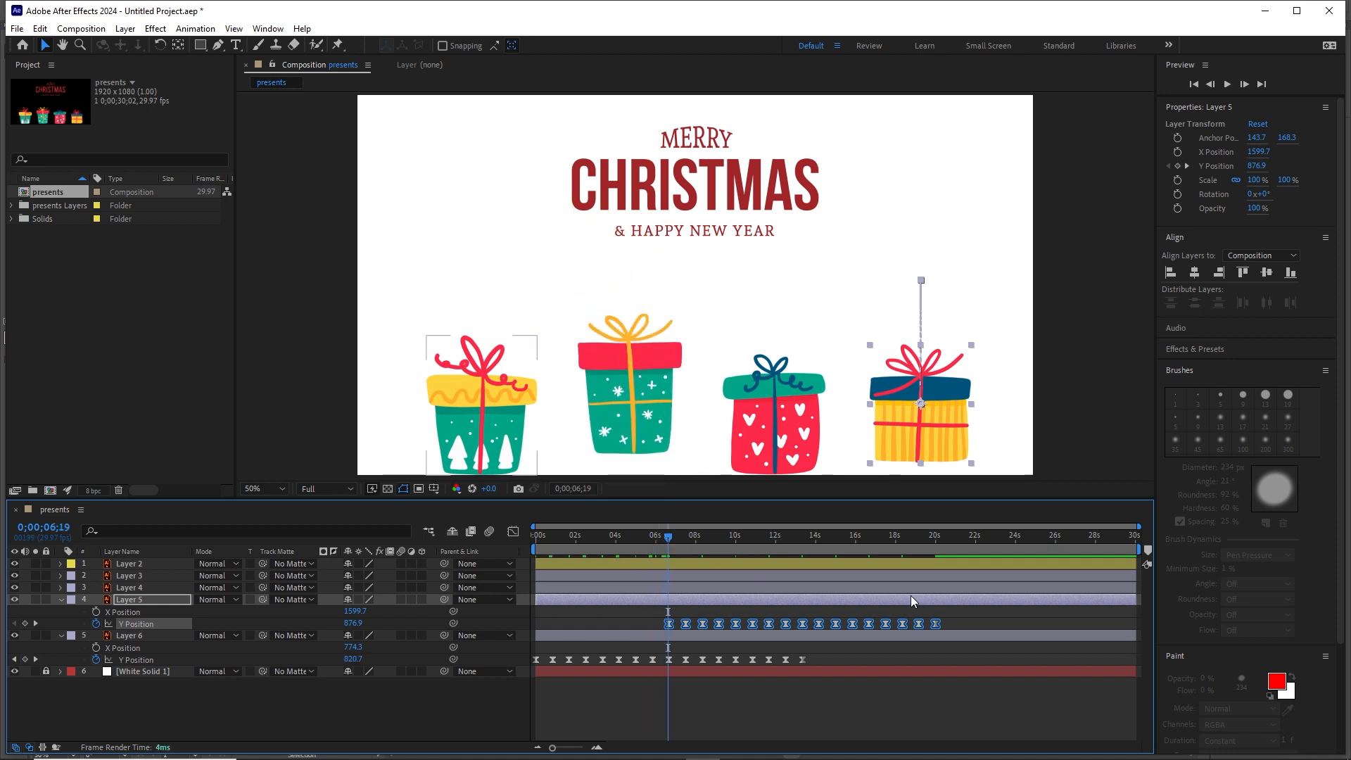
pyautogui.moveTo(952, 619); pyautogui.dragTo(535, 620)
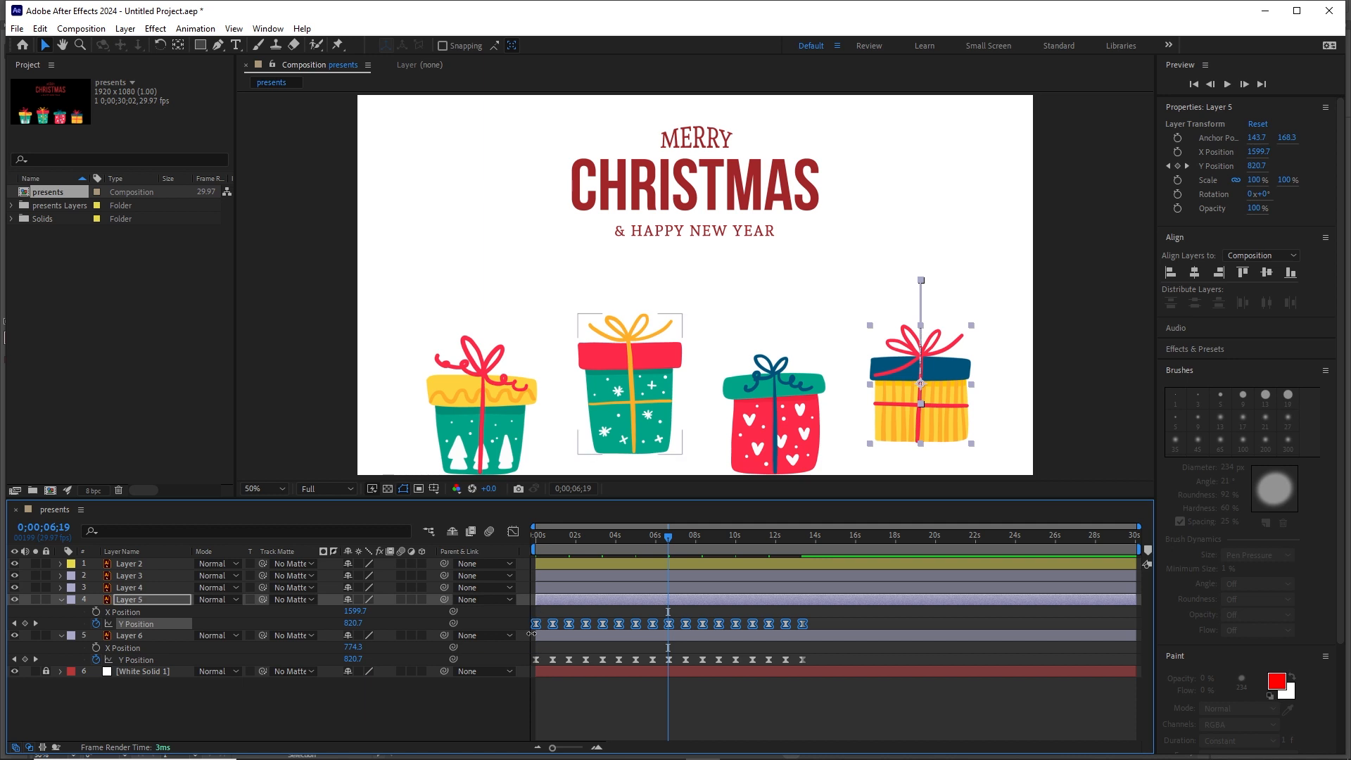
# Reveal the Position properties of Layer 3 and Layer 4 and separate each into X Position and Y Position.
pyautogui.click(121, 588)
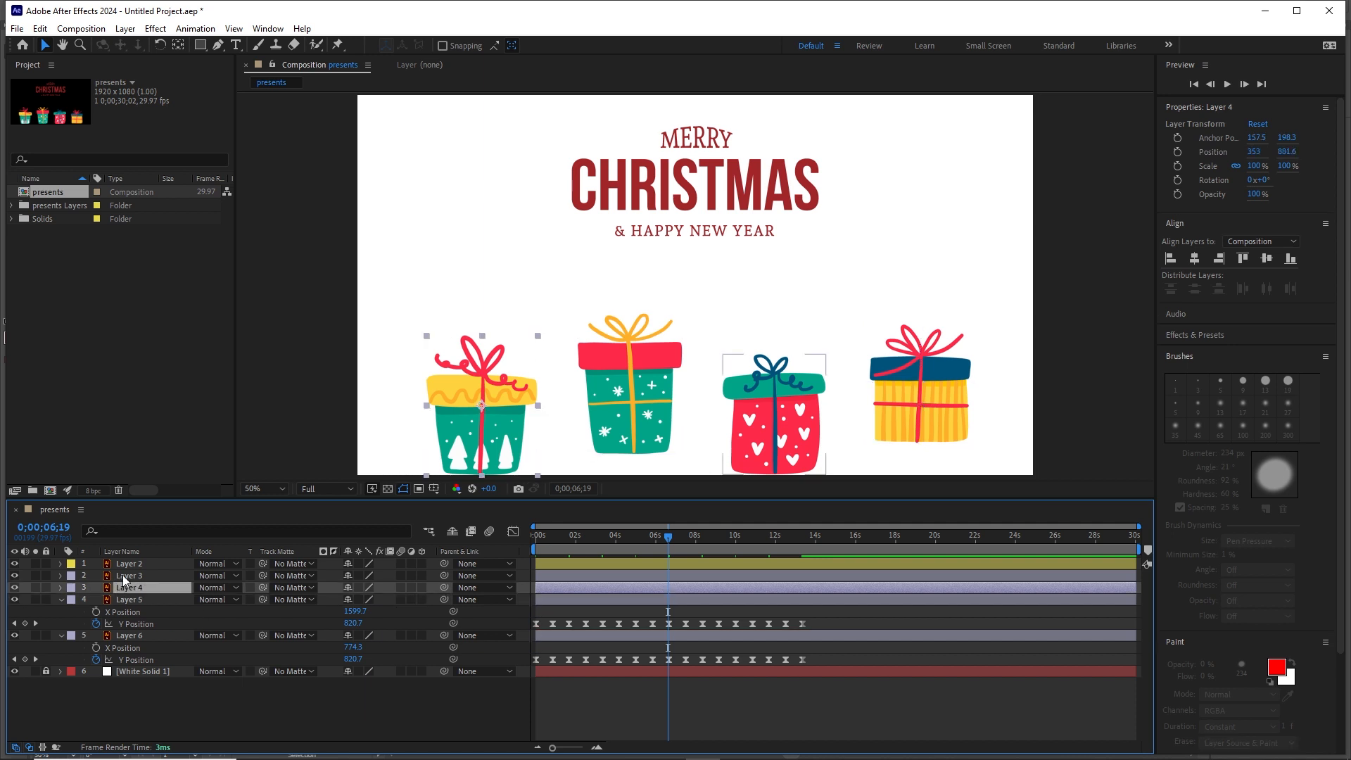
pyautogui.keyDown('ctrl'); pyautogui.click(124, 576); pyautogui.keyUp('ctrl')
pyautogui.press('p')
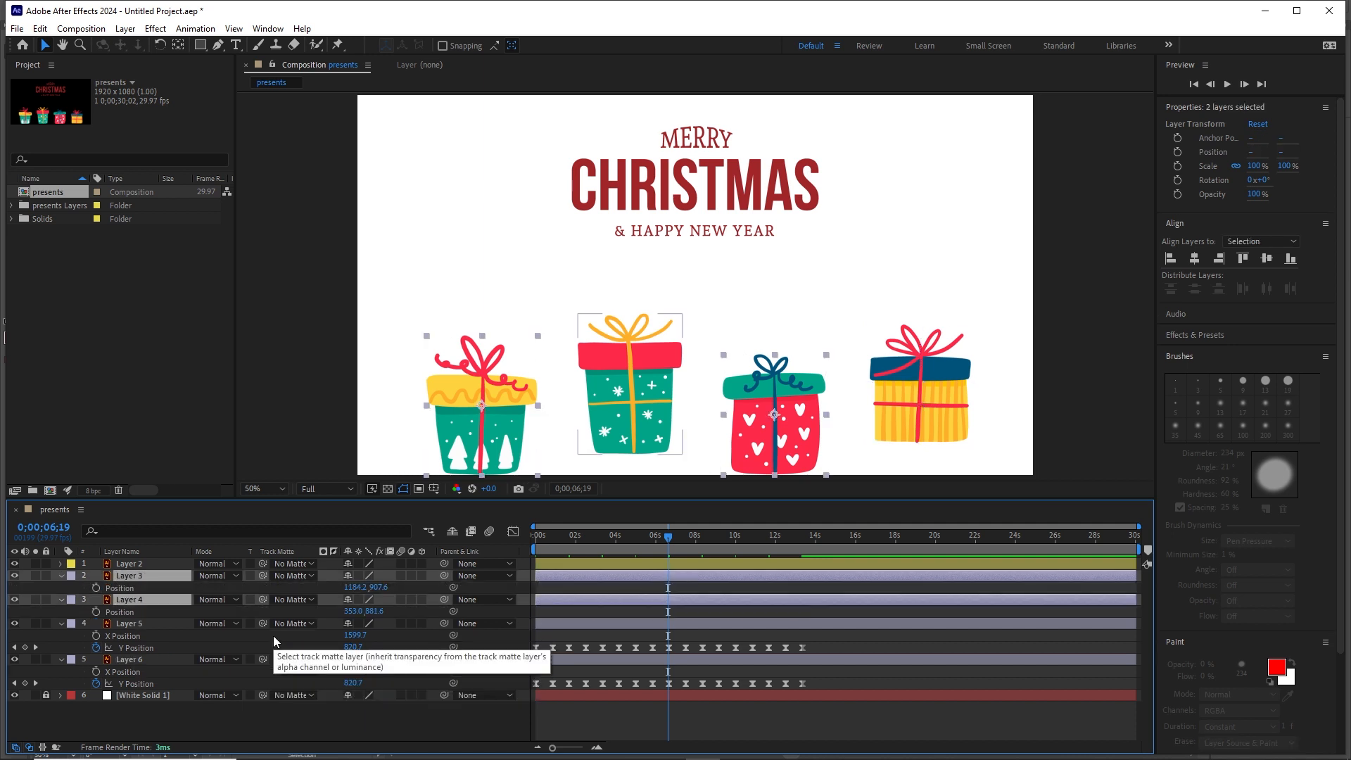
pyautogui.click(121, 589)
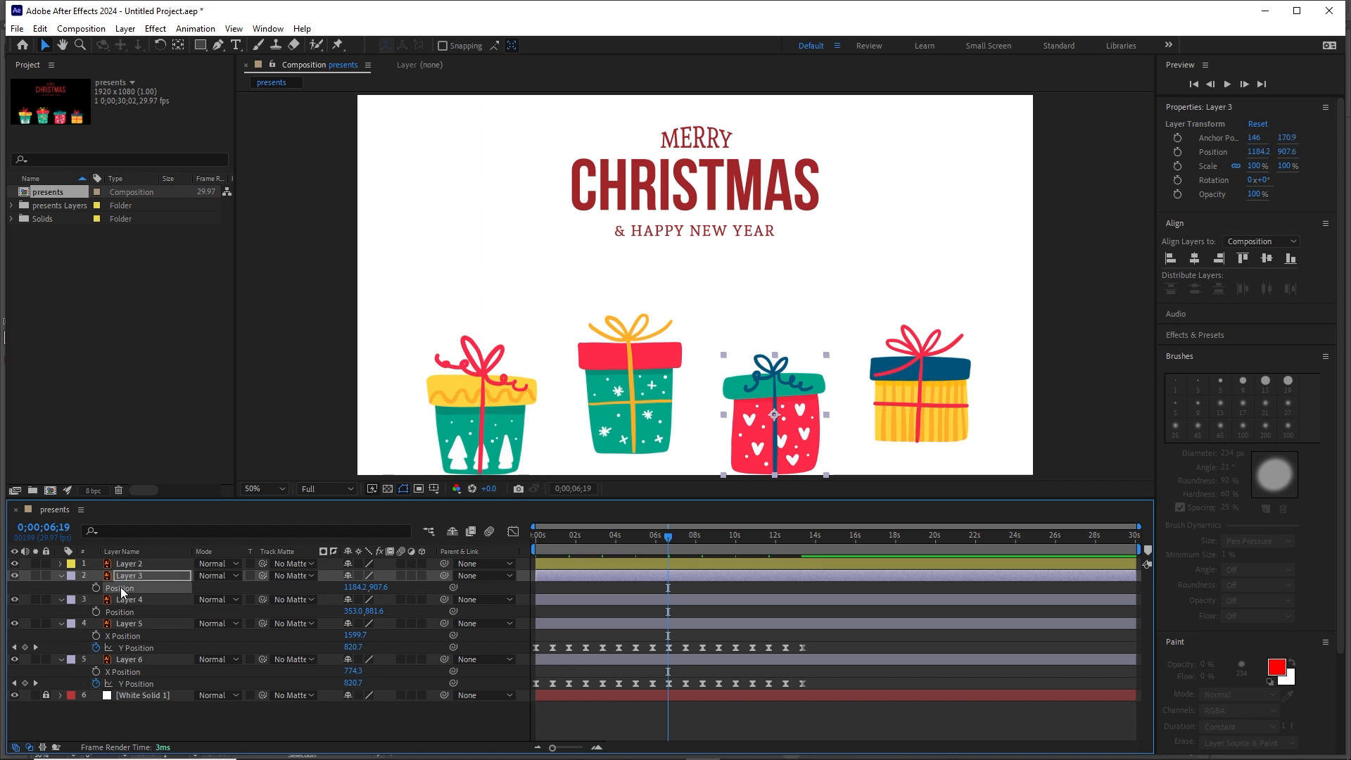
pyautogui.rightClick(121, 591)
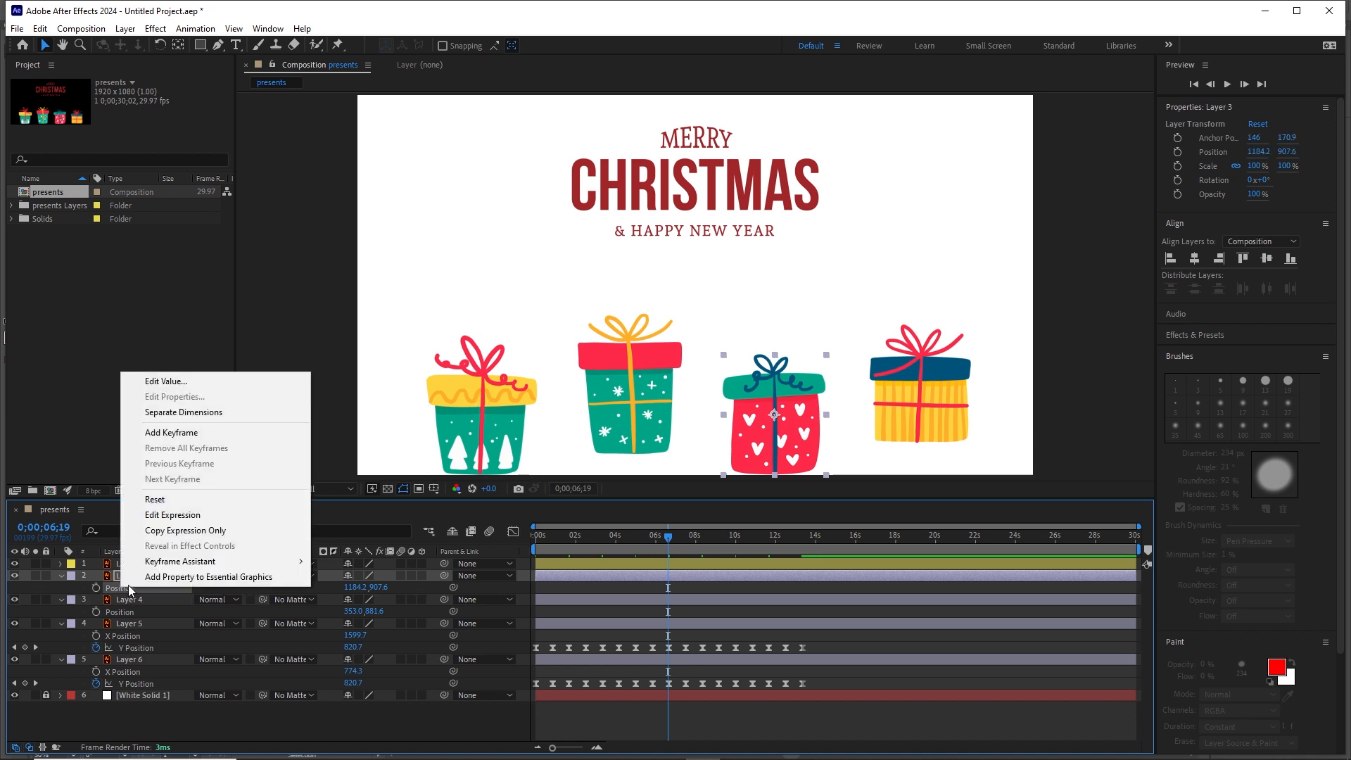
pyautogui.click(177, 413)
pyautogui.click(133, 620)
pyautogui.rightClick(122, 625)
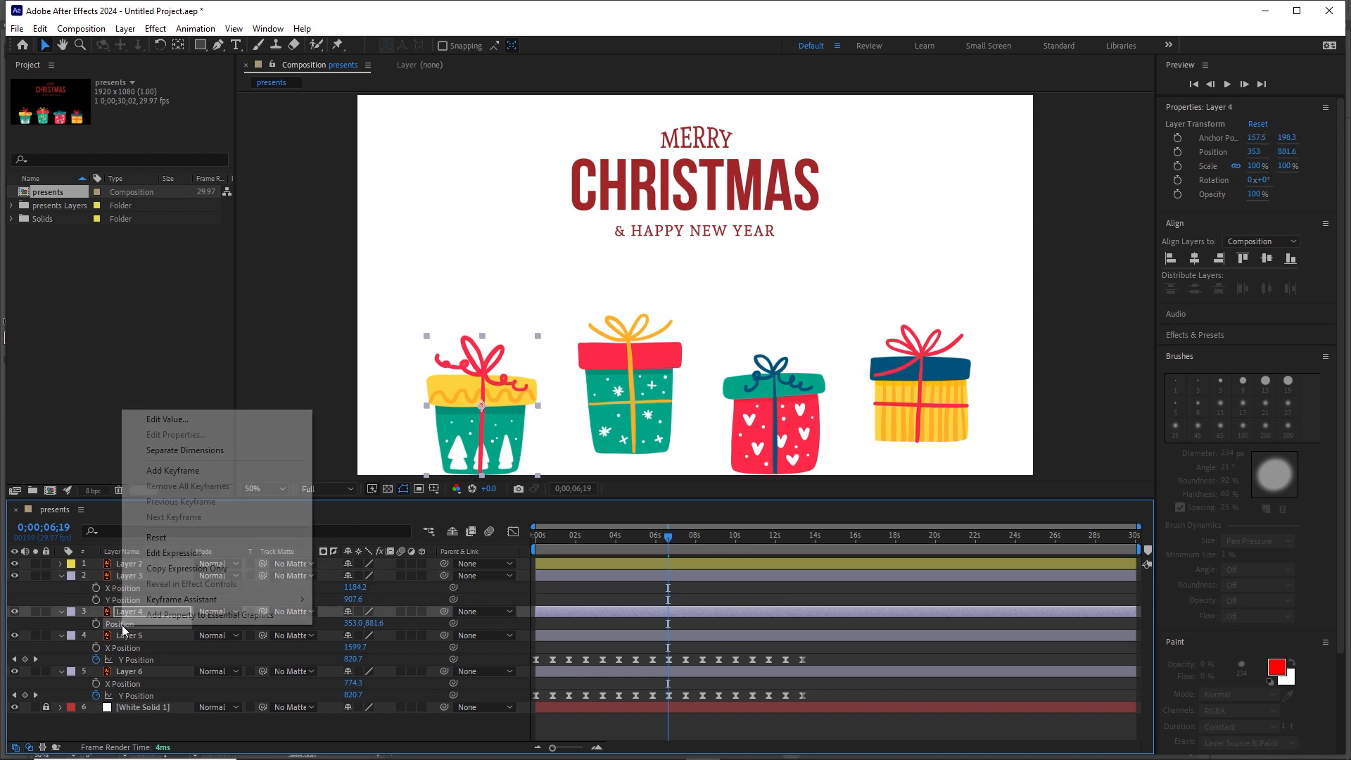
pyautogui.click(176, 450)
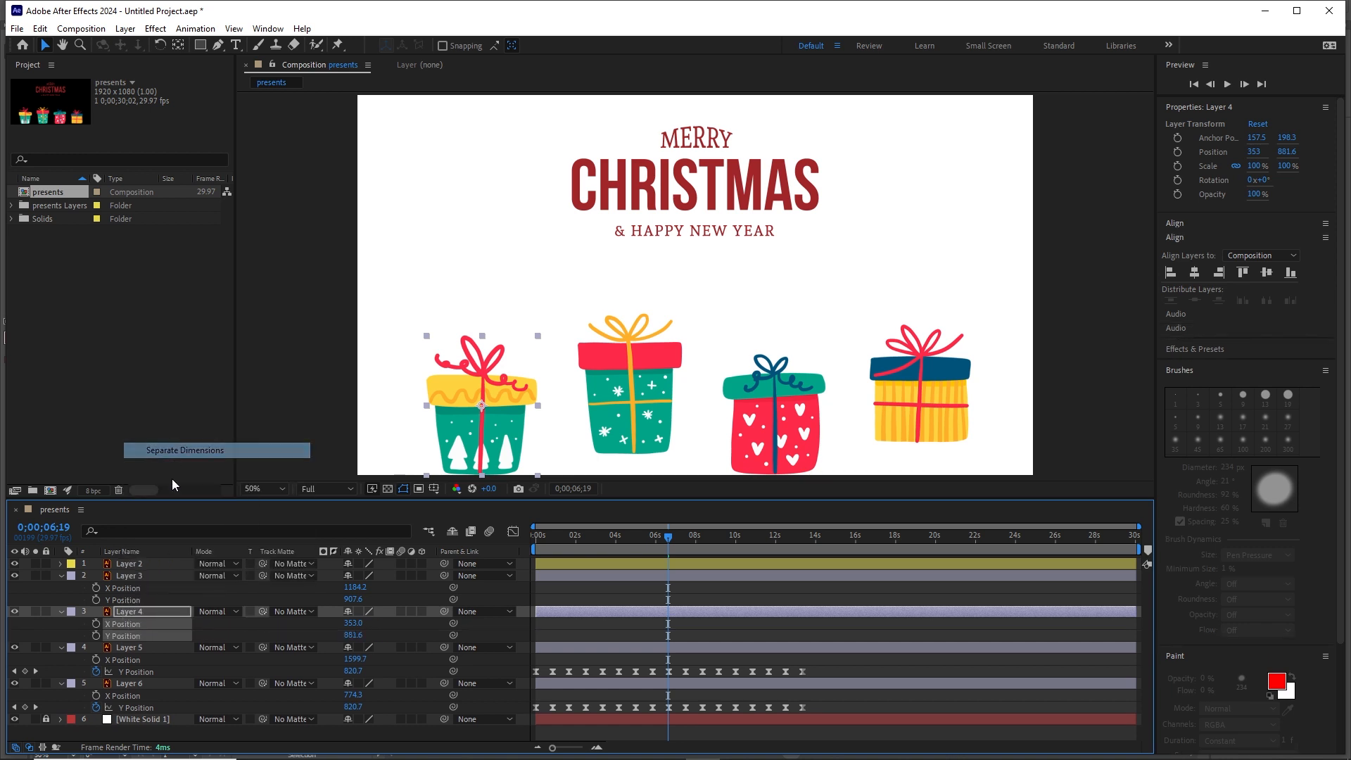
# Paste the copied Y Position keyframes onto Layer 3 and Layer 4 at 0;00;00;00 and preview the four presents jumping.
pyautogui.click(129, 577)
pyautogui.keyDown('ctrl'); pyautogui.click(129, 610); pyautogui.keyUp('ctrl')
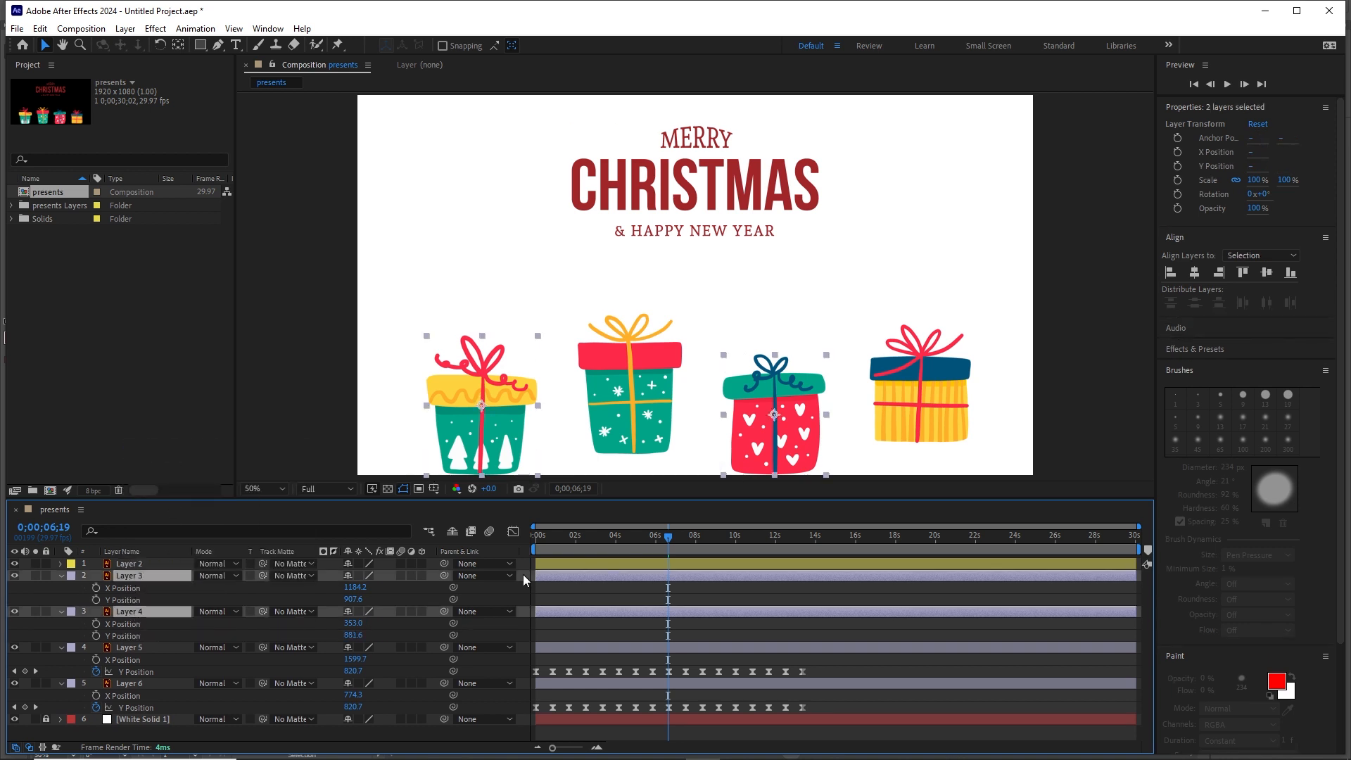
pyautogui.hotkey('ctrl', 'v')
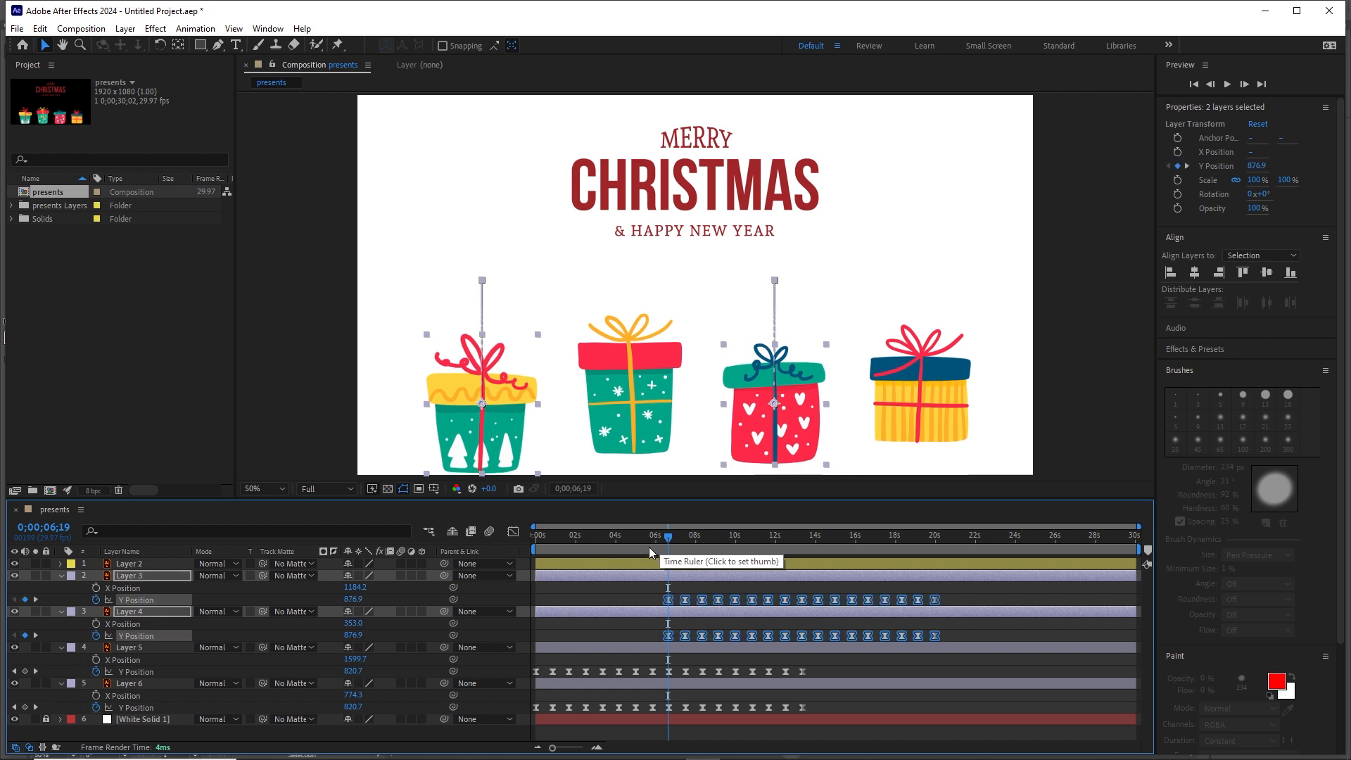
pyautogui.hotkey('ctrl', 'z')
pyautogui.moveTo(605, 542); pyautogui.dragTo(520, 562)
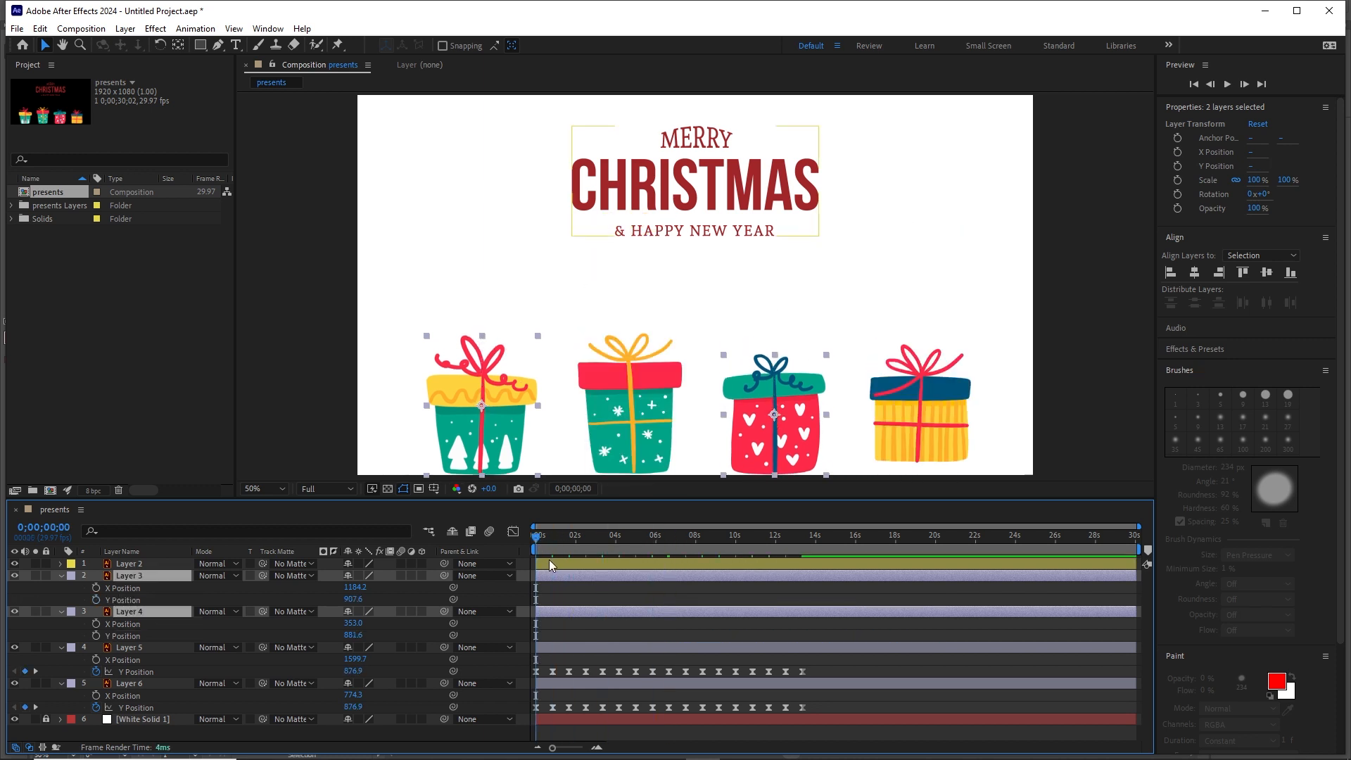
pyautogui.hotkey('ctrl', 'v')
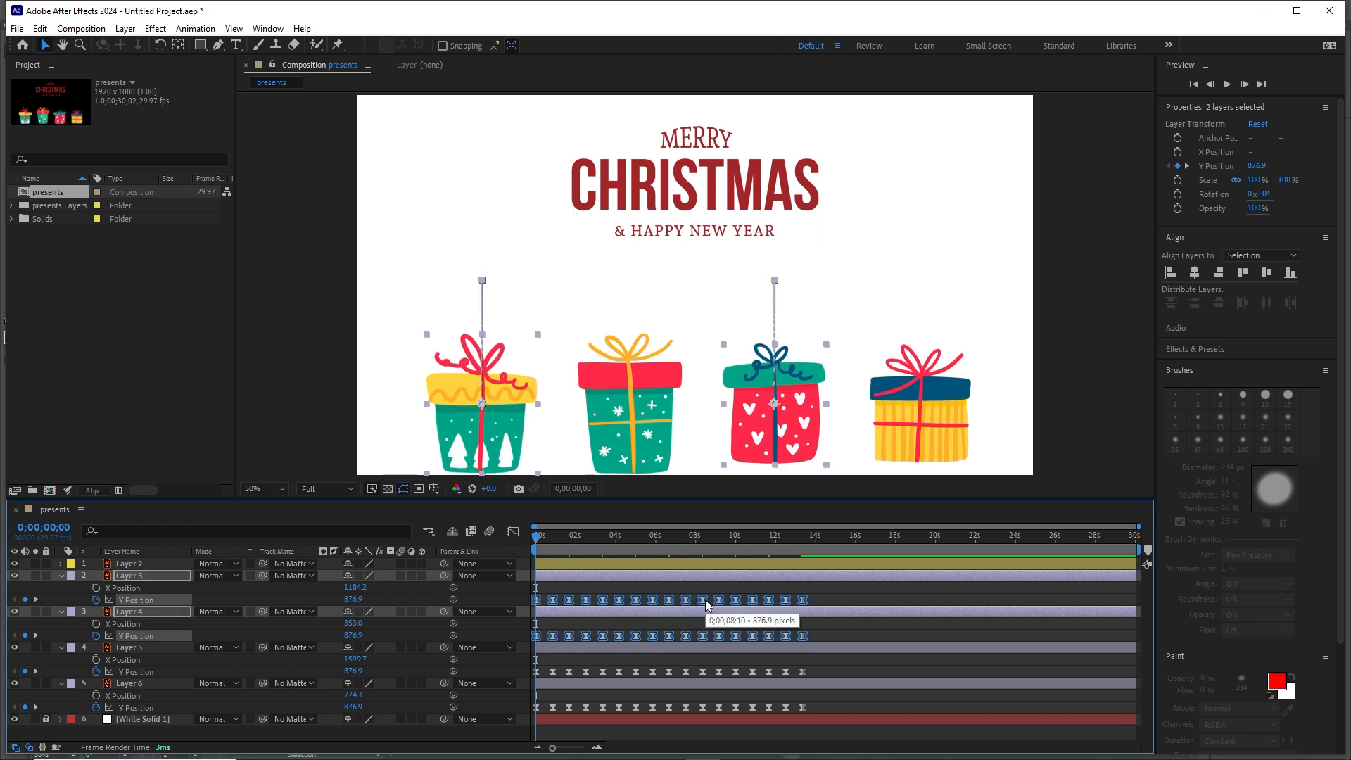
pyautogui.press('space')
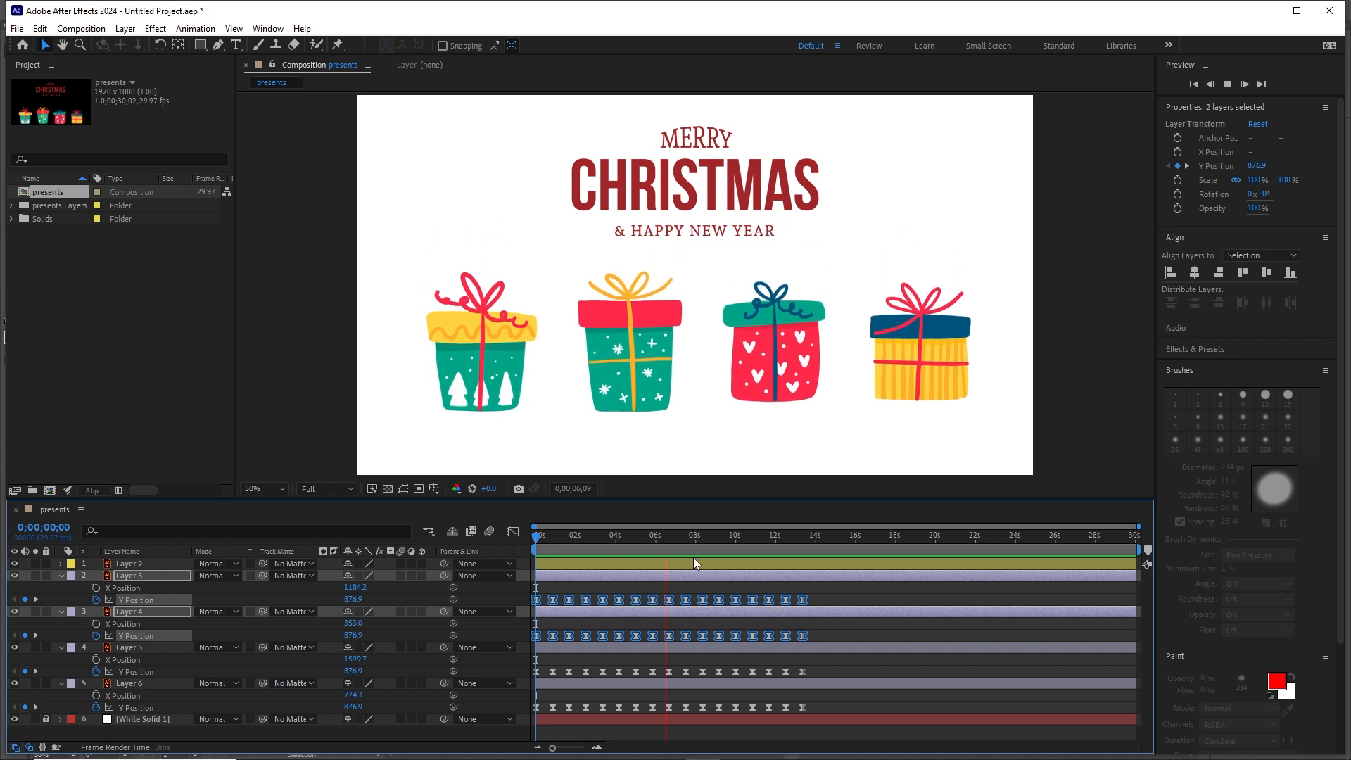
# At 0;00;06;03, nudge the Merry Christmas title on Layer 2 up 40 pixels to a Y position of 204.6.
pyautogui.click(655, 539)
pyautogui.moveTo(655, 539); pyautogui.dragTo(656, 539)
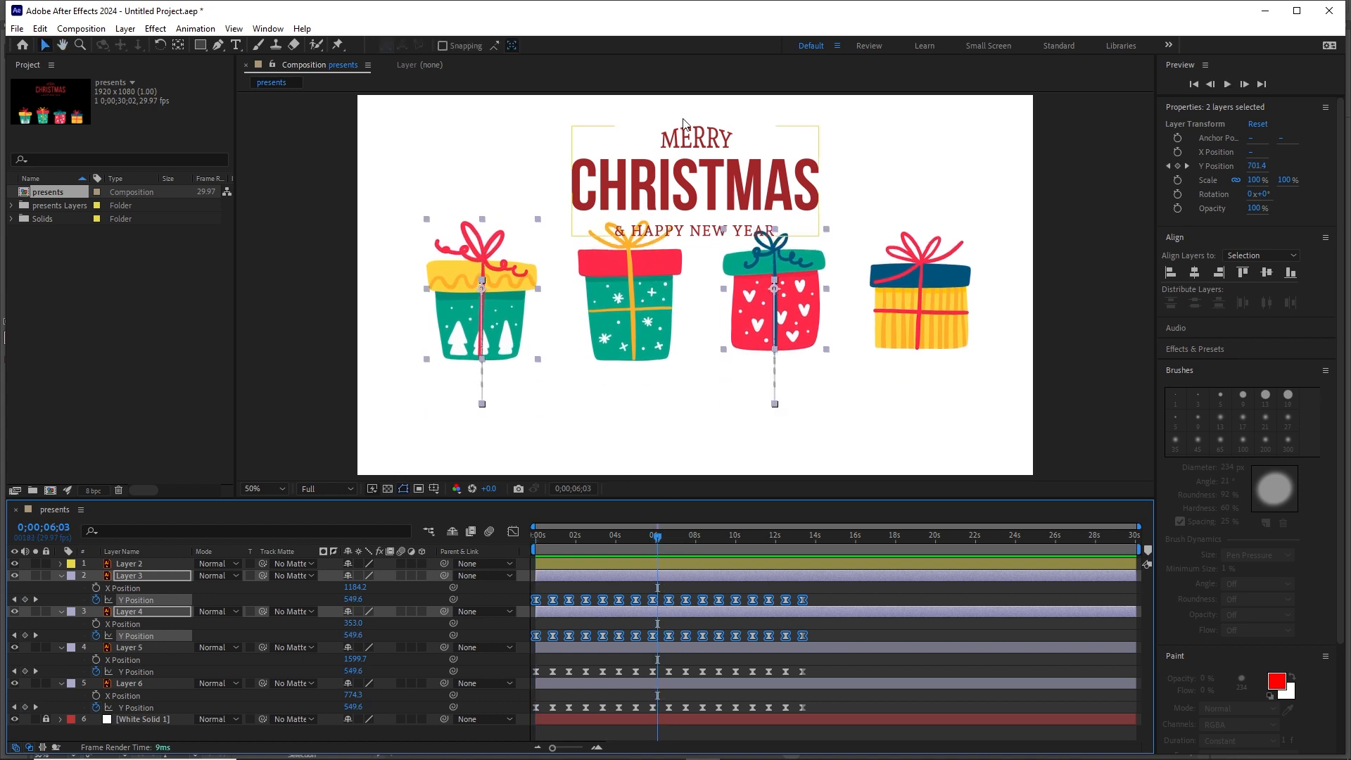
pyautogui.click(1102, 231)
pyautogui.click(732, 177)
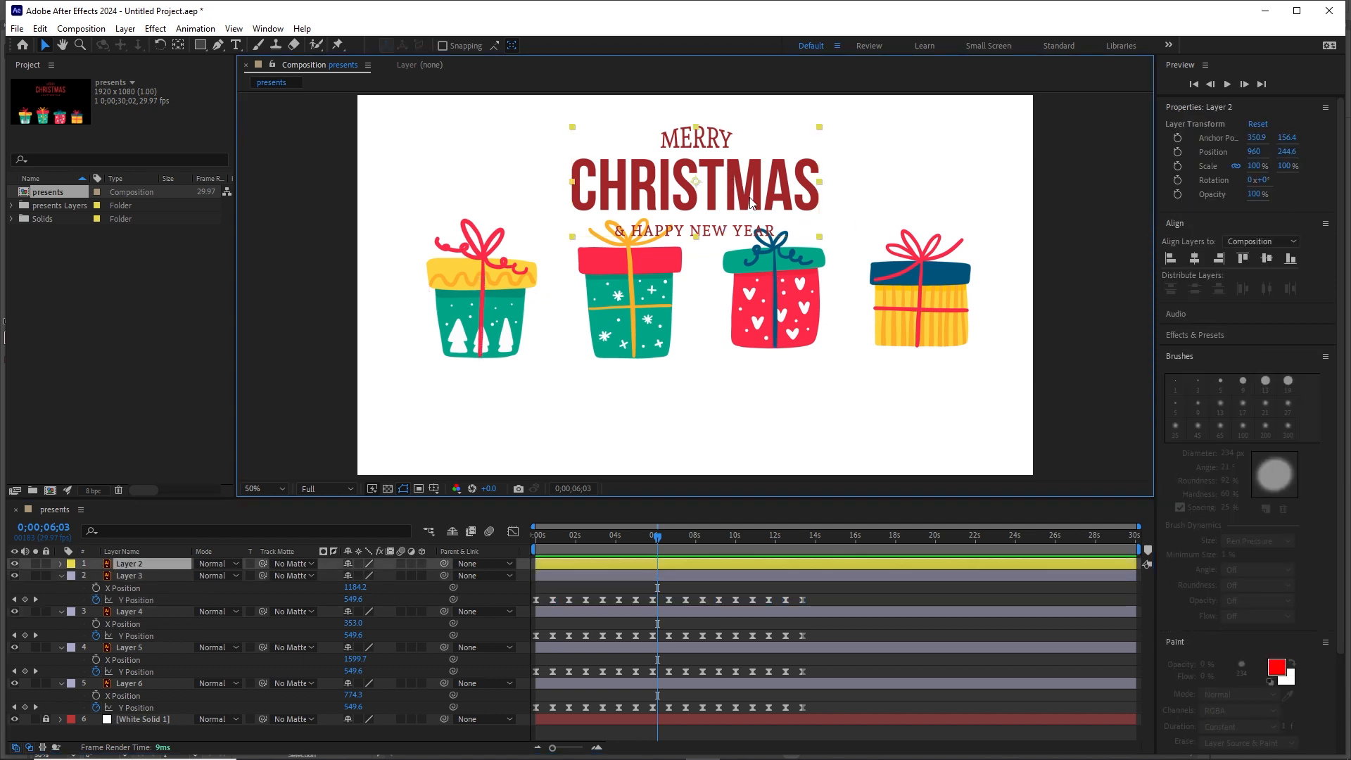
pyautogui.hotkey('shift', 'Up')
pyautogui.hotkey('shift', 'Up')
pyautogui.hotkey('shift', 'Up')
pyautogui.hotkey('shift', 'Up')
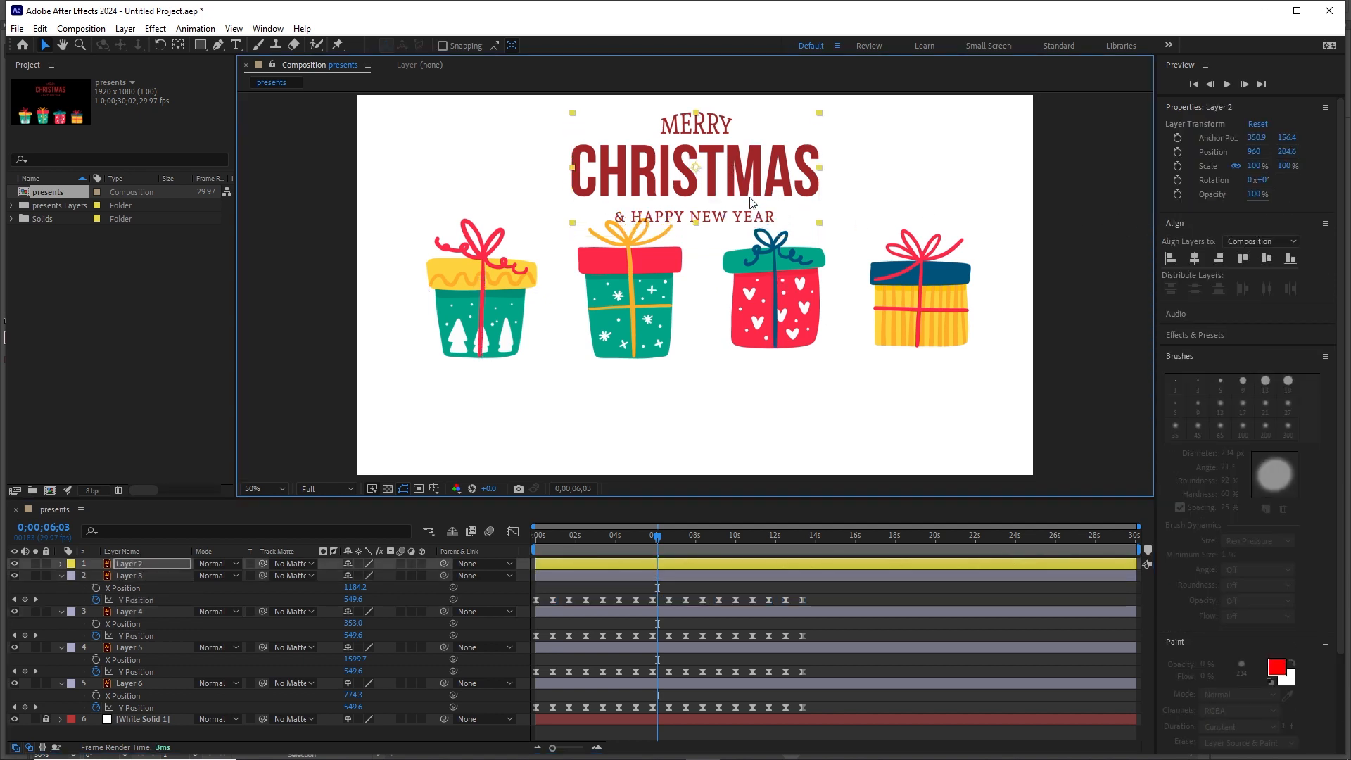
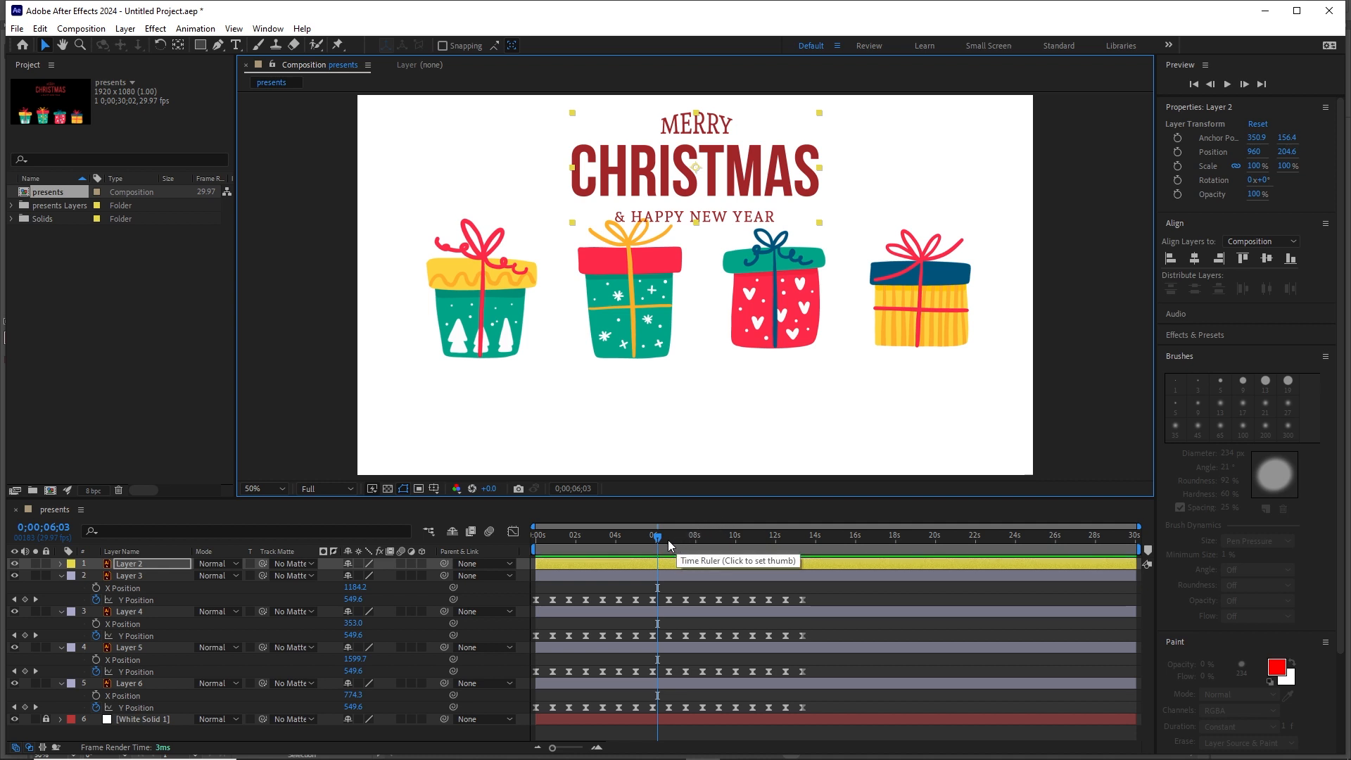
# Collapse the revealed properties of all the layers in the timeline and clear the selection.
pyautogui.click(601, 544)
pyautogui.moveTo(601, 547); pyautogui.dragTo(559, 553)
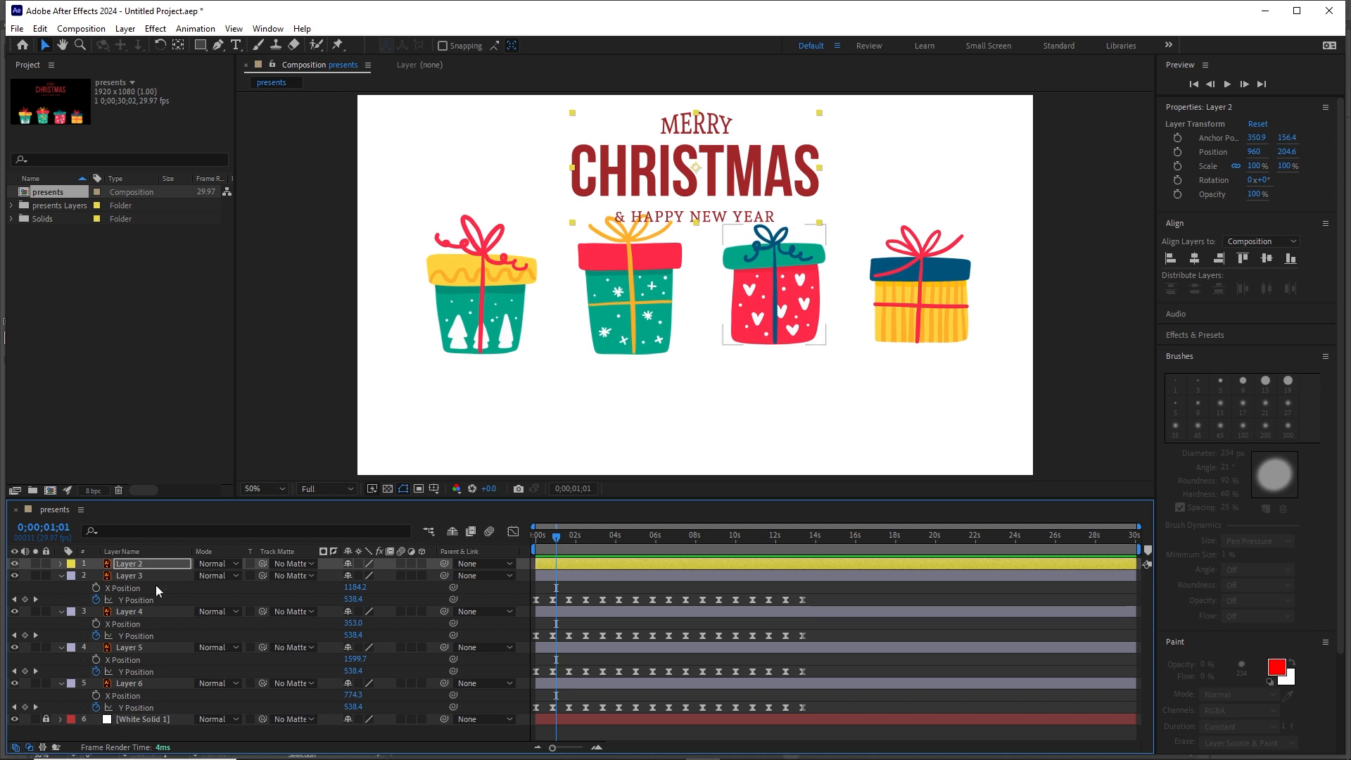
pyautogui.click(128, 613)
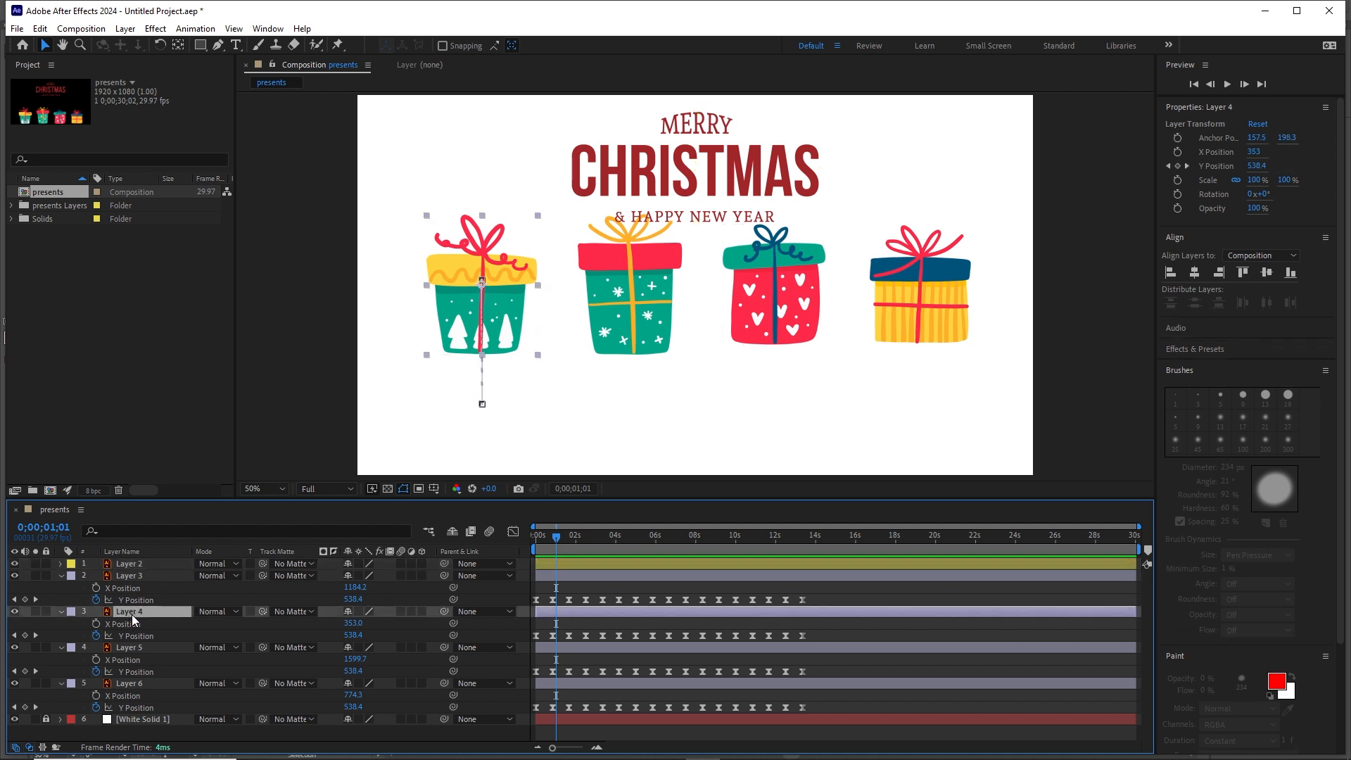
pyautogui.hotkey('ctrl', 'a')
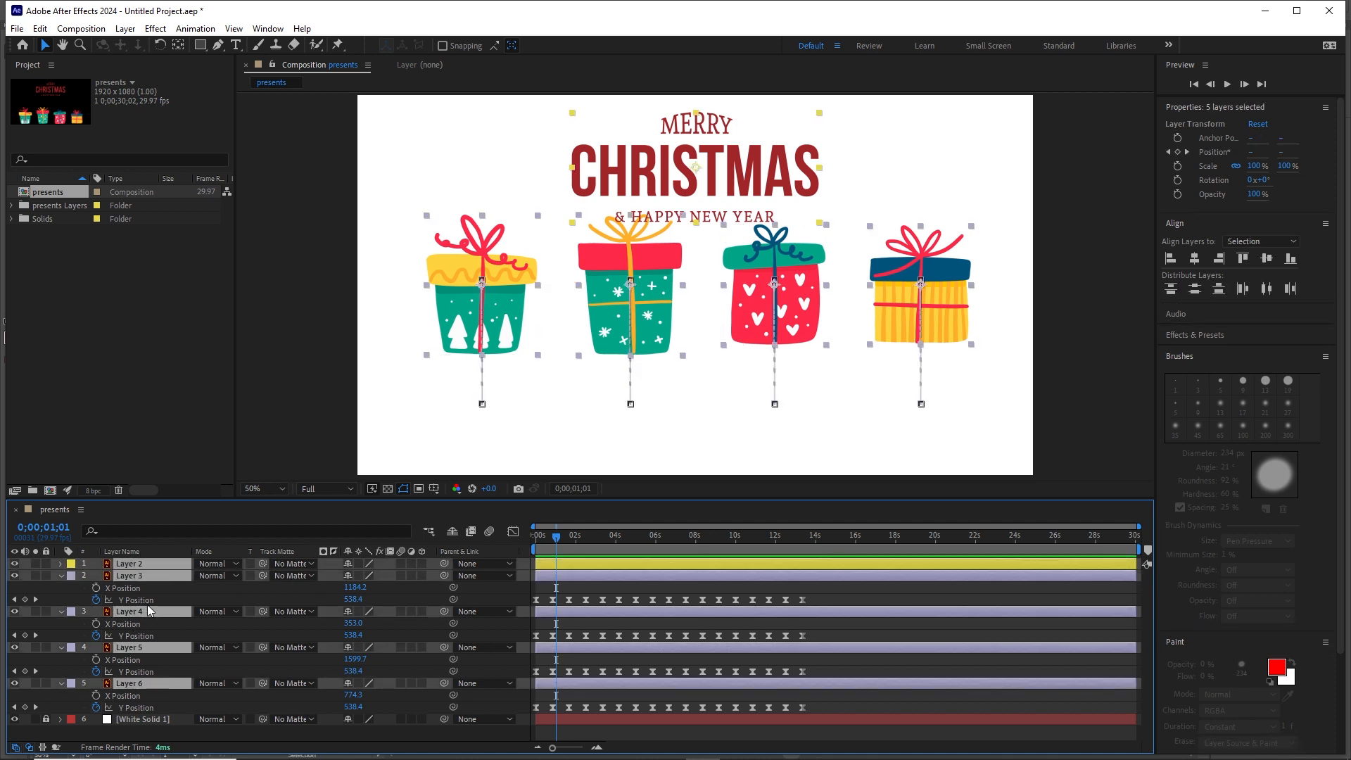
pyautogui.click(60, 576)
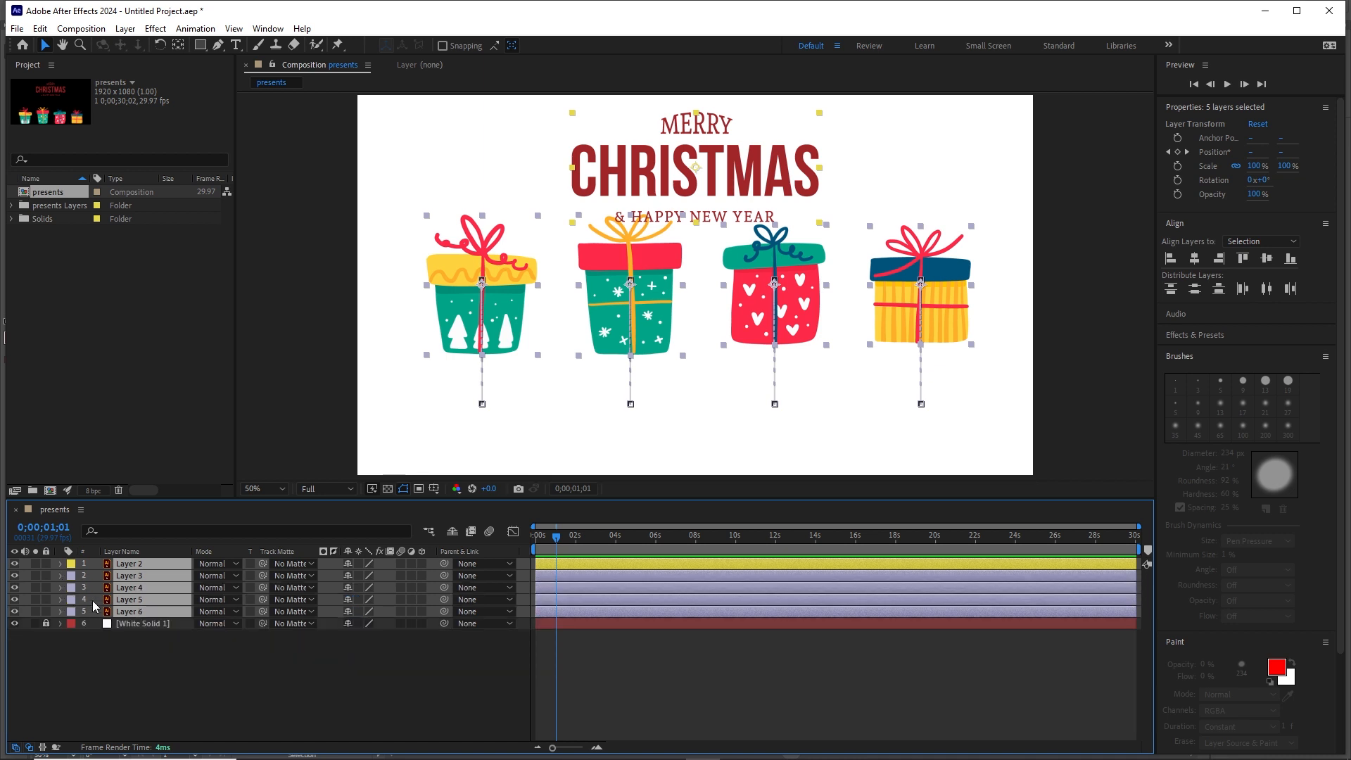
pyautogui.click(166, 659)
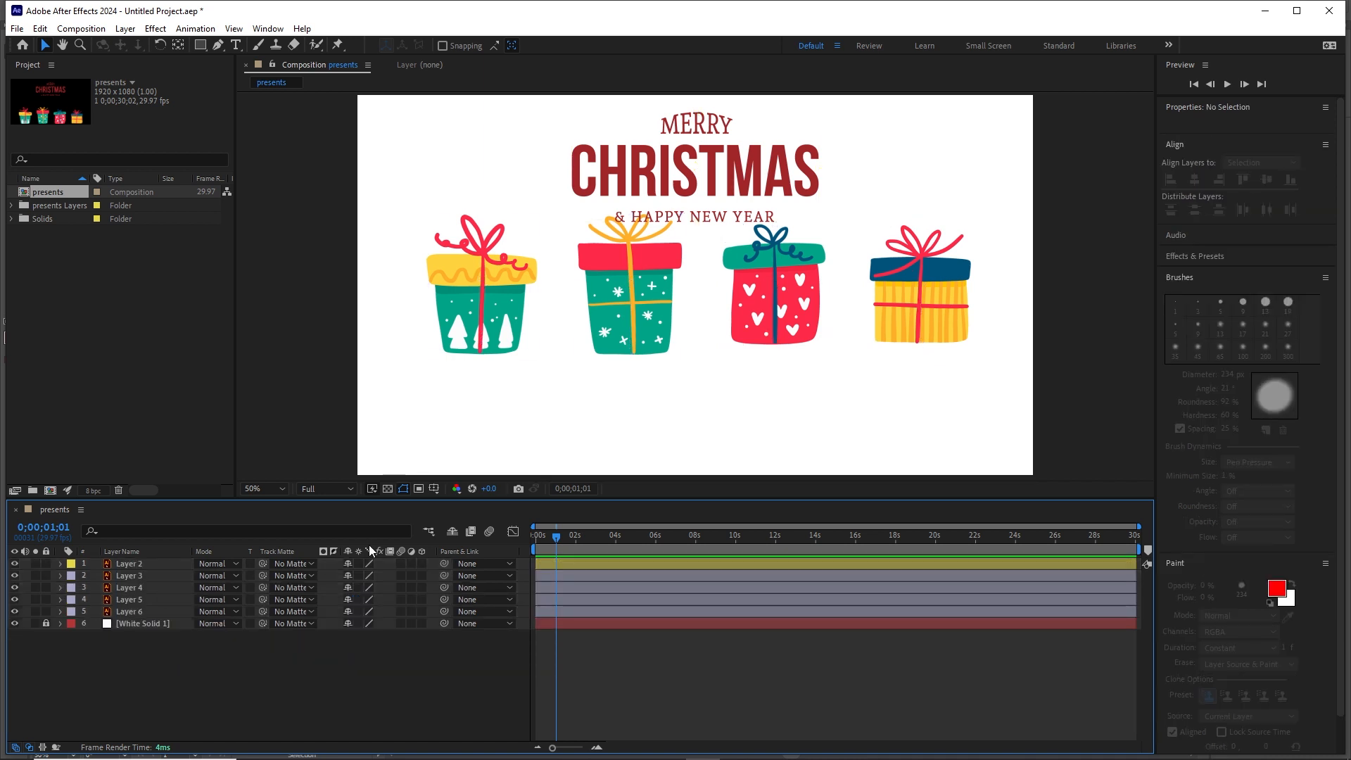
# Reorder the present layers to match their on-canvas order, moving Layer 4 directly above the white solid and Layer 3 below Layer 5.
pyautogui.click(492, 323)
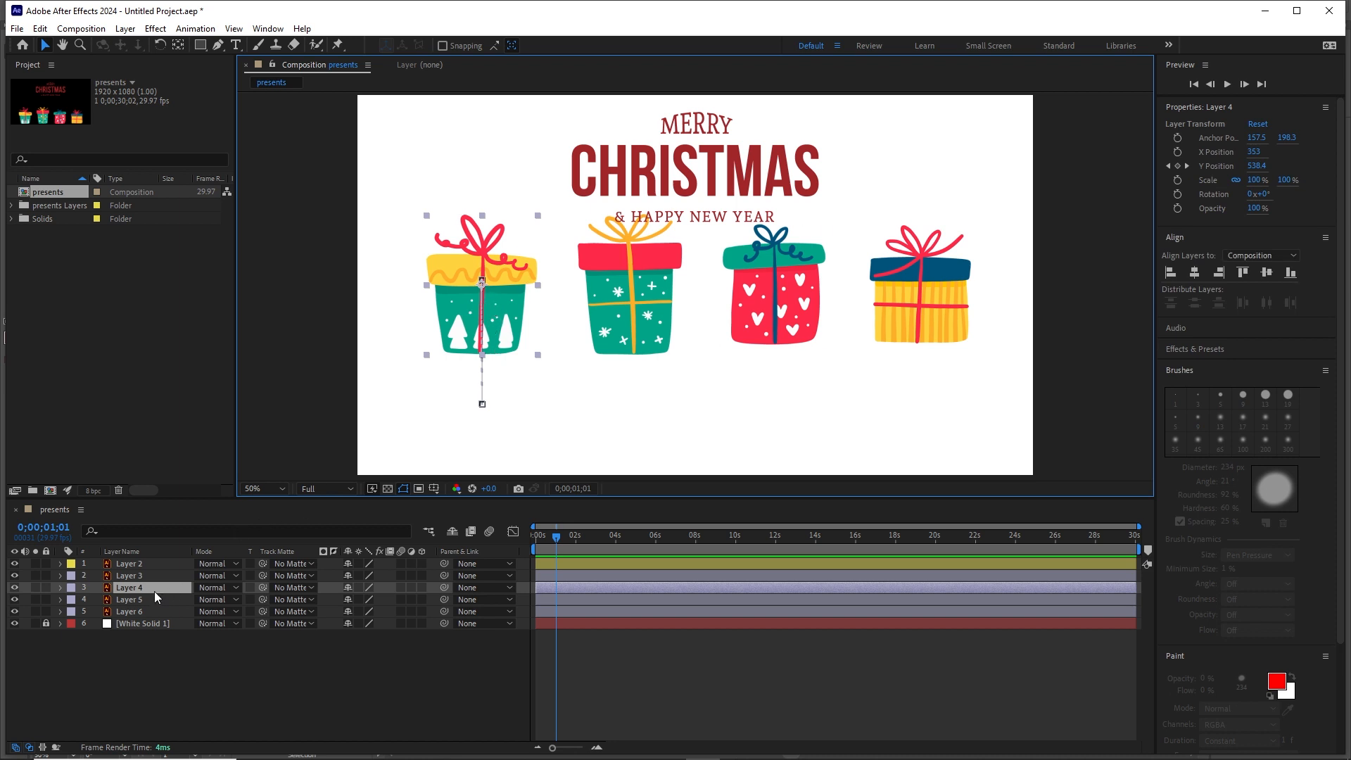
pyautogui.moveTo(133, 589); pyautogui.dragTo(141, 629)
pyautogui.click(623, 315)
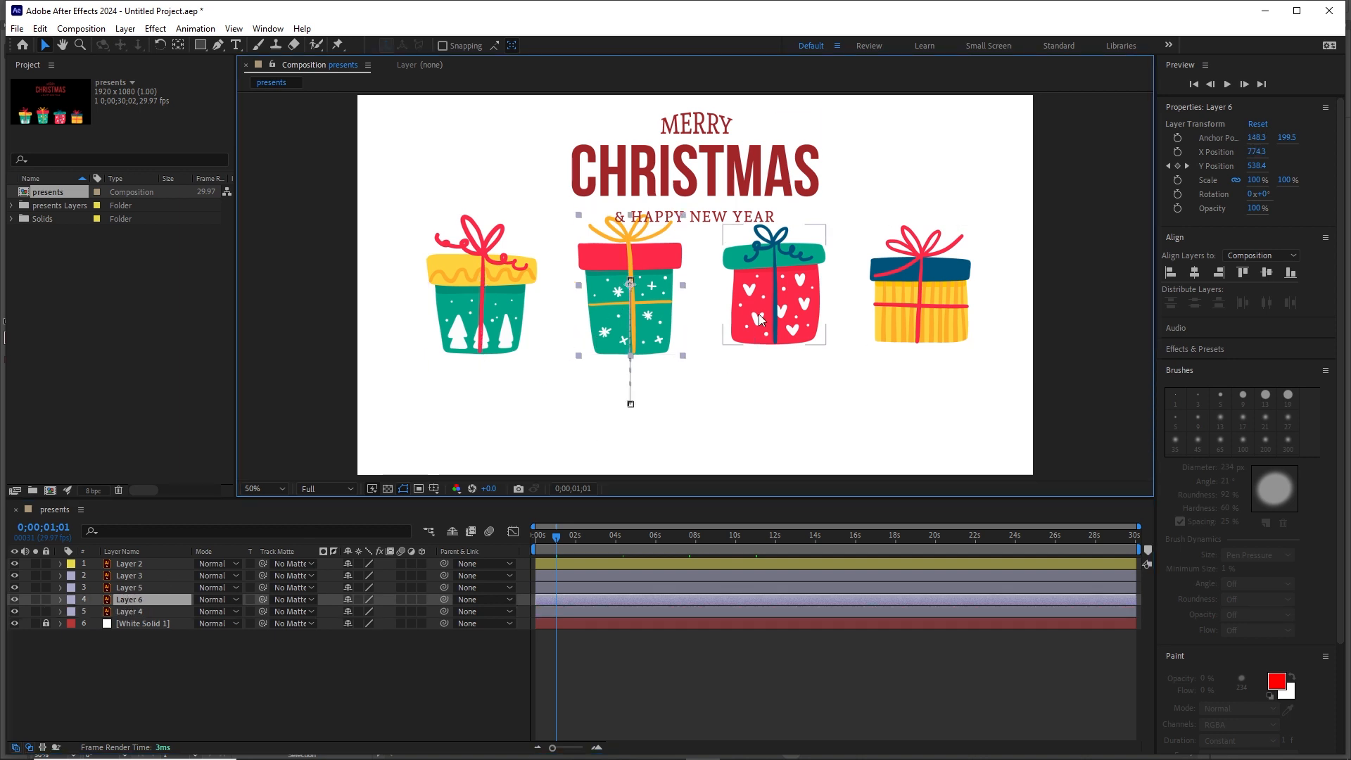
pyautogui.click(130, 576)
pyautogui.moveTo(132, 585); pyautogui.dragTo(134, 596)
pyautogui.click(251, 678)
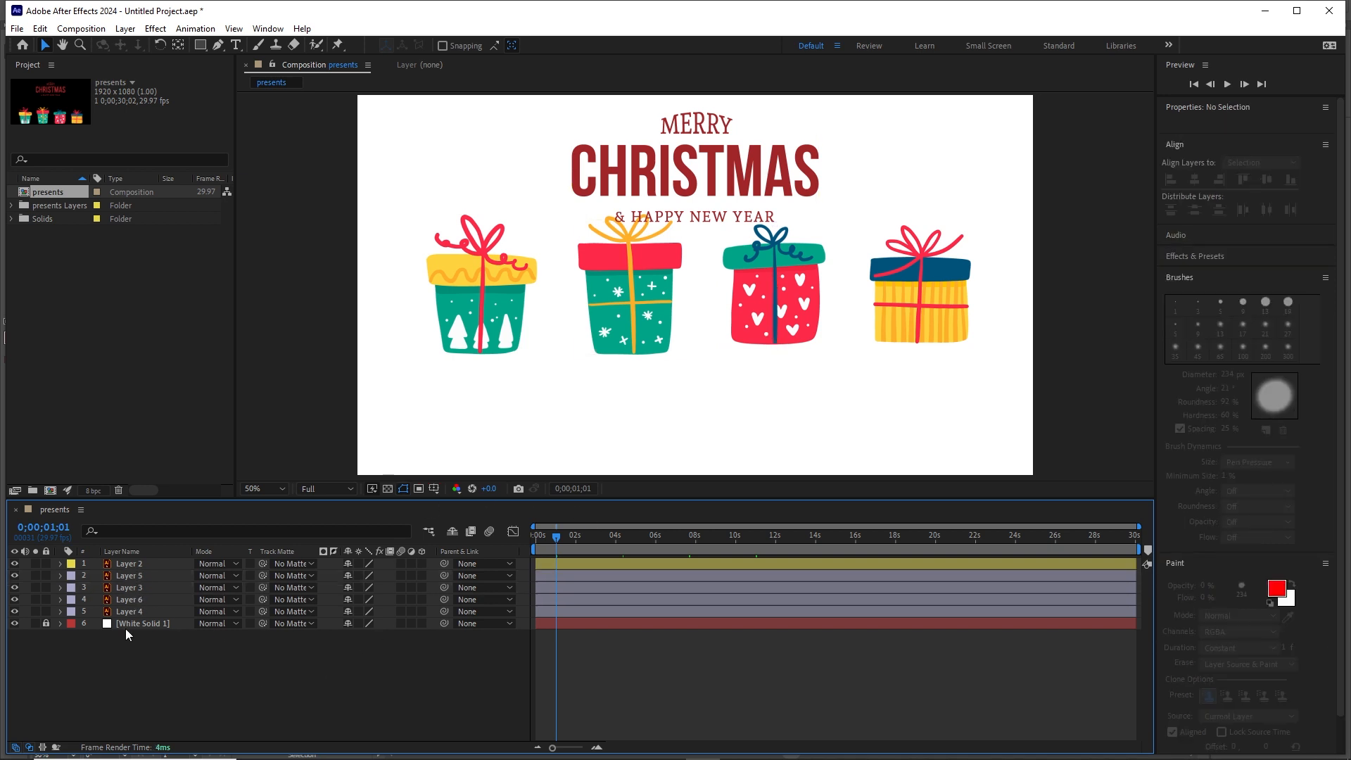
pyautogui.click(129, 612)
pyautogui.click(130, 600)
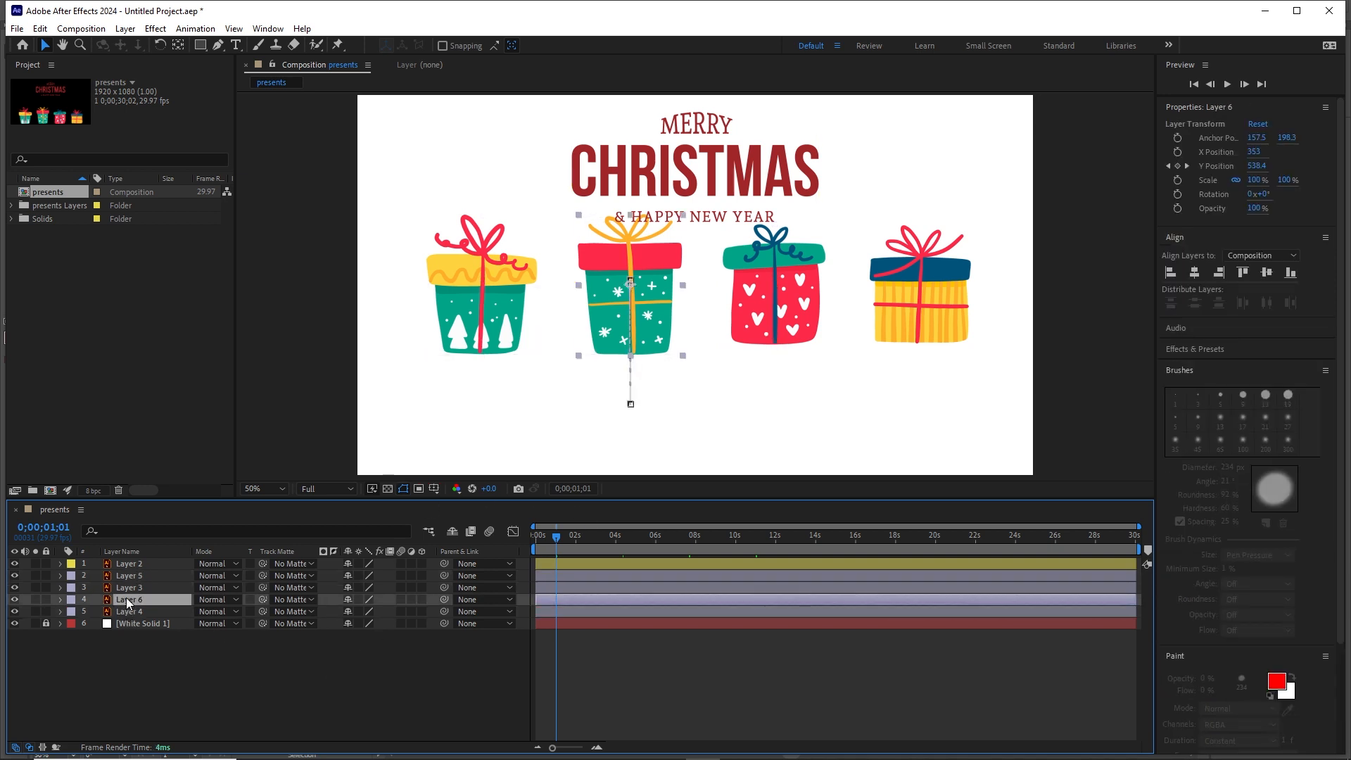
# Select Layers 3, 4, 5 and 6 and reveal their keyframed Y Position properties in an enlarged view of the timeline's first seconds.
pyautogui.click(130, 588)
pyautogui.click(129, 574)
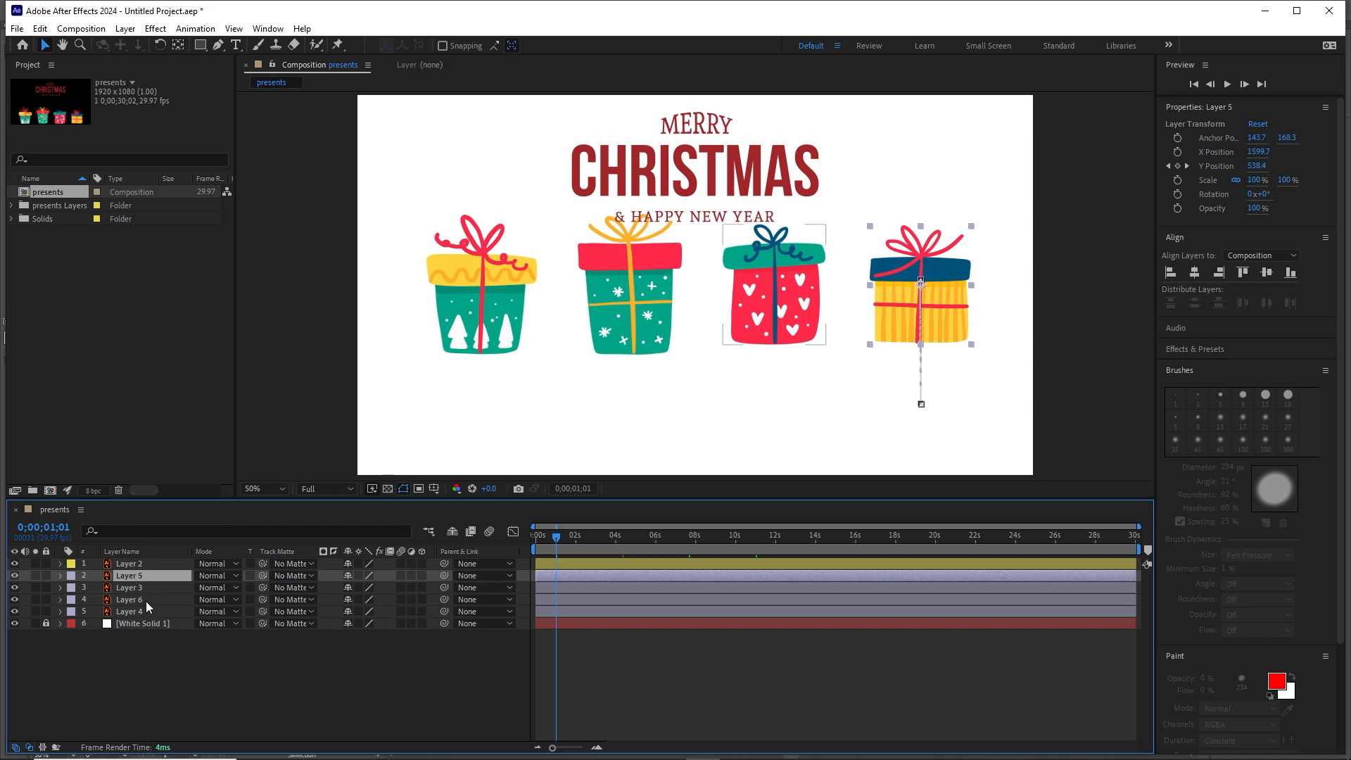
pyautogui.click(143, 659)
pyautogui.click(125, 612)
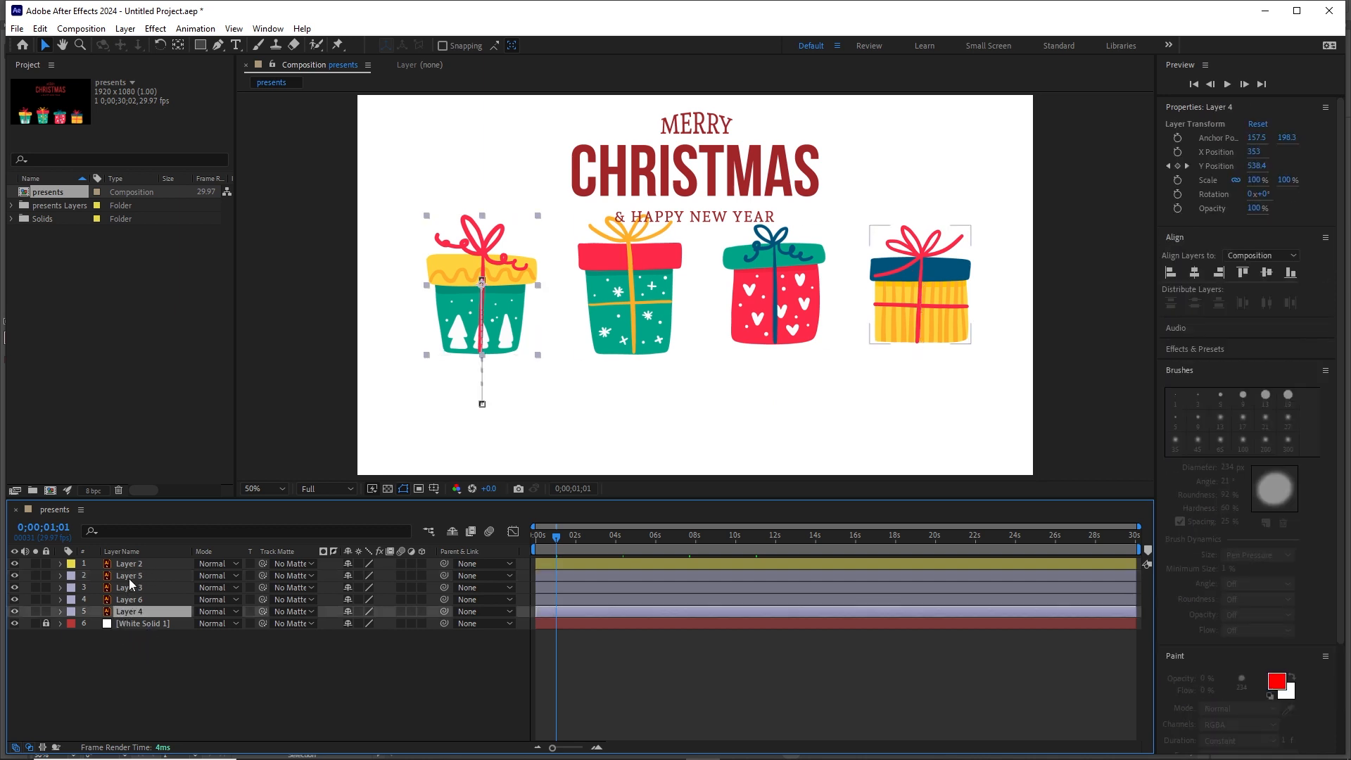
pyautogui.keyDown('shift'); pyautogui.click(133, 575); pyautogui.keyUp('shift')
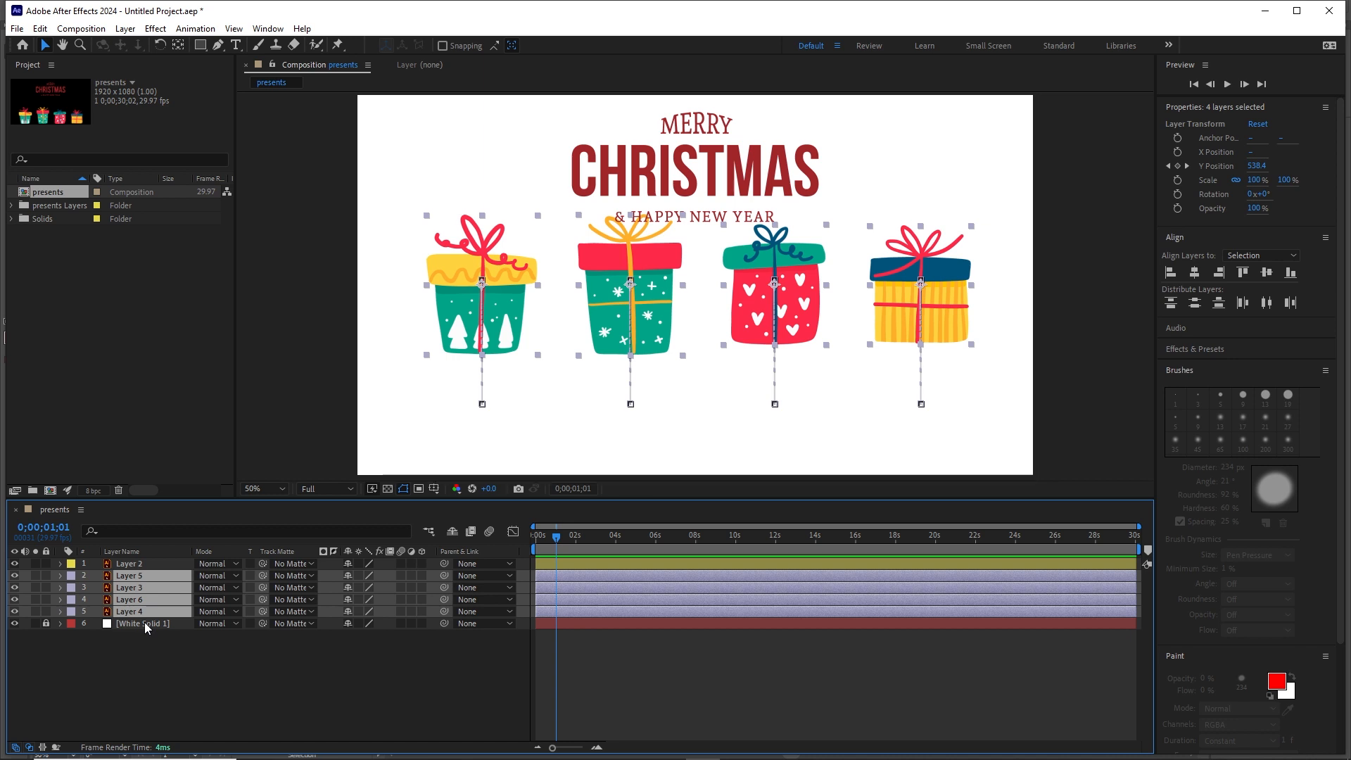
pyautogui.press('u')
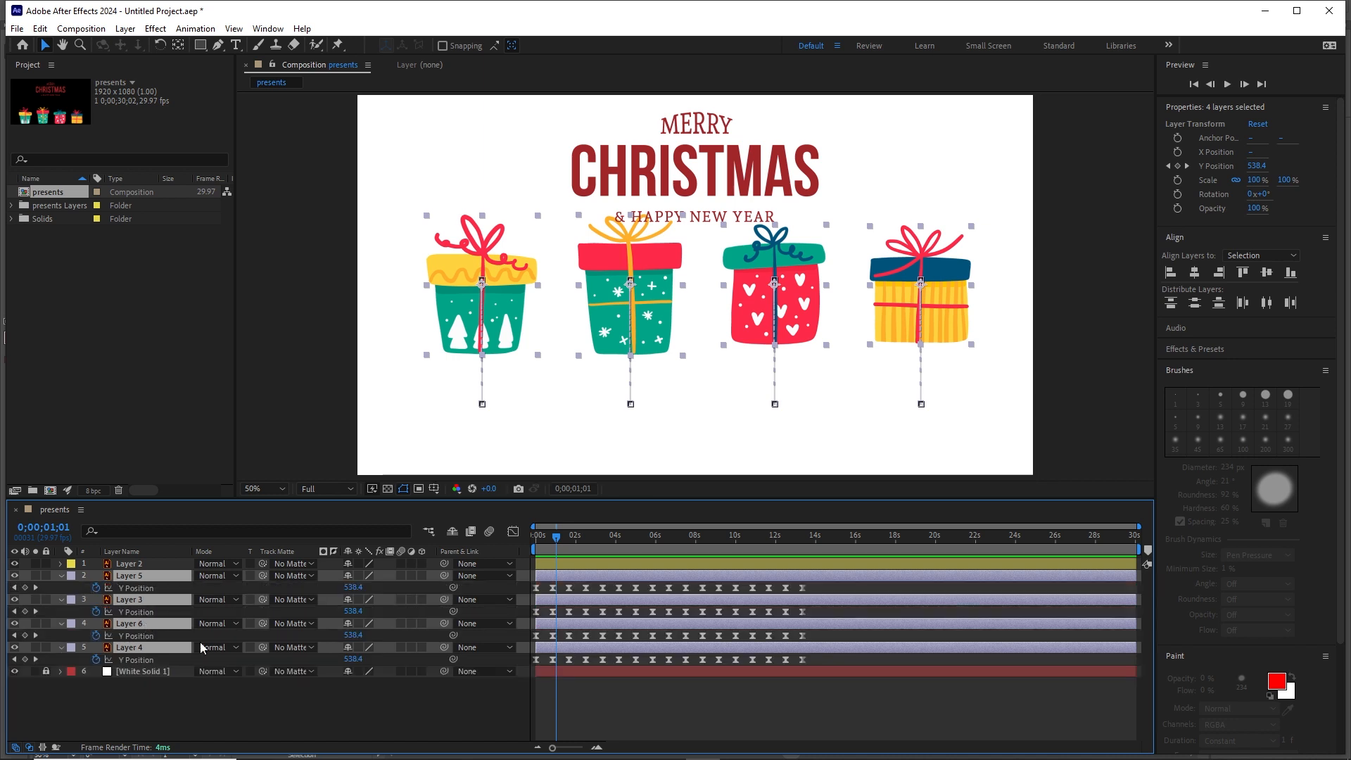
pyautogui.click(597, 742)
pyautogui.moveTo(669, 746); pyautogui.dragTo(647, 752)
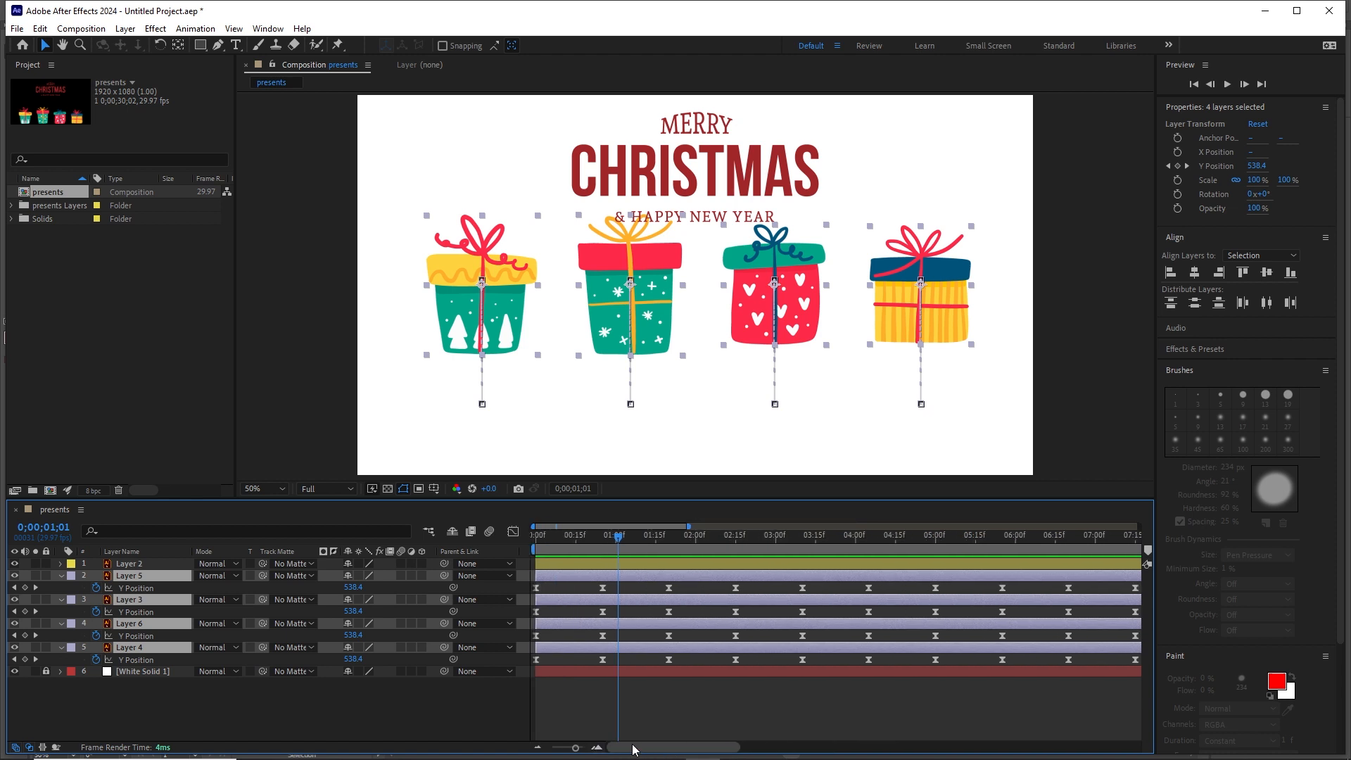
# Show Rotation alongside the Y Position keyframes of Layer 4 and add a Rotation keyframe at 0;00;01;20.
pyautogui.moveTo(618, 543); pyautogui.dragTo(664, 555)
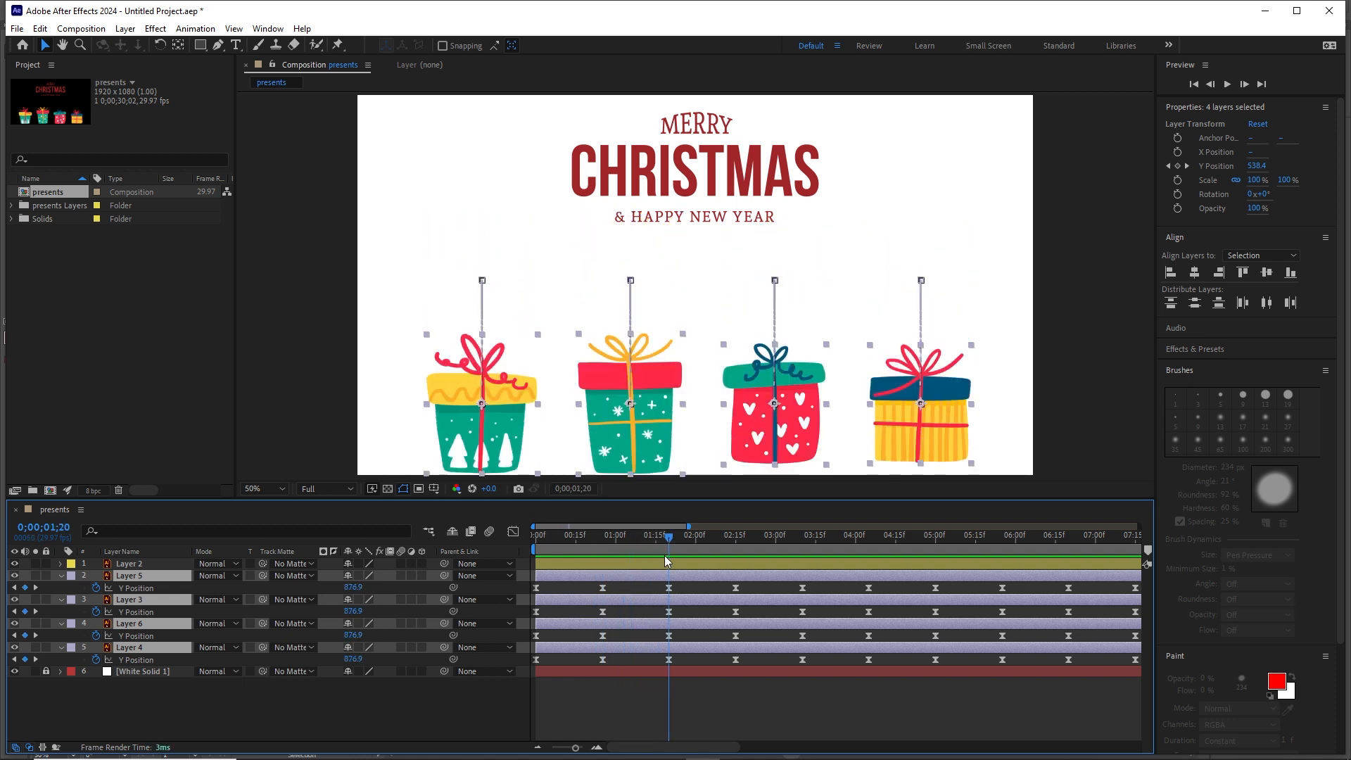
pyautogui.click(682, 682)
pyautogui.click(125, 648)
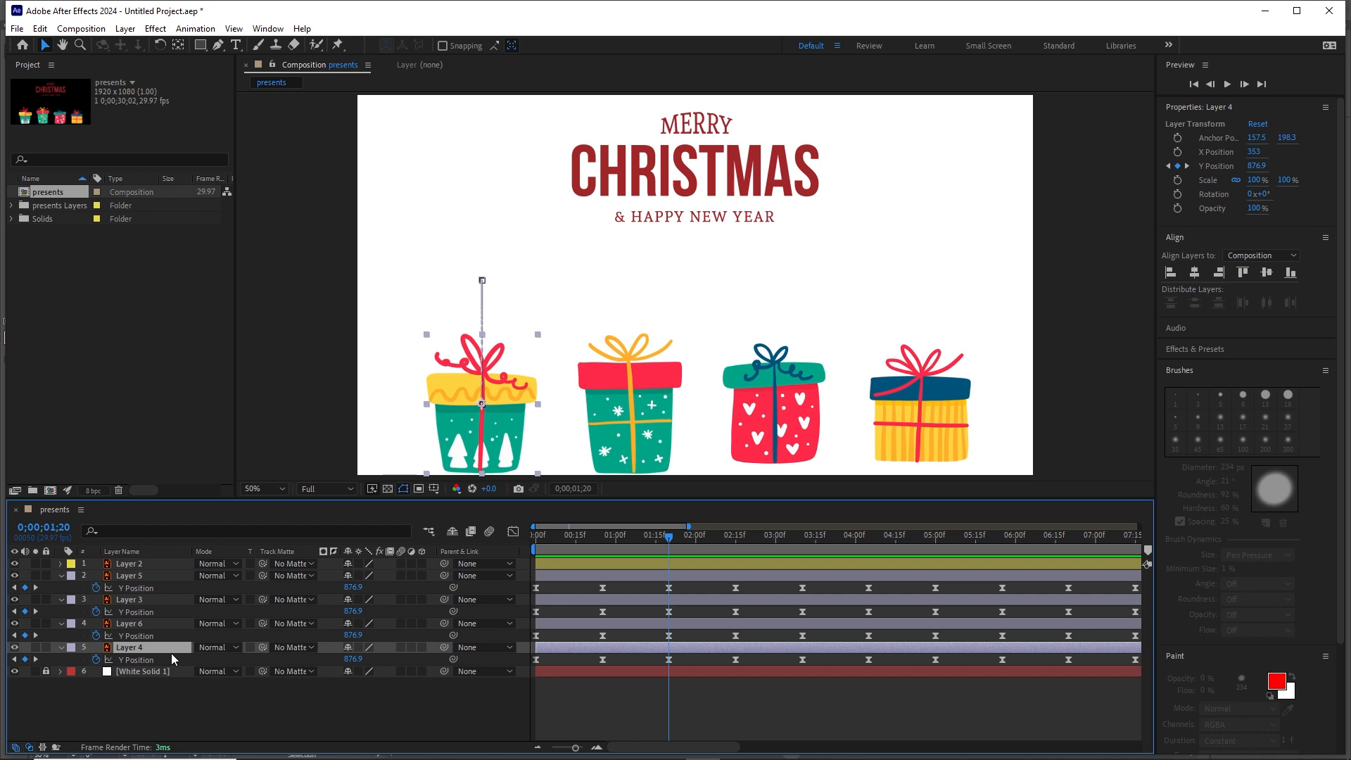
pyautogui.hotkey('shift', 'r')
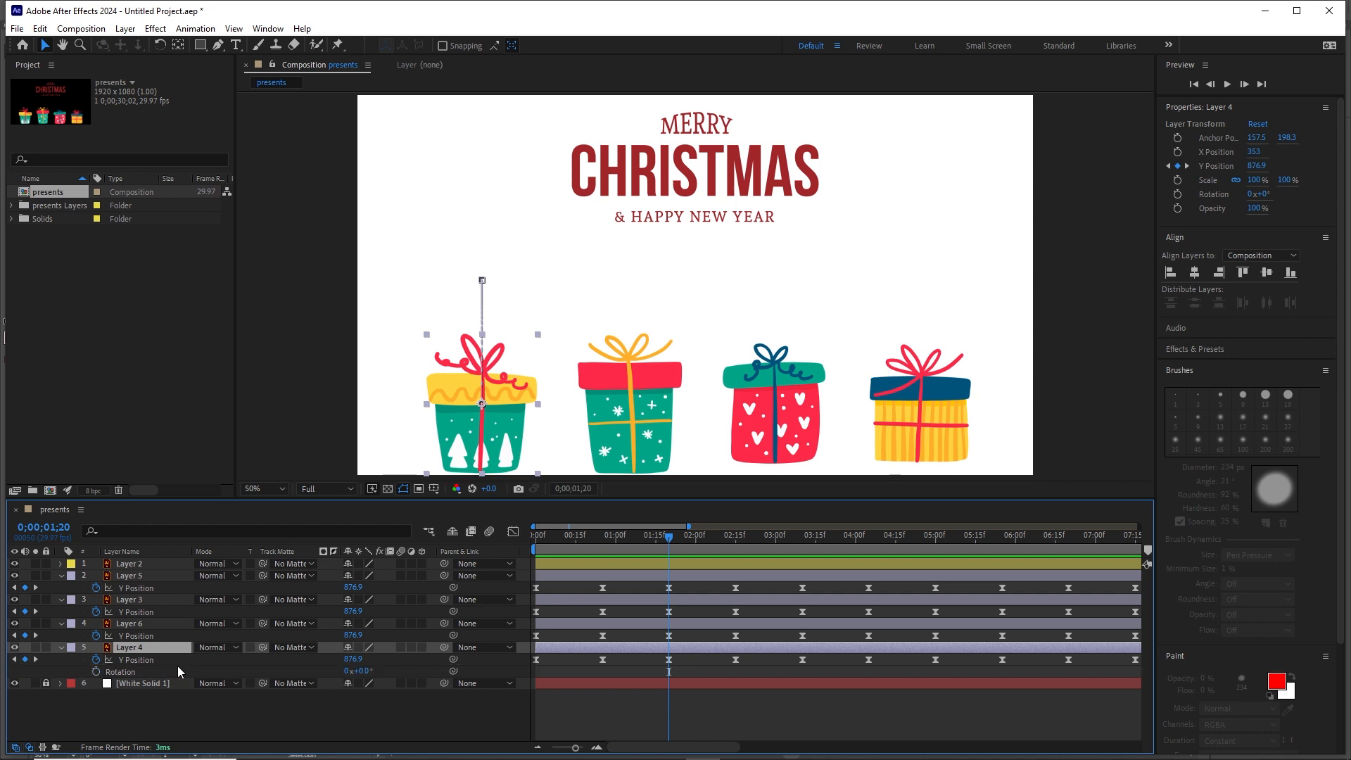
pyautogui.press('r')
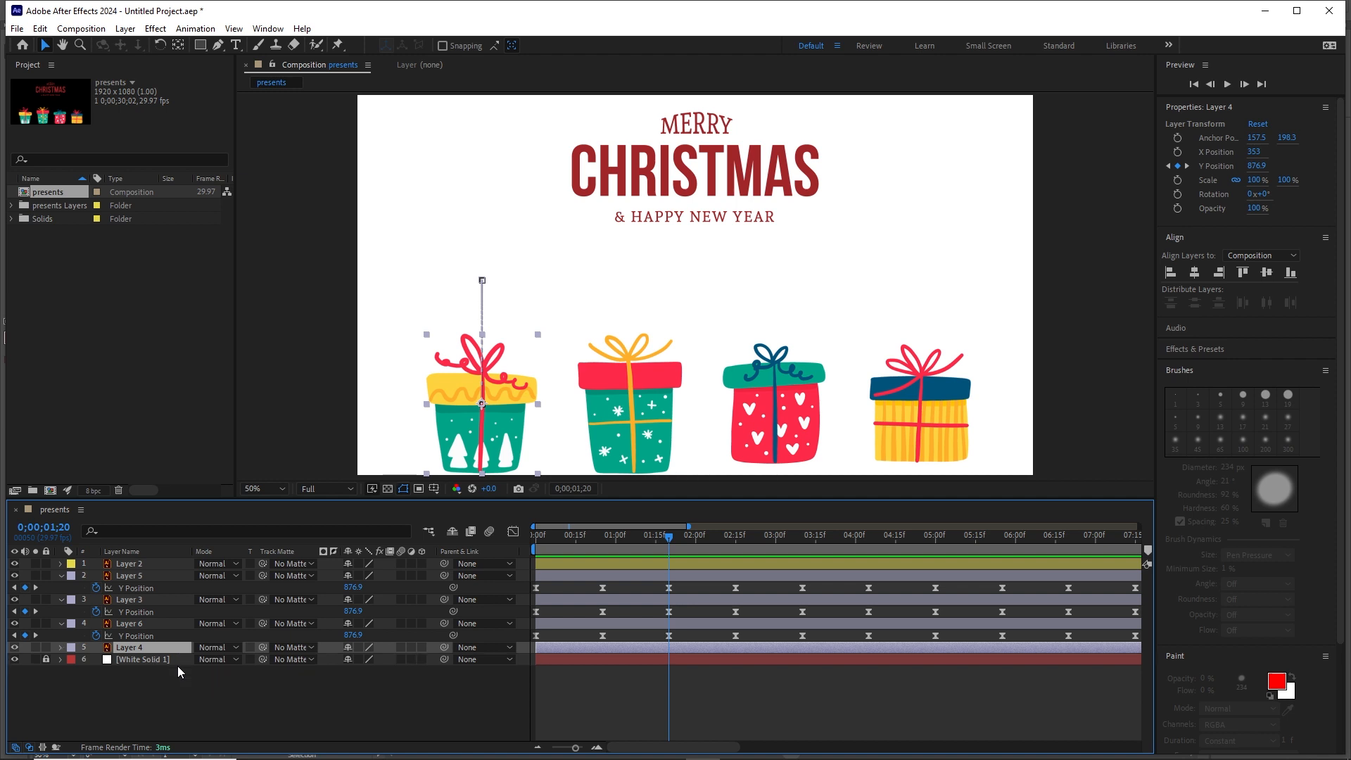
pyautogui.press('u')
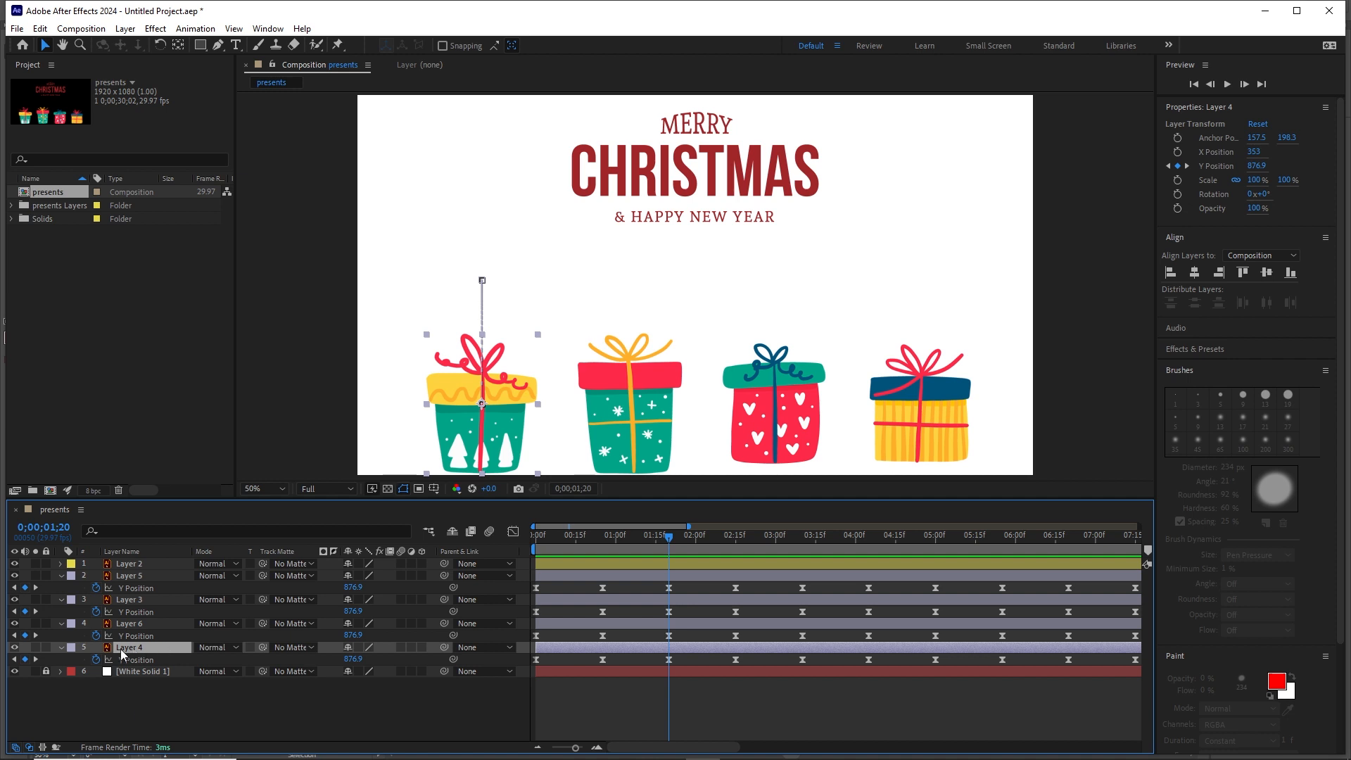
pyautogui.press('r')
pyautogui.press('u')
pyautogui.hotkey('shift', 'r')
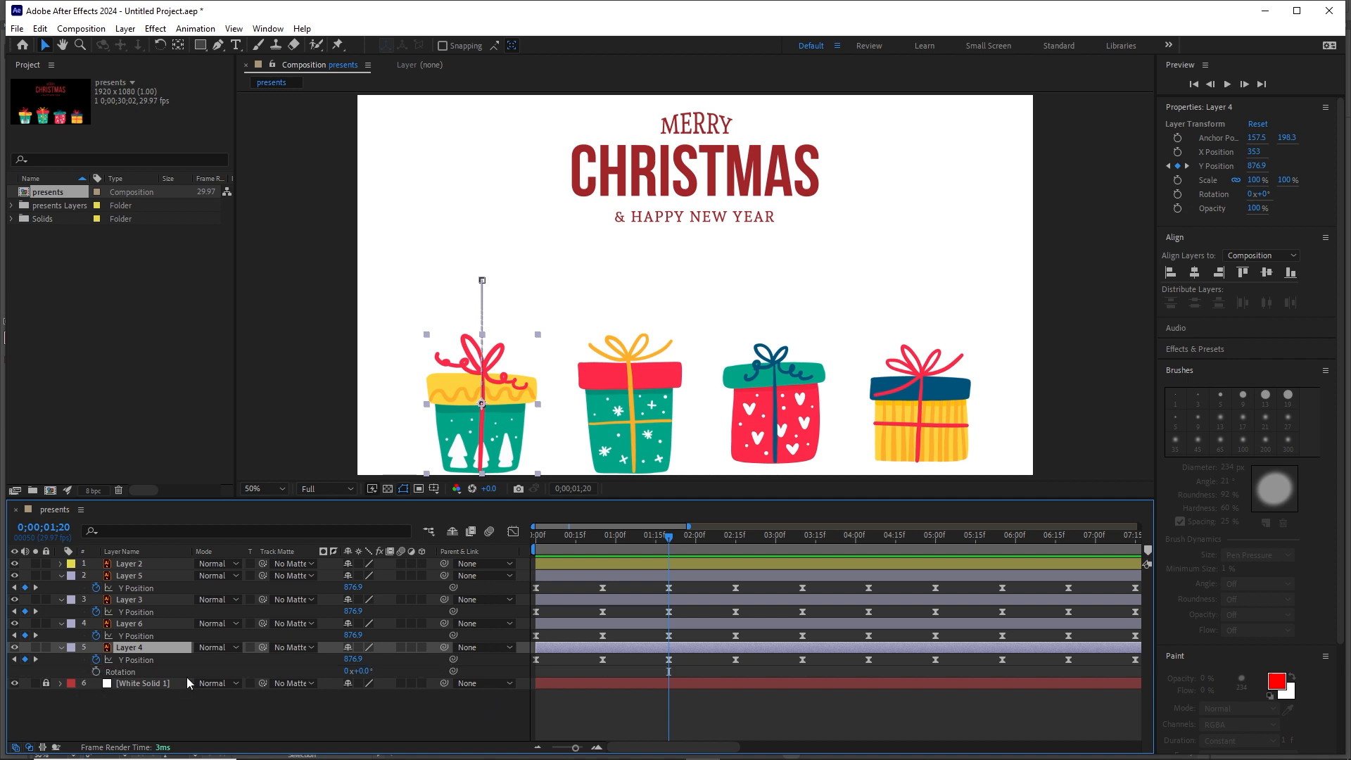
pyautogui.click(97, 671)
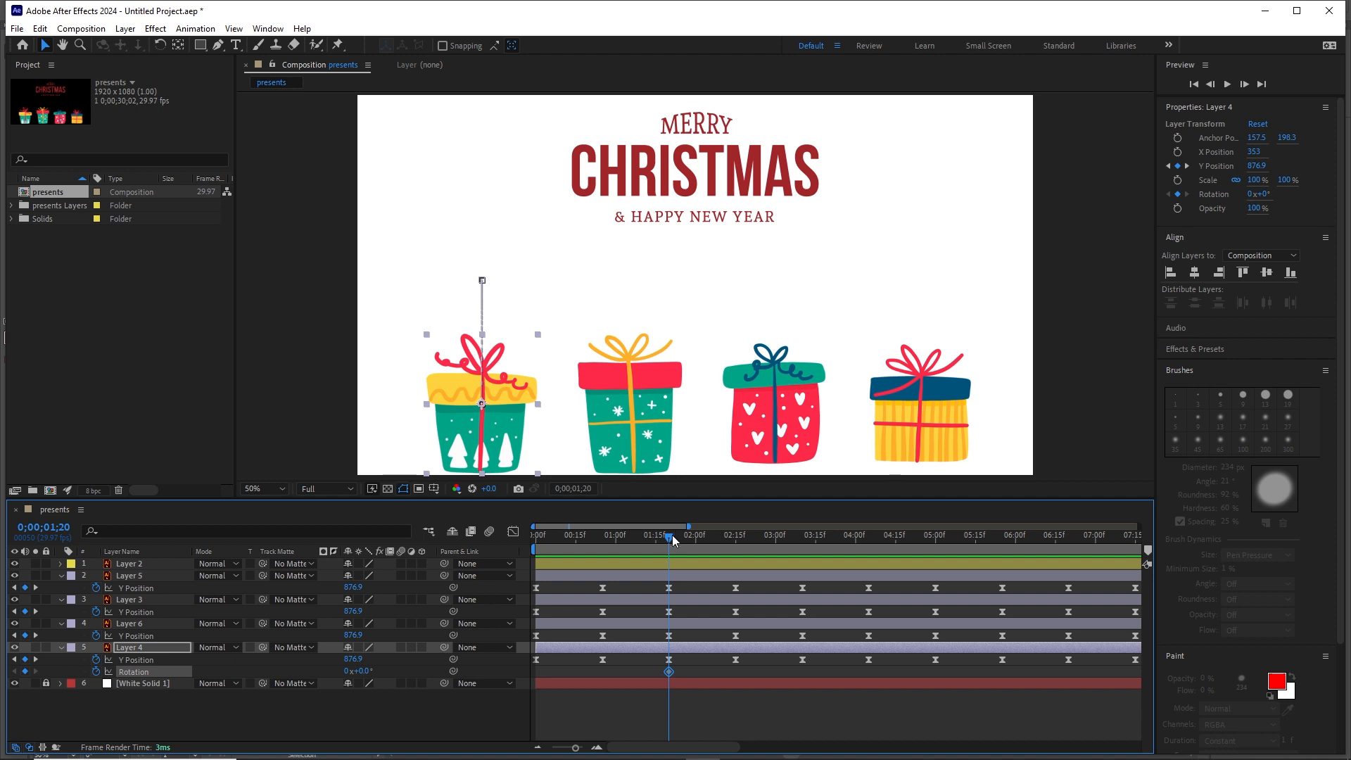
# At 0;00;03;10, set Layer 4's Rotation to one full revolution, 1x+0.0°.
pyautogui.moveTo(669, 536); pyautogui.dragTo(797, 537)
pyautogui.click(346, 672)
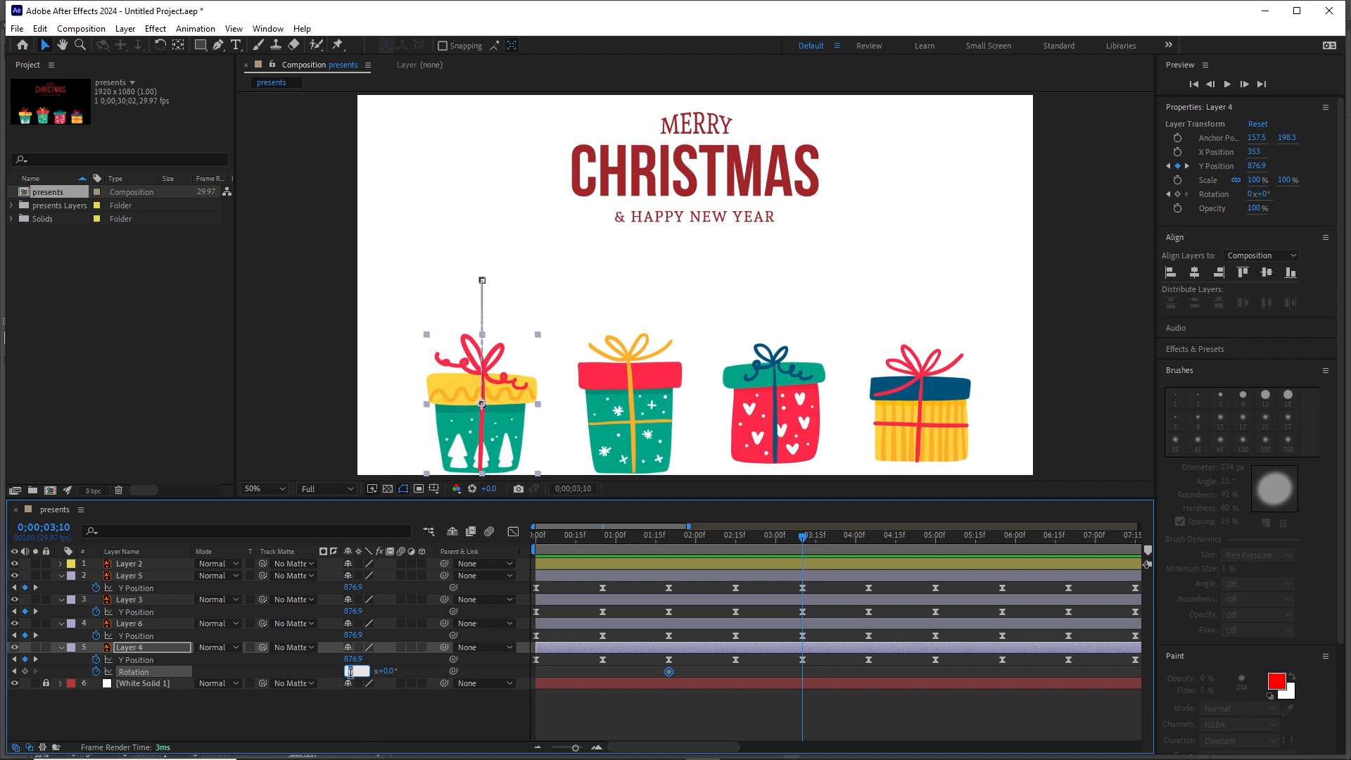
pyautogui.press('Return')
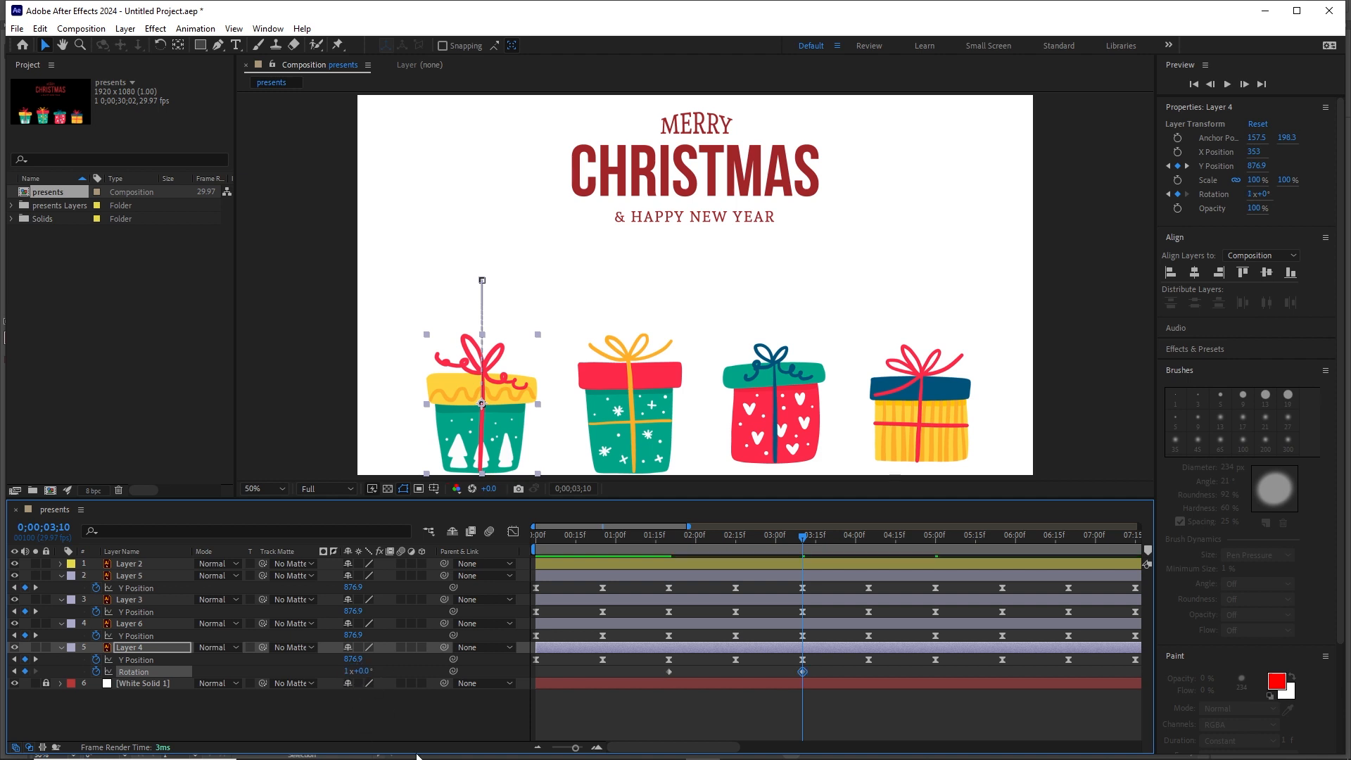
pyautogui.click(362, 672)
pyautogui.write('17')
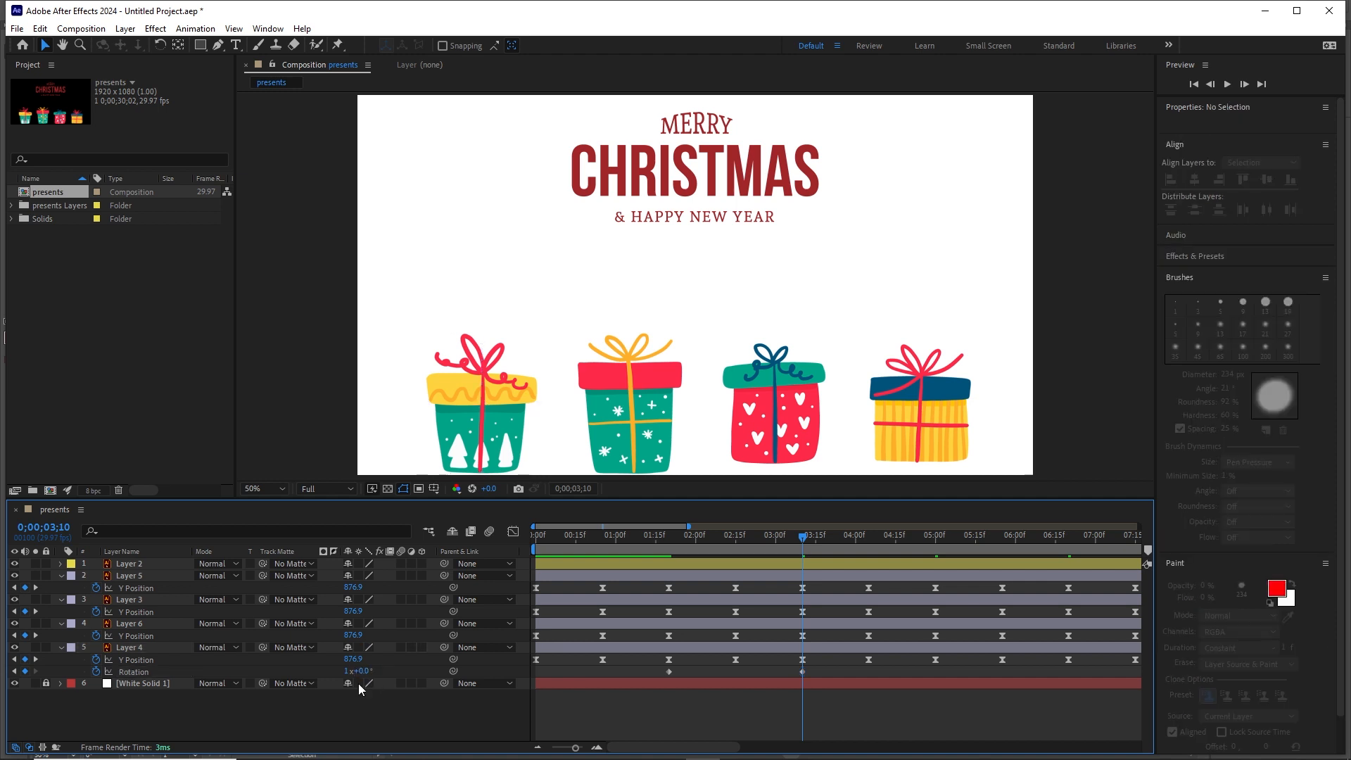
pyautogui.press('Return')
pyautogui.moveTo(380, 674); pyautogui.dragTo(401, 674)
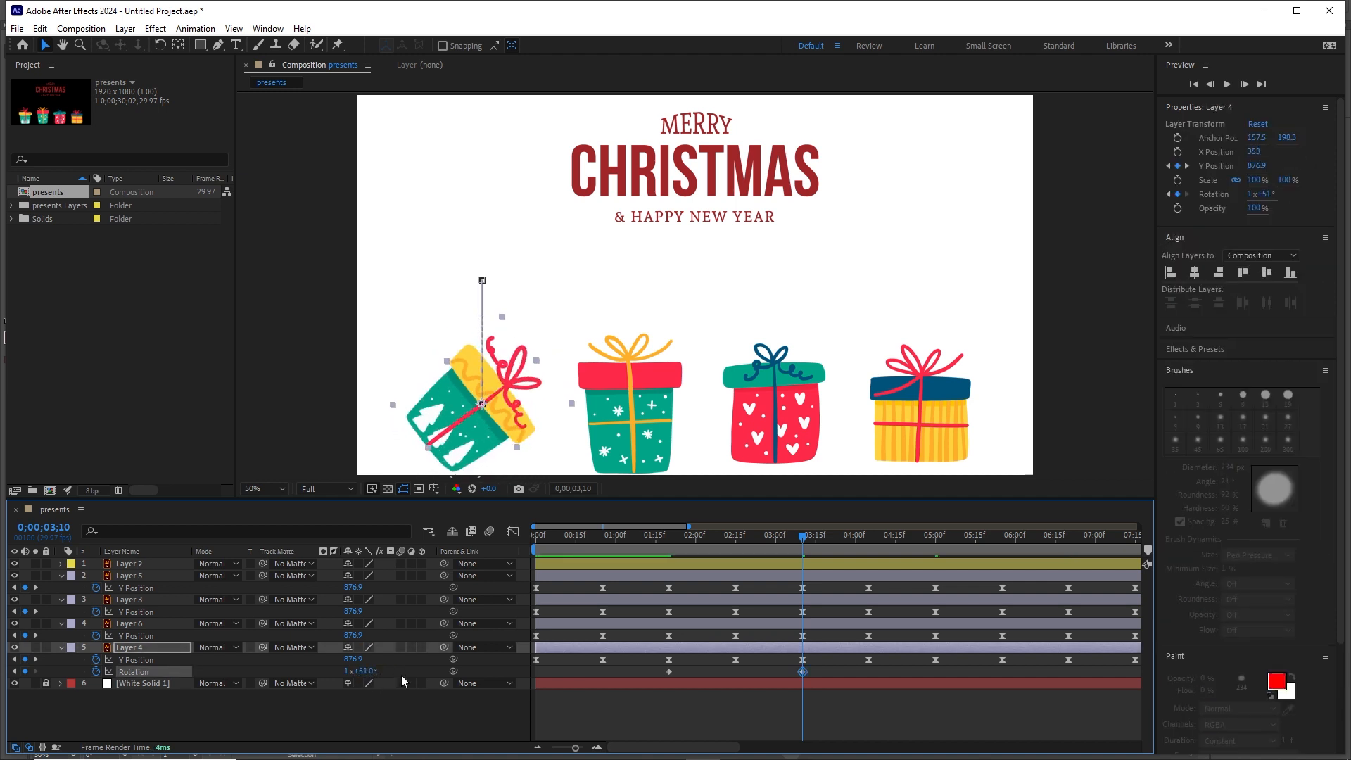
pyautogui.hotkey('ctrl', 'z')
pyautogui.click(346, 671)
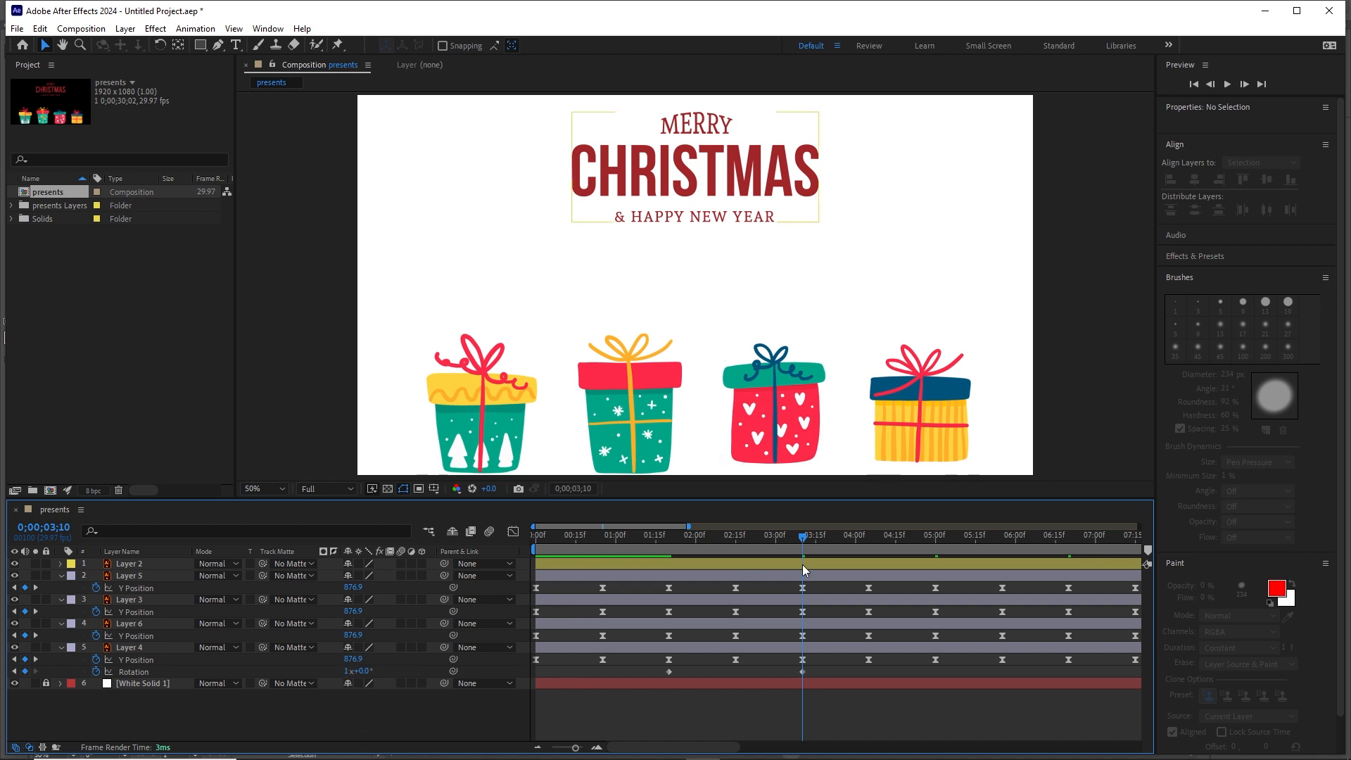
# Apply Easy Ease to both of Layer 4's Rotation keyframes and preview the spin from about 0;00;01;05.
pyautogui.moveTo(785, 537)
pyautogui.mouseDown()
pyautogui.moveTo(664, 546)
pyautogui.moveTo(802, 547)
pyautogui.mouseUp()
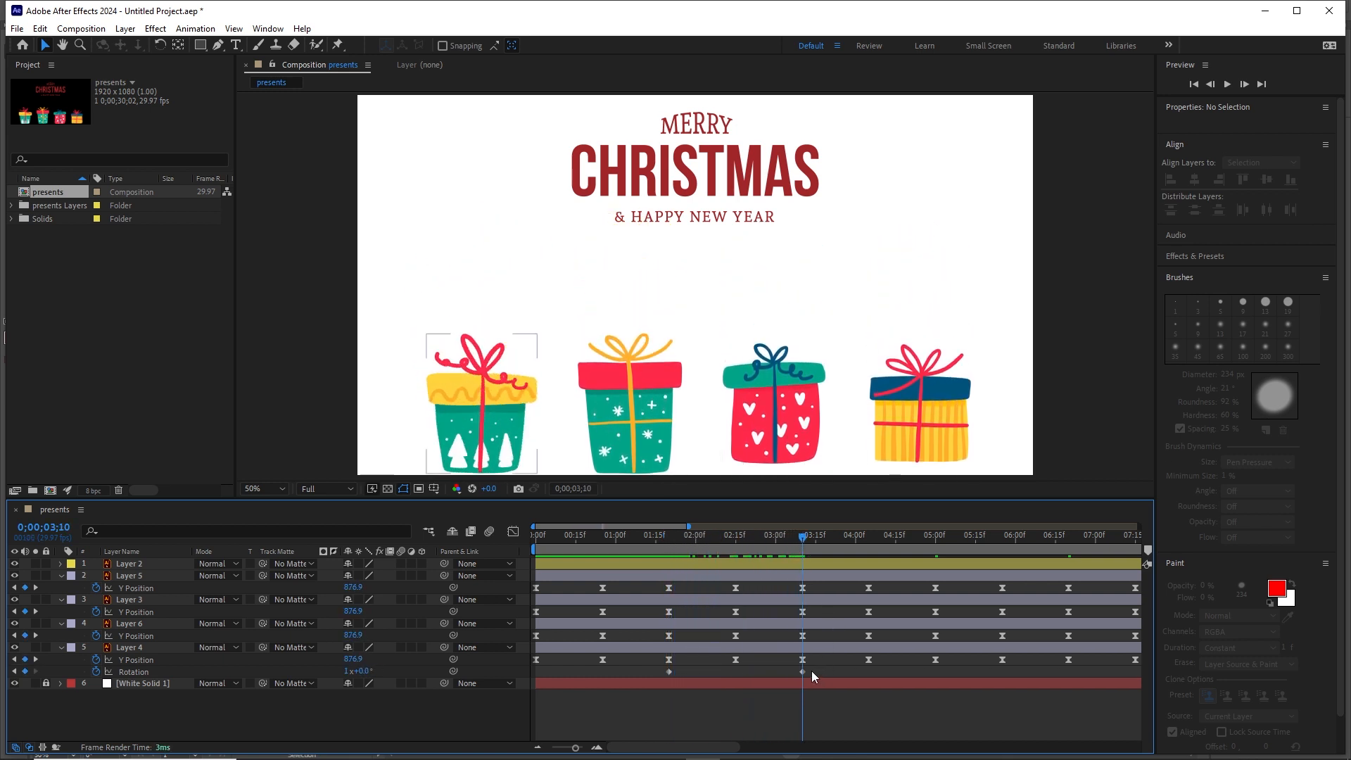
pyautogui.moveTo(812, 669); pyautogui.dragTo(664, 674)
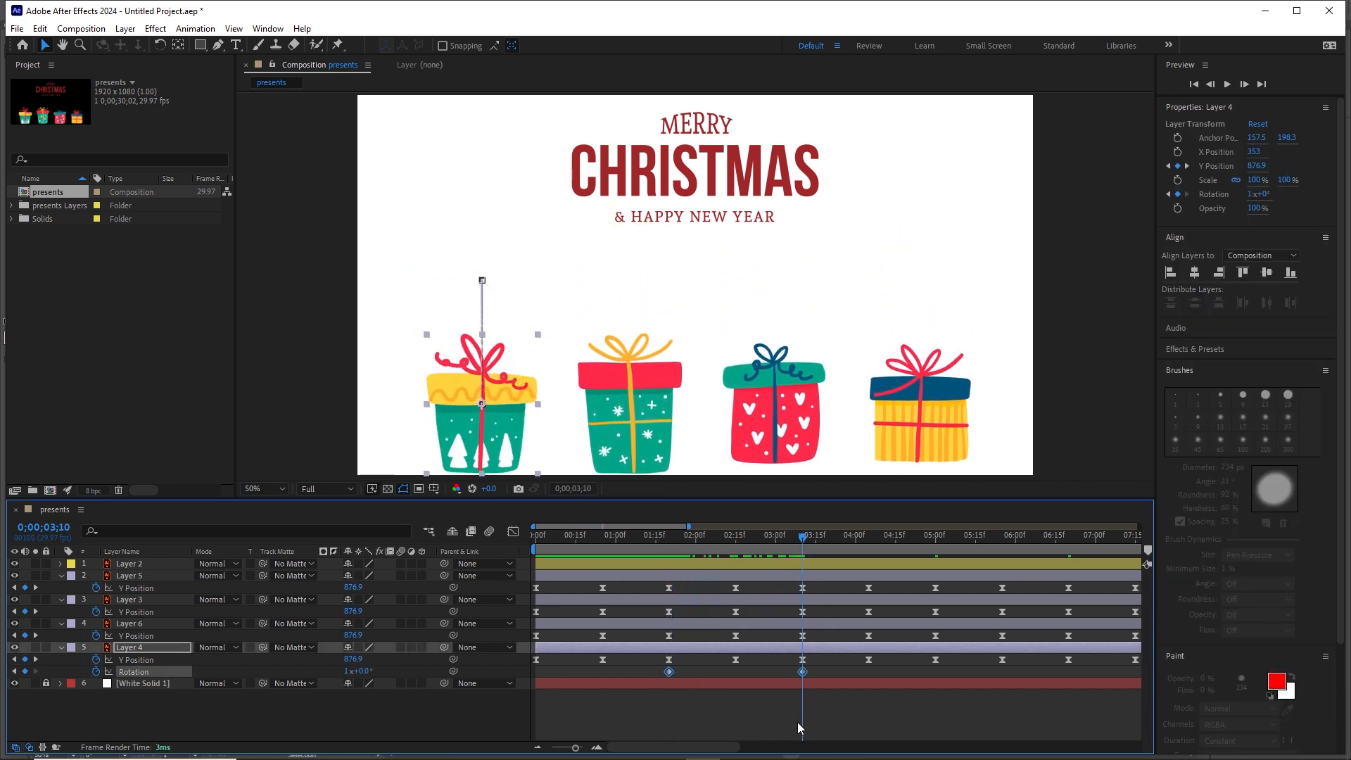
pyautogui.press('F9')
pyautogui.moveTo(795, 539); pyautogui.dragTo(633, 550)
pyautogui.press('space')
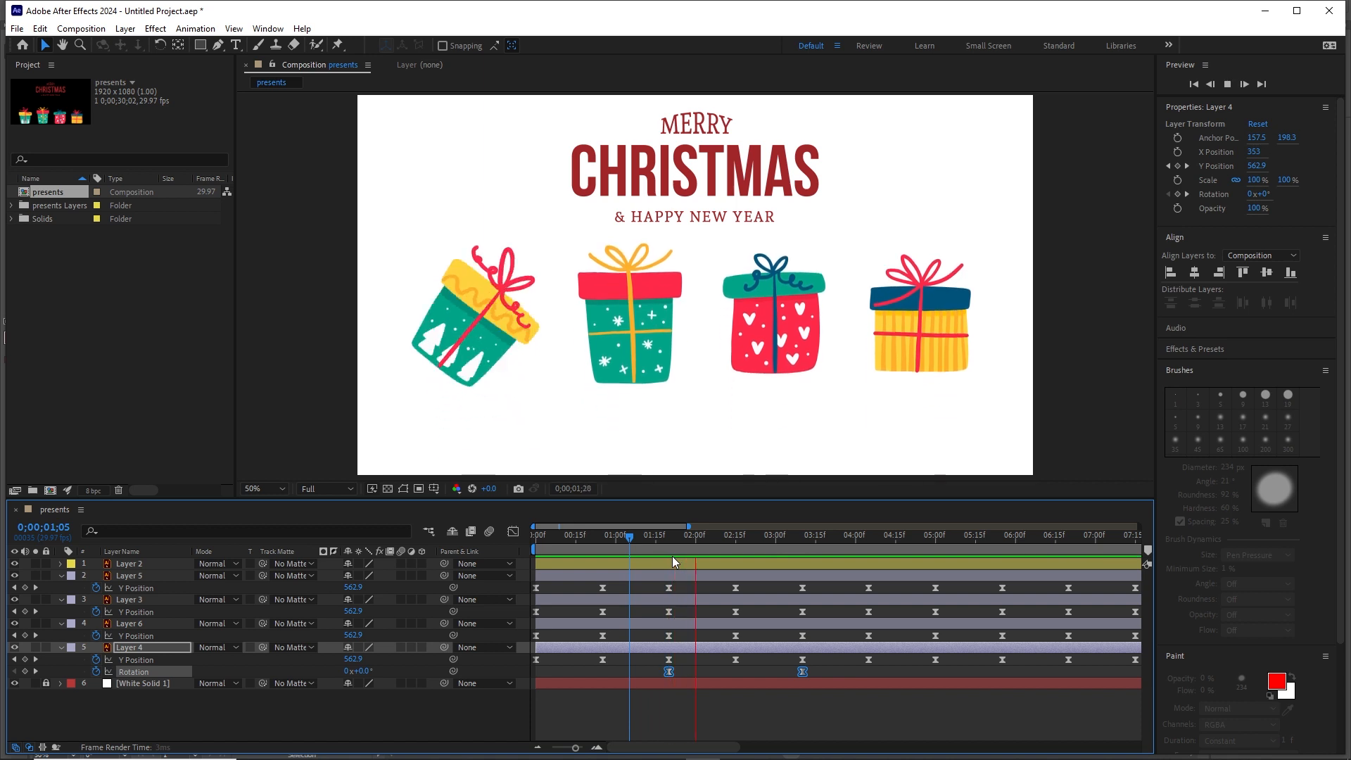
pyautogui.press('space')
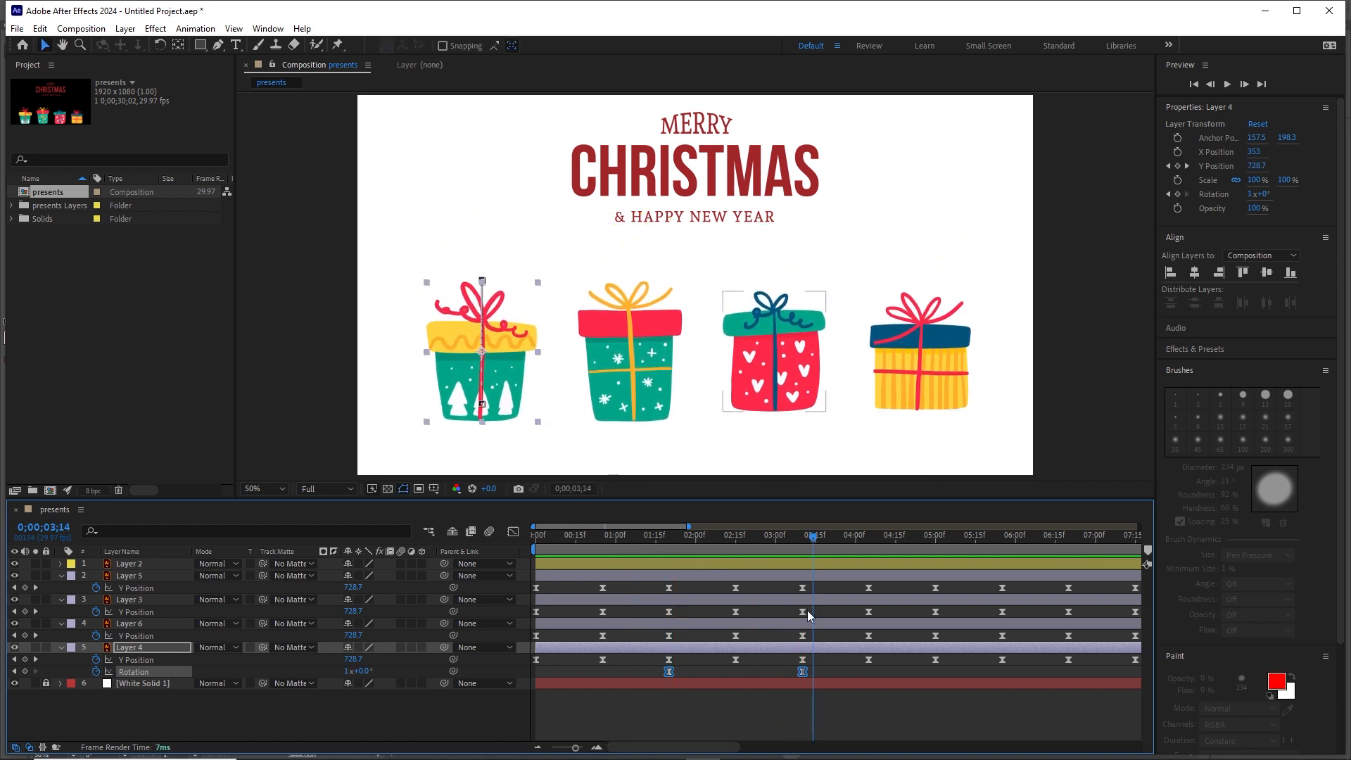
# Try a shorter spin for Layer 4 by moving its two Rotation keyframes closer together, and preview it.
pyautogui.click(669, 672)
pyautogui.moveTo(670, 672); pyautogui.dragTo(682, 669)
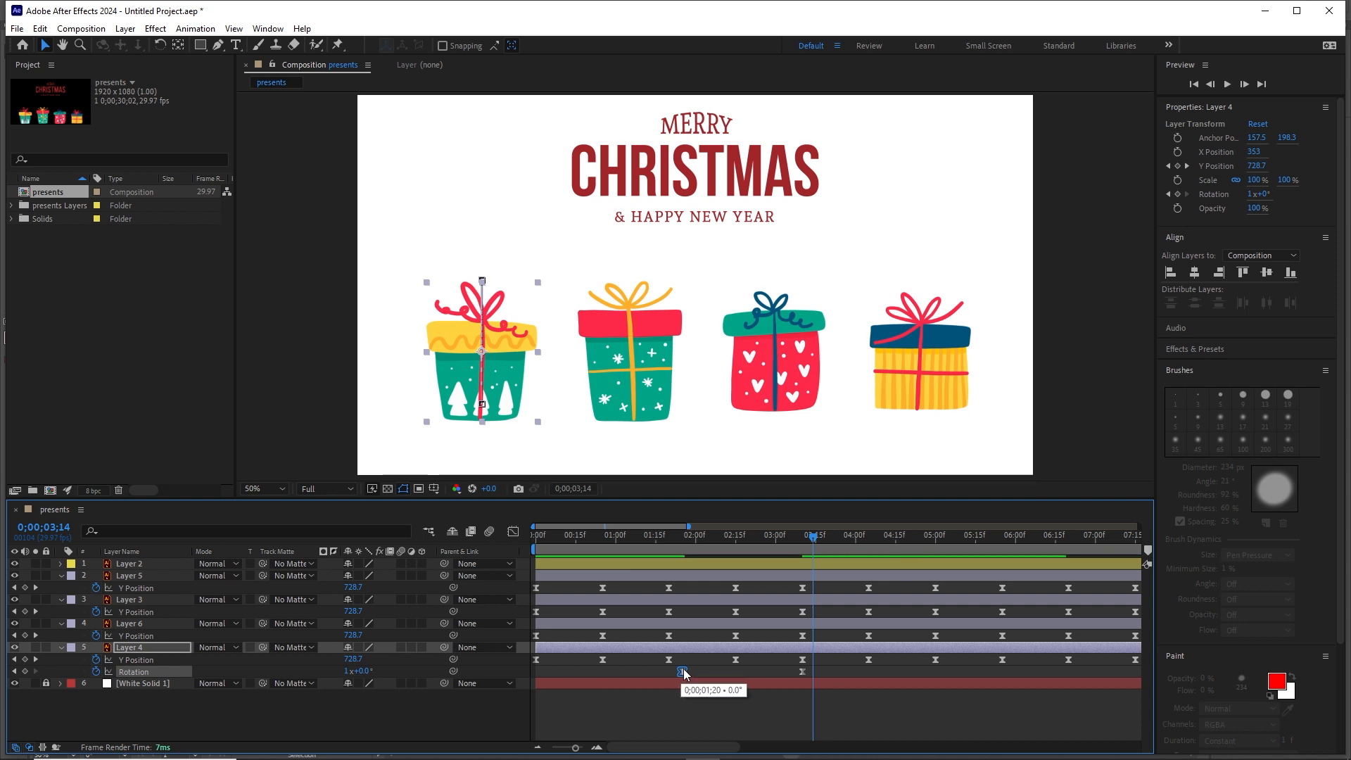
pyautogui.click(803, 672)
pyautogui.moveTo(803, 672); pyautogui.dragTo(786, 672)
pyautogui.moveTo(812, 538); pyautogui.dragTo(795, 572)
pyautogui.press('space')
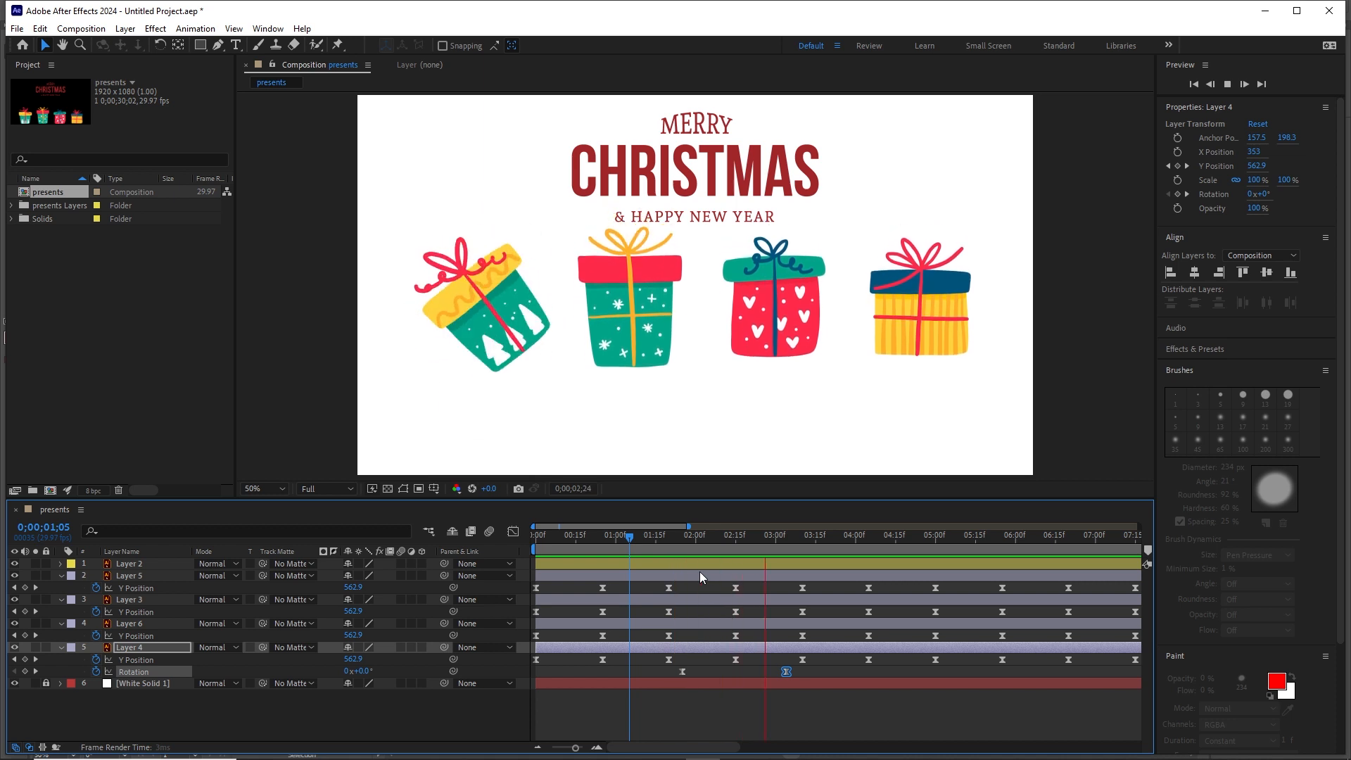
pyautogui.press('space')
# Move Layer 4's Rotation keyframes back in line with its Y Position keyframes at 0;00;01;20 and 0;00;03;10.
pyautogui.click(682, 671)
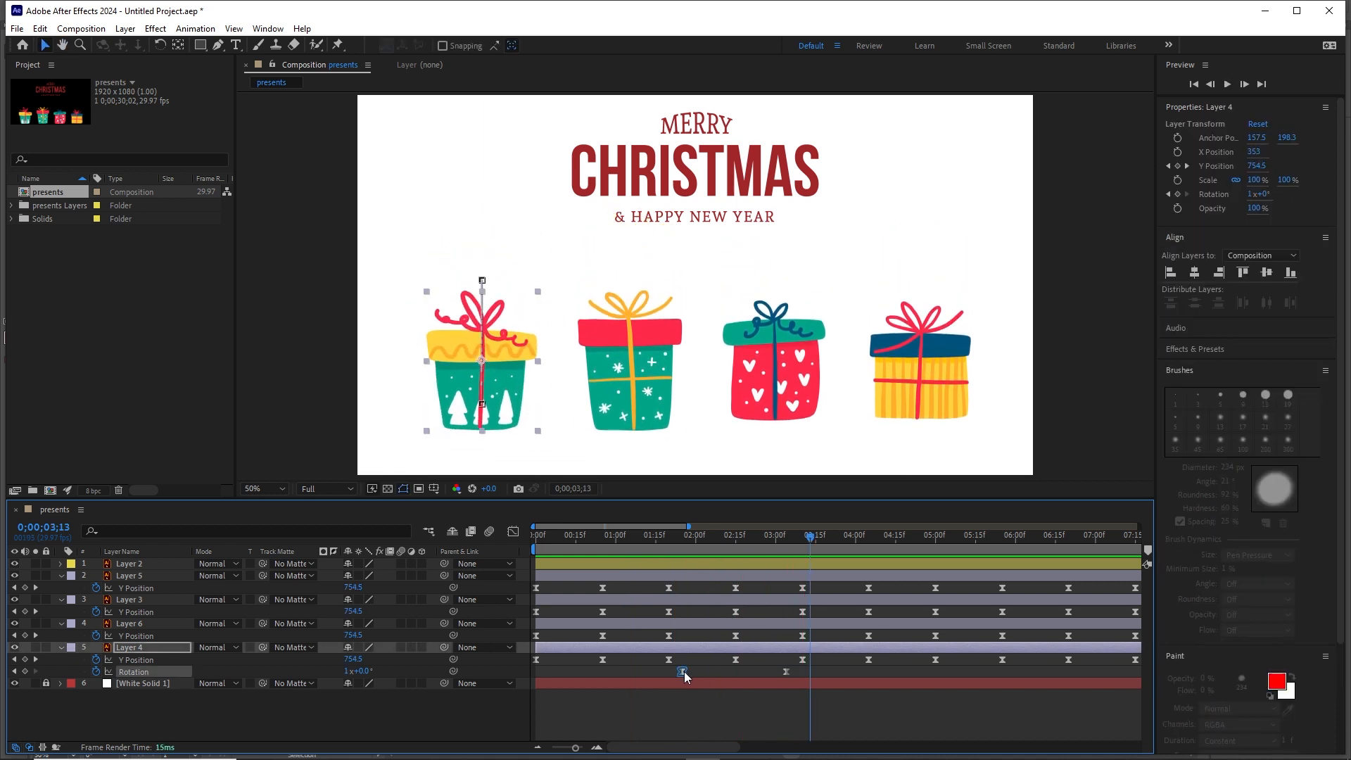
pyautogui.moveTo(684, 673); pyautogui.dragTo(670, 672)
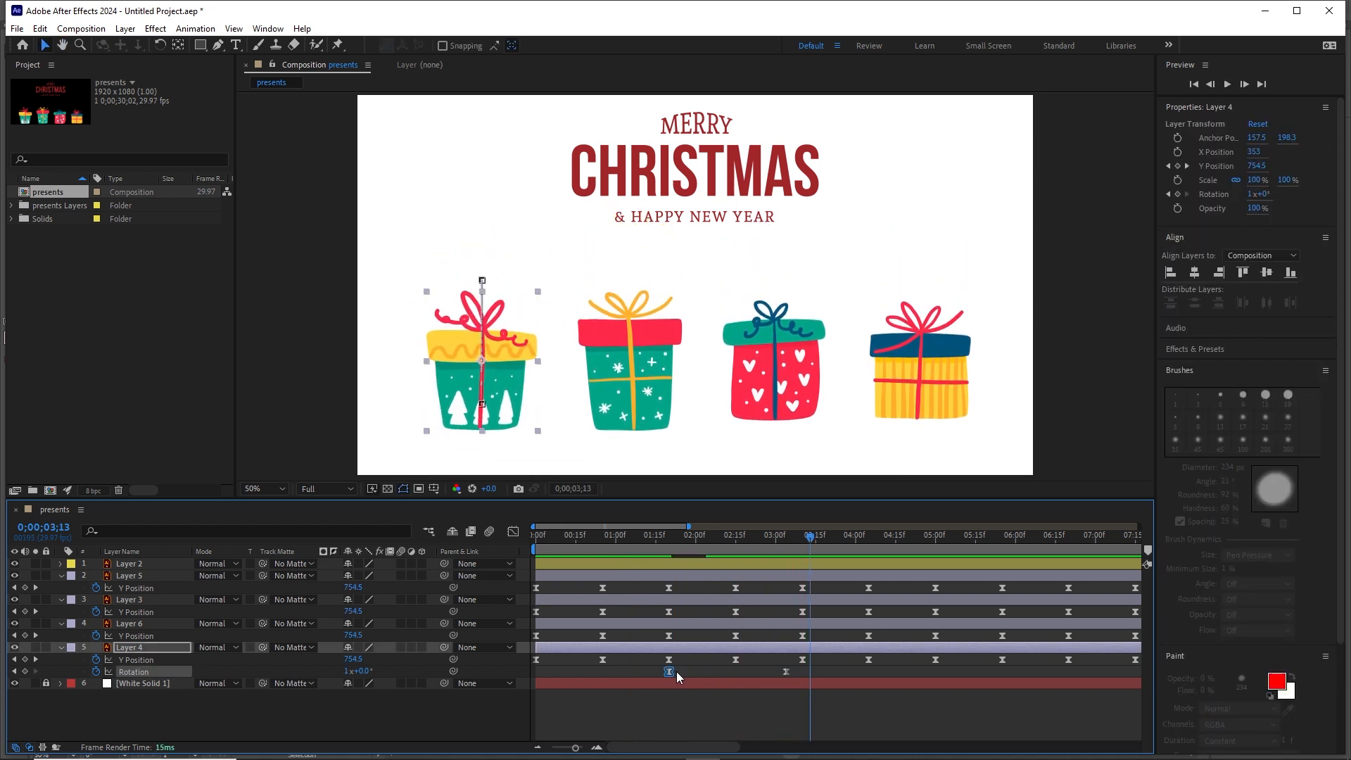
pyautogui.click(787, 674)
pyautogui.moveTo(786, 676); pyautogui.dragTo(796, 674)
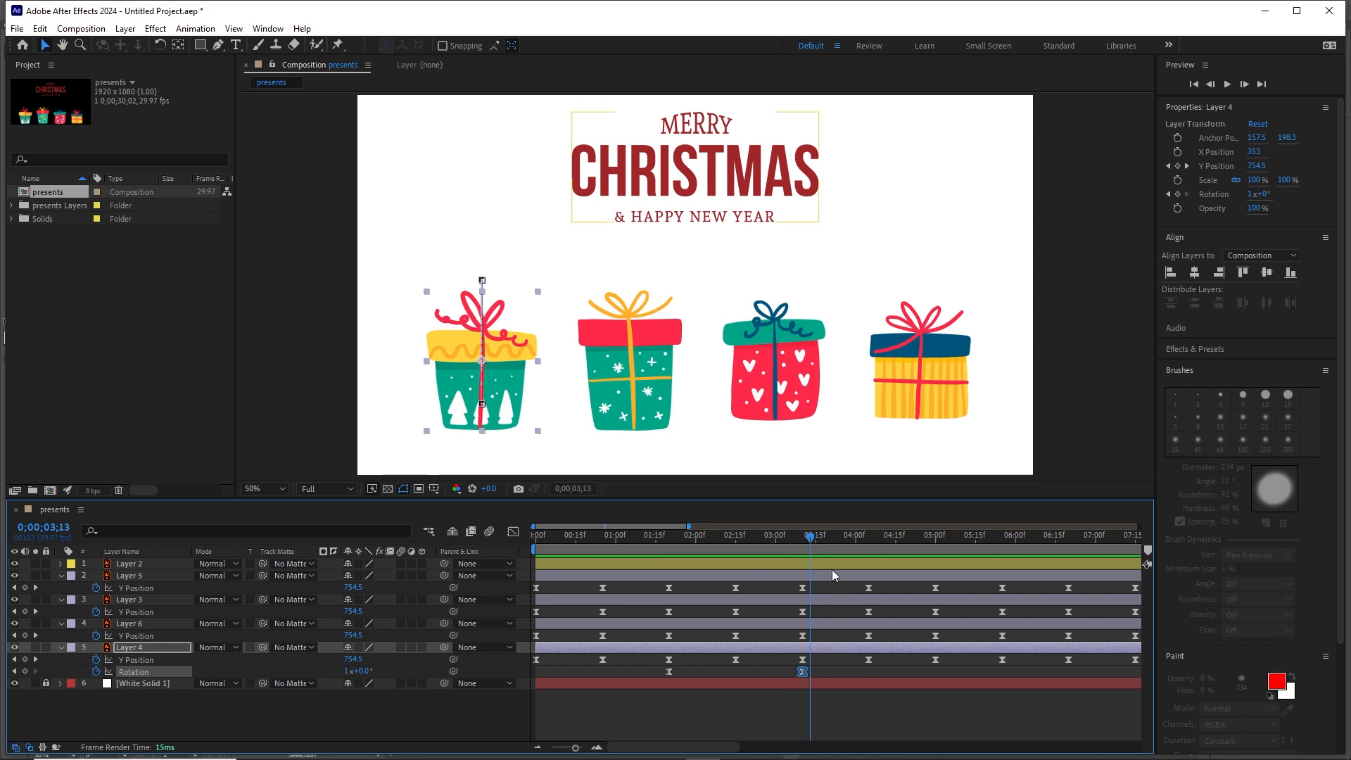
# Try to repeat Layer 4's spin by pasting its two Rotation keyframes at 0;00;06;20, and undo the paste.
pyautogui.moveTo(808, 539); pyautogui.dragTo(901, 546)
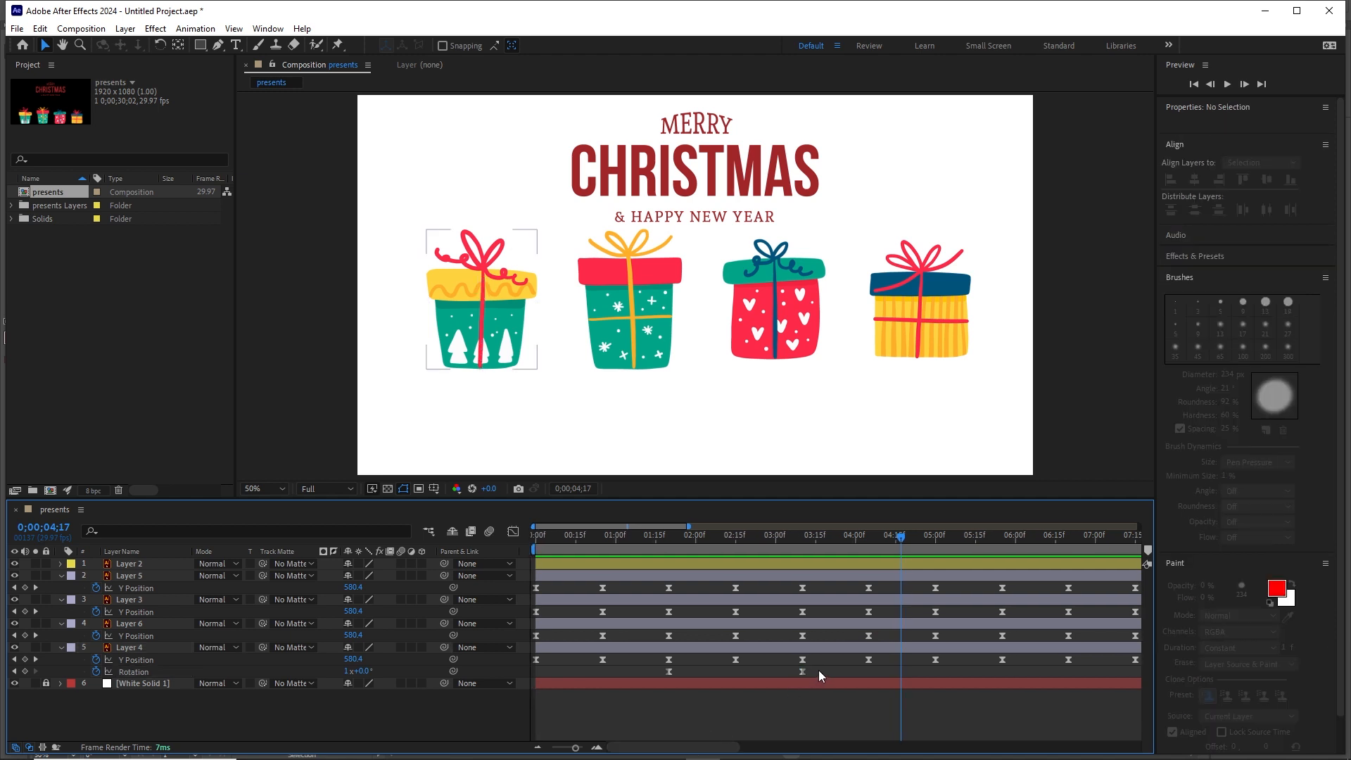
pyautogui.moveTo(818, 670); pyautogui.dragTo(657, 674)
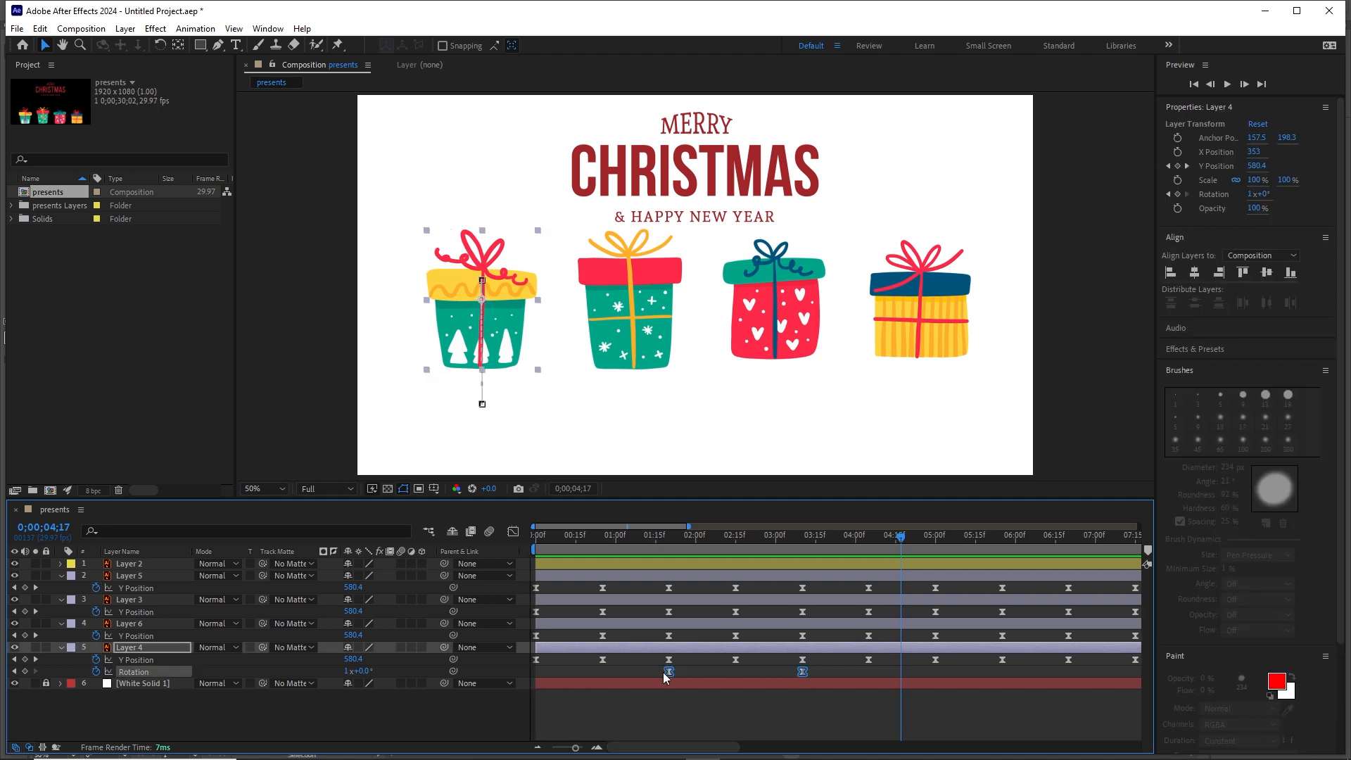
pyautogui.moveTo(904, 539); pyautogui.dragTo(993, 539)
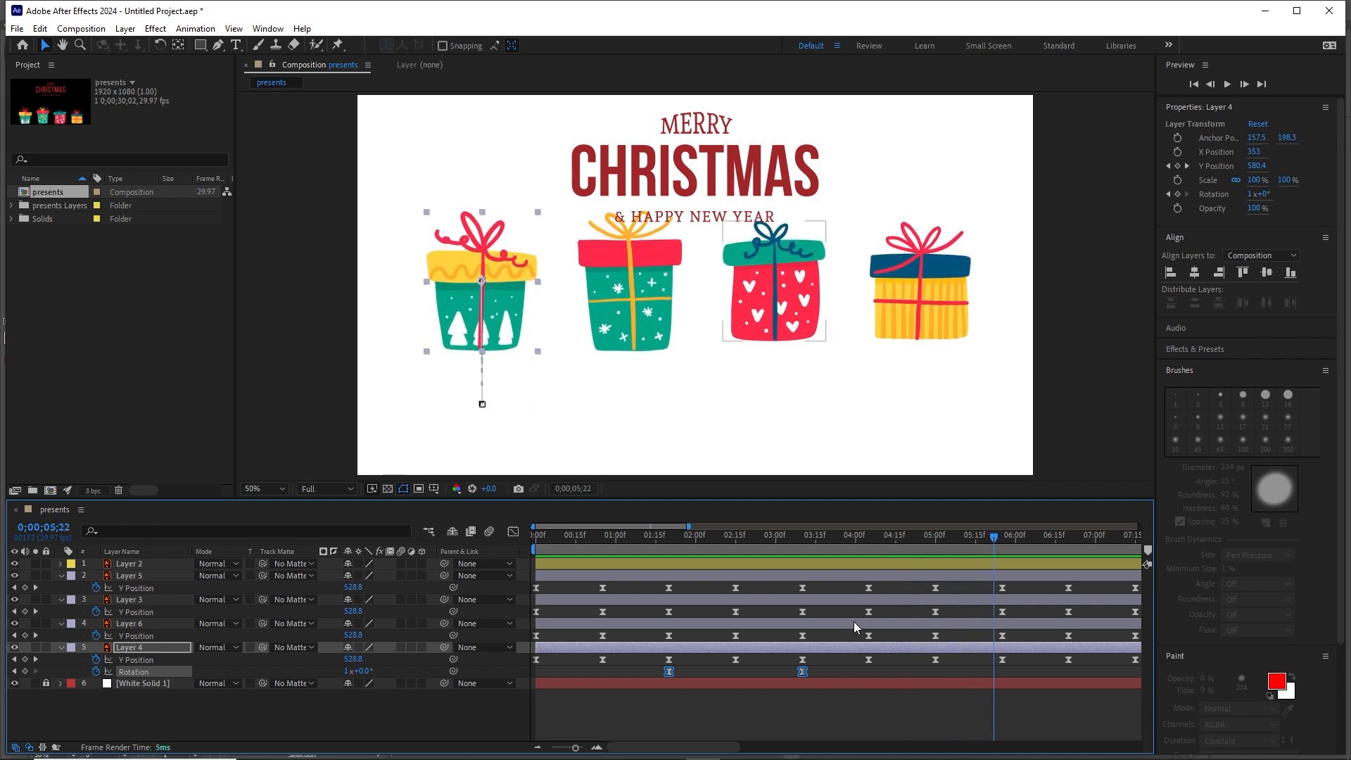
pyautogui.moveTo(709, 748); pyautogui.dragTo(738, 750)
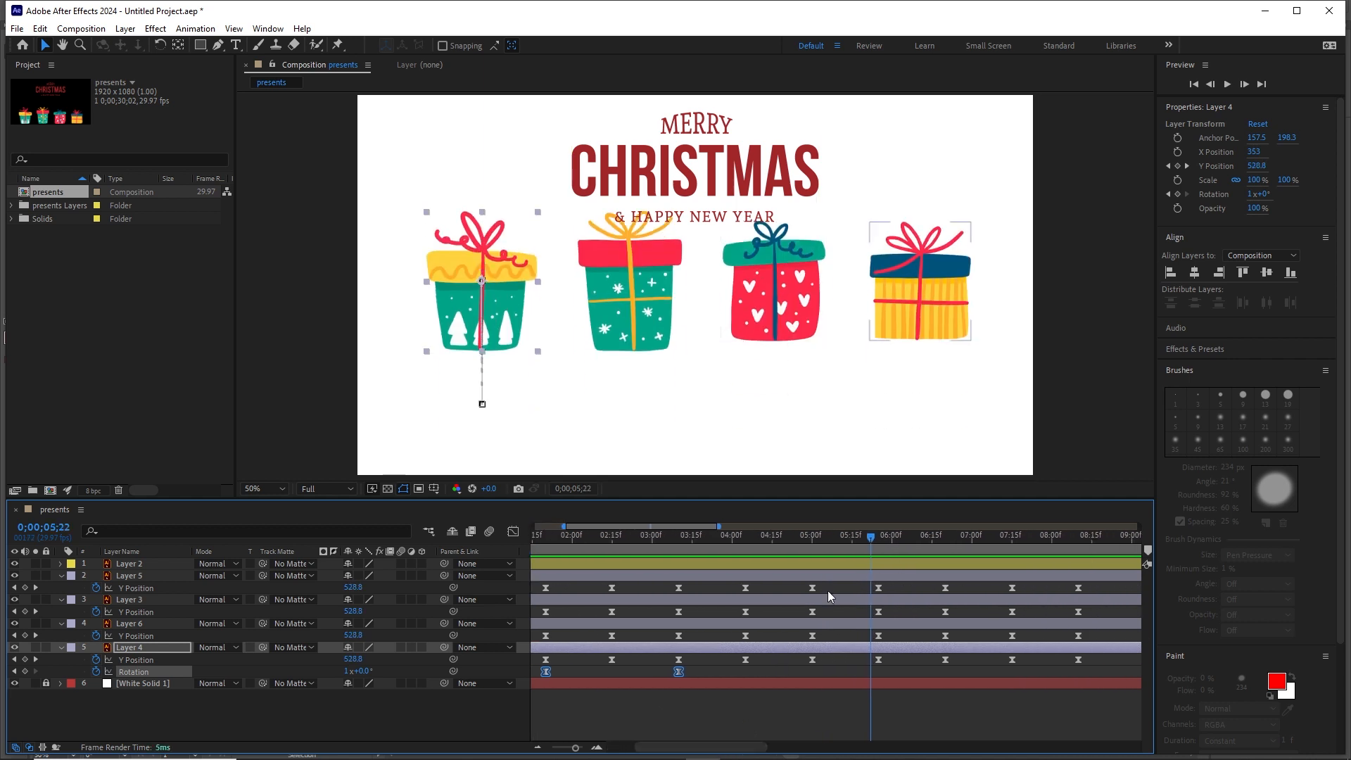
pyautogui.moveTo(868, 536); pyautogui.dragTo(945, 539)
pyautogui.click(944, 672)
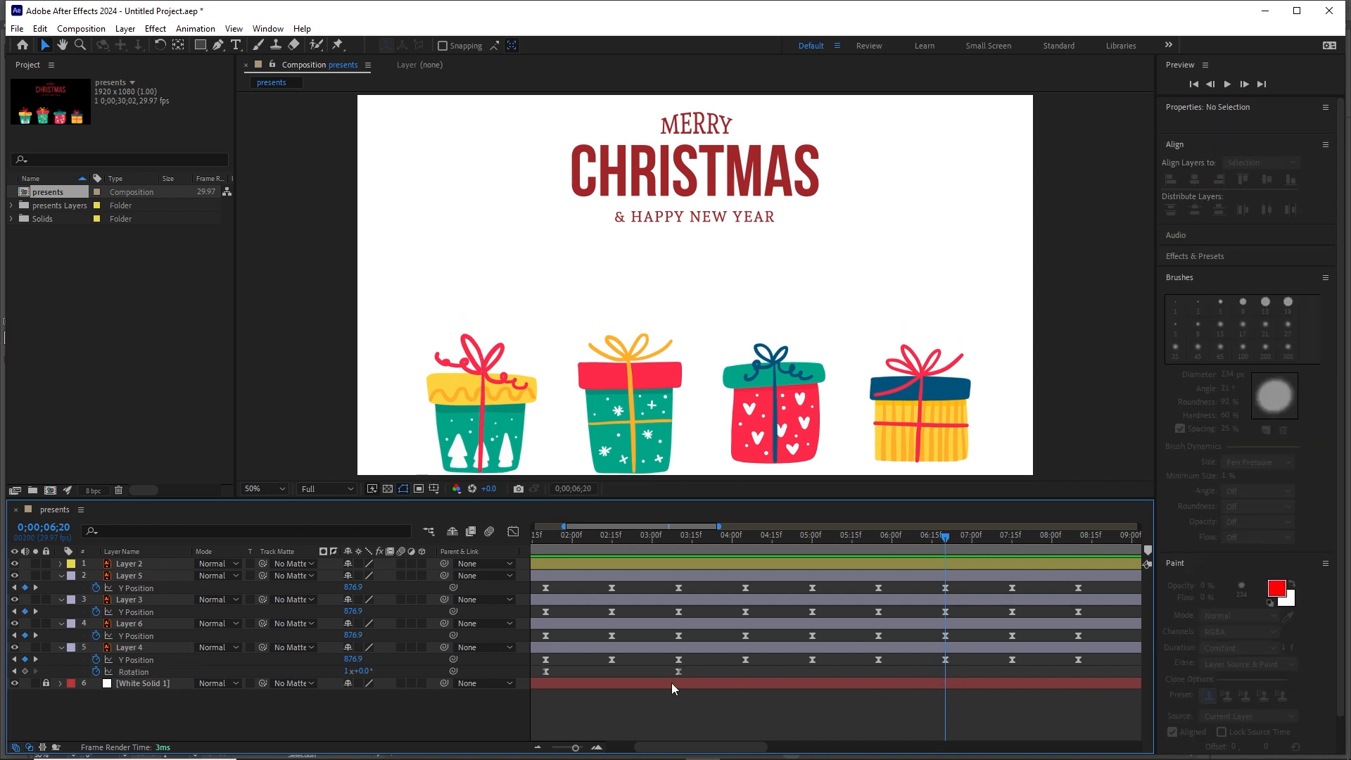
pyautogui.moveTo(698, 666); pyautogui.dragTo(538, 677)
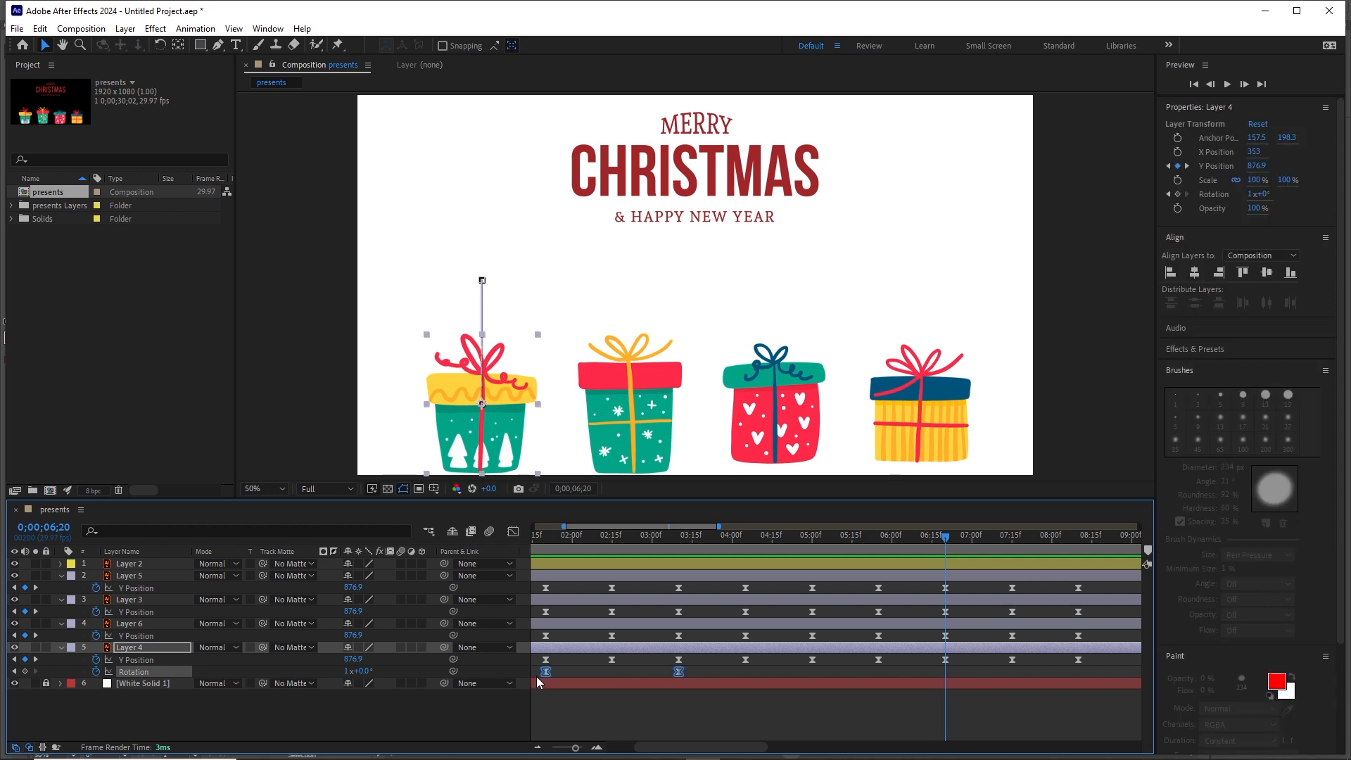
pyautogui.hotkey('ctrl', 'c')
pyautogui.hotkey('ctrl', 'v')
pyautogui.moveTo(938, 543); pyautogui.dragTo(841, 551)
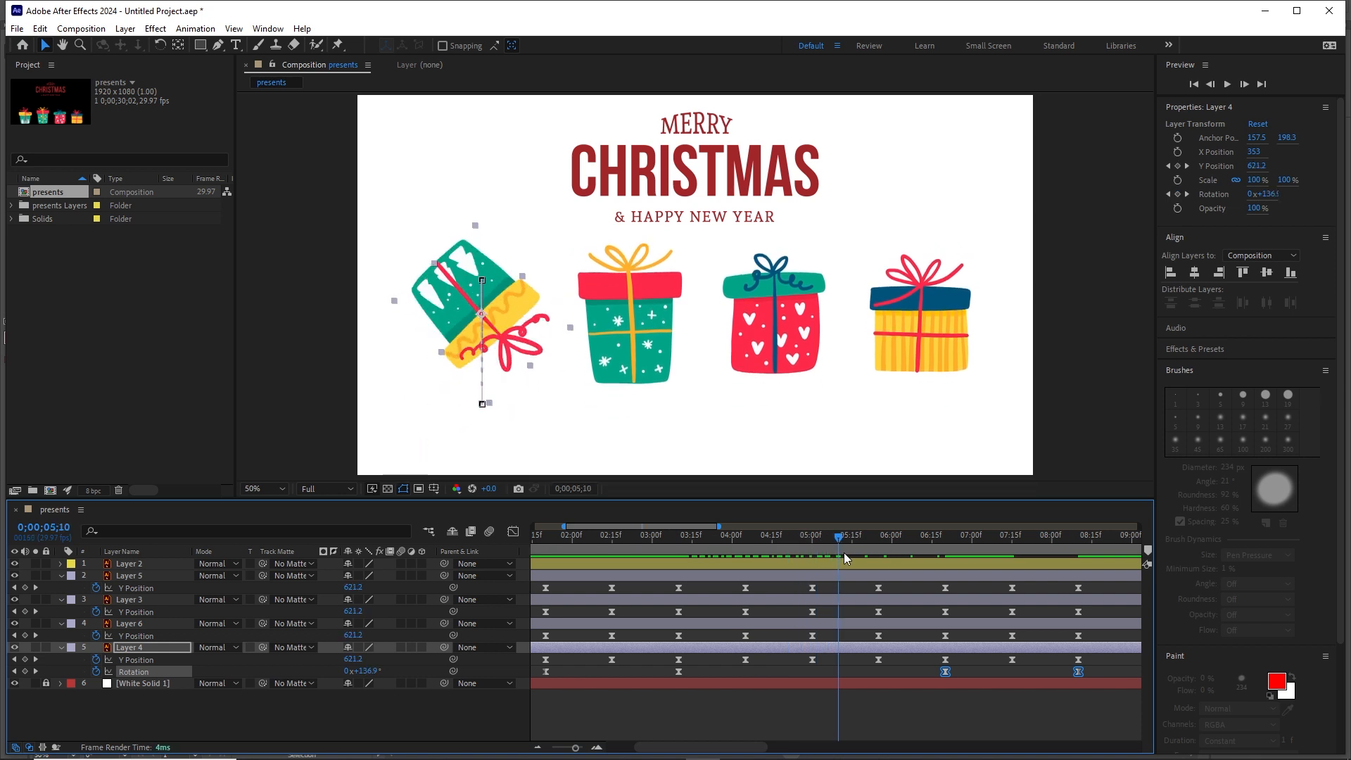
pyautogui.hotkey('ctrl', 'z')
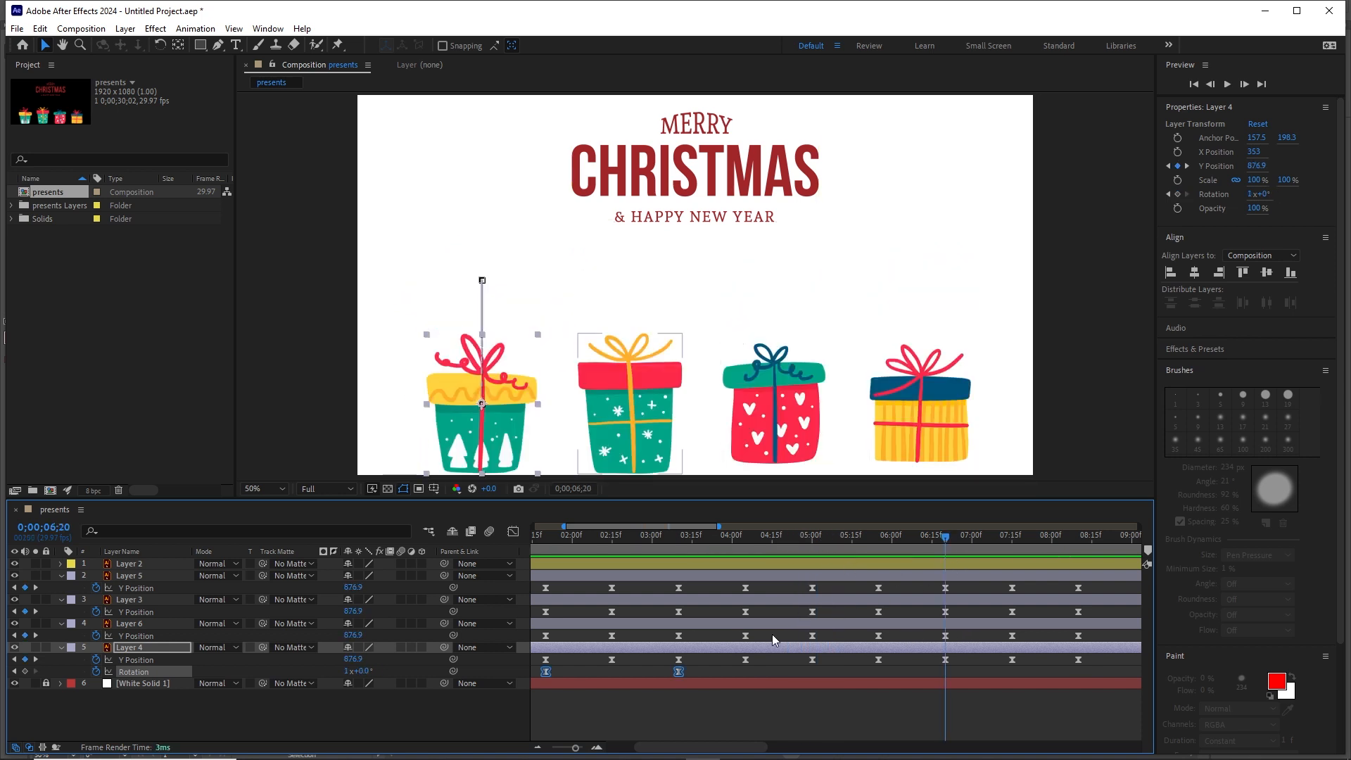
pyautogui.moveTo(944, 539)
pyautogui.mouseDown()
pyautogui.moveTo(1083, 538)
pyautogui.moveTo(944, 542)
pyautogui.mouseUp()
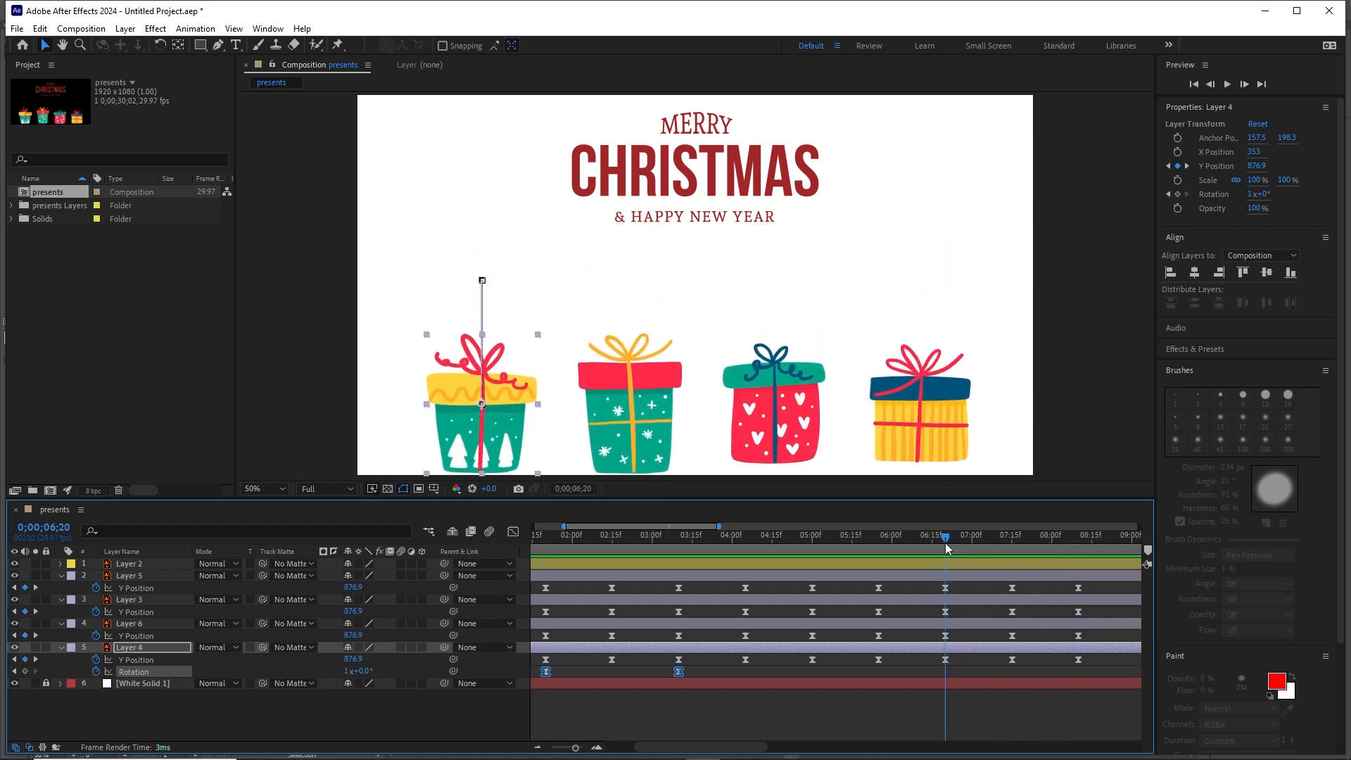
# Give Layer 4 a second spin by keyframing its current Rotation at 0;00;06;20 and setting it to 2 turns at 0;00;08;10.
pyautogui.click(26, 672)
pyautogui.moveTo(946, 545); pyautogui.dragTo(1078, 543)
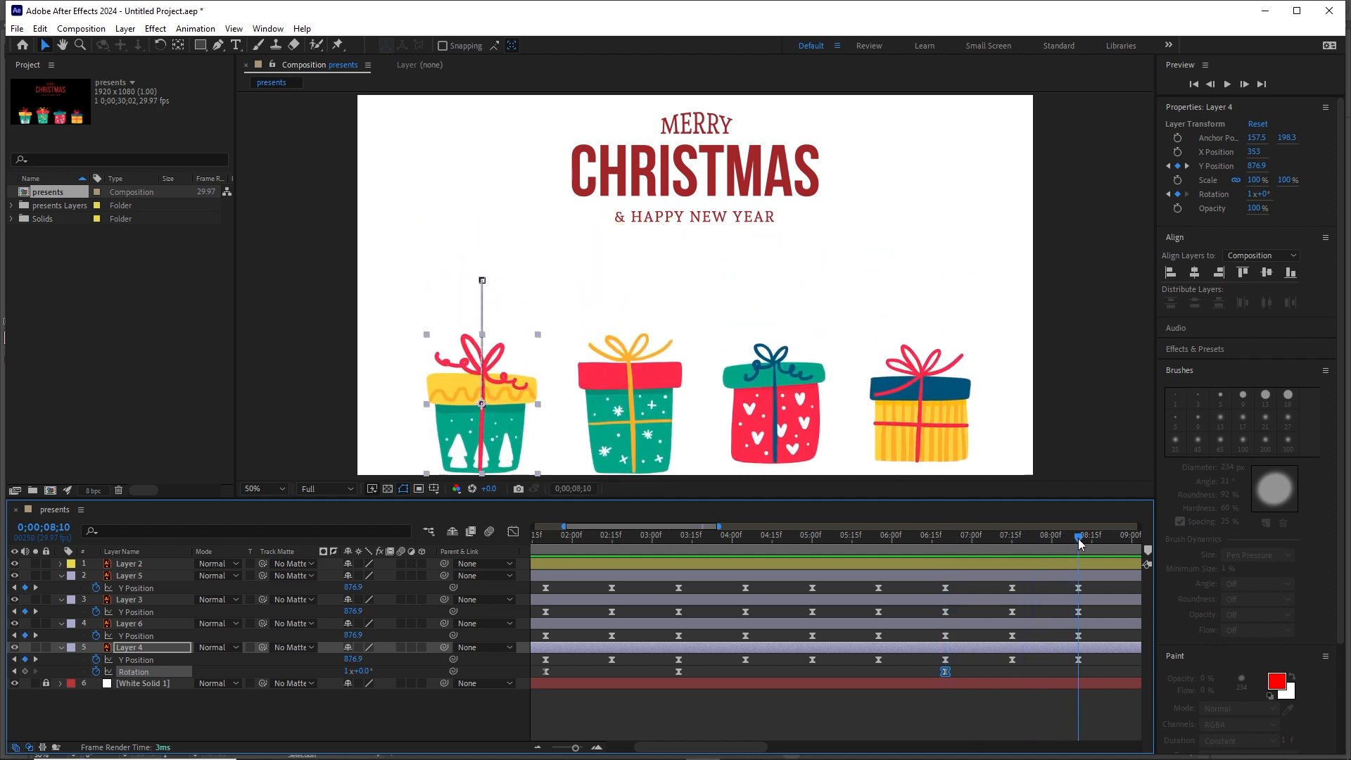
pyautogui.click(345, 672)
pyautogui.write('2')
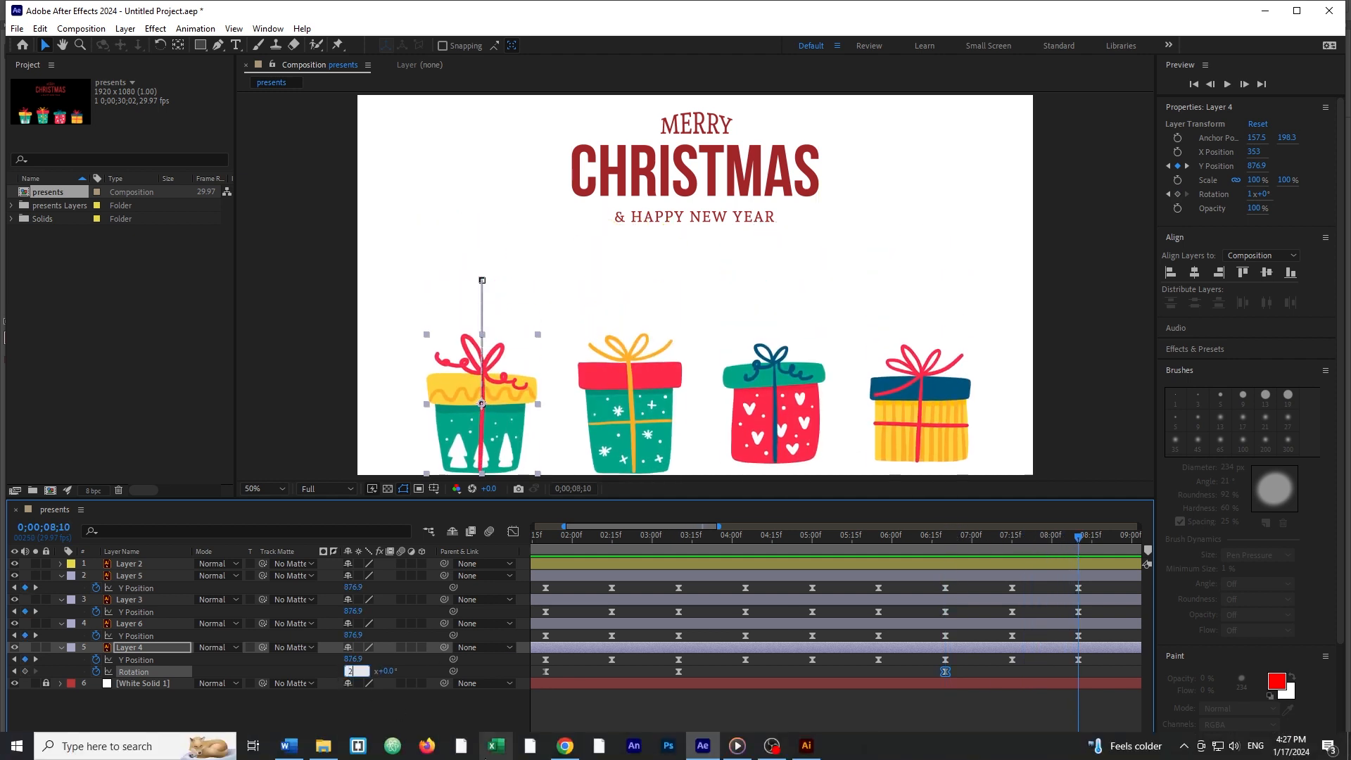
pyautogui.press('Return')
pyautogui.click(939, 542)
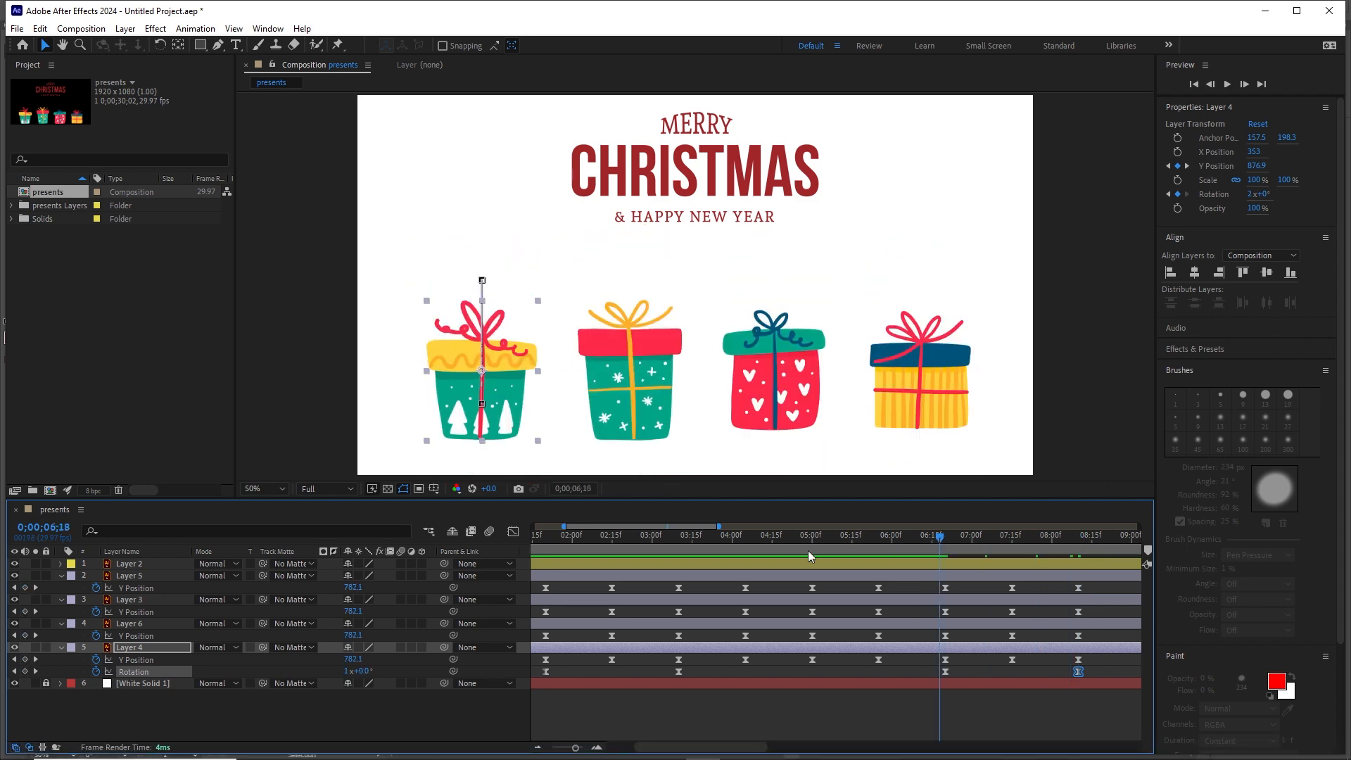
# Animate Layer 6's Rotation from a starting keyframe at 0;00;03;10 to 1 full turn at 0;00;05;00.
pyautogui.moveTo(807, 550); pyautogui.dragTo(669, 568)
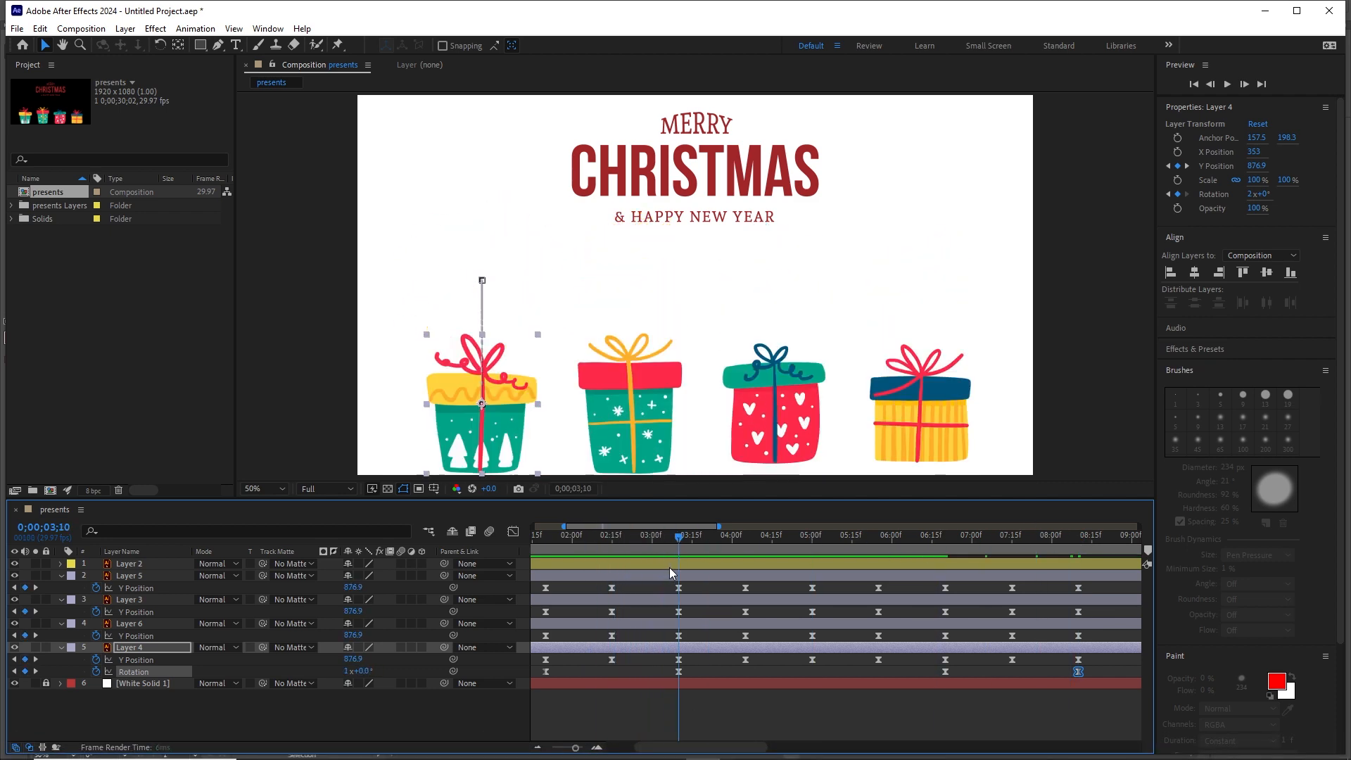
pyautogui.click(141, 623)
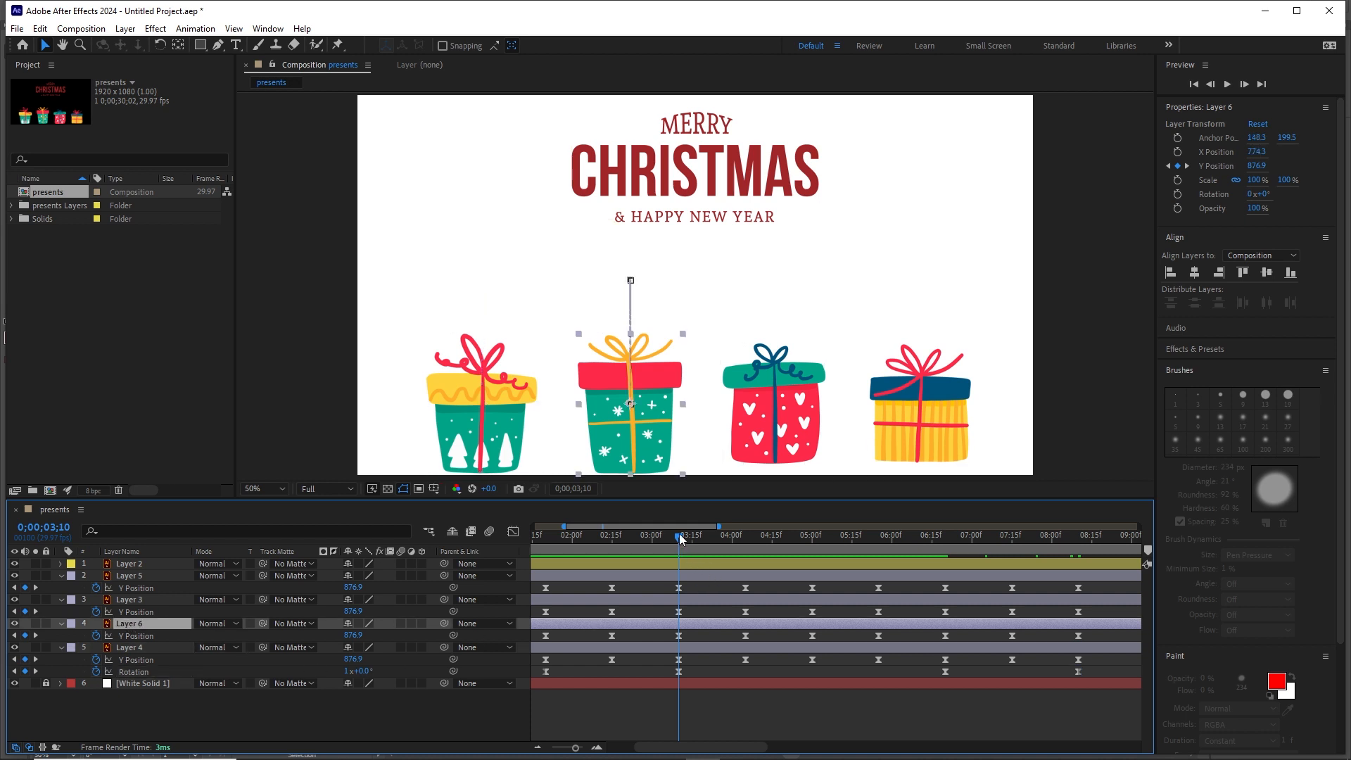
pyautogui.moveTo(681, 539)
pyautogui.mouseDown()
pyautogui.moveTo(599, 541)
pyautogui.moveTo(679, 539)
pyautogui.mouseUp()
pyautogui.hotkey('shift', 'r')
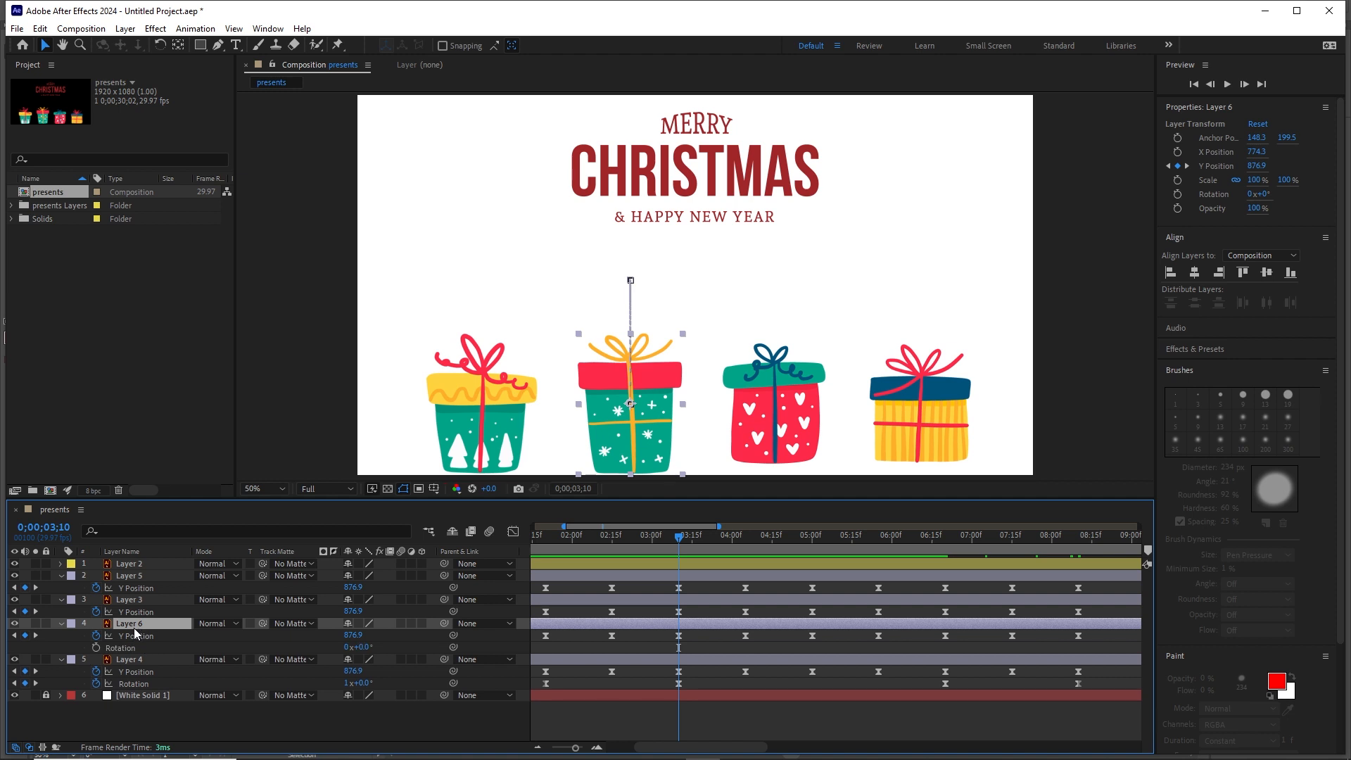
pyautogui.click(96, 647)
pyautogui.moveTo(681, 537); pyautogui.dragTo(812, 538)
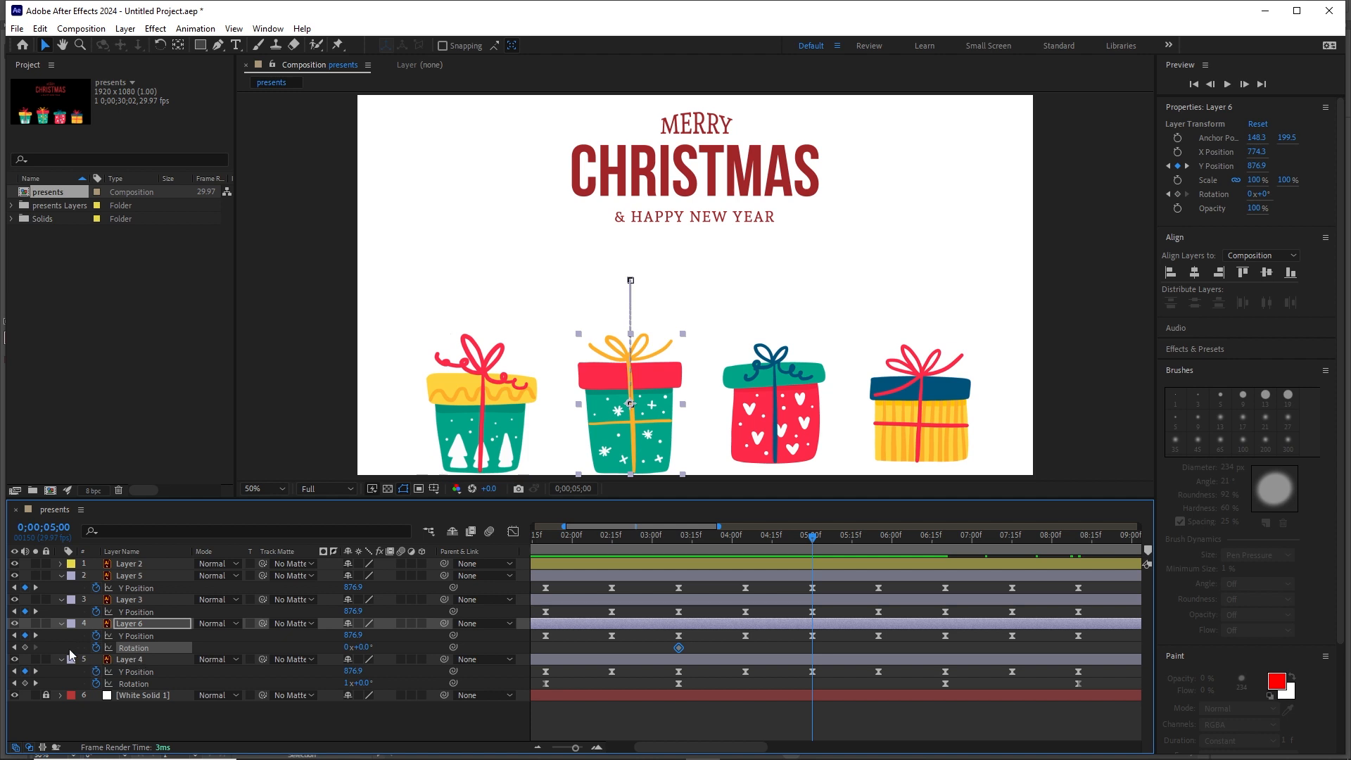
pyautogui.click(348, 647)
pyautogui.write('1')
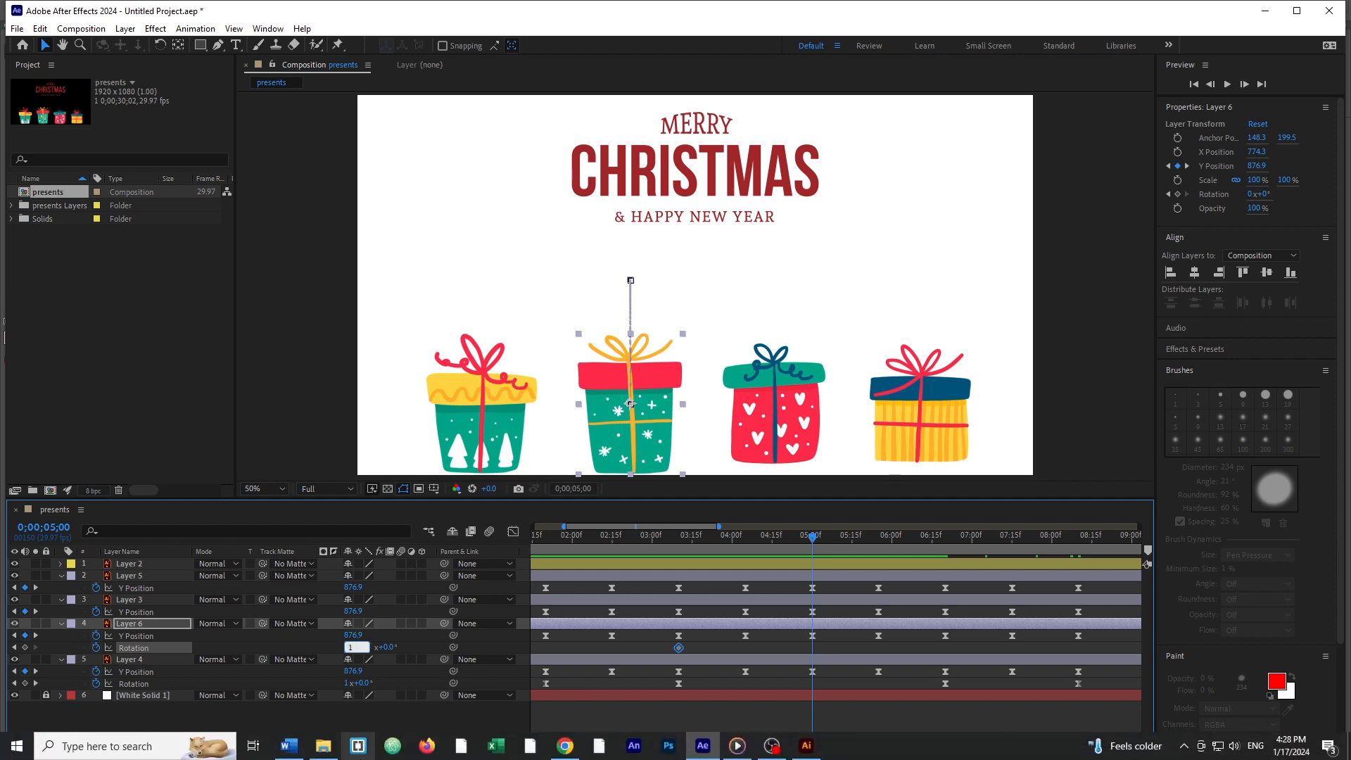
pyautogui.press('Return')
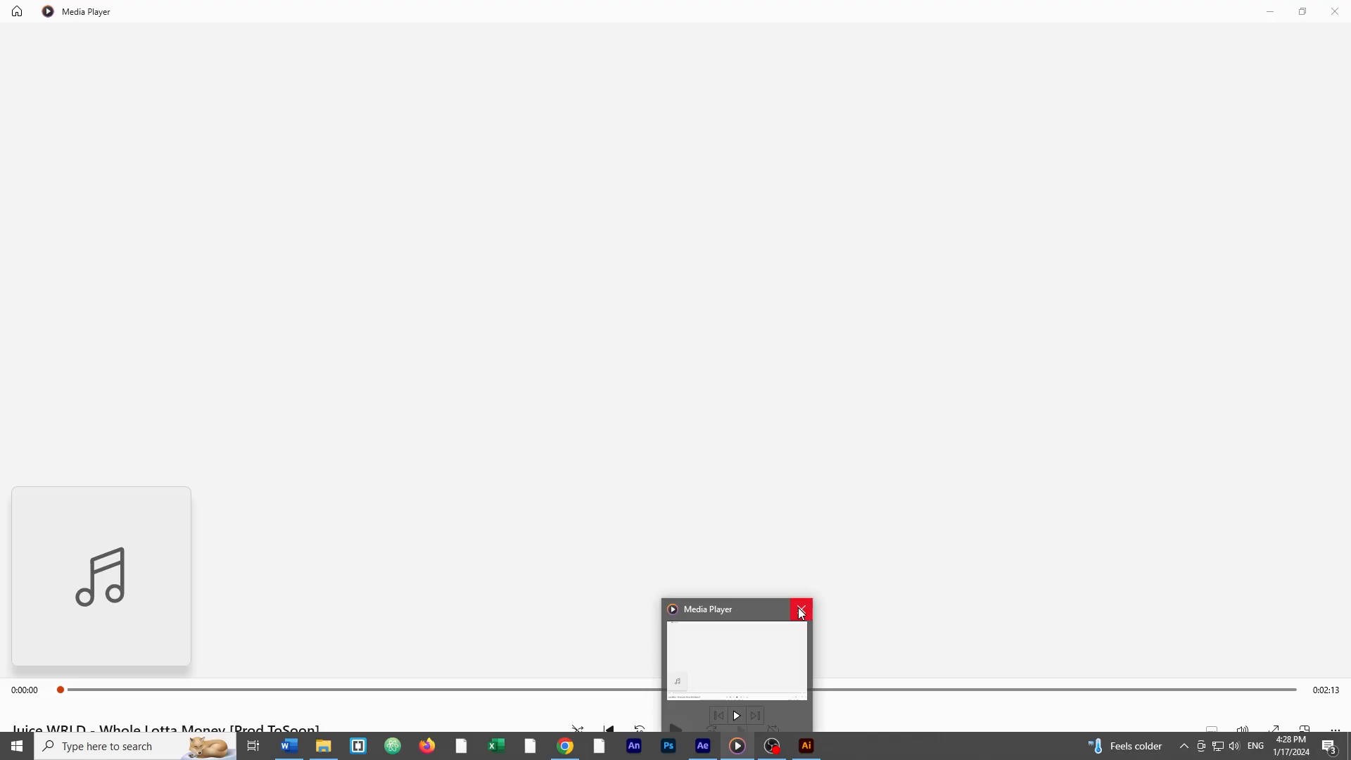
pyautogui.click(802, 614)
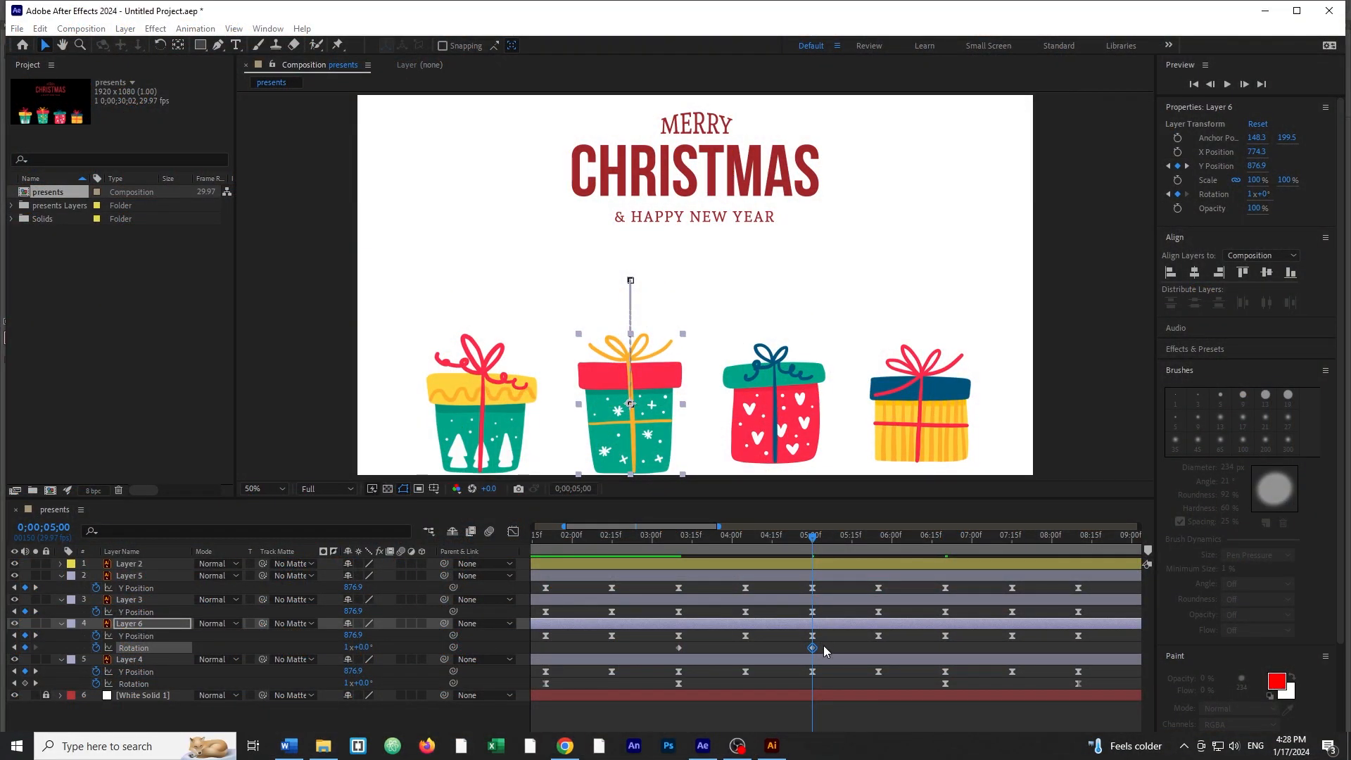
# Apply Easy Ease to both of Layer 6's Rotation keyframes and preview the animation from the start.
pyautogui.click(823, 645)
pyautogui.moveTo(798, 644); pyautogui.dragTo(669, 661)
pyautogui.press('F9')
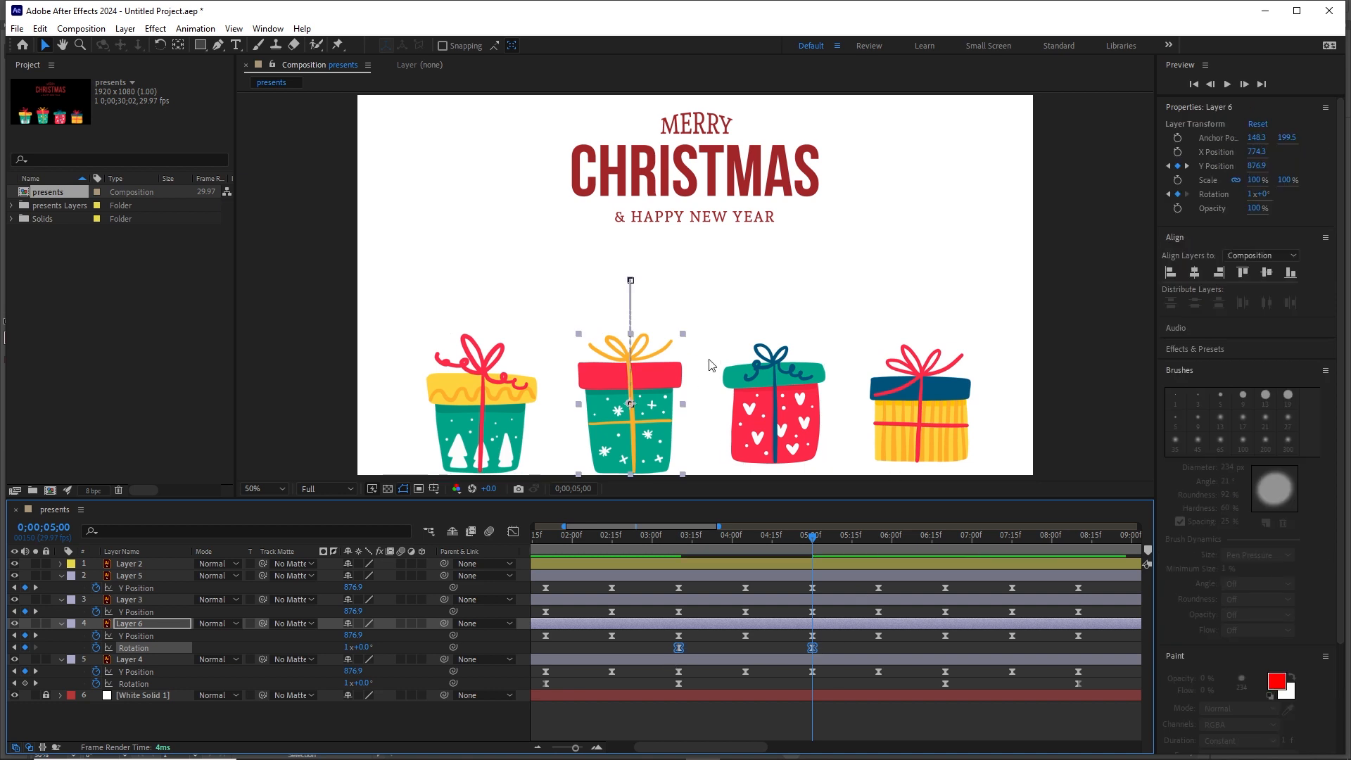
pyautogui.moveTo(813, 539); pyautogui.dragTo(508, 597)
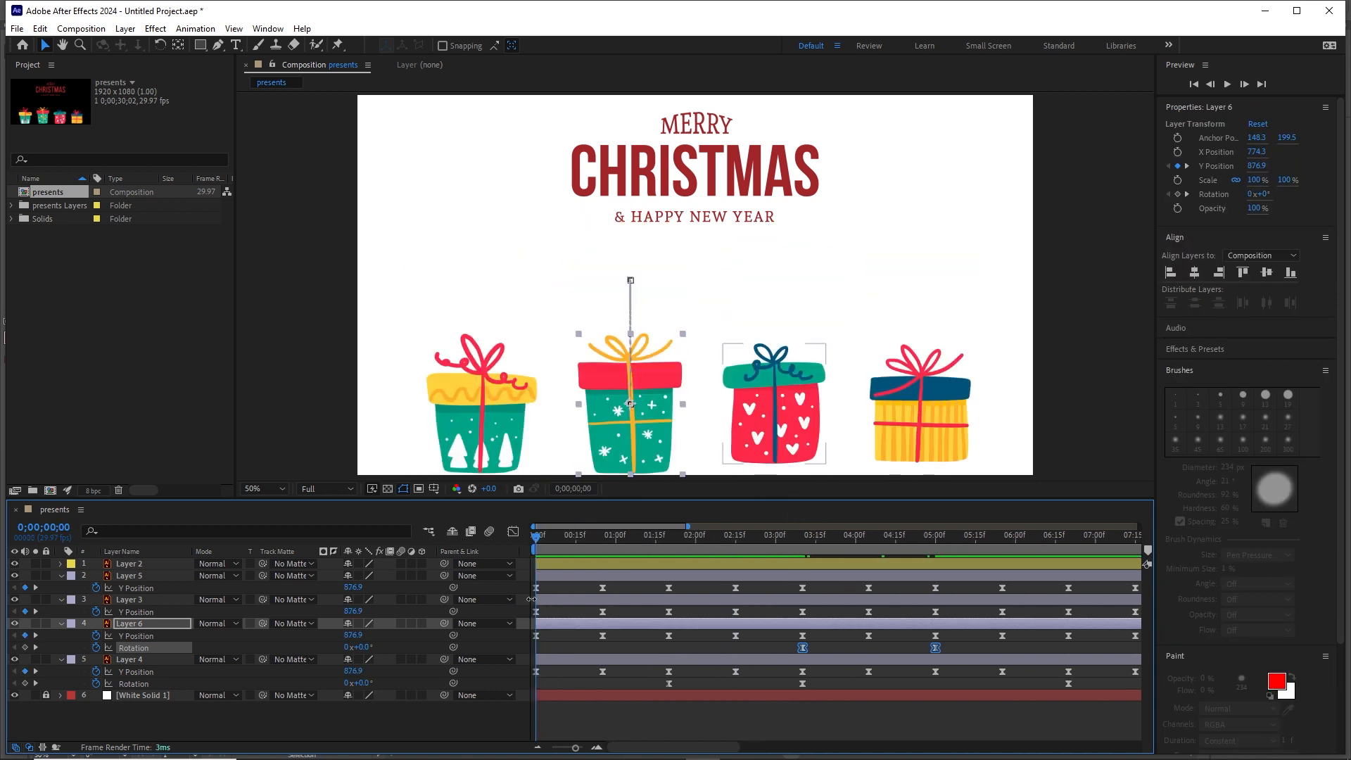
pyautogui.press('space')
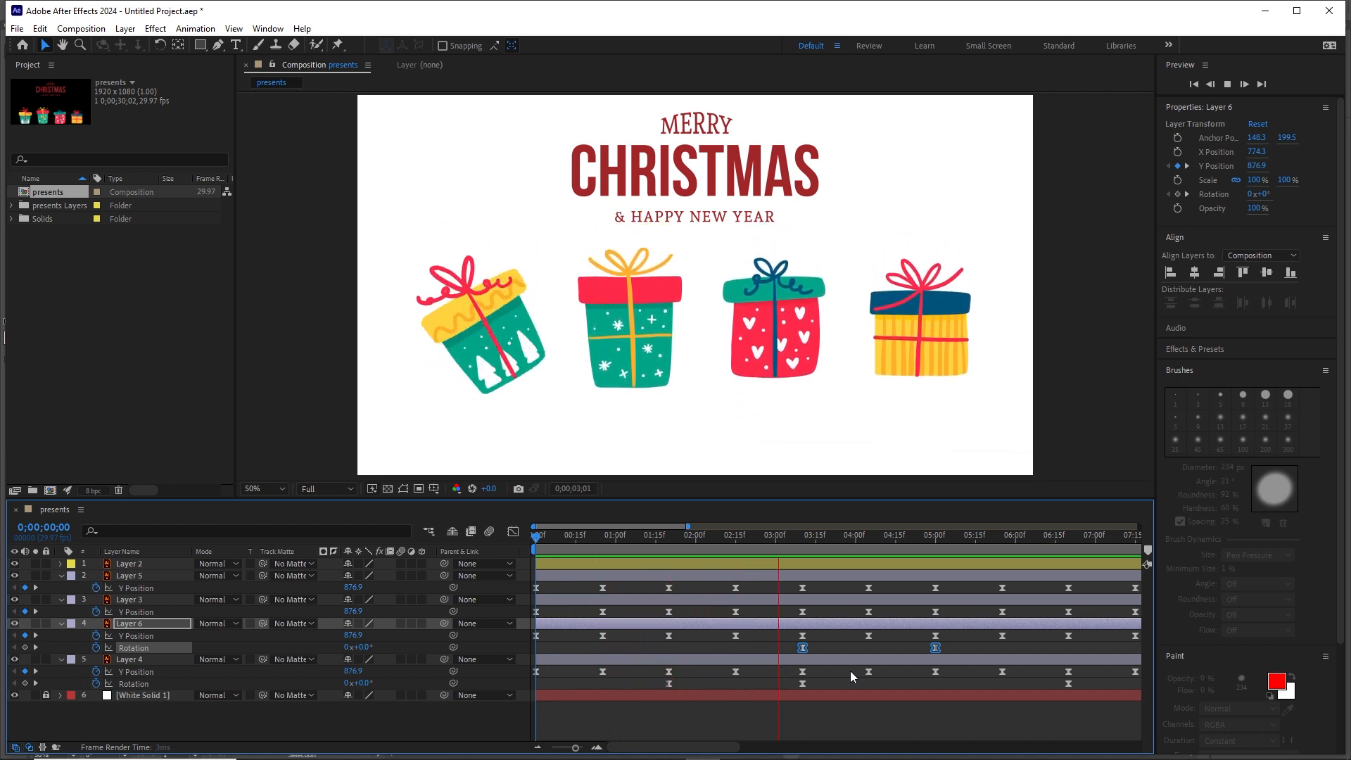
pyautogui.press('space')
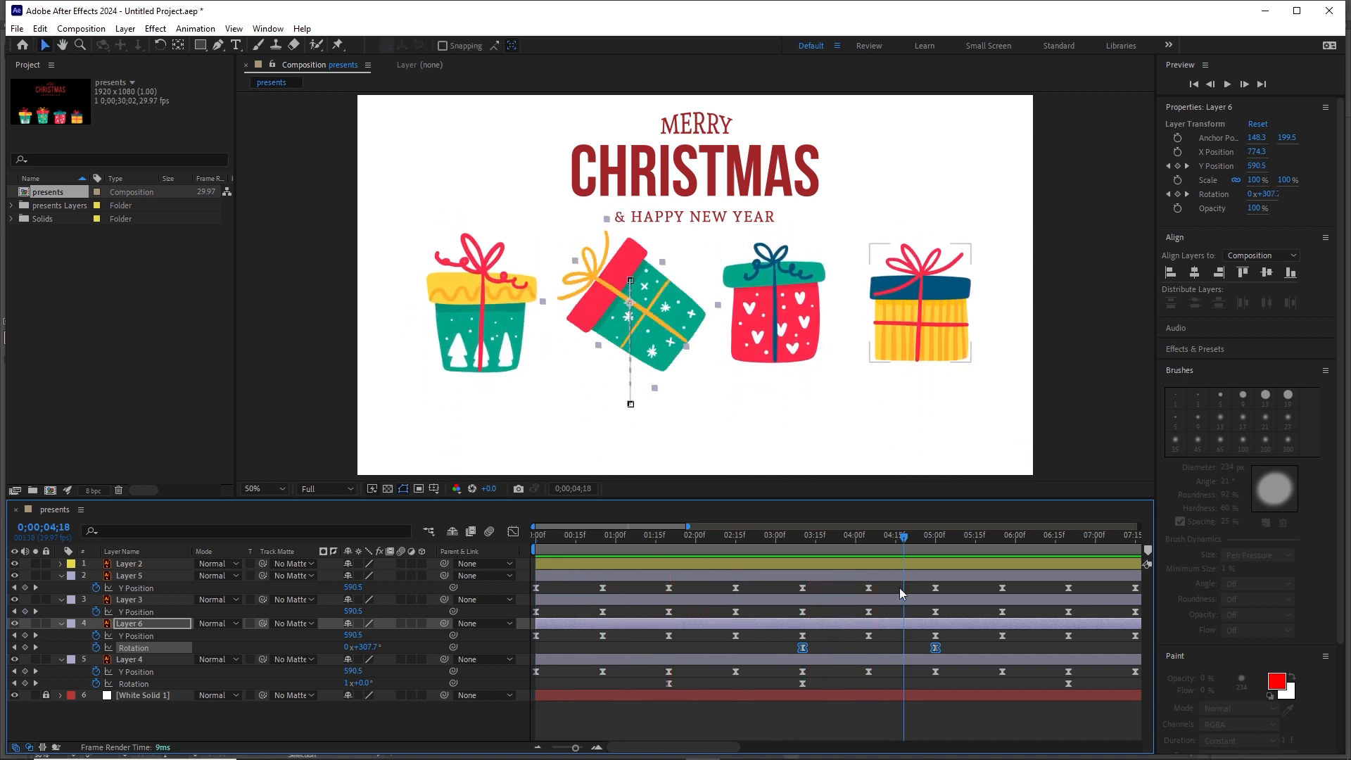
# Animate Layer 5's Rotation from a starting keyframe at 0;00;03;10 to 1 full turn at 0;00;05;00.
pyautogui.moveTo(906, 539); pyautogui.dragTo(809, 545)
pyautogui.click(919, 410)
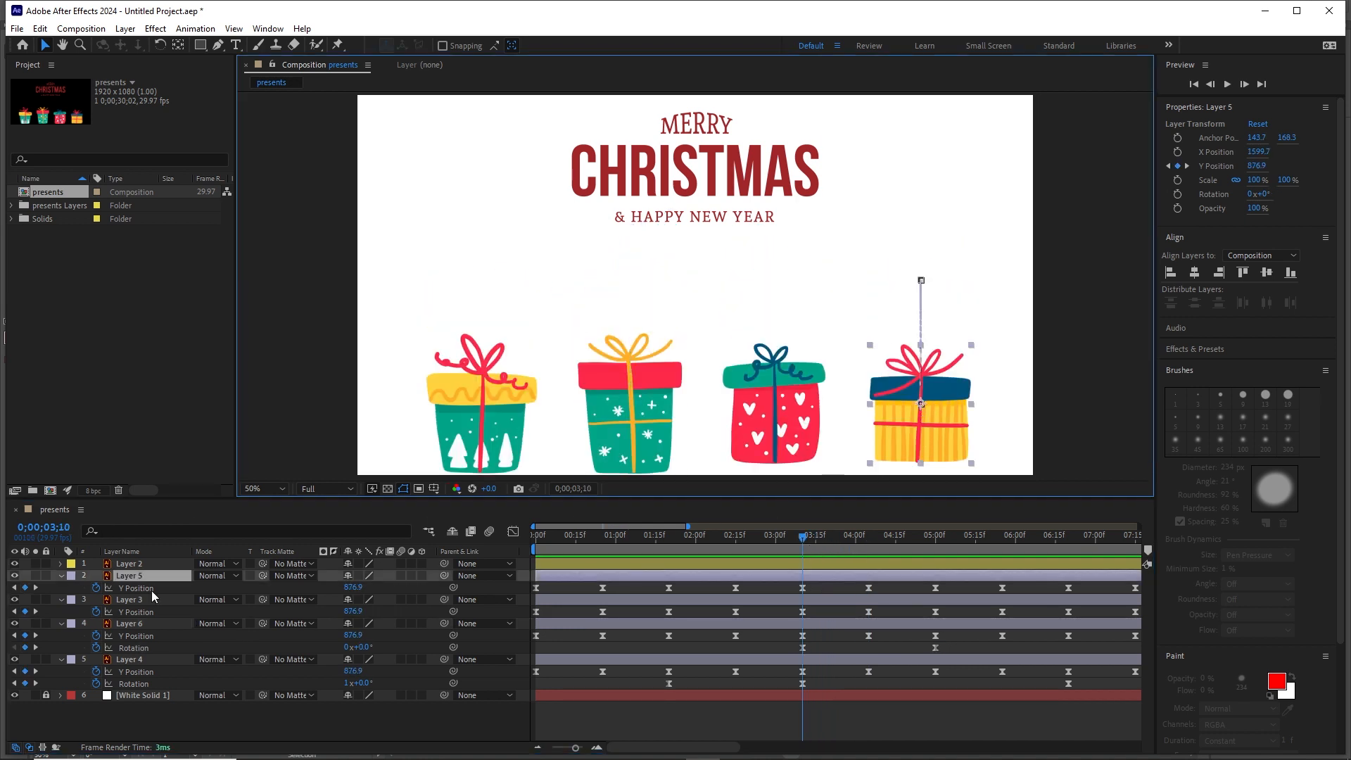
pyautogui.hotkey('alt', 'shift', 'r')
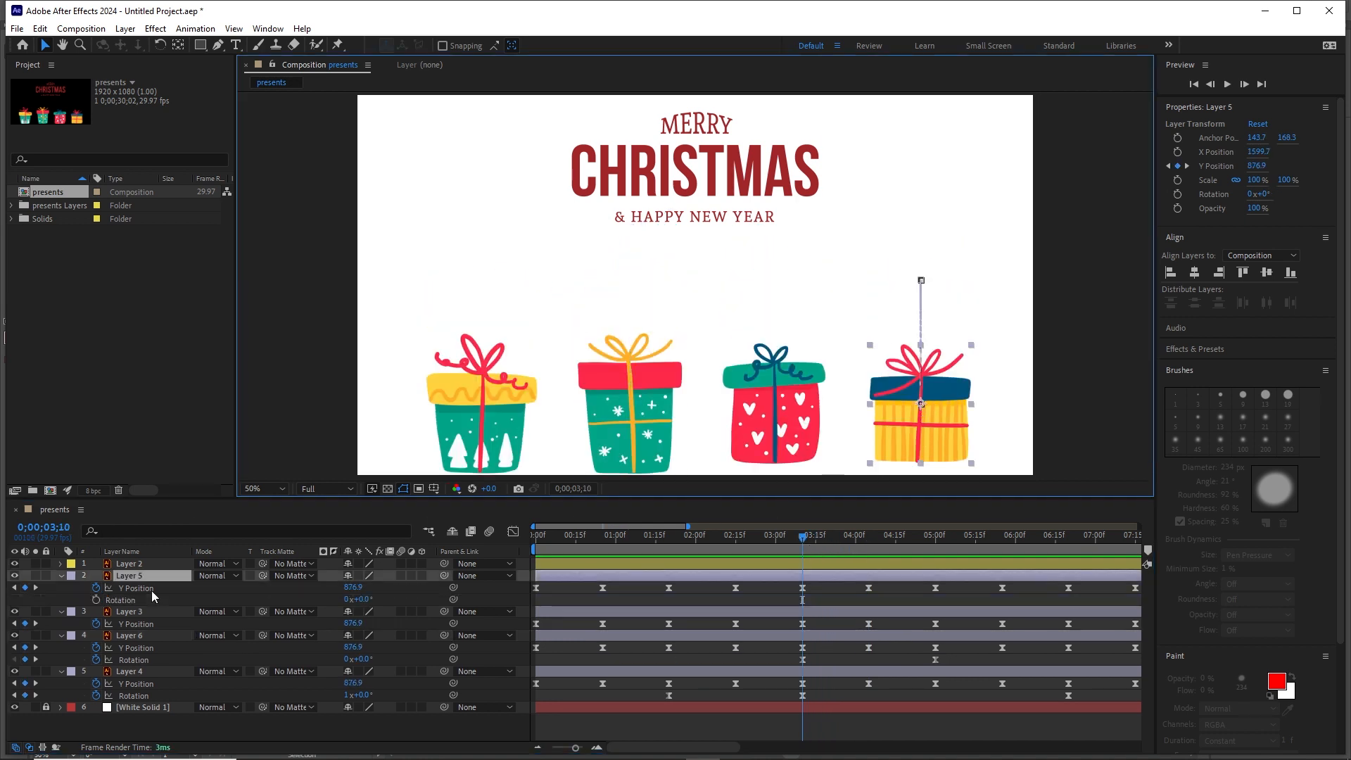
pyautogui.click(96, 600)
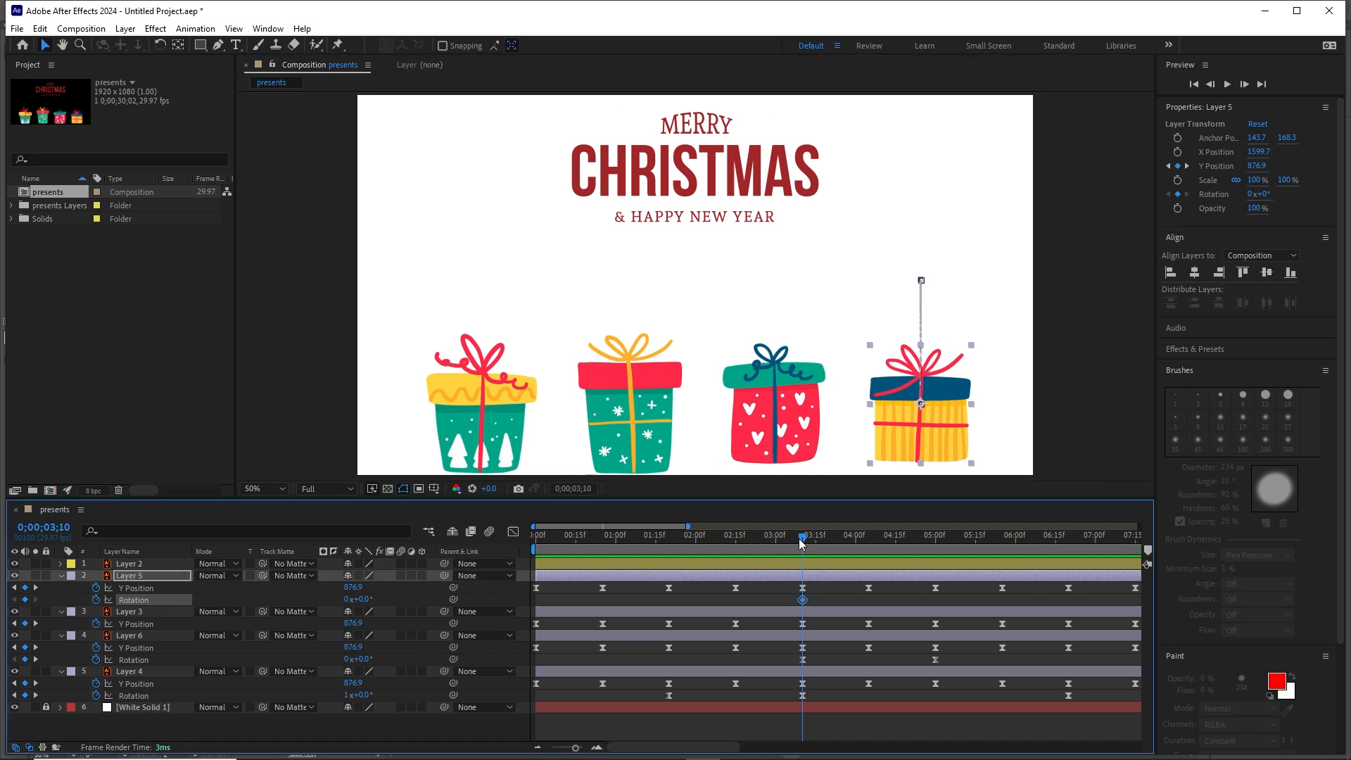
pyautogui.moveTo(801, 543); pyautogui.dragTo(934, 543)
pyautogui.click(346, 600)
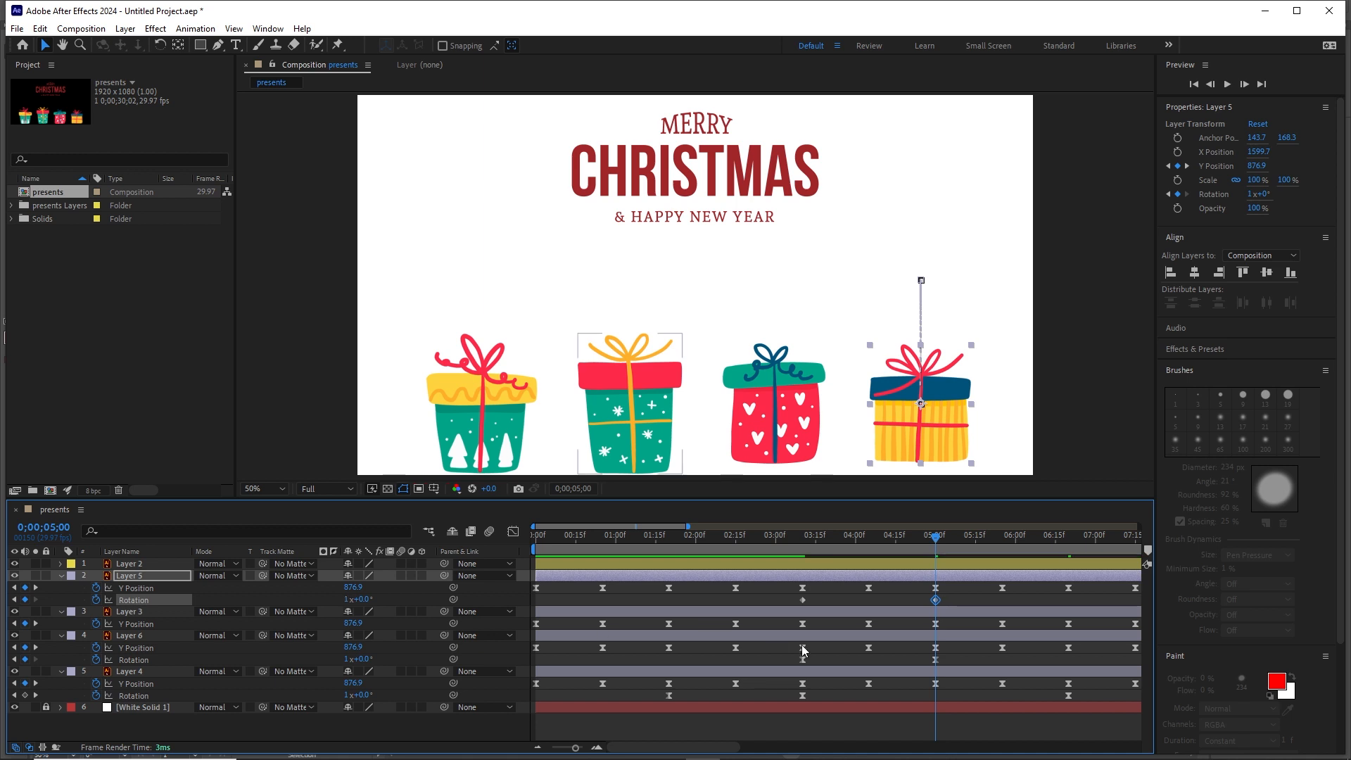
# Apply Easy Ease to both of Layer 5's Rotation keyframes and preview the spin from 0;00;02;10.
pyautogui.moveTo(954, 595); pyautogui.dragTo(788, 605)
pyautogui.moveTo(935, 536); pyautogui.dragTo(722, 536)
pyautogui.press('space')
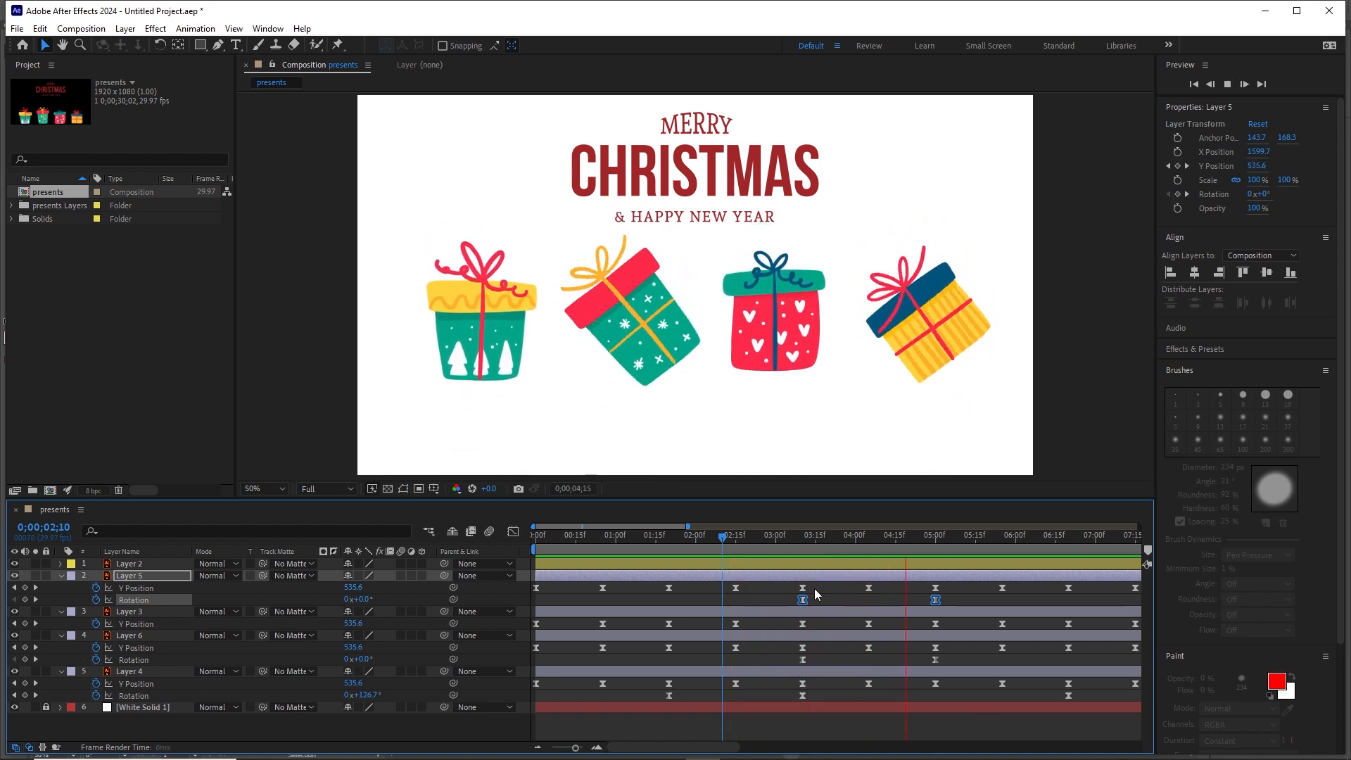
pyautogui.press('space')
# Animate Layer 3's Rotation from a starting keyframe at 0;00;06;20 to 1 full turn at 0;00;08;10.
pyautogui.moveTo(702, 748); pyautogui.dragTo(759, 739)
pyautogui.moveTo(714, 538); pyautogui.dragTo(812, 556)
pyautogui.click(809, 420)
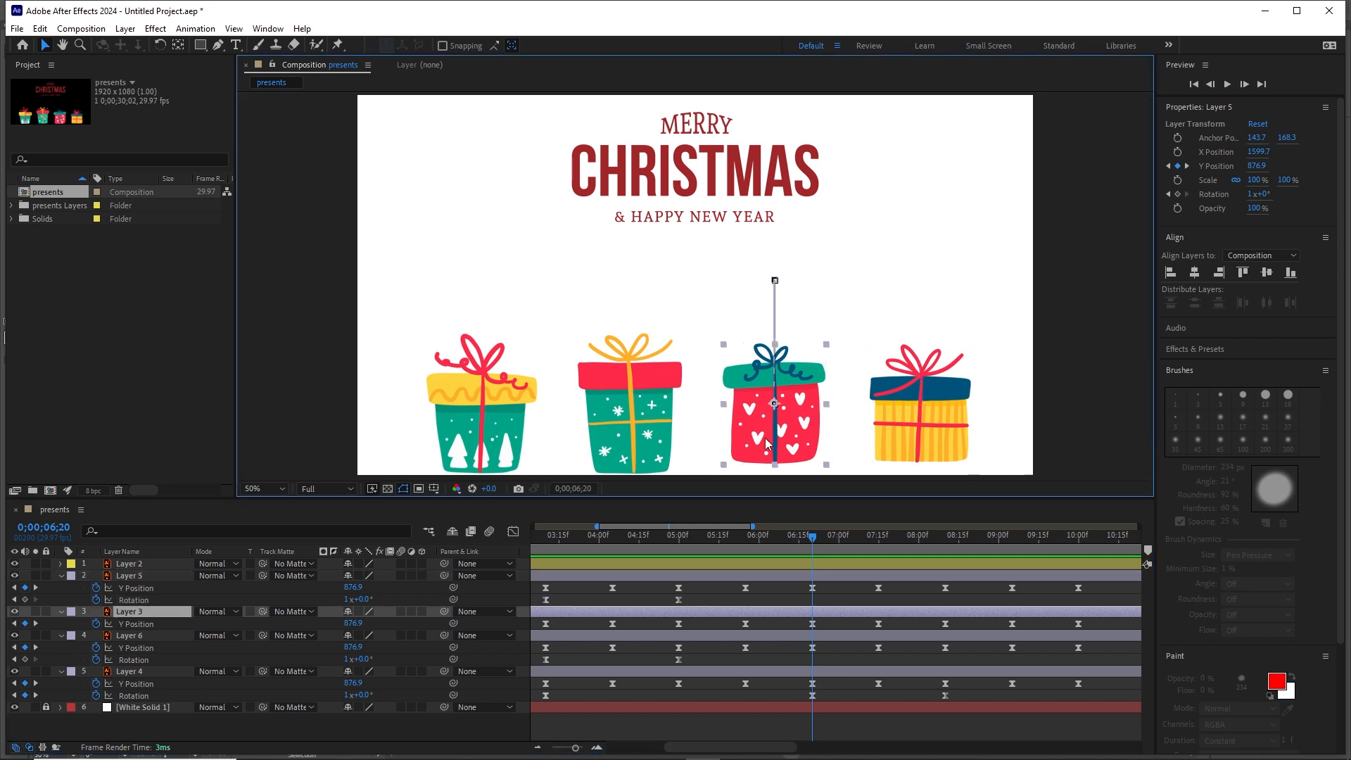
pyautogui.hotkey('alt', 'shift', 'r')
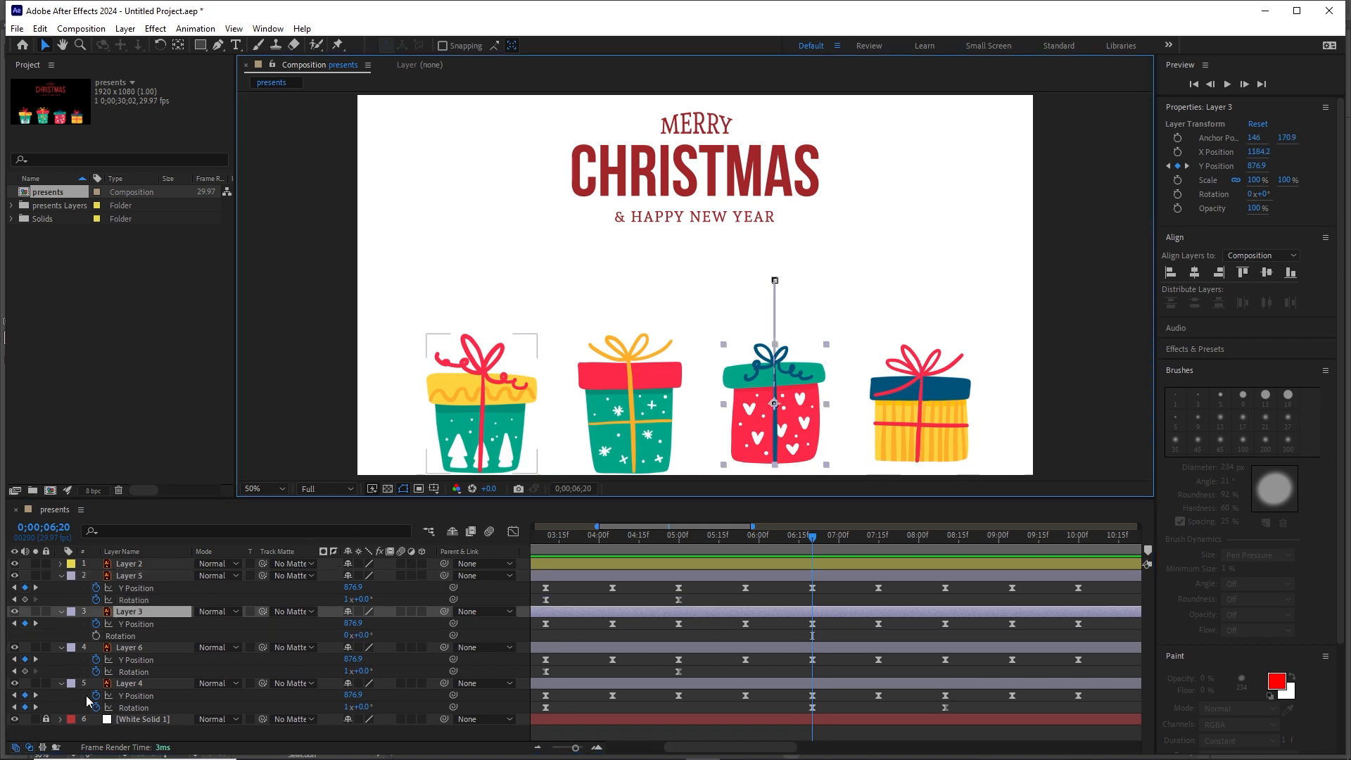
pyautogui.click(100, 636)
pyautogui.moveTo(812, 539); pyautogui.dragTo(948, 556)
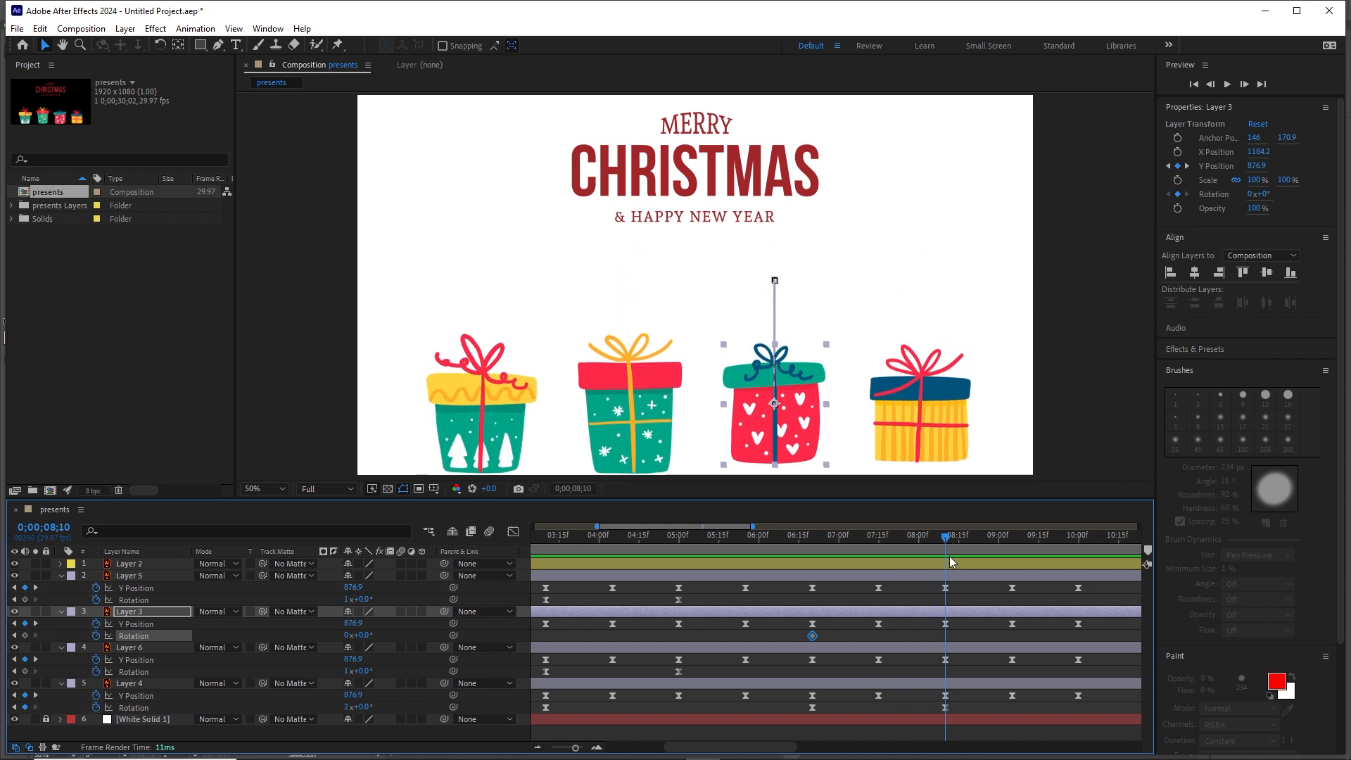
pyautogui.click(348, 634)
pyautogui.write('1')
pyautogui.press('Return')
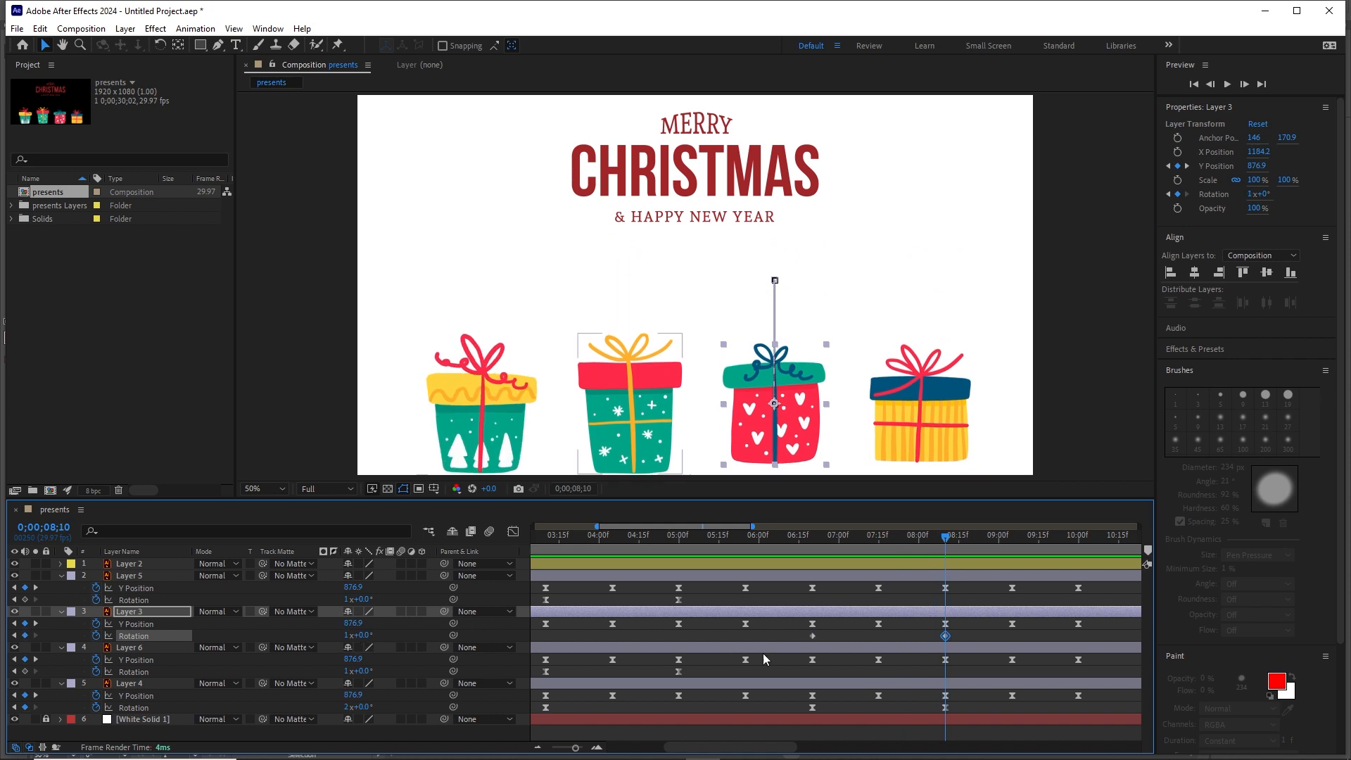
# Apply Easy Ease to both of Layer 3's Rotation keyframes and preview the whole animation from the start.
pyautogui.click(956, 636)
pyautogui.click(812, 635)
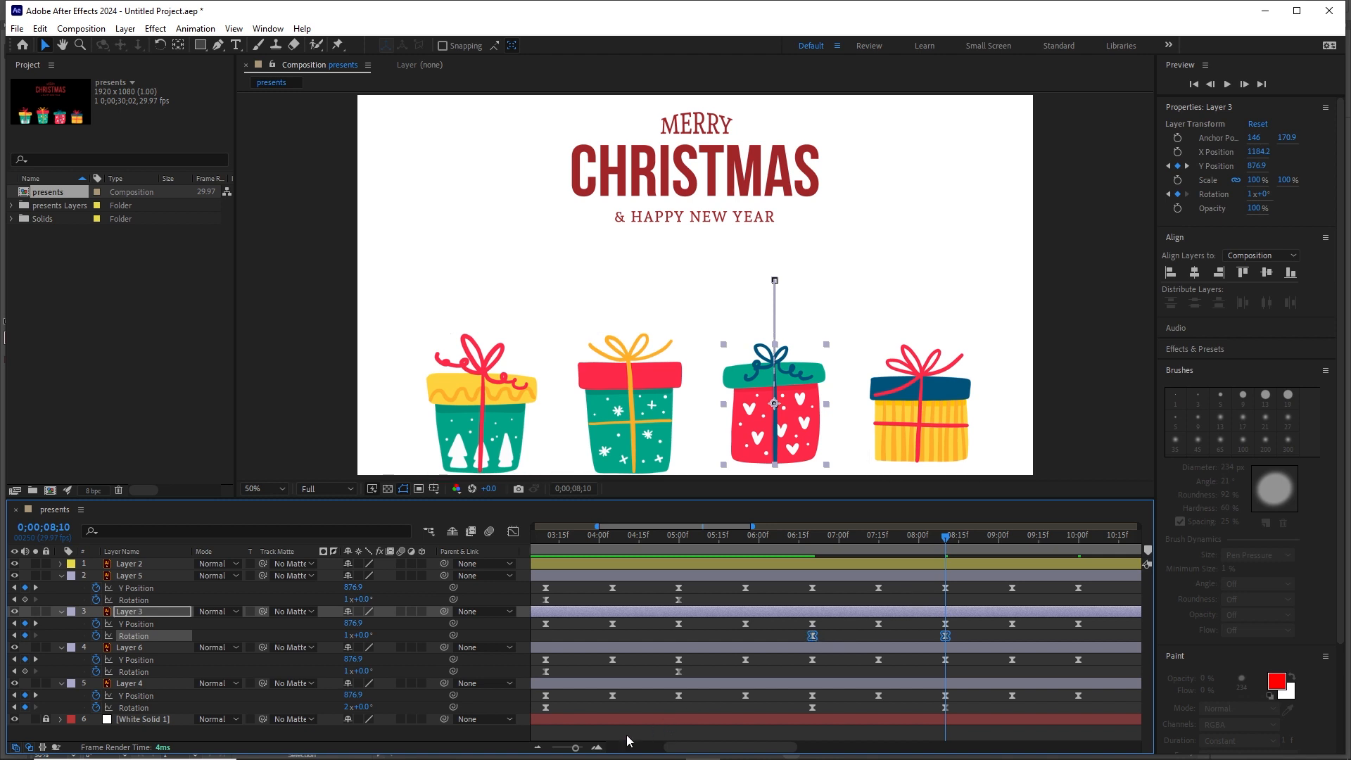
pyautogui.moveTo(576, 749); pyautogui.dragTo(548, 750)
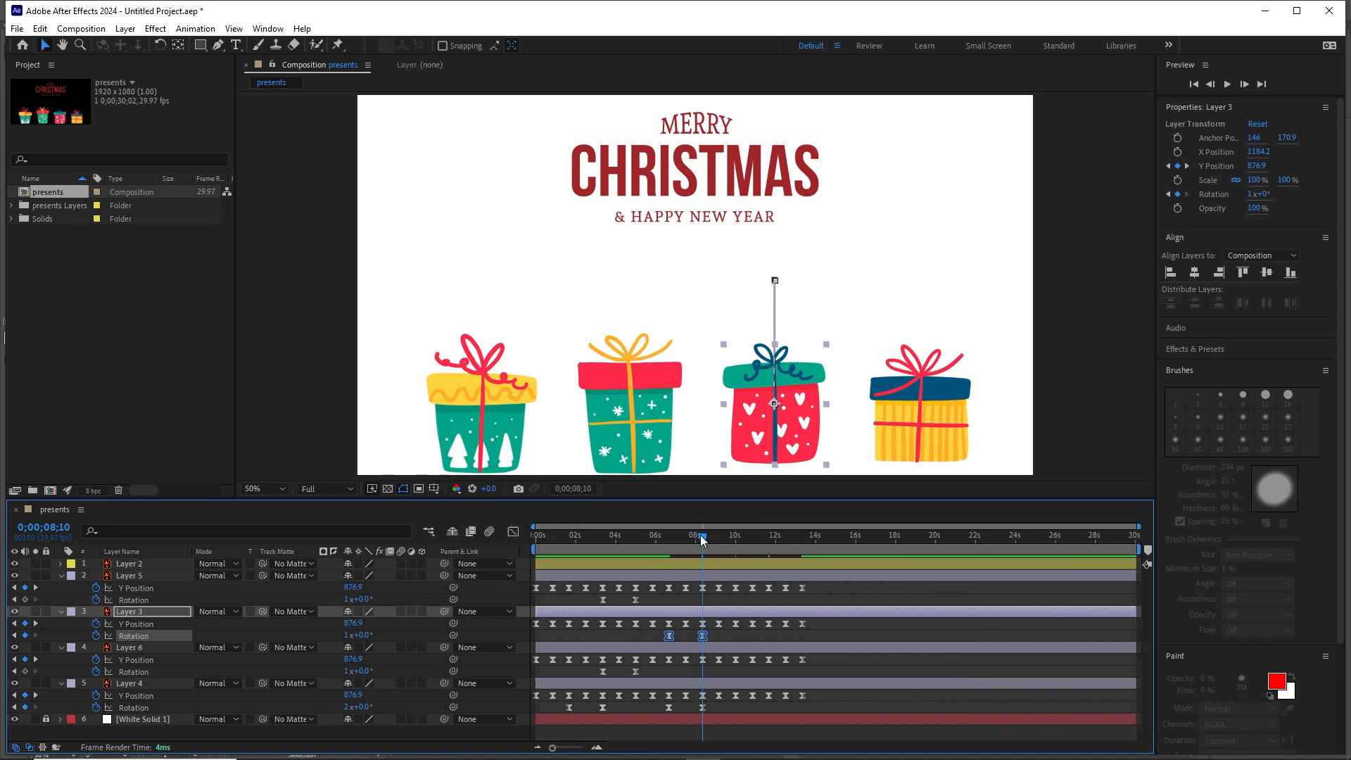
pyautogui.moveTo(702, 538); pyautogui.dragTo(536, 553)
pyautogui.press('space')
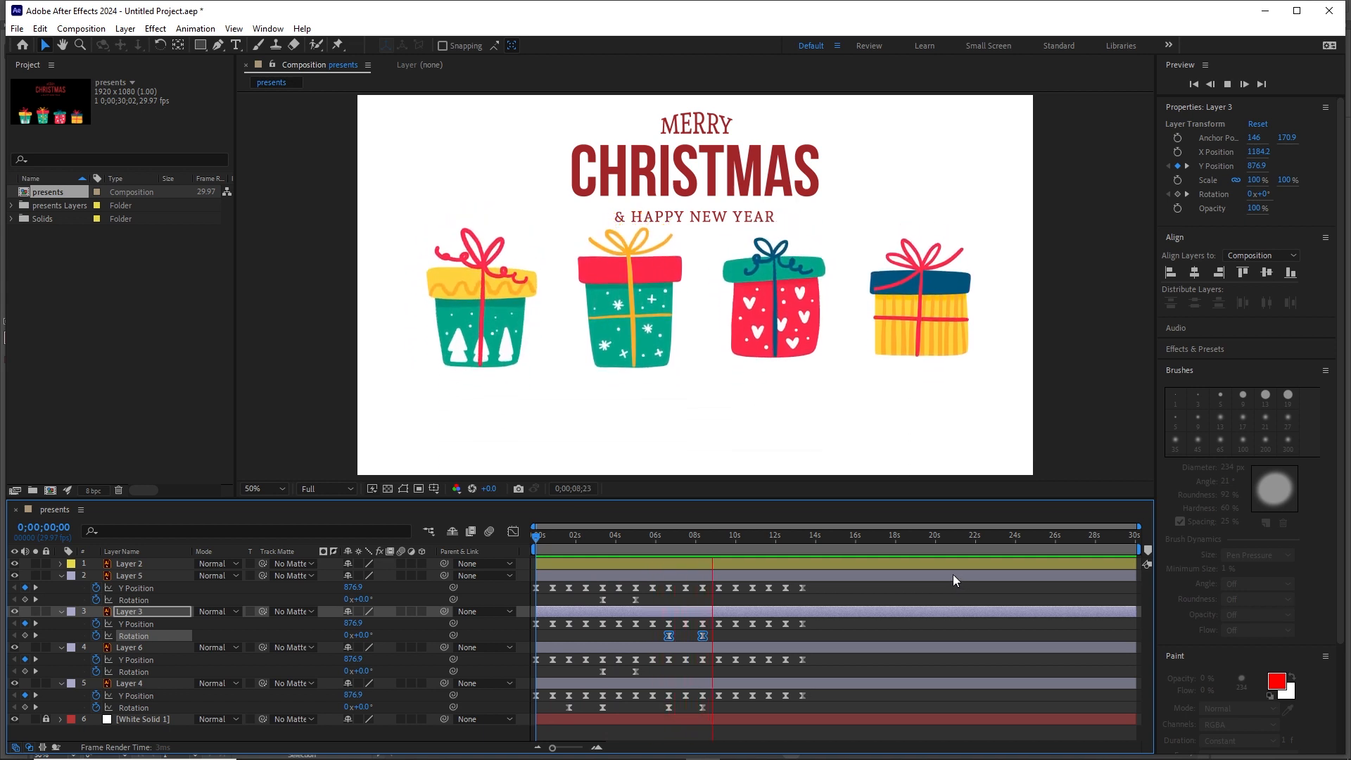
pyautogui.press('space')
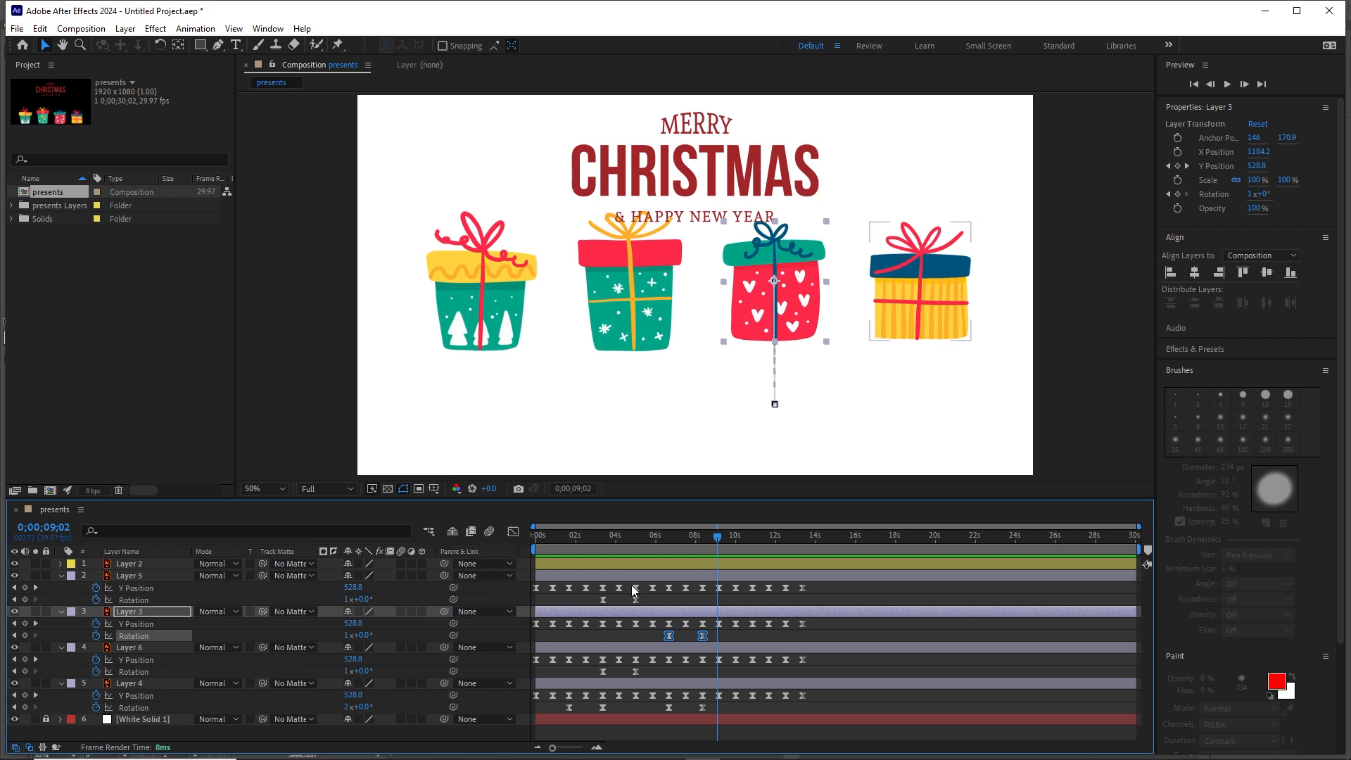
# Try staggering the jumps by shifting Layers 5, 3 and 6 slightly earlier by different amounts, and preview from the start.
pyautogui.click(592, 576)
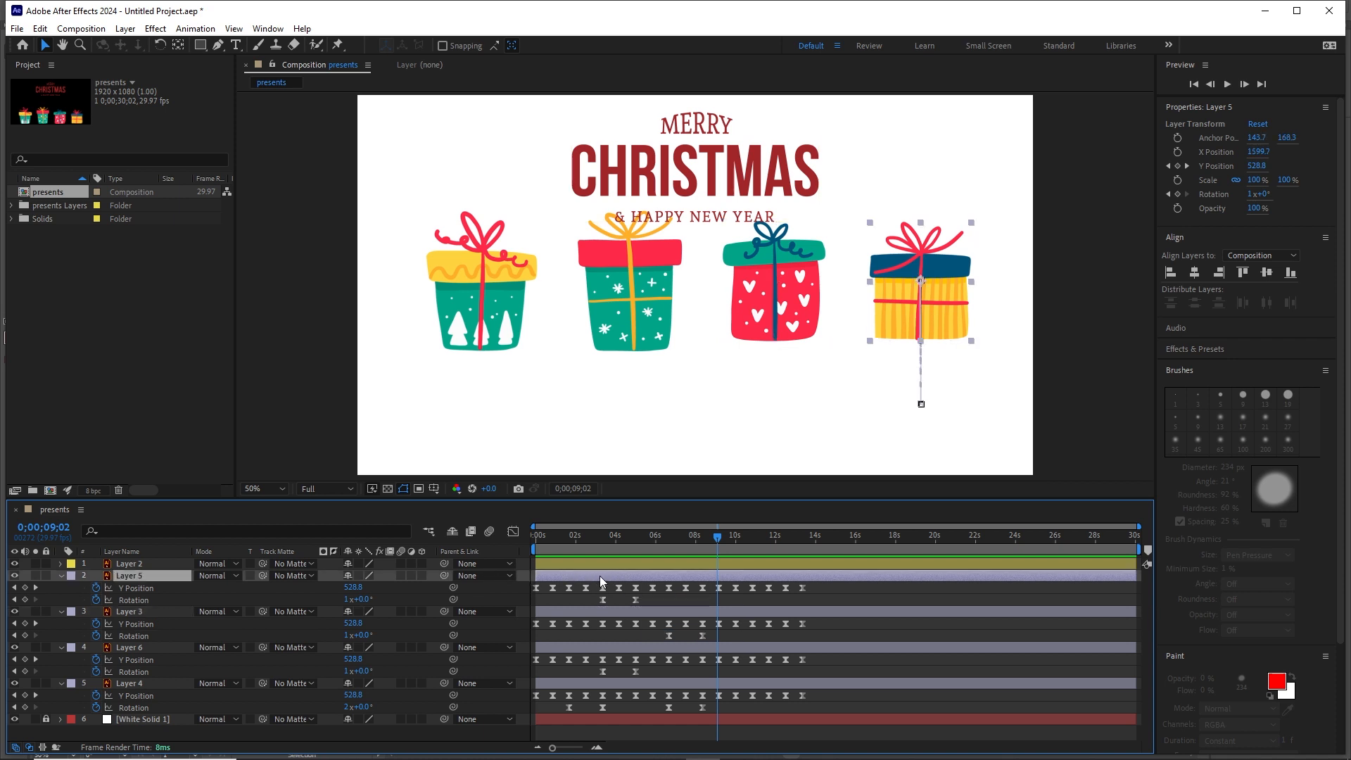
pyautogui.moveTo(563, 577); pyautogui.dragTo(577, 649)
pyautogui.click(584, 647)
pyautogui.moveTo(712, 540); pyautogui.dragTo(579, 540)
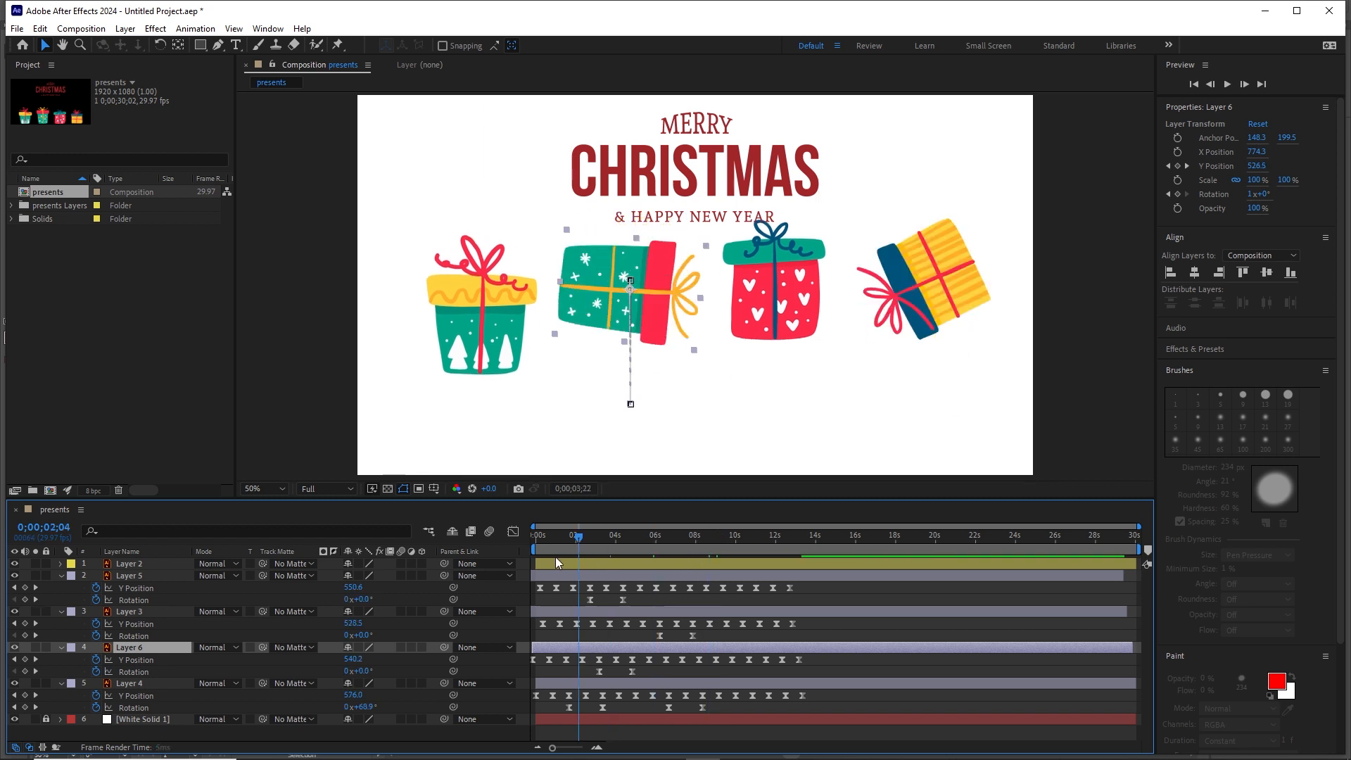
pyautogui.press('Home')
pyautogui.press('space')
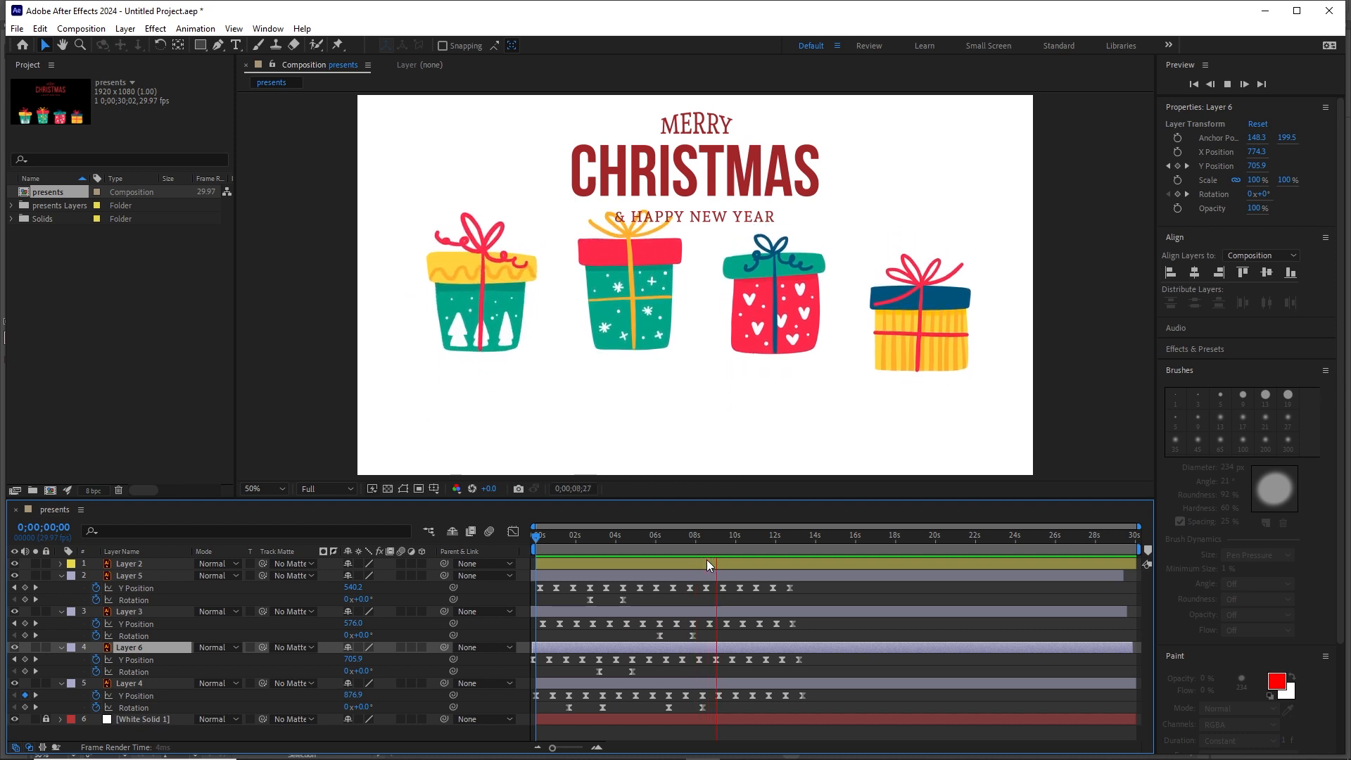
pyautogui.press('space')
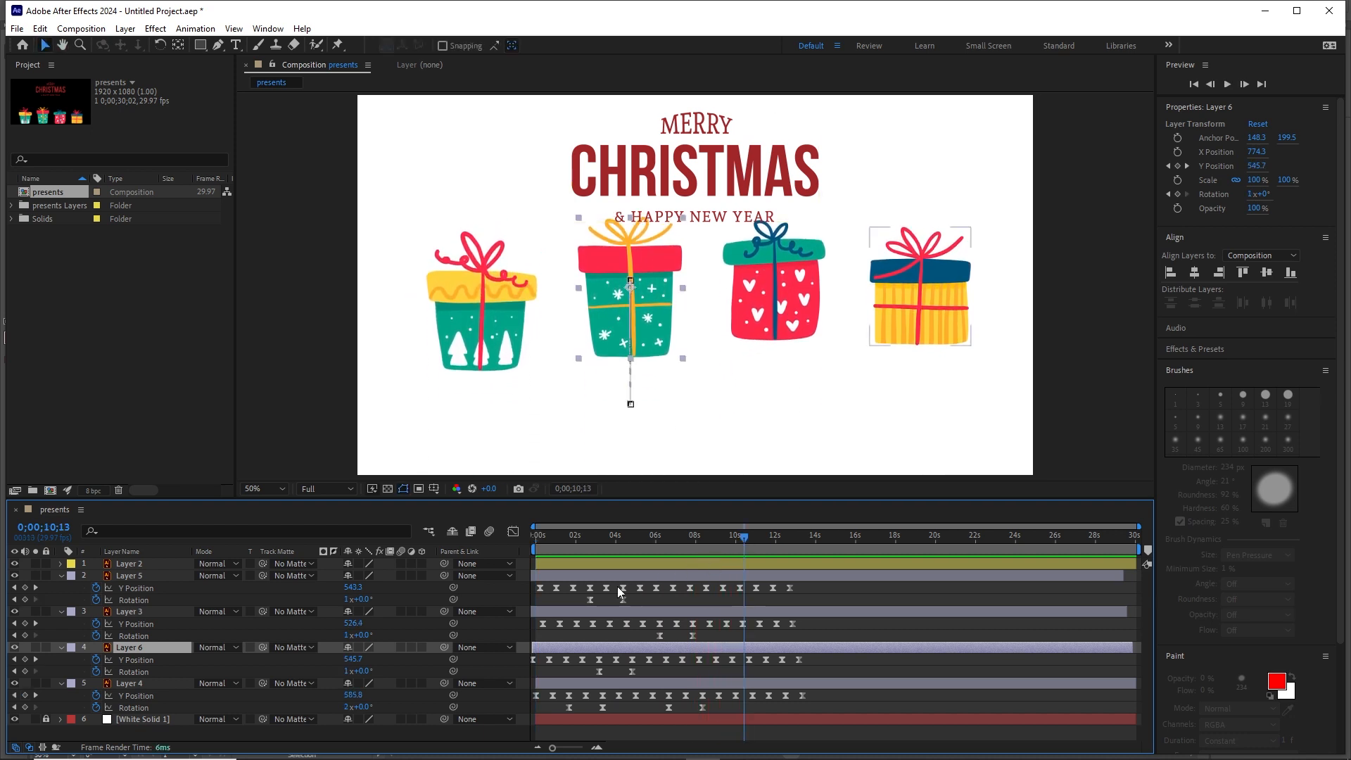
# Return Layers 5, 3 and 6 to their unshifted timing so they start together with Layer 4.
pyautogui.click(600, 574)
pyautogui.moveTo(564, 574); pyautogui.dragTo(560, 647)
pyautogui.click(566, 610)
pyautogui.click(560, 646)
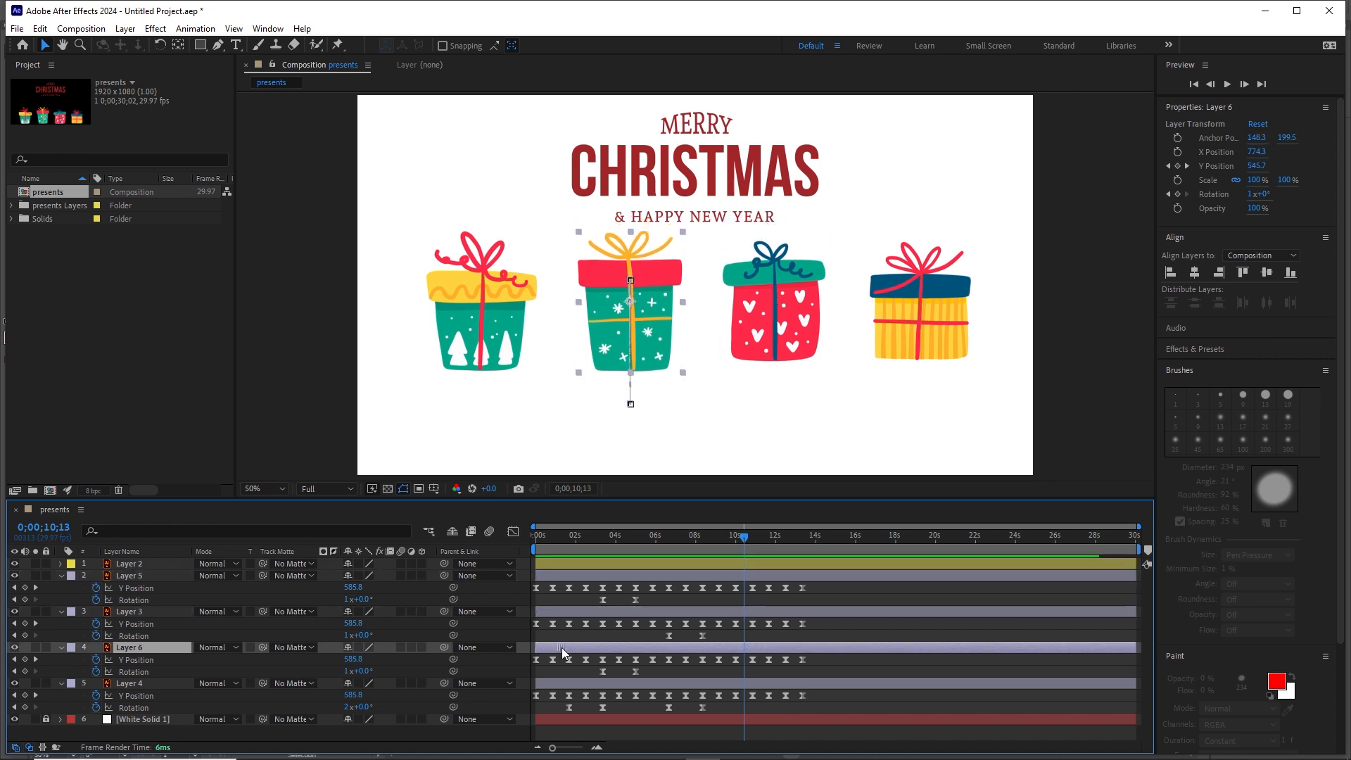
# Set the work area to end at the last Y Position keyframes, at 0;00;13;10.
pyautogui.moveTo(738, 539); pyautogui.dragTo(665, 538)
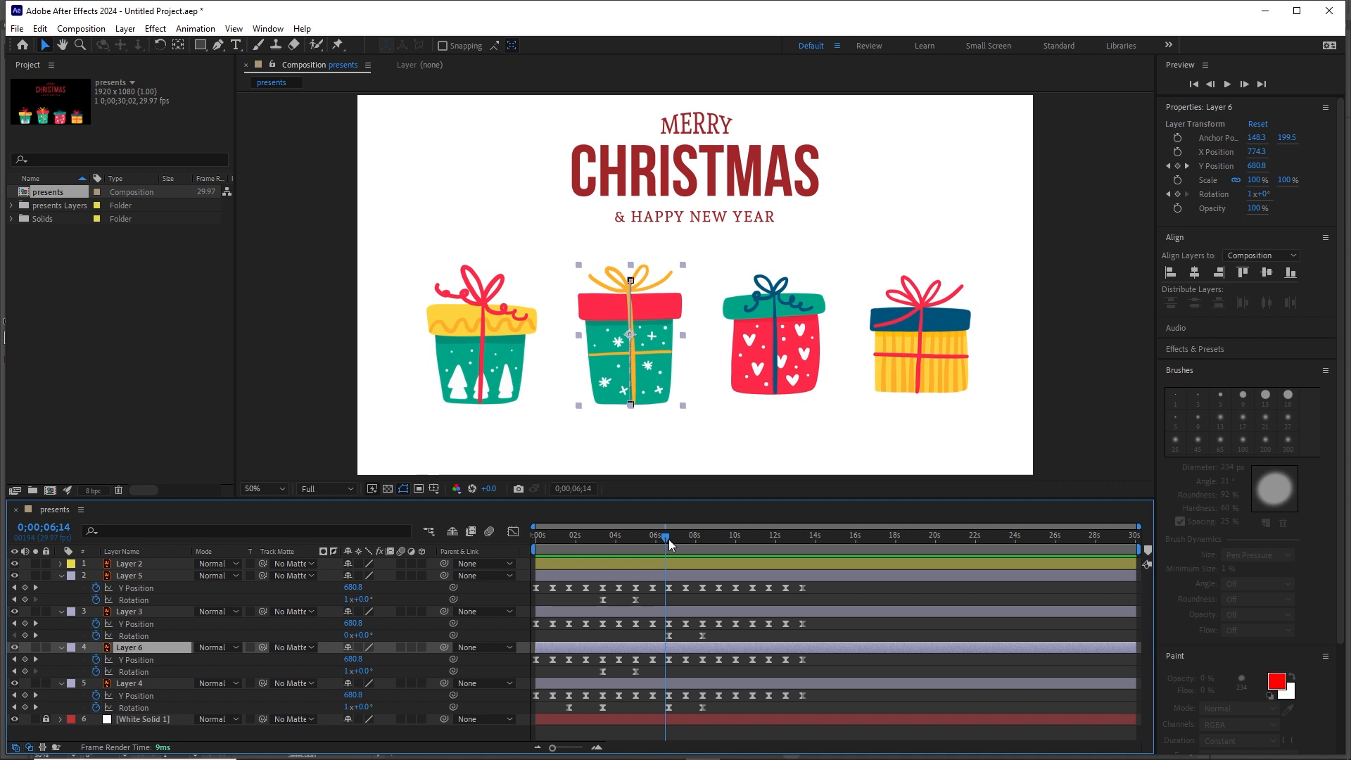
pyautogui.moveTo(668, 539); pyautogui.dragTo(807, 545)
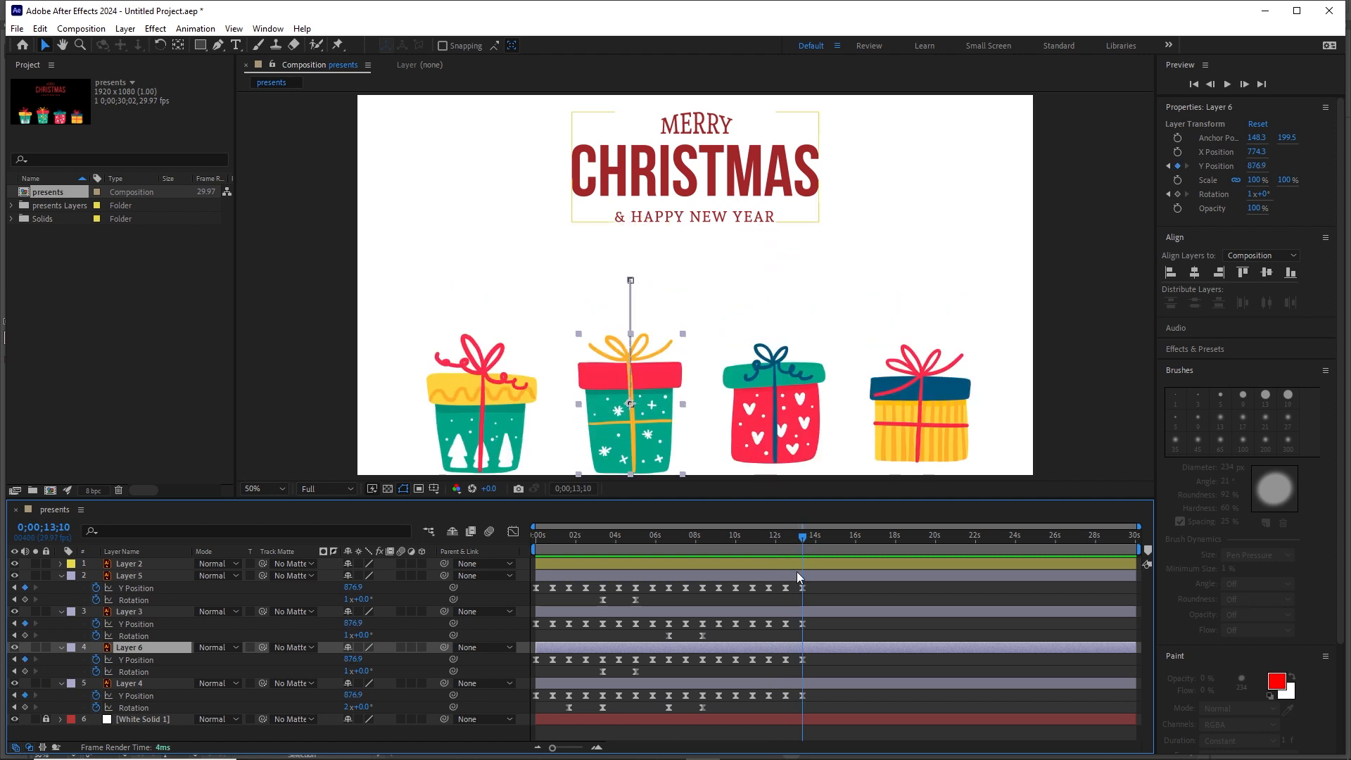
pyautogui.press('n')
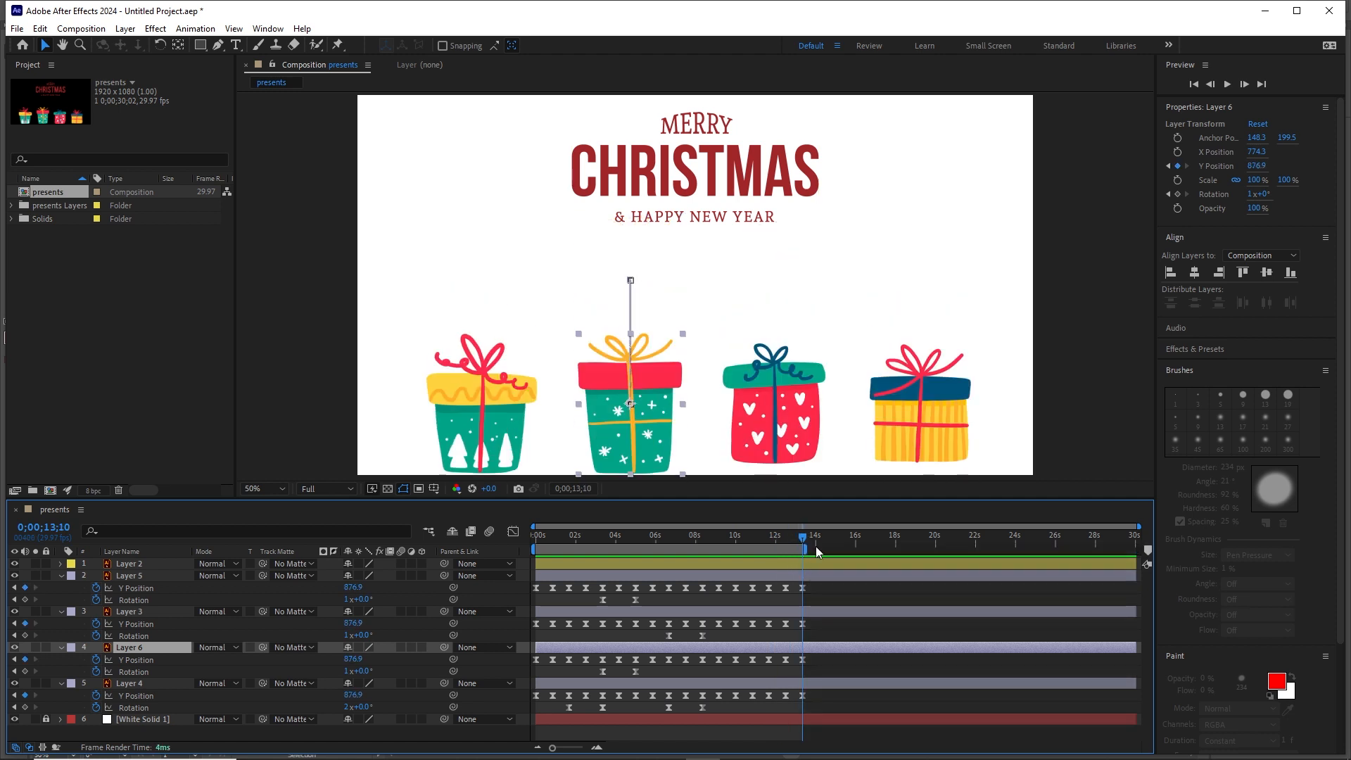
# Trim the presents composition to the work area and preview the animation from the start.
pyautogui.moveTo(805, 550)
pyautogui.mouseDown()
pyautogui.moveTo(1110, 555)
pyautogui.moveTo(806, 555)
pyautogui.mouseUp()
pyautogui.rightClick(699, 552)
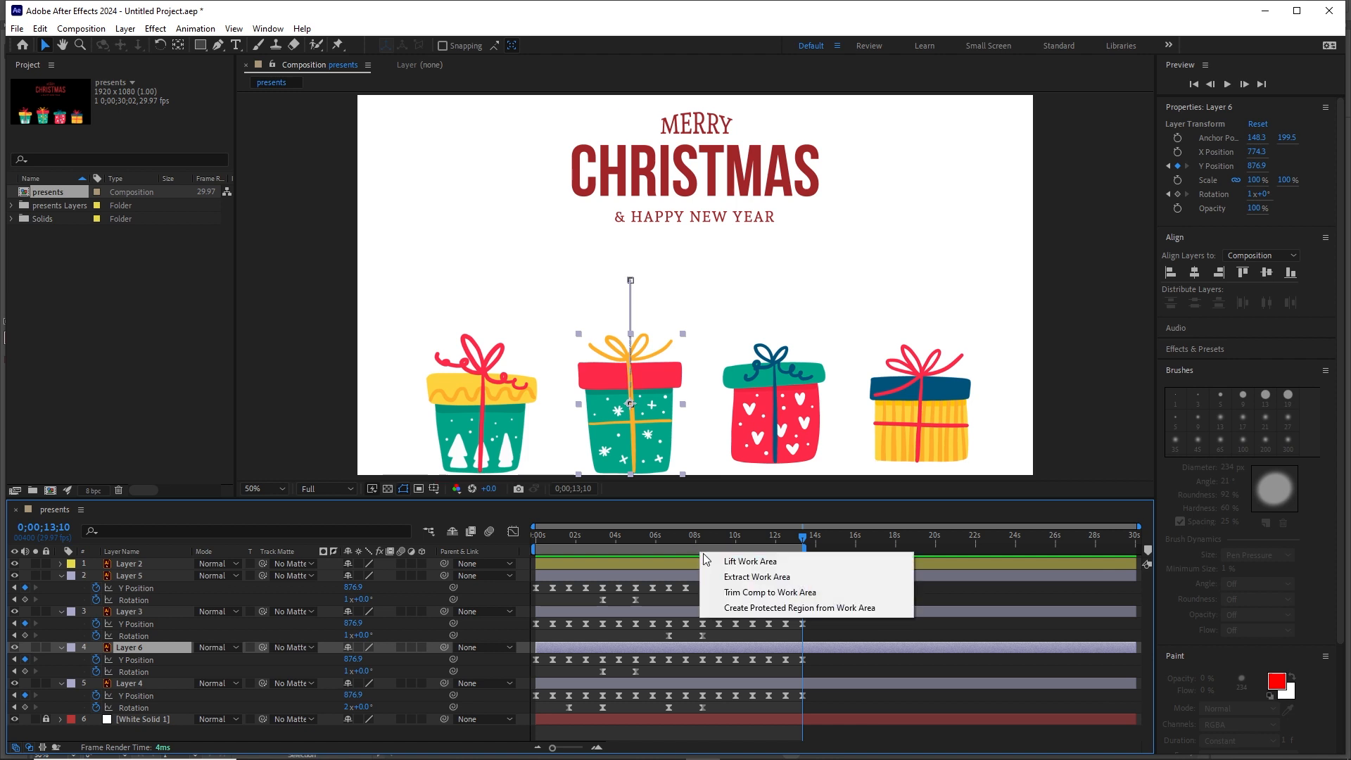
pyautogui.click(769, 592)
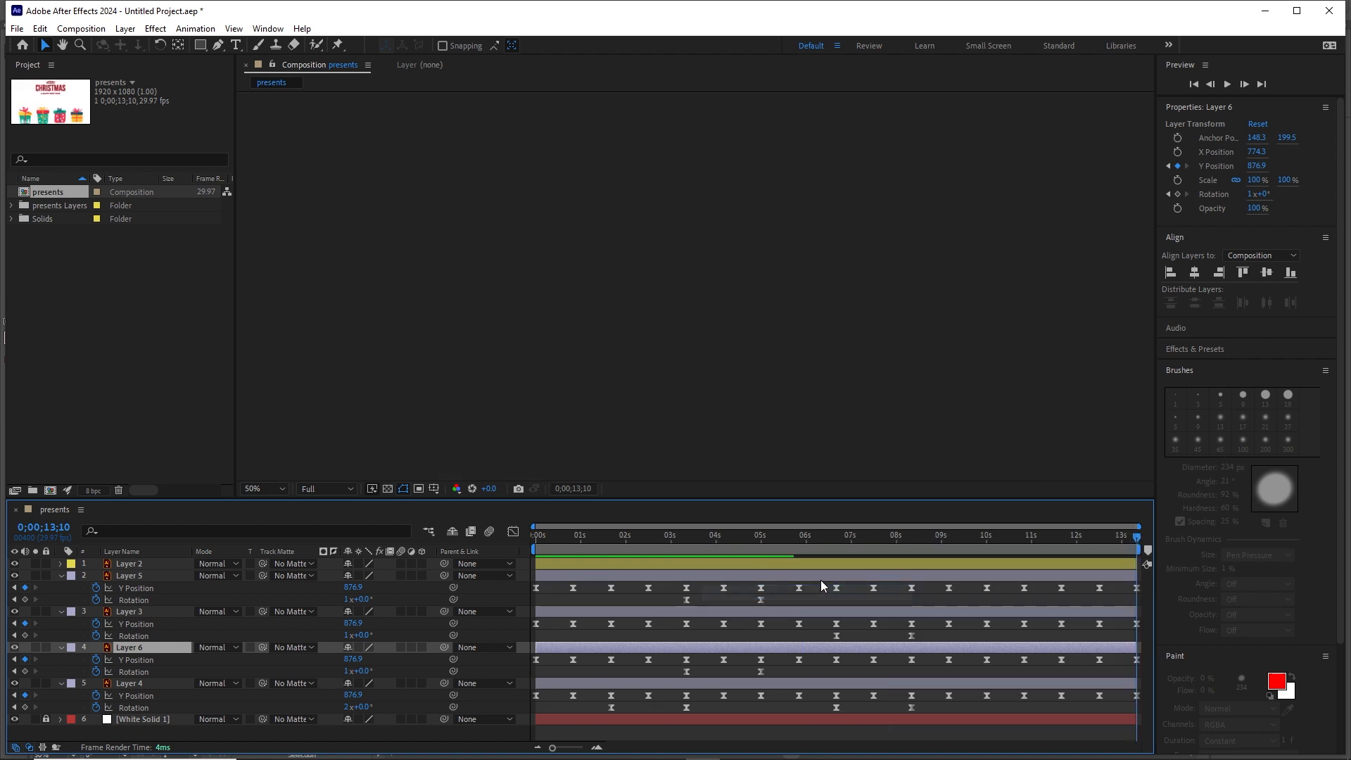
pyautogui.click(613, 536)
pyautogui.press('Home')
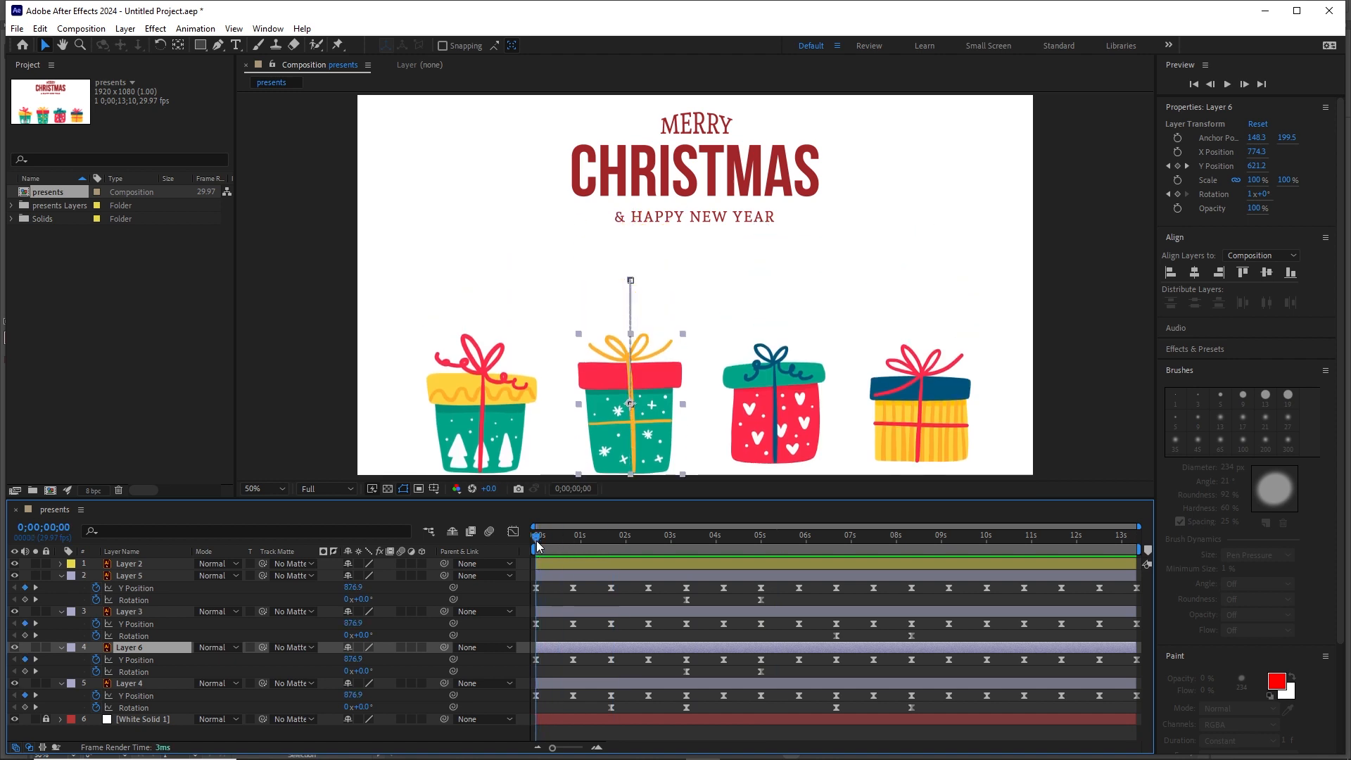
pyautogui.press('space')
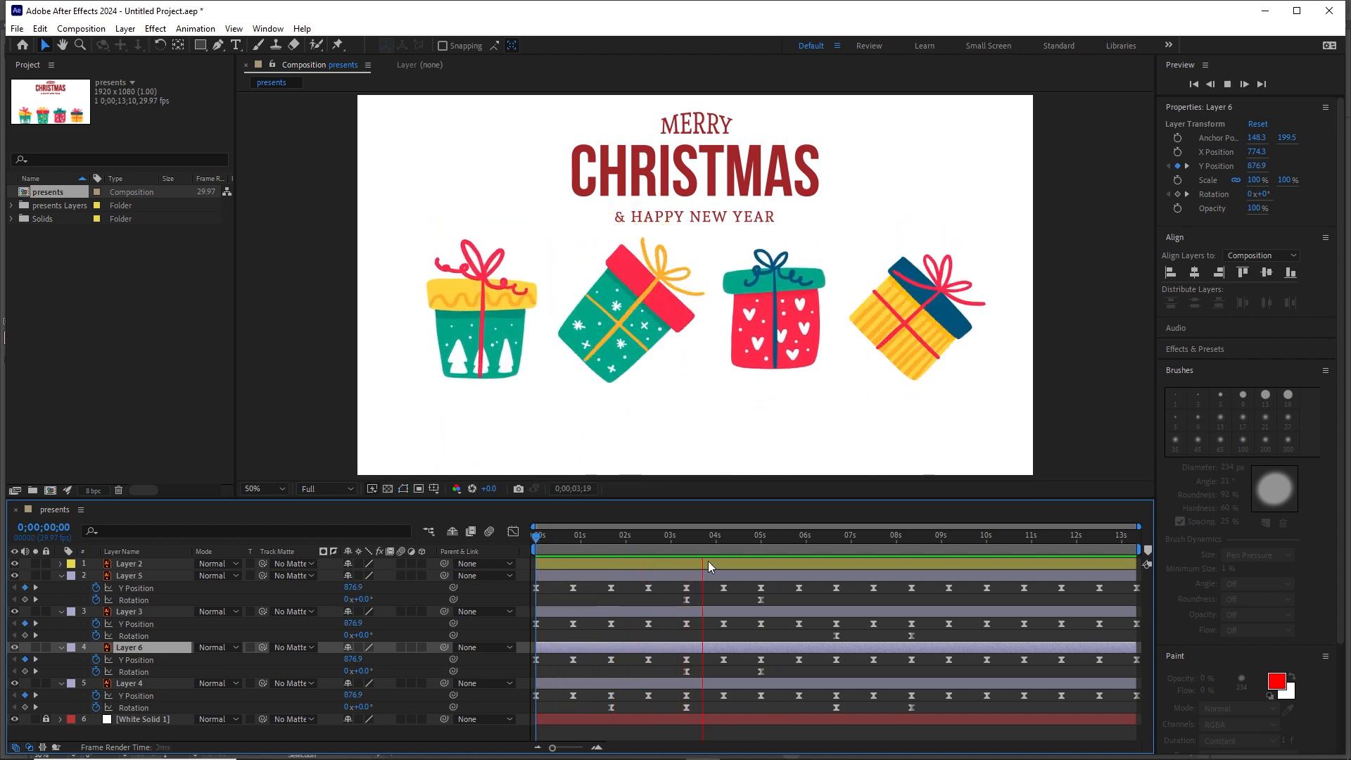
pyautogui.press('space')
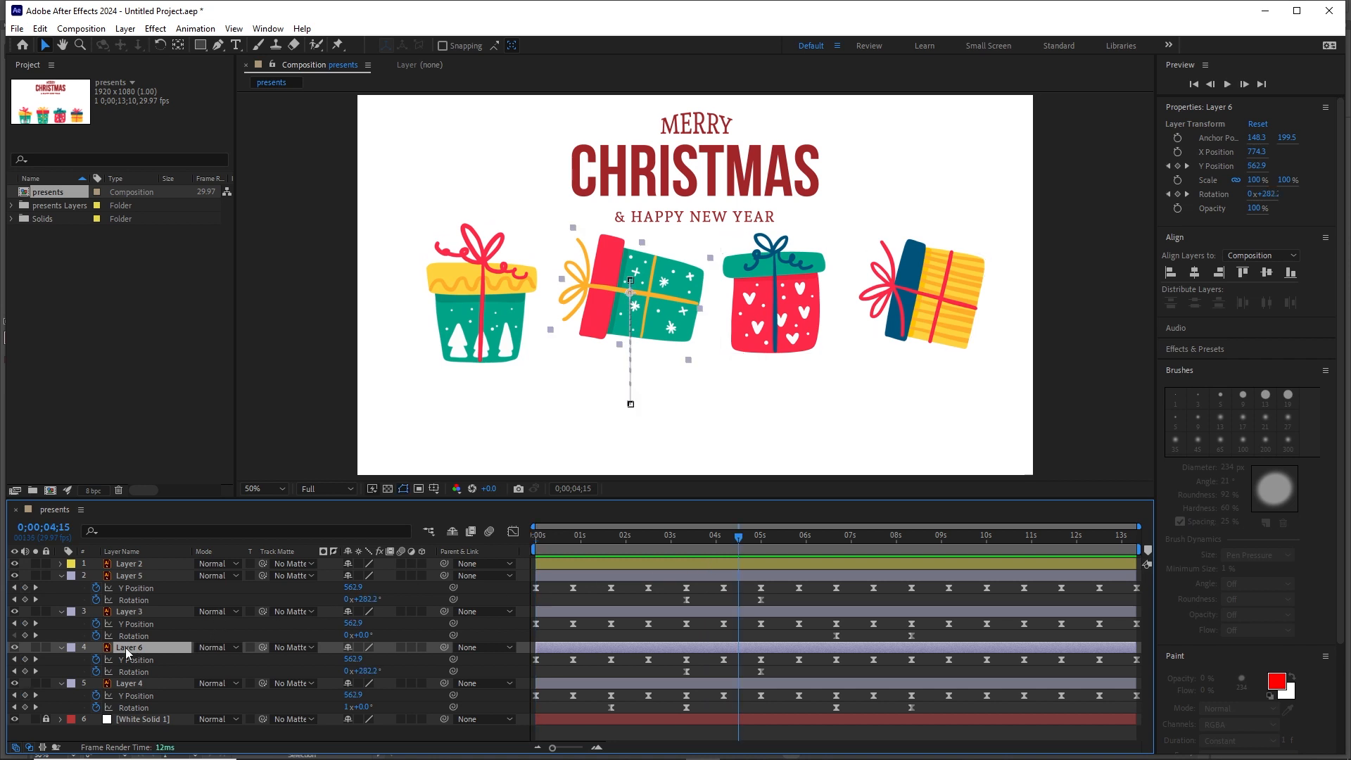
# Enable motion blur on the four present layers but not on Layer 2, and compare the frame with motion blur off and on.
pyautogui.hotkey('ctrl', 'a')
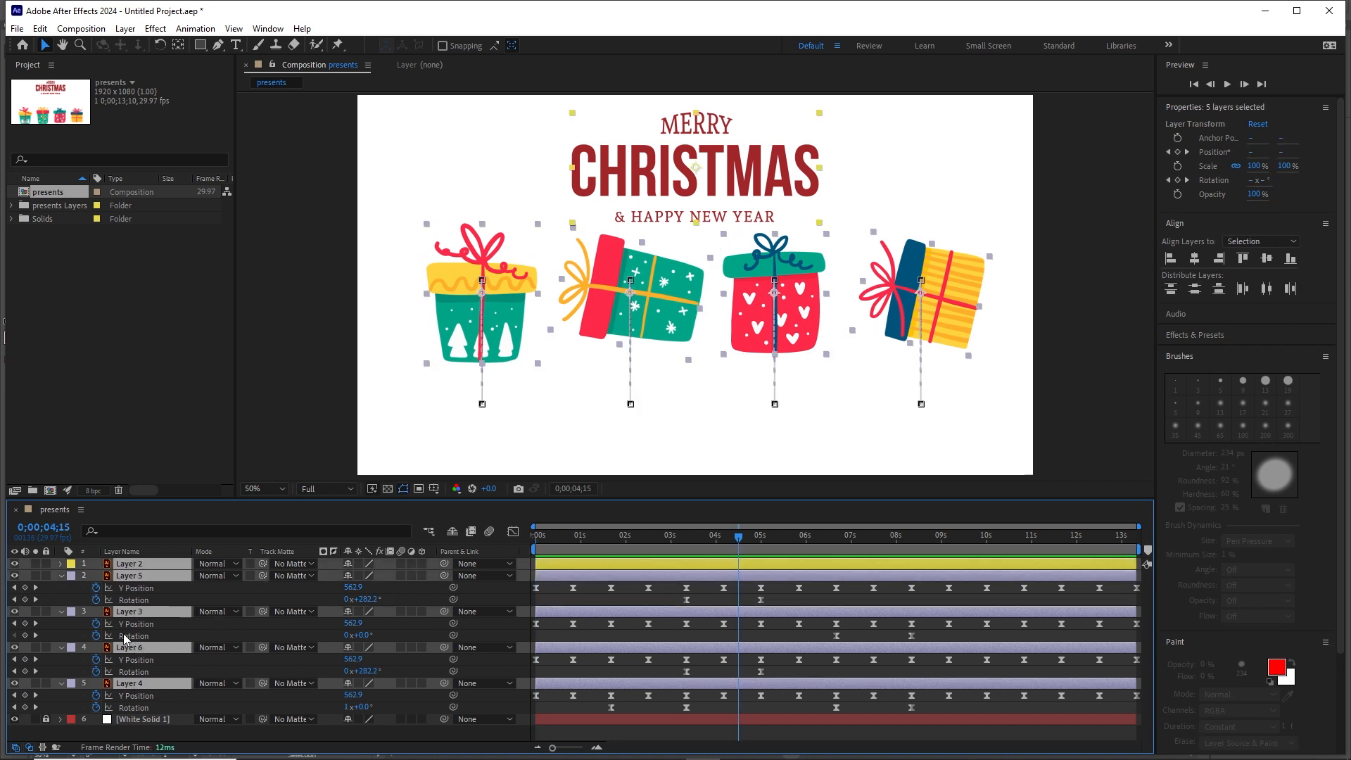
pyautogui.press('u')
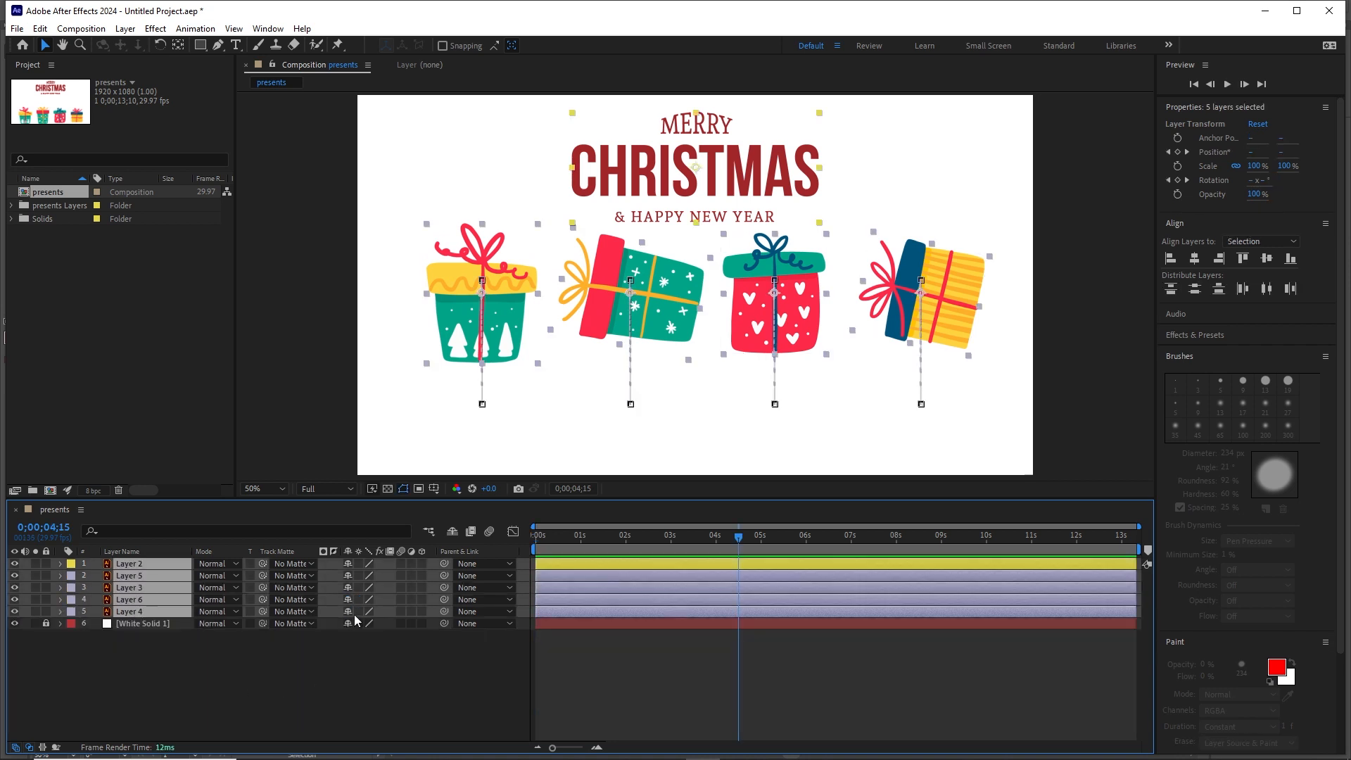
pyautogui.click(399, 564)
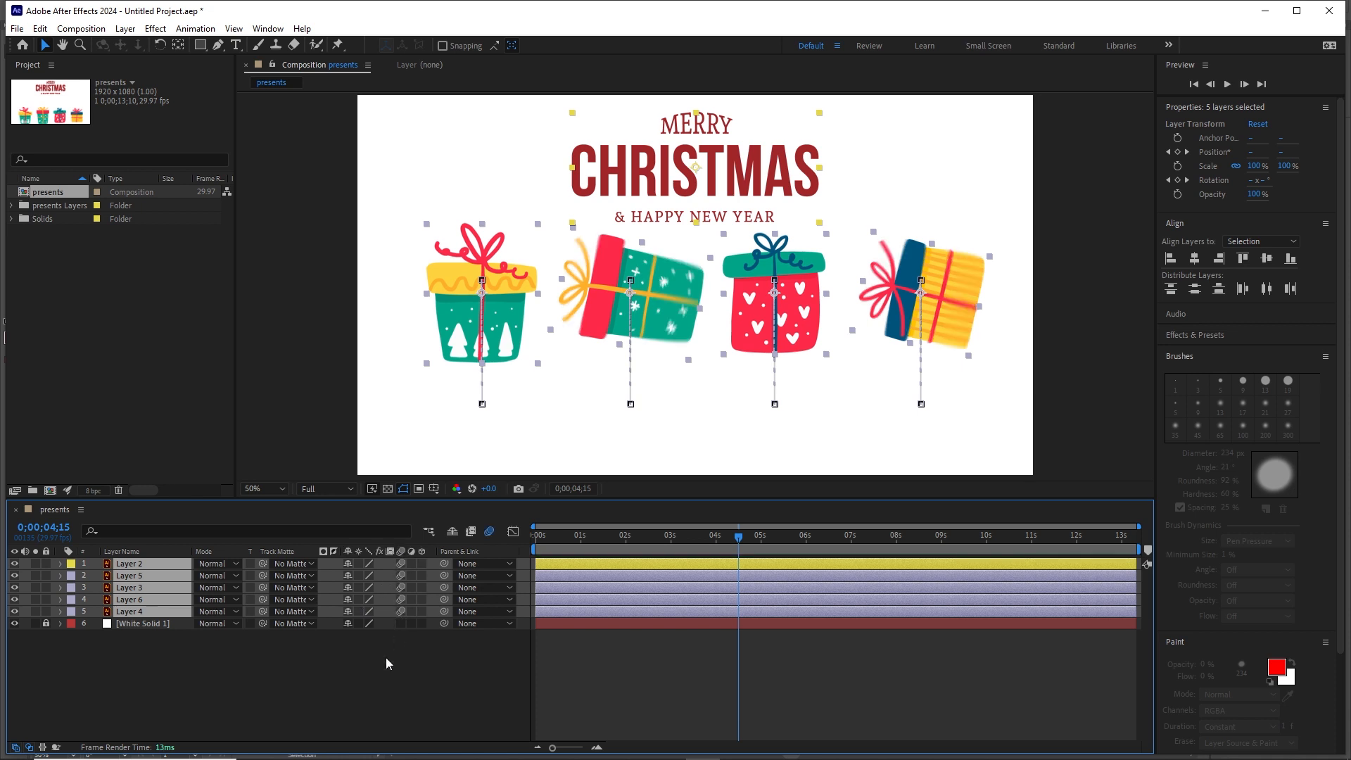
pyautogui.click(380, 691)
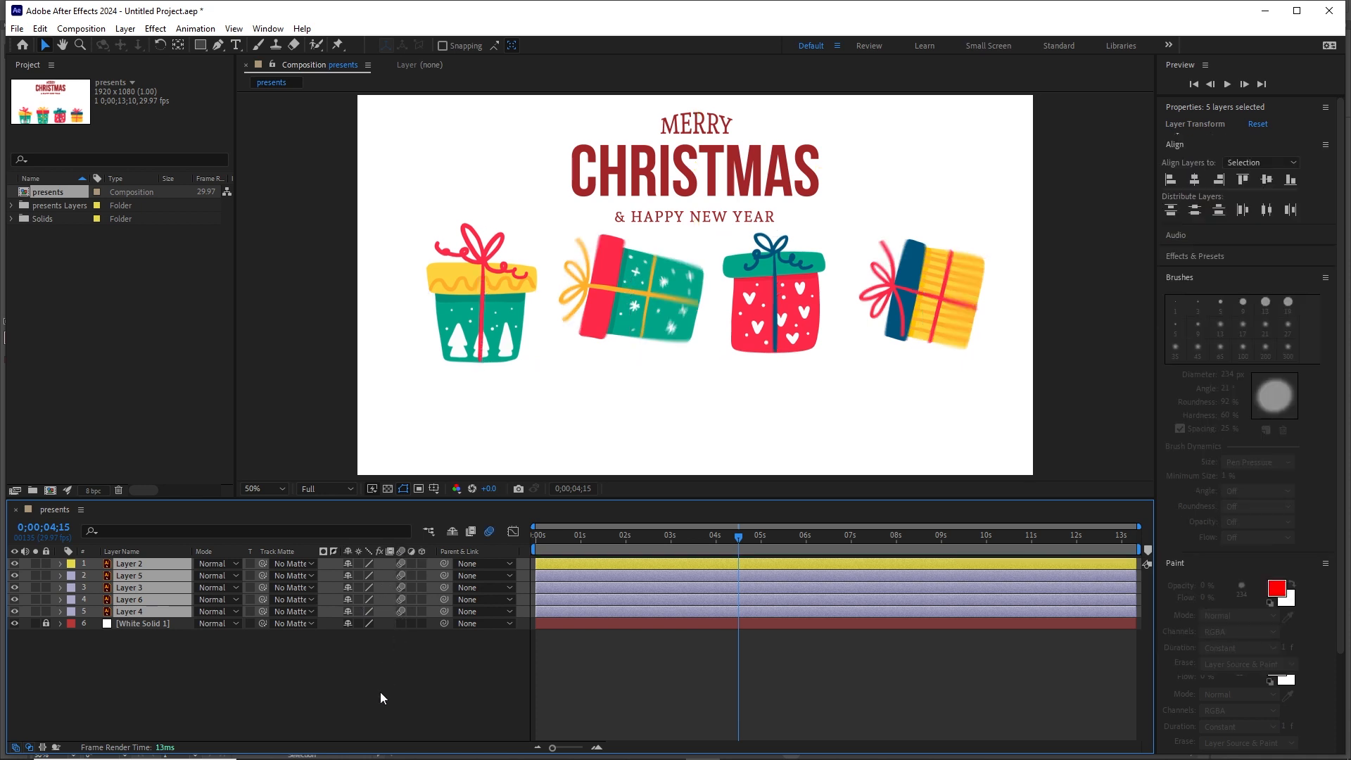
pyautogui.click(399, 563)
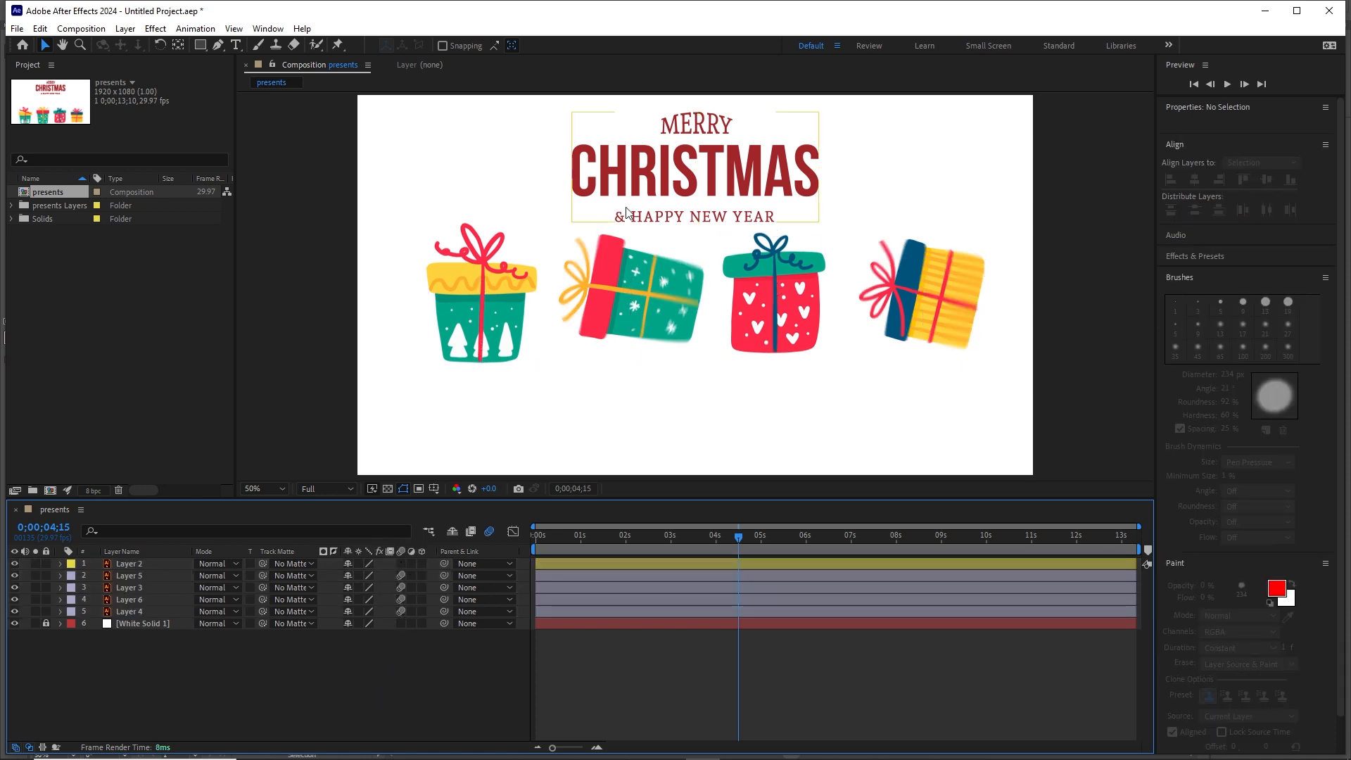
pyautogui.click(491, 533)
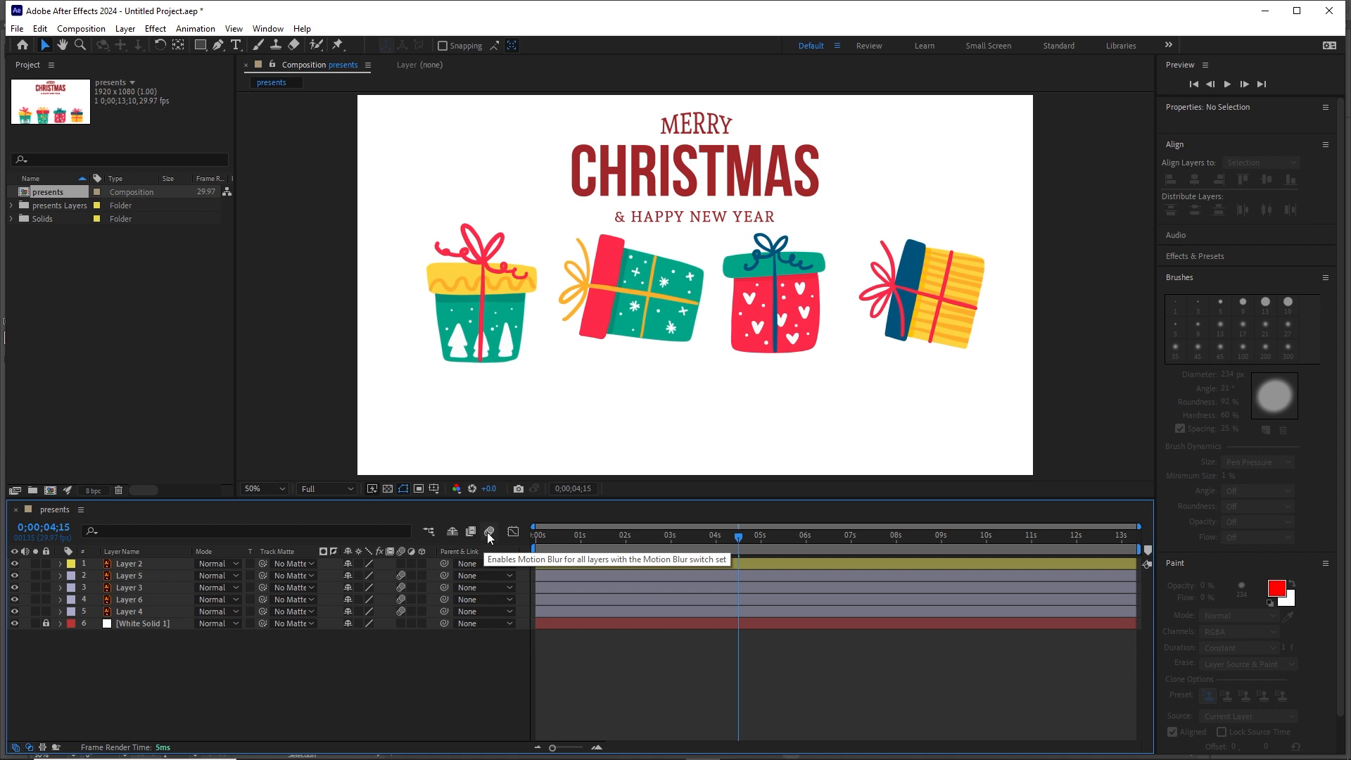
pyautogui.click(491, 534)
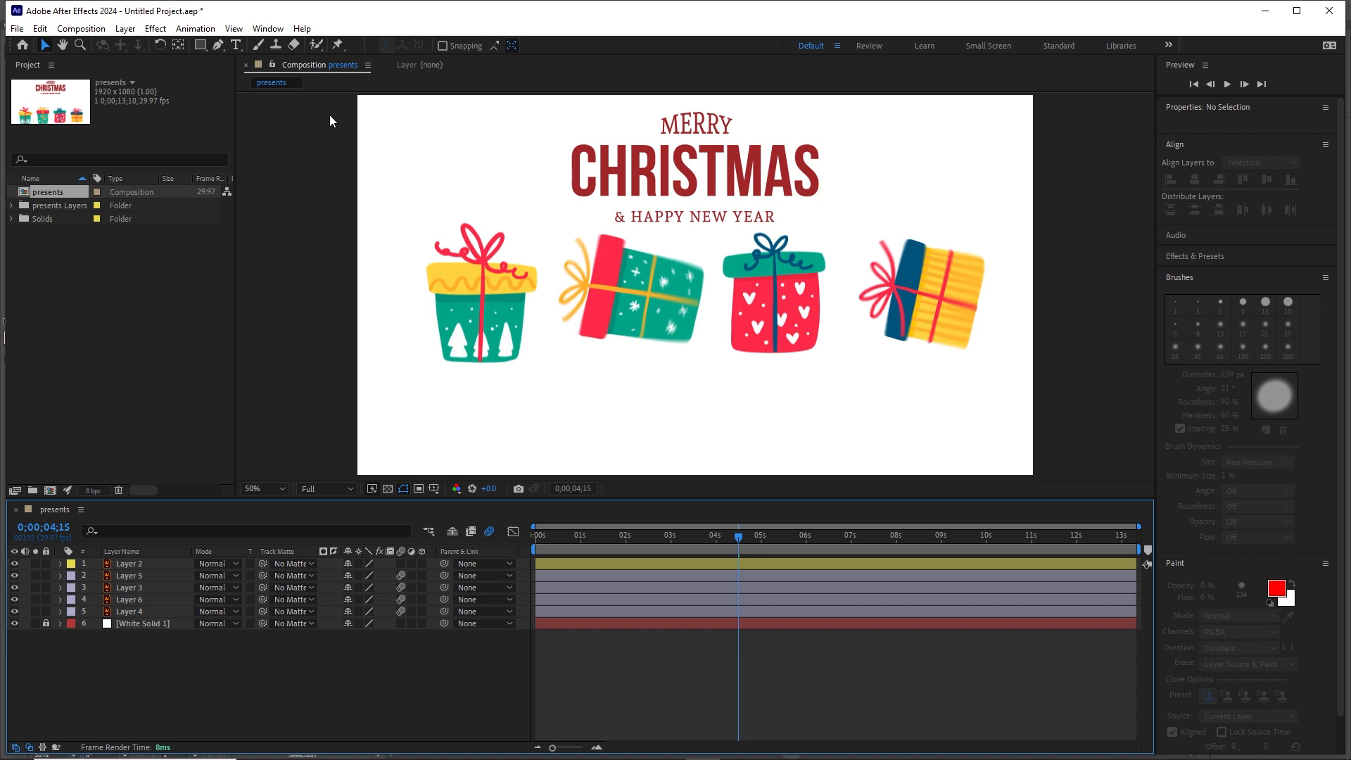
# Add the presents composition to the Adobe Media Encoder queue and choose H.264 as its format.
pyautogui.click(16, 29)
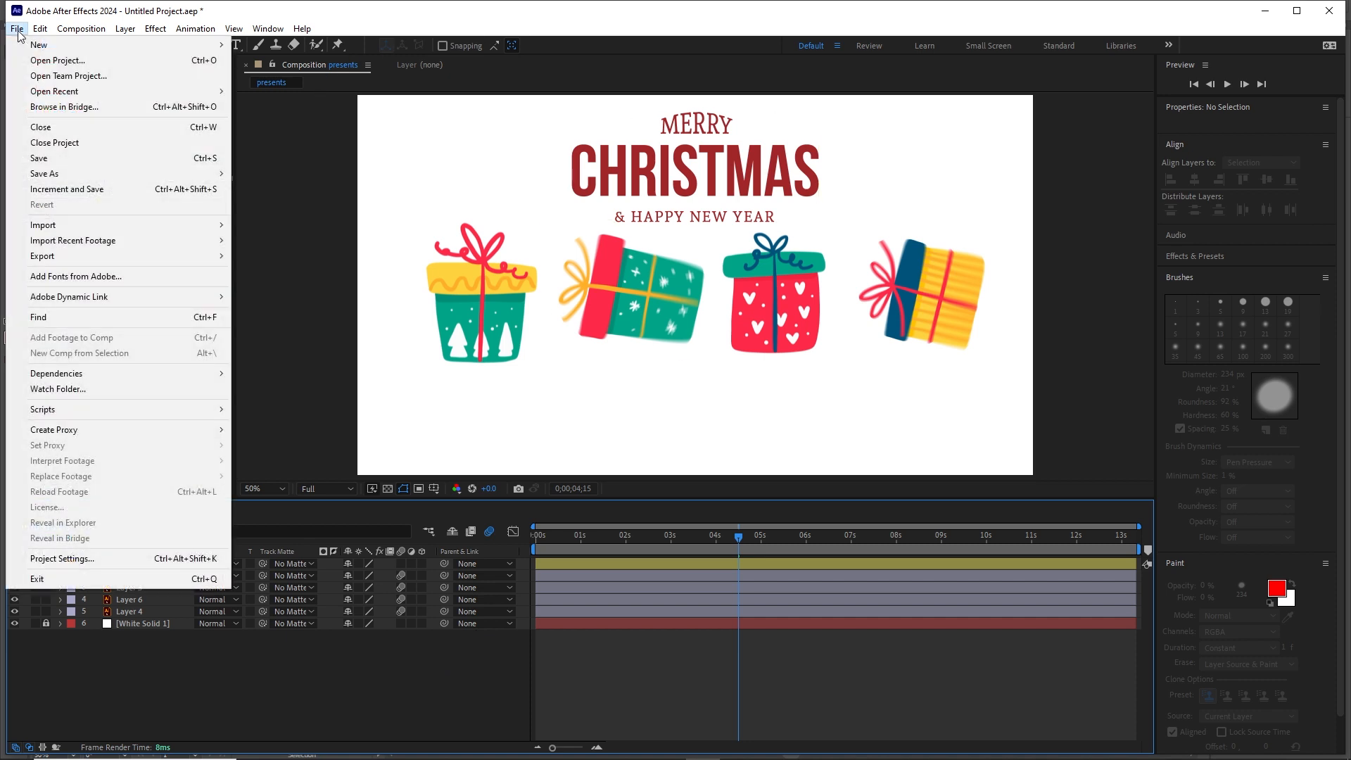
pyautogui.moveTo(175, 259)
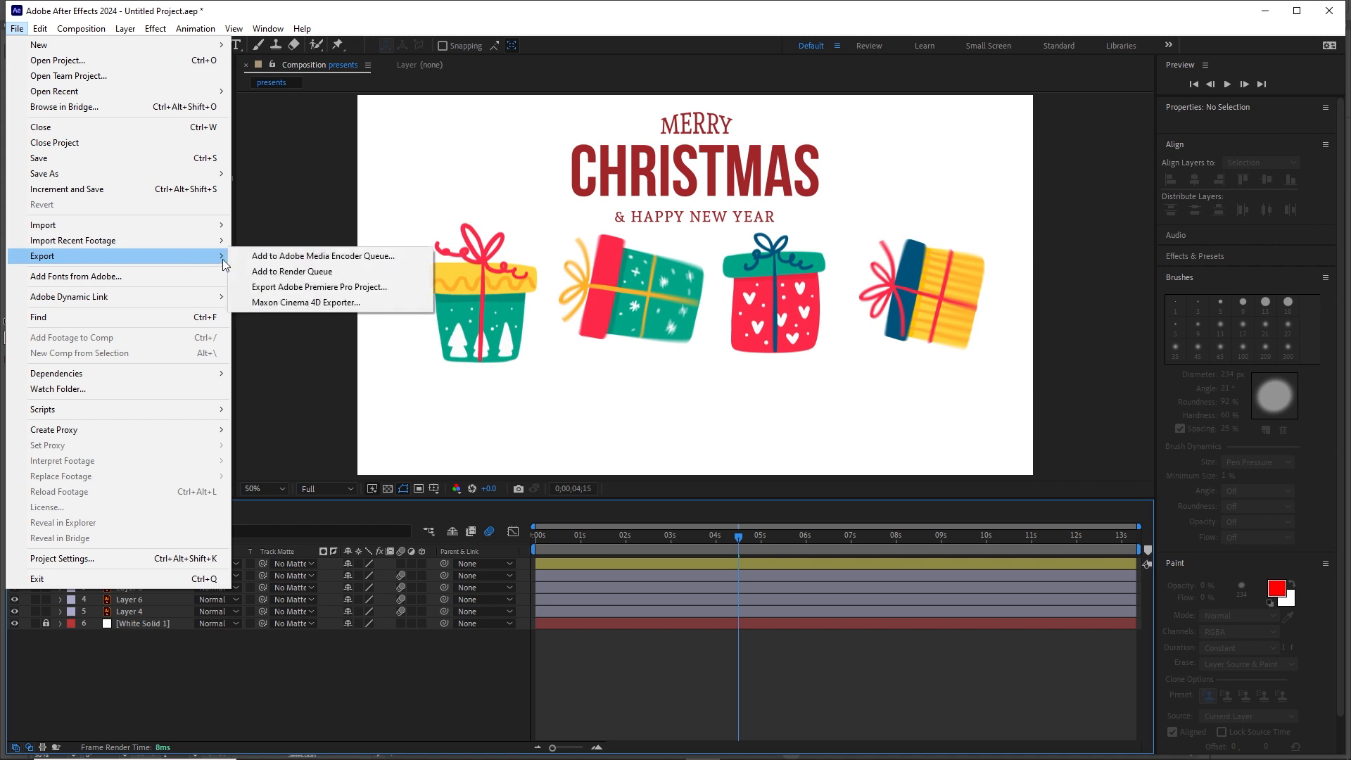
pyautogui.click(340, 261)
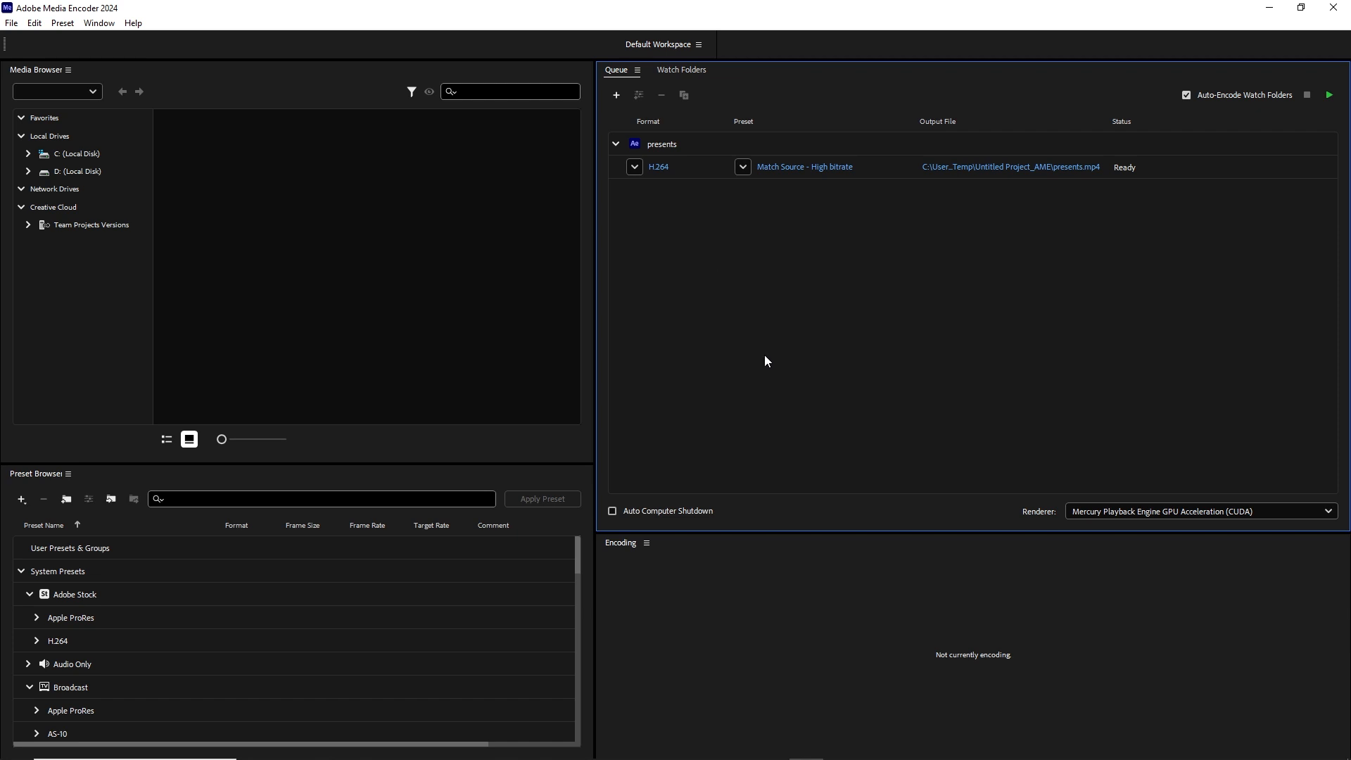
pyautogui.click(634, 167)
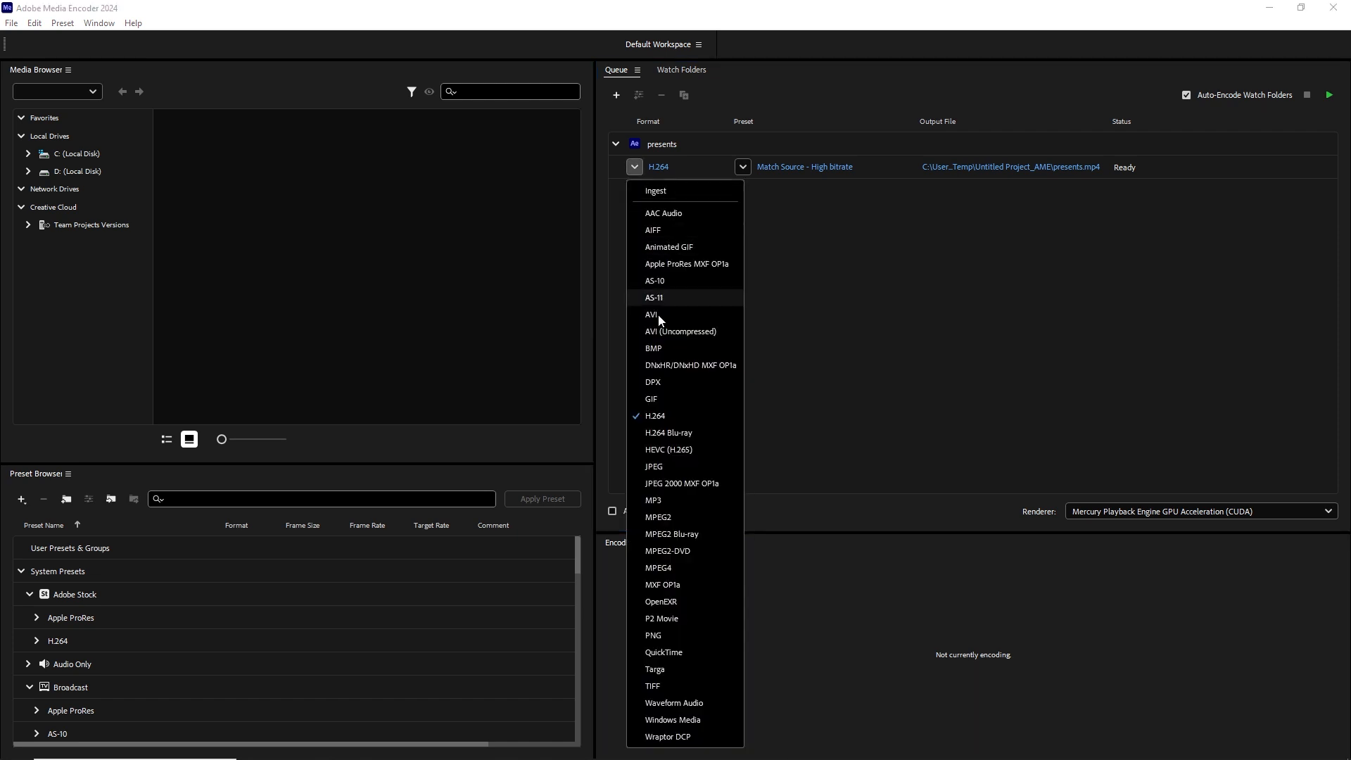
pyautogui.click(656, 420)
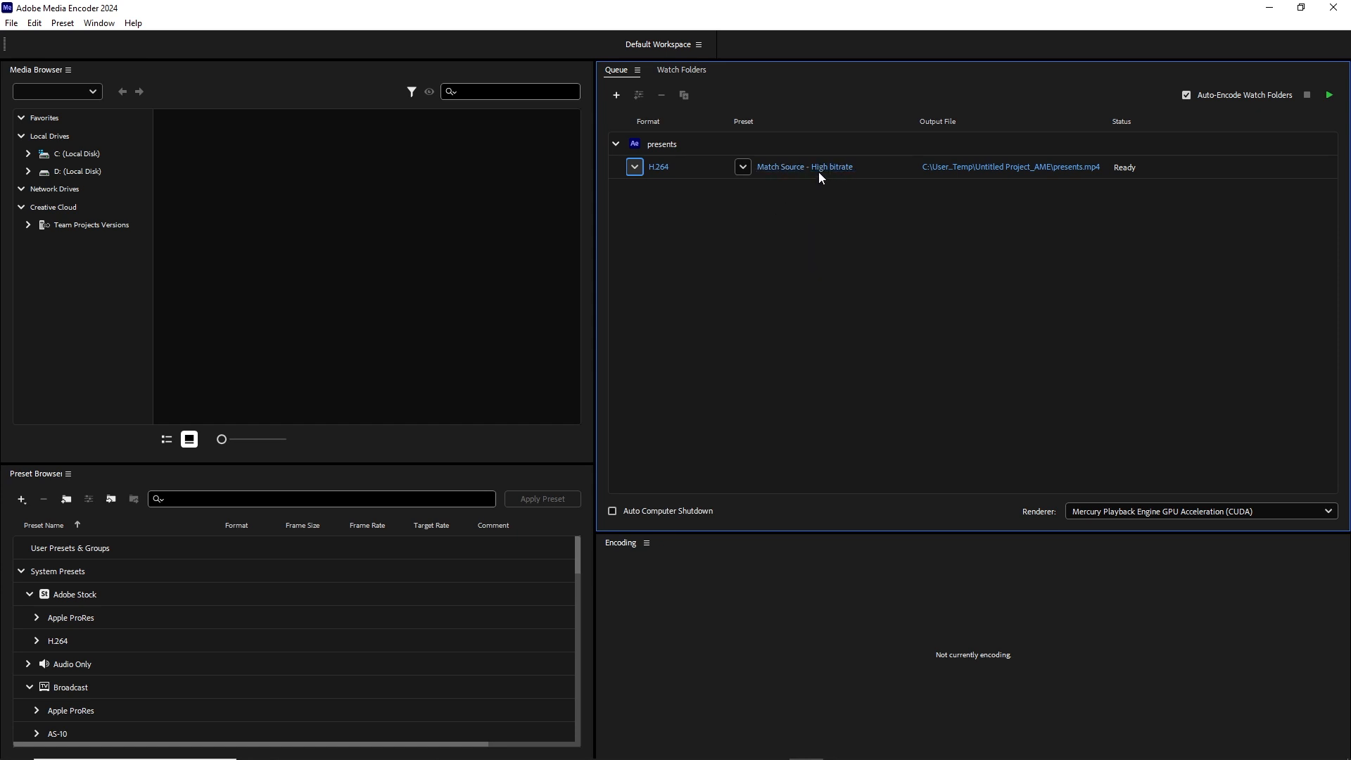
pyautogui.moveTo(820, 175)
# Browse the output file's location to the folder "05 christmas jump After Effects" in Tutorials Record on drive D.
pyautogui.click(1010, 167)
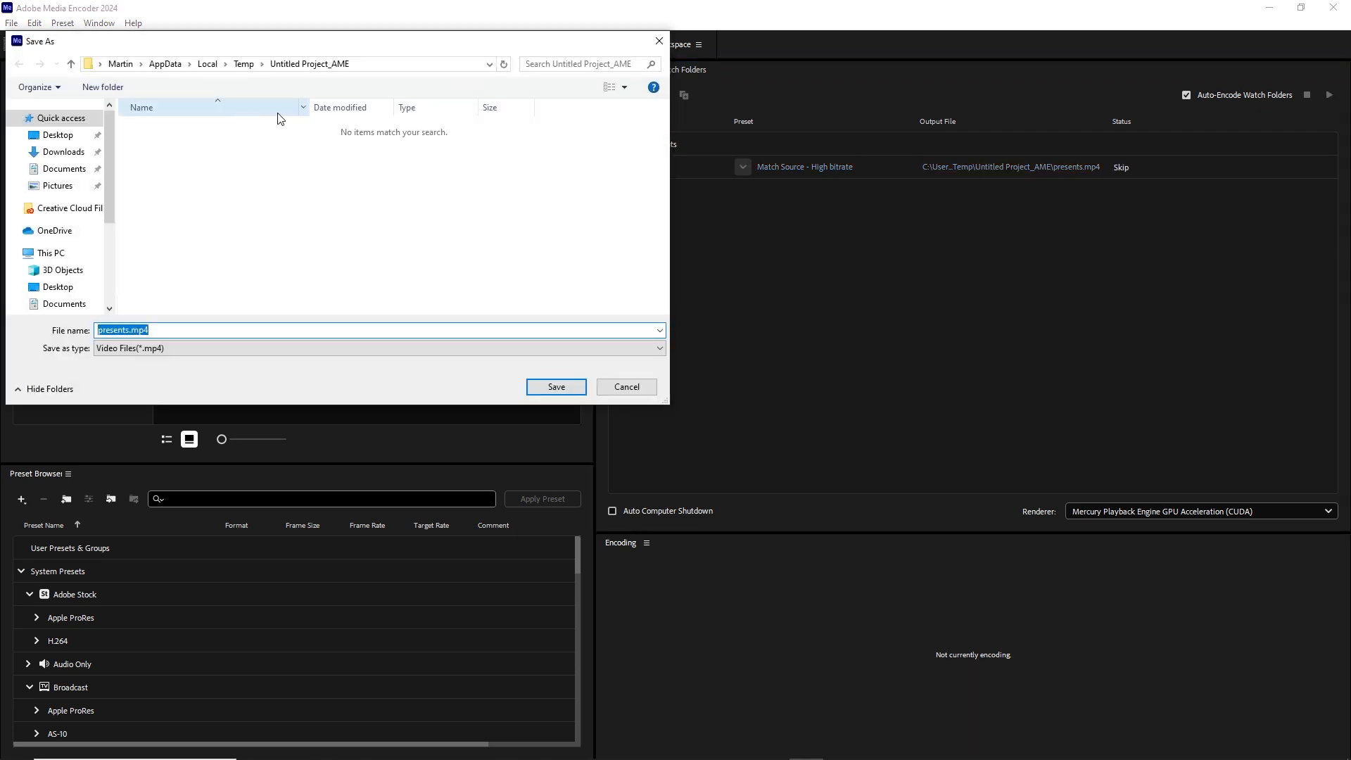
pyautogui.click(67, 254)
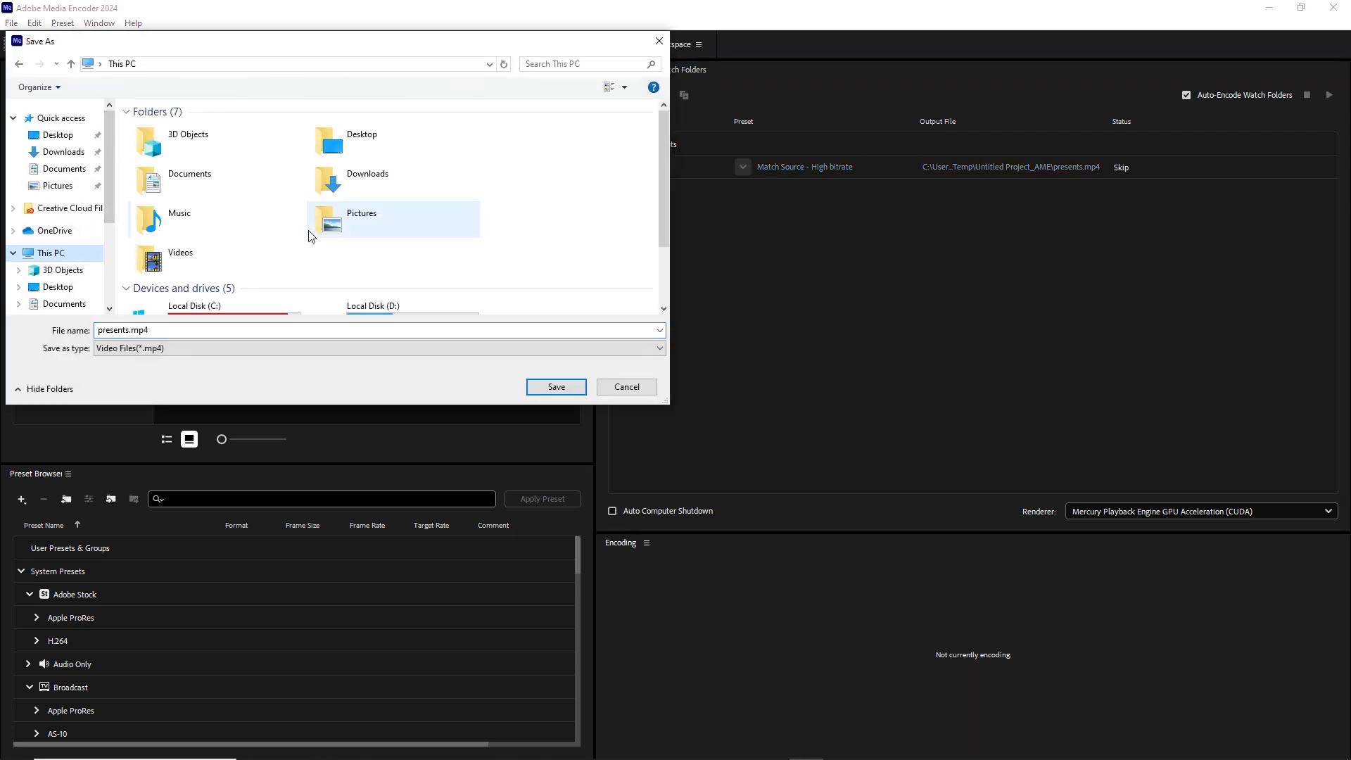
pyautogui.scroll(-2, 340, 250)
pyautogui.doubleClick(338, 215)
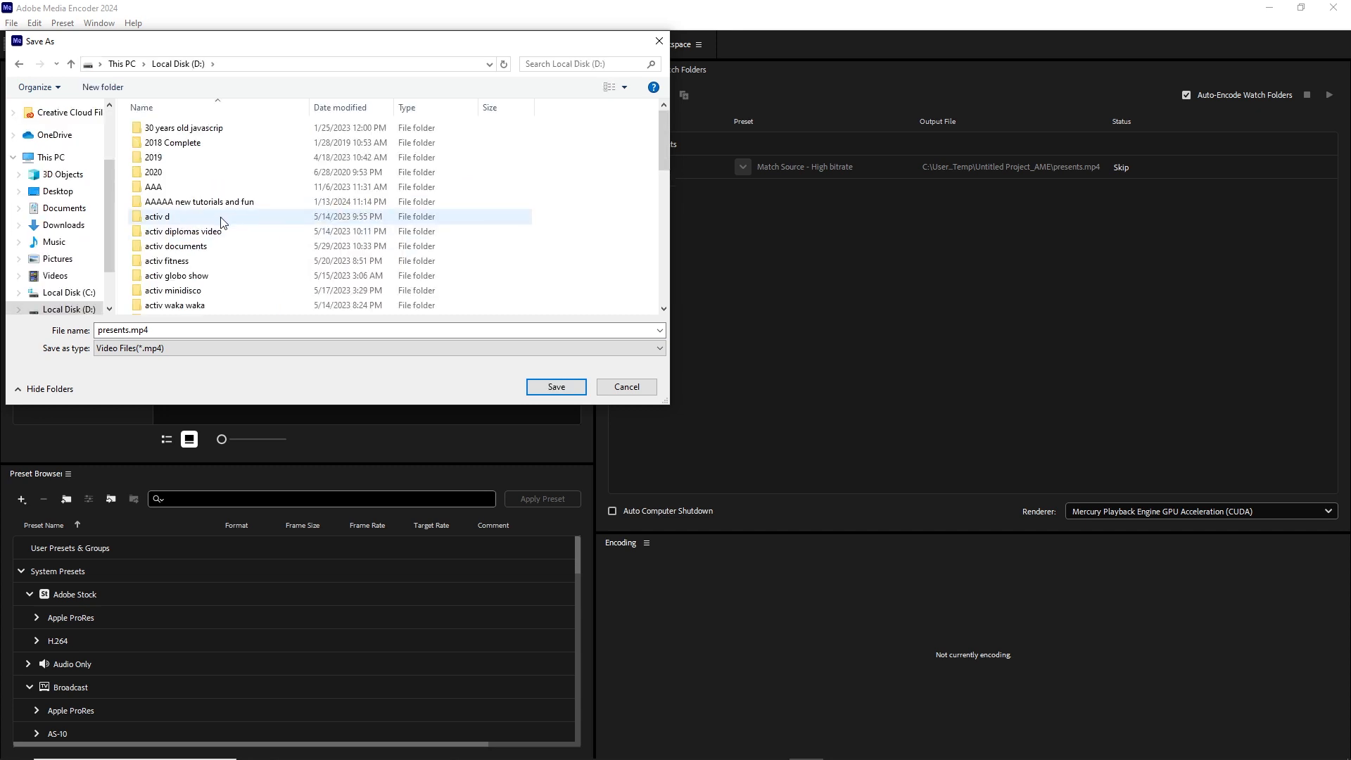
pyautogui.doubleClick(229, 208)
pyautogui.doubleClick(204, 217)
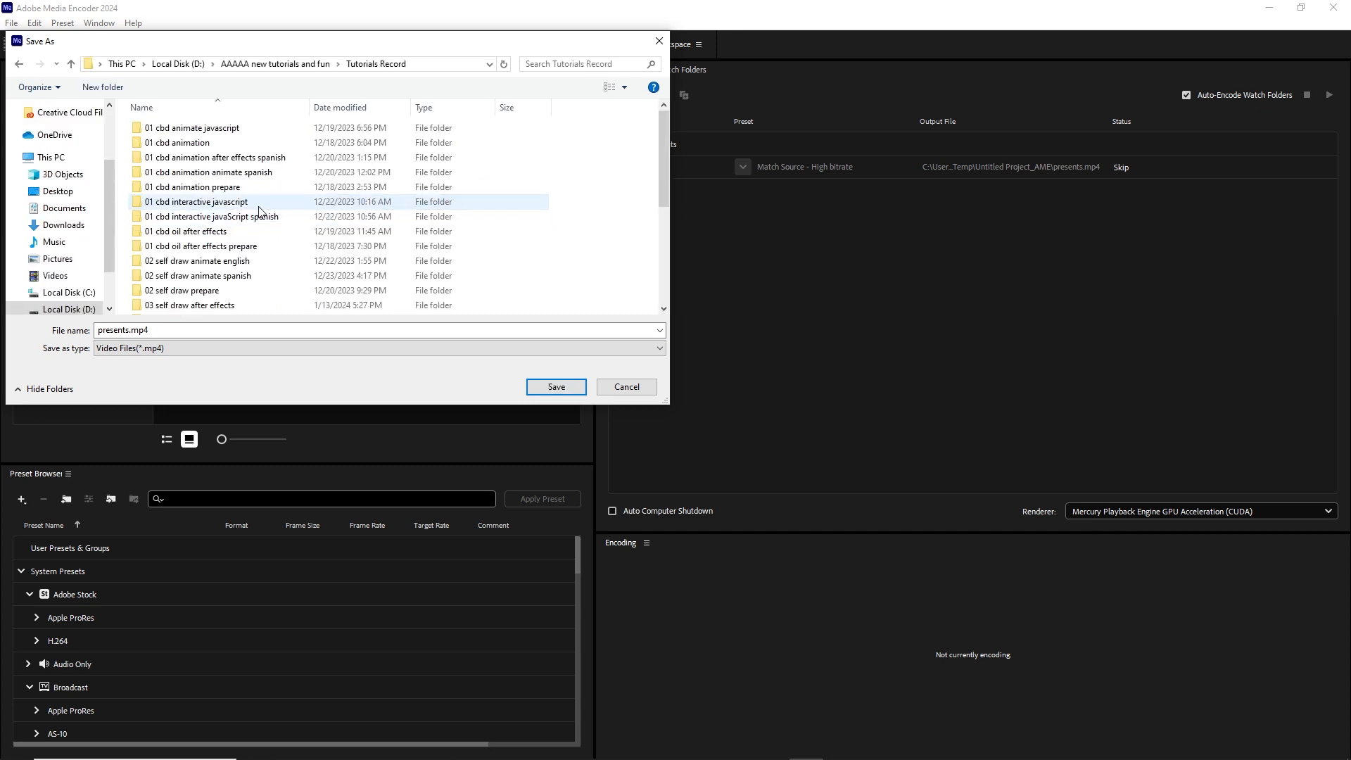
pyautogui.scroll(-5, 232, 232)
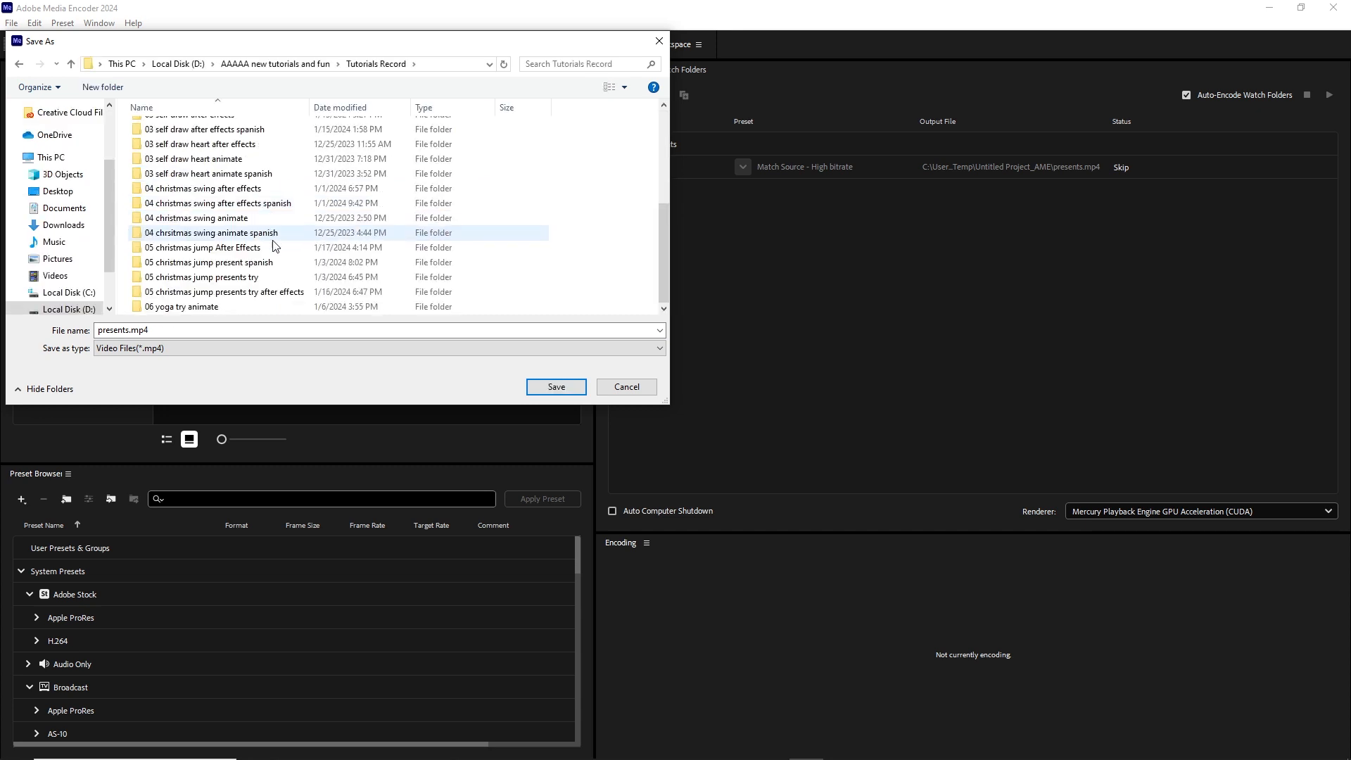
pyautogui.doubleClick(218, 248)
# Create a folder named render and set the output to be saved in it as presents.mp4.
pyautogui.rightClick(157, 217)
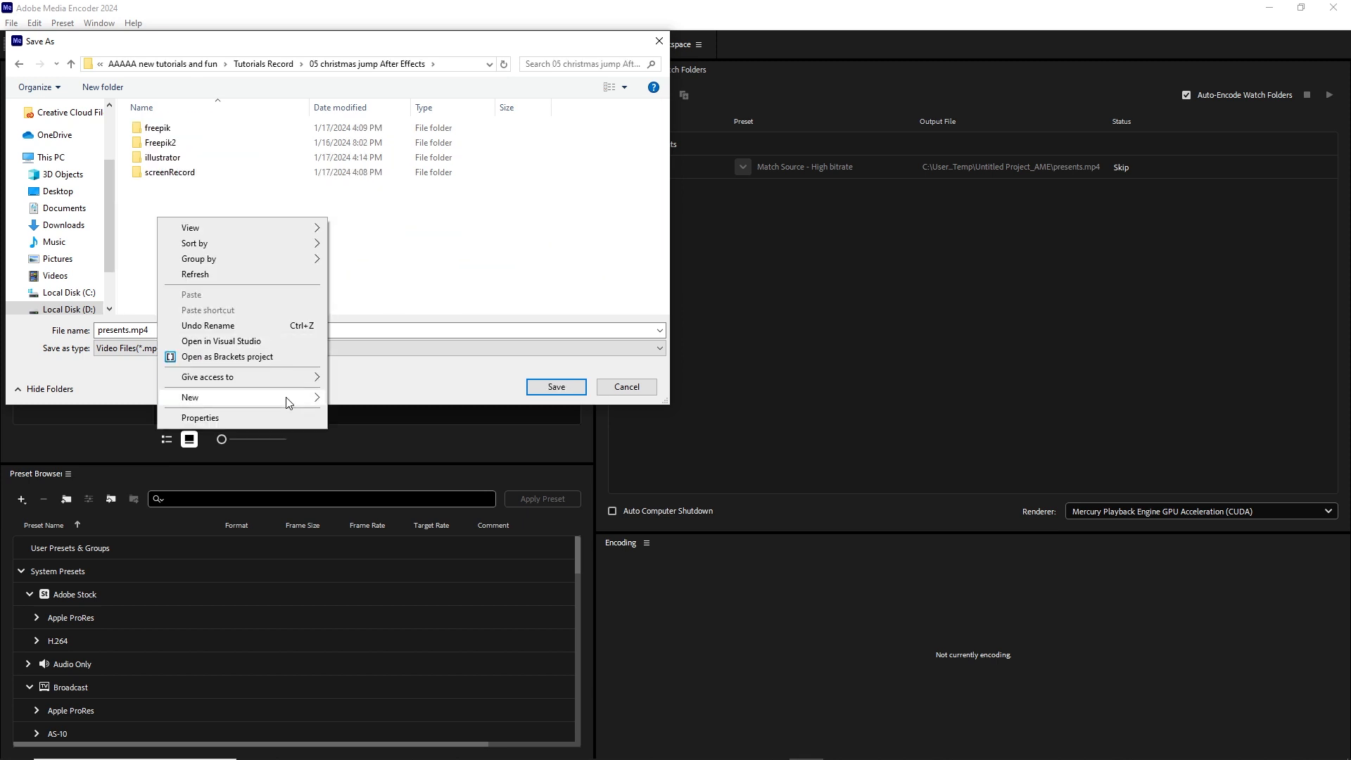
pyautogui.moveTo(301, 398)
pyautogui.click(354, 397)
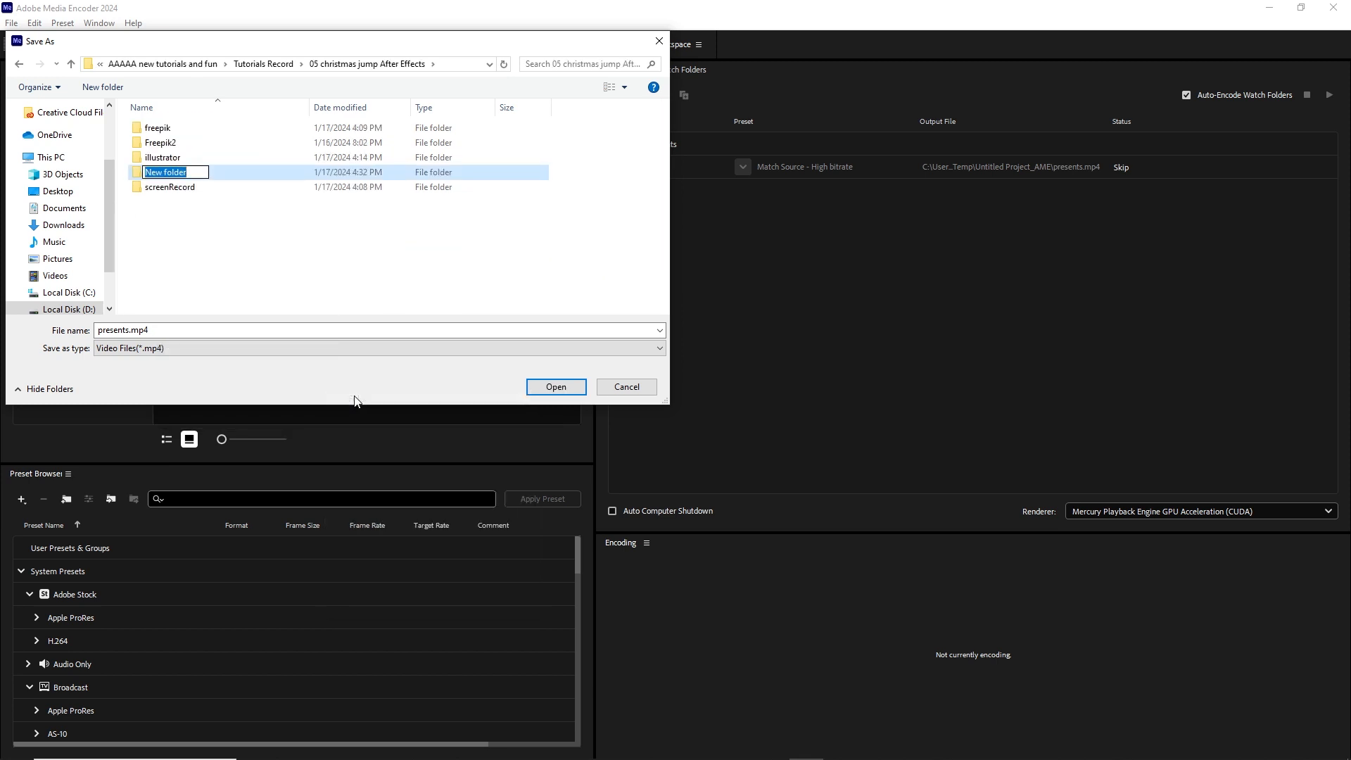
pyautogui.press('Return')
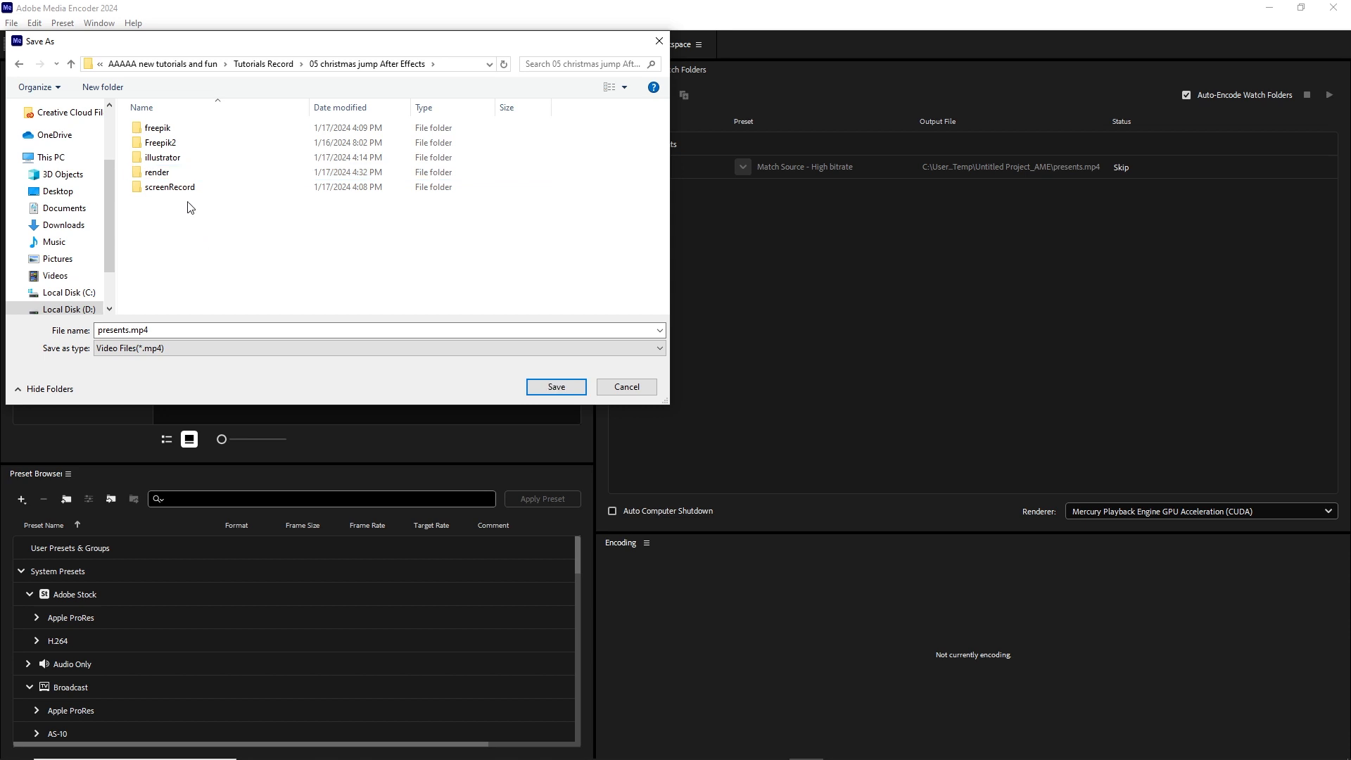
pyautogui.doubleClick(163, 173)
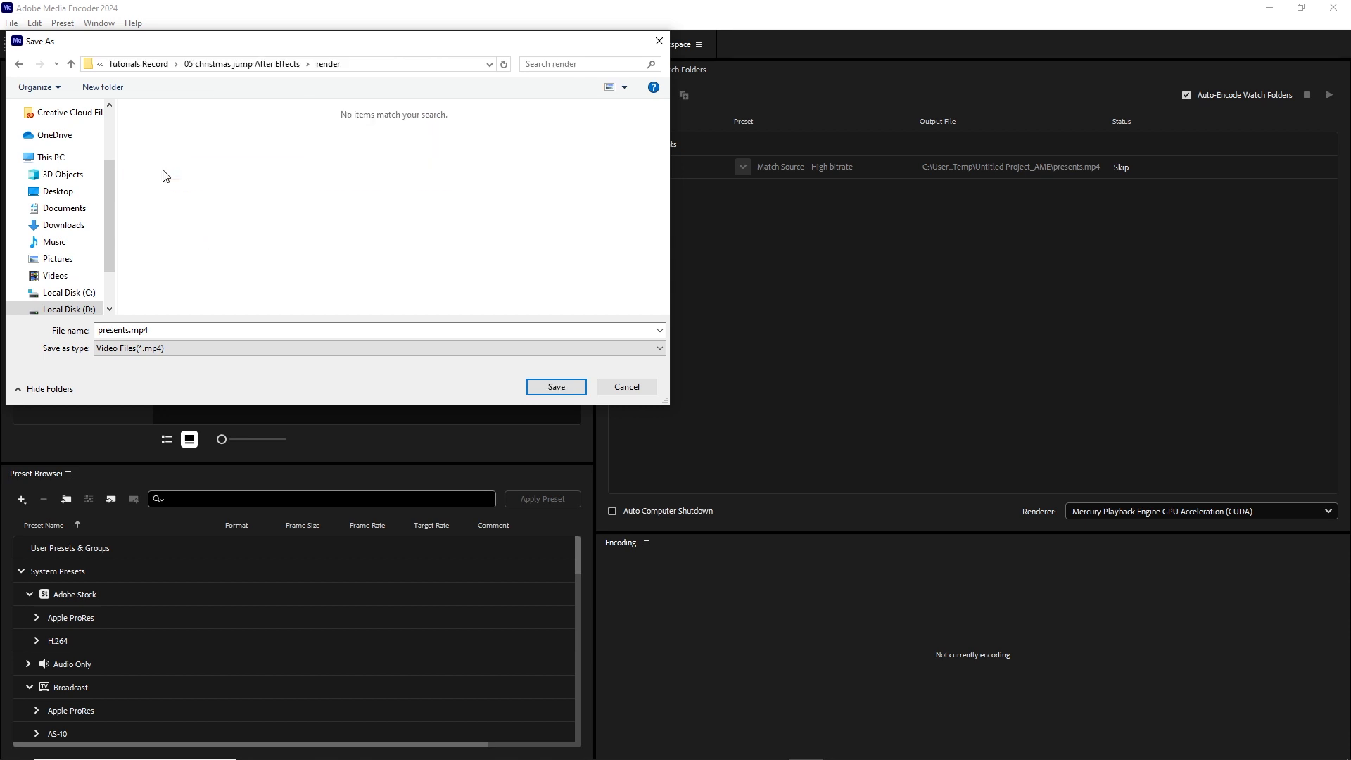
pyautogui.click(556, 387)
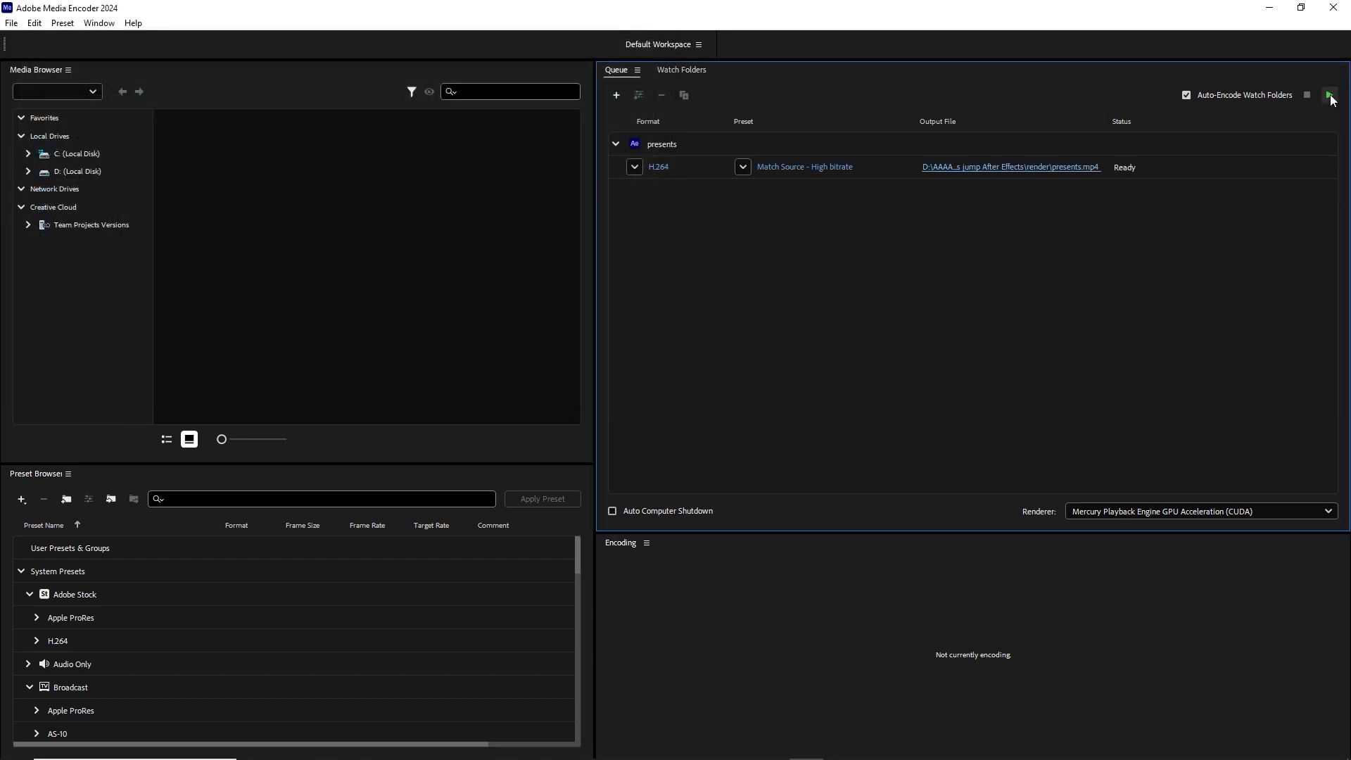
# Encode the queued composition and play the rendered presents.mp4 from the render folder.
pyautogui.click(1330, 96)
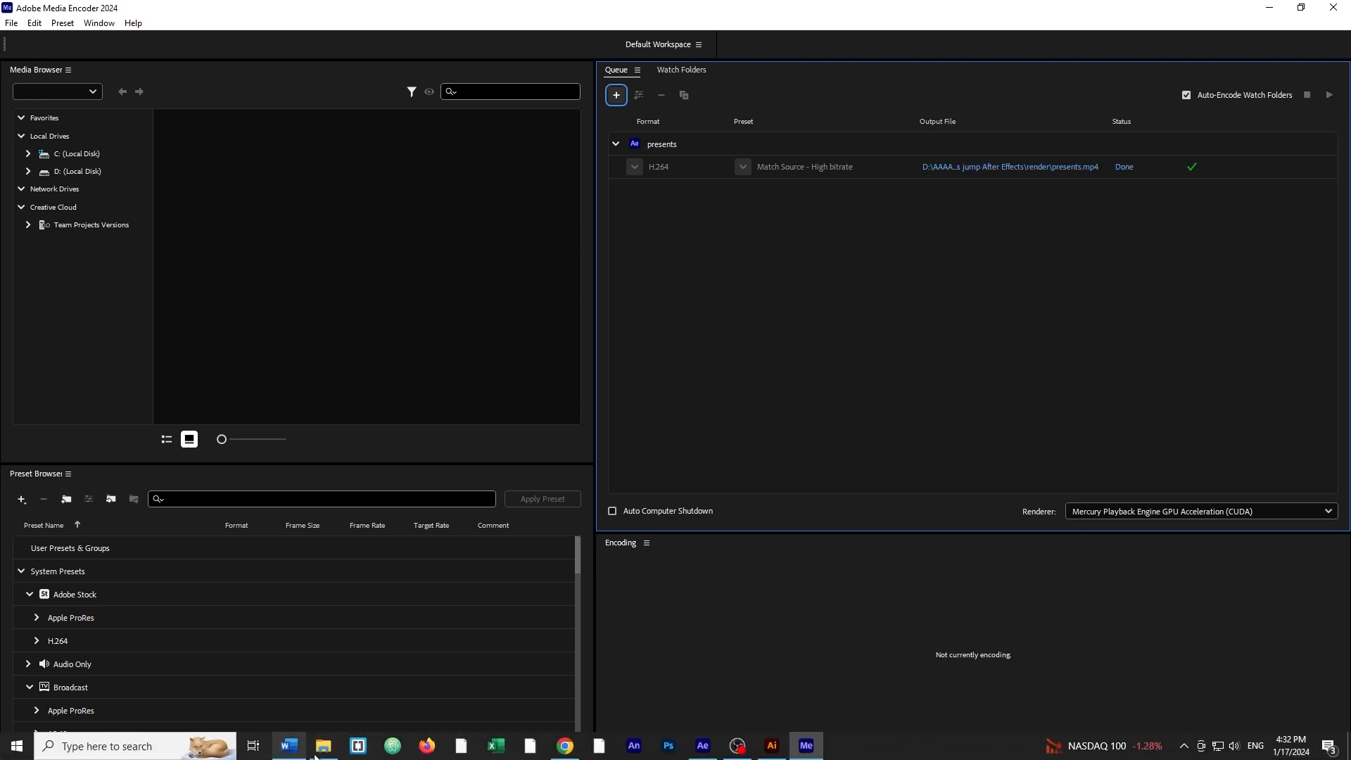
pyautogui.click(316, 754)
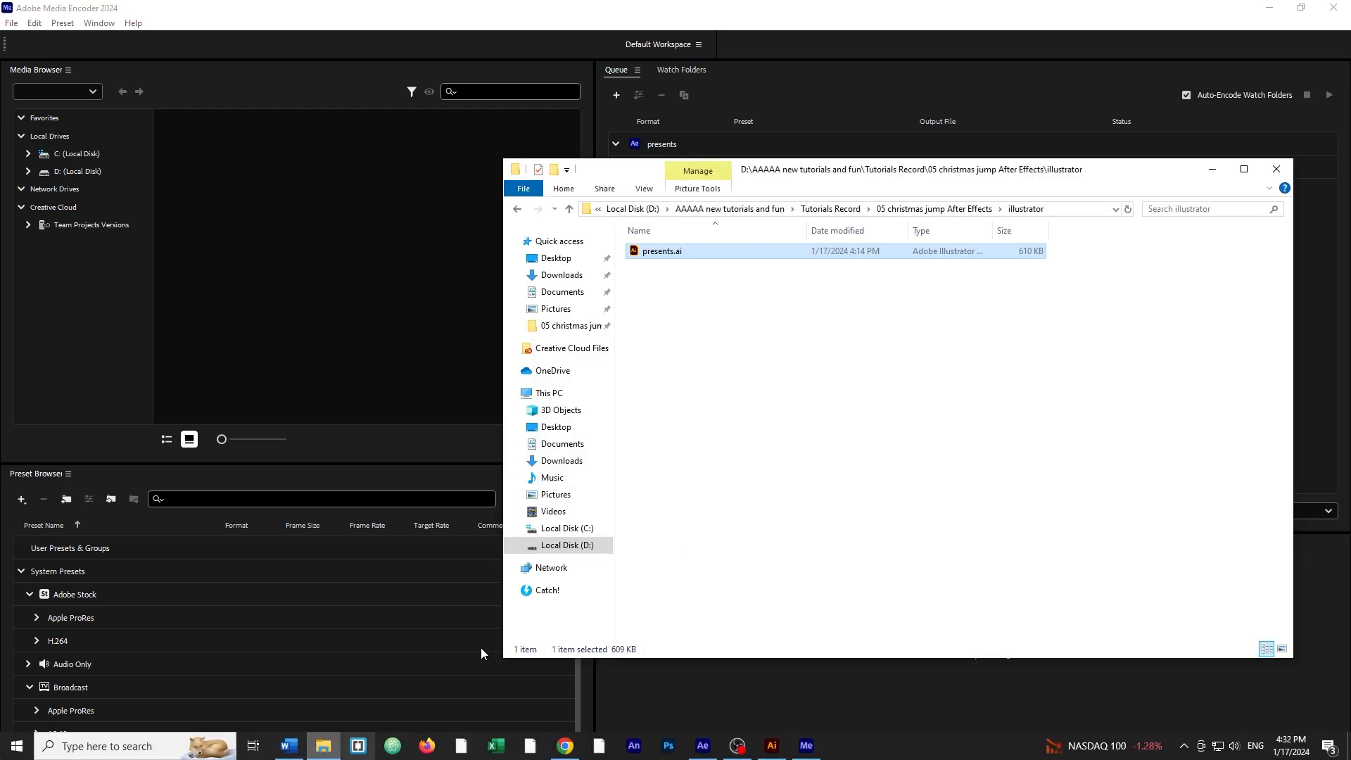
pyautogui.click(930, 209)
pyautogui.doubleClick(665, 302)
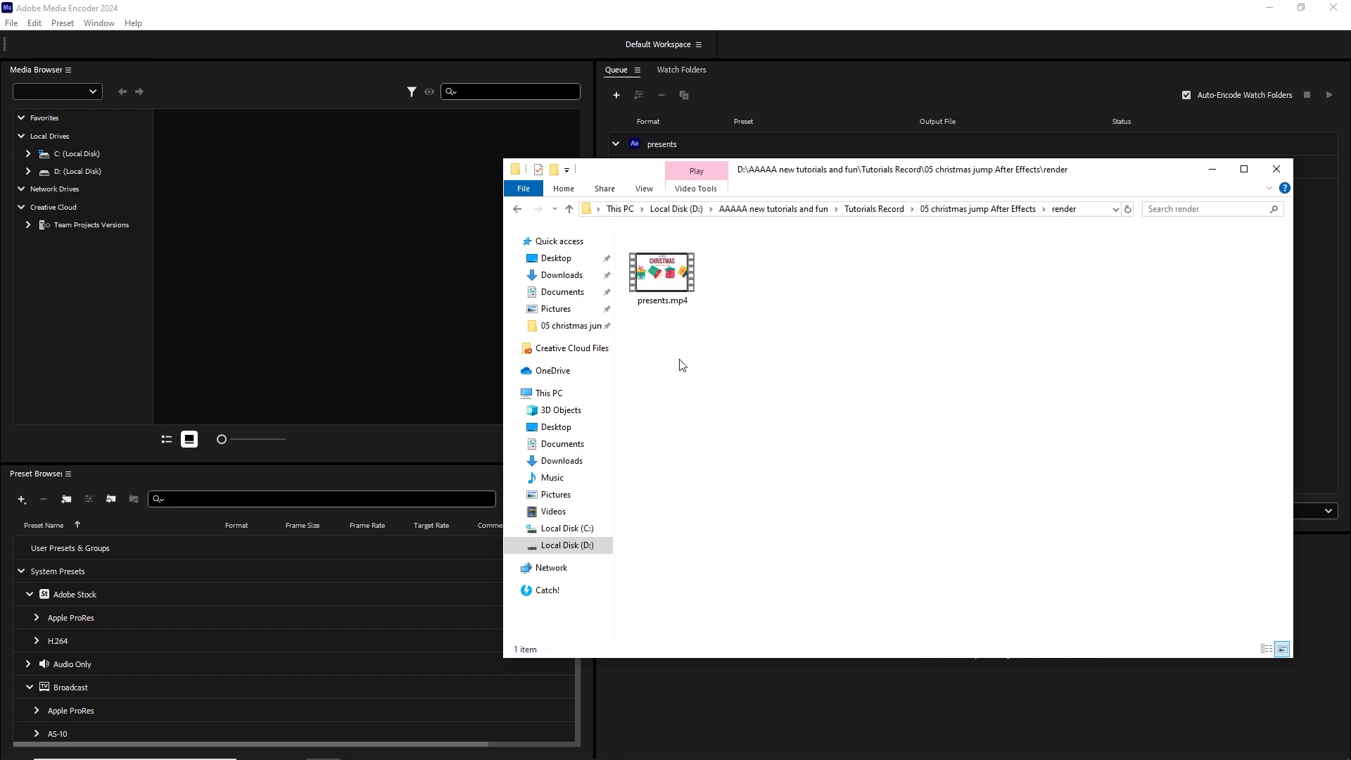
pyautogui.doubleClick(661, 274)
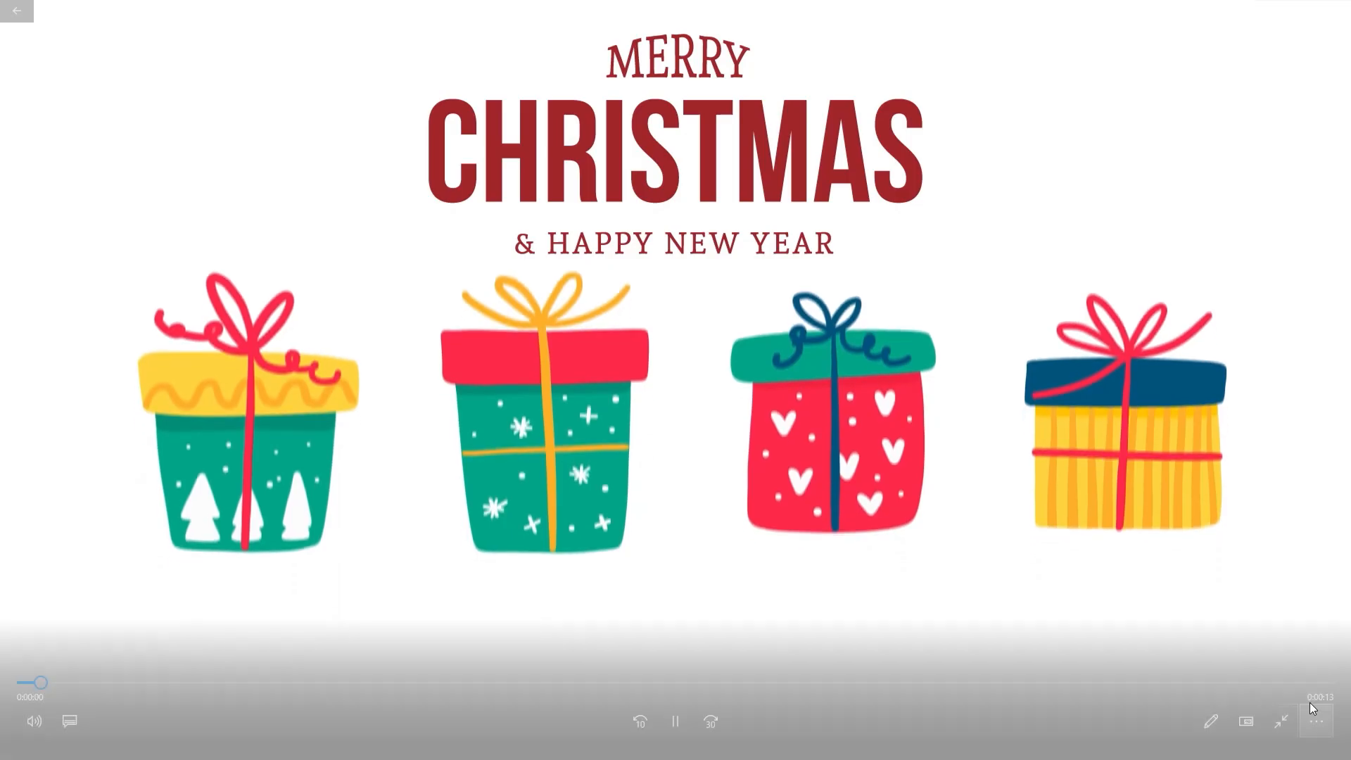
pyautogui.click(1309, 710)
pyautogui.click(1273, 646)
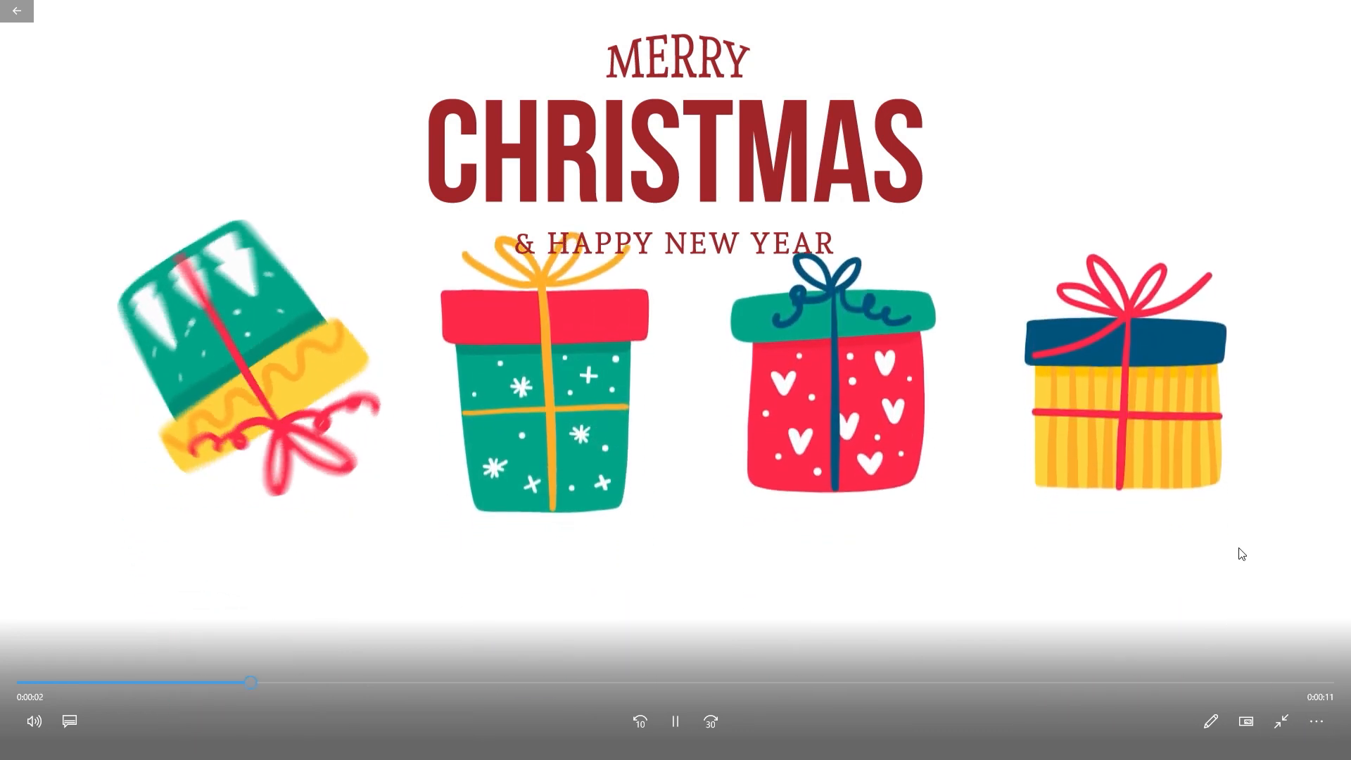